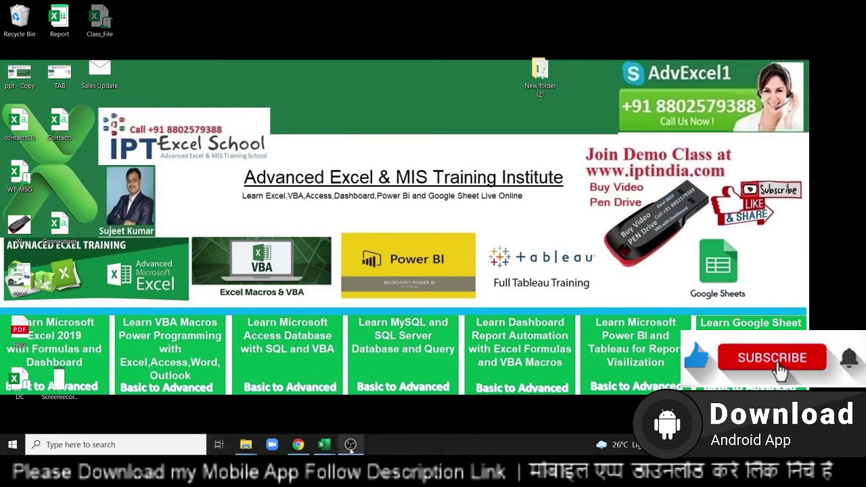
Bring Book1's Visual Basic editor, with its empty Module1, to the front.
mouse_move(323, 446)
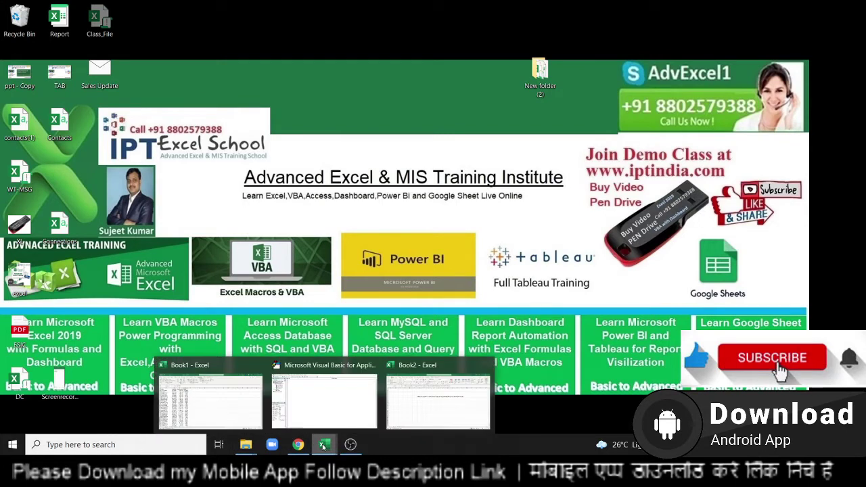
left_click(328, 403)
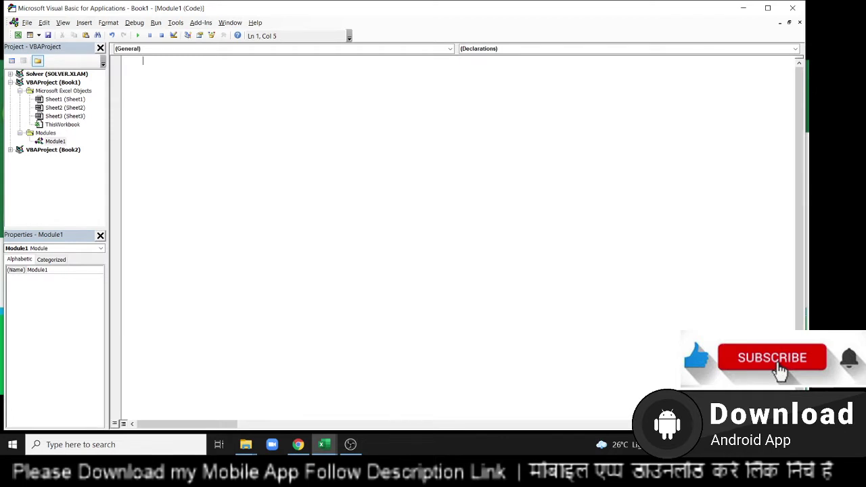
Start a Sub NTPD() procedure in Module1 with blank lines inside.
type("sub ")
type("VBA")
key("BackSpace")
key("BackSpace")
key("BackSpace")
type("NTPD")
type("()")
key("Return")
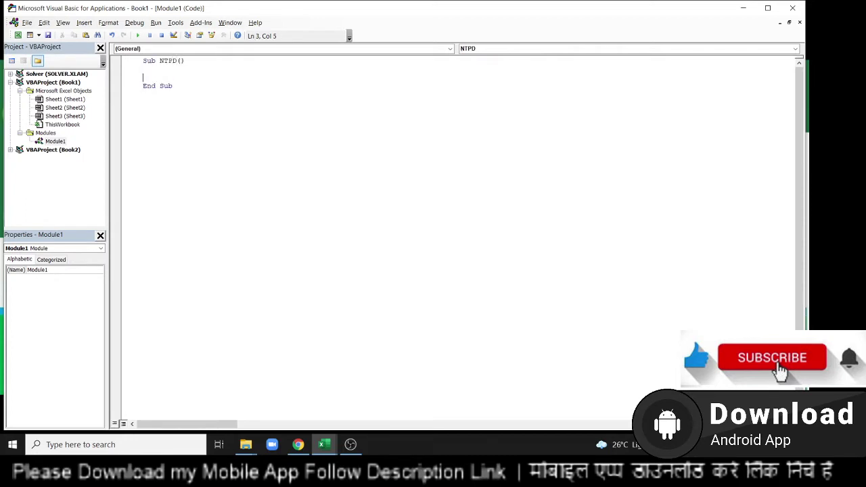
key("Return")
key("Return")
key("Return")
Declare path As String and begin a 'path =' assignment line.
type("dim ")
type("path ")
type("as S")
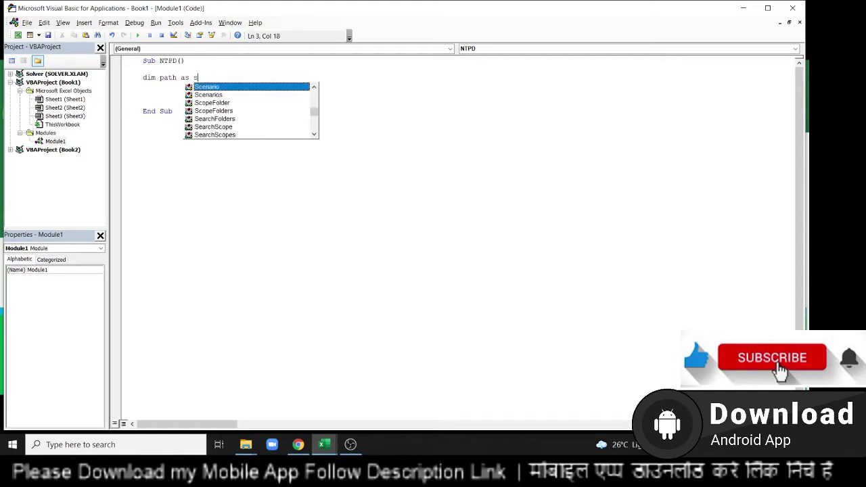
type("tr")
key("Tab")
key("Return")
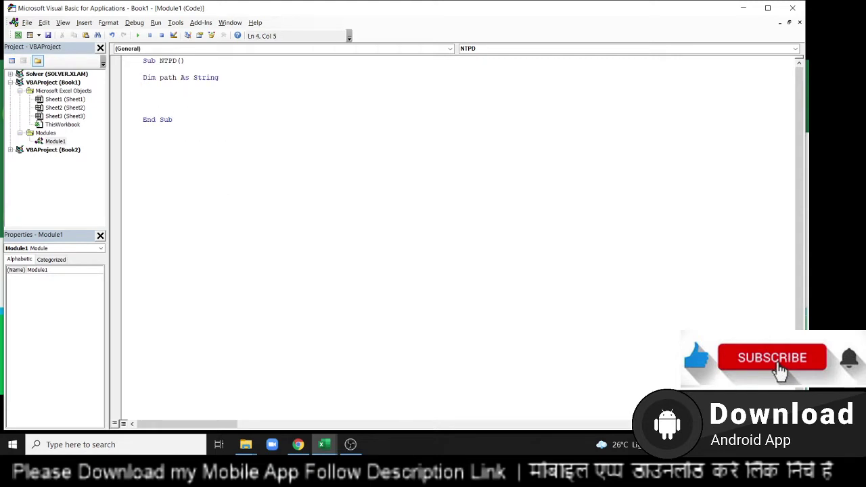
key("Return")
type("pa")
type("th =")
key("alt+Tab")
key("alt+Tab")
key("alt+Tab")
key("alt+Tab")
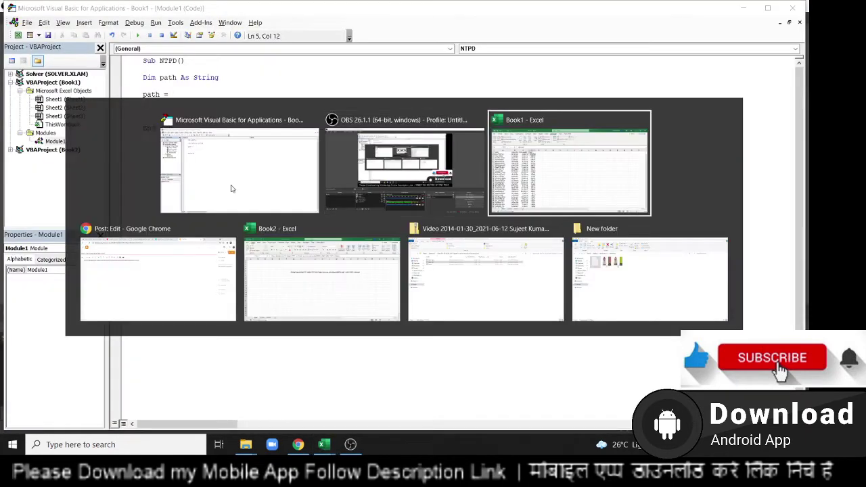
key("alt+Tab")
Copy New folder's full path from the File Explorer address bar.
key("alt+Tab")
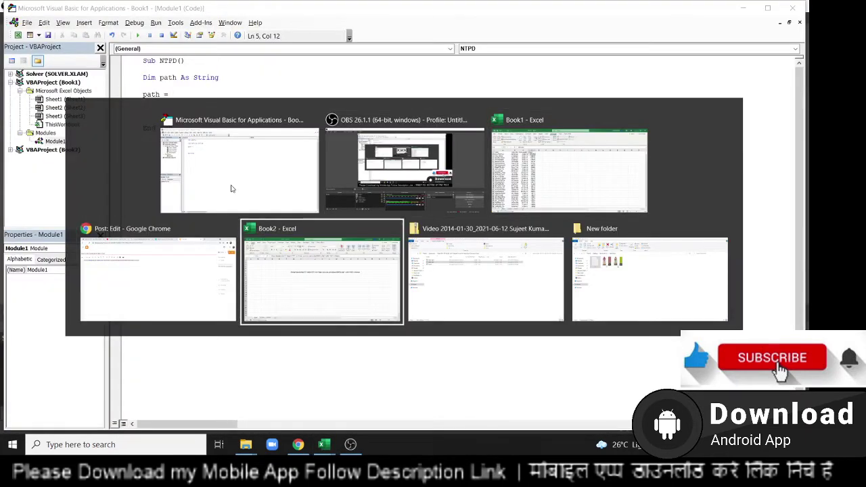
key("alt+Tab")
key("alt+Tab")
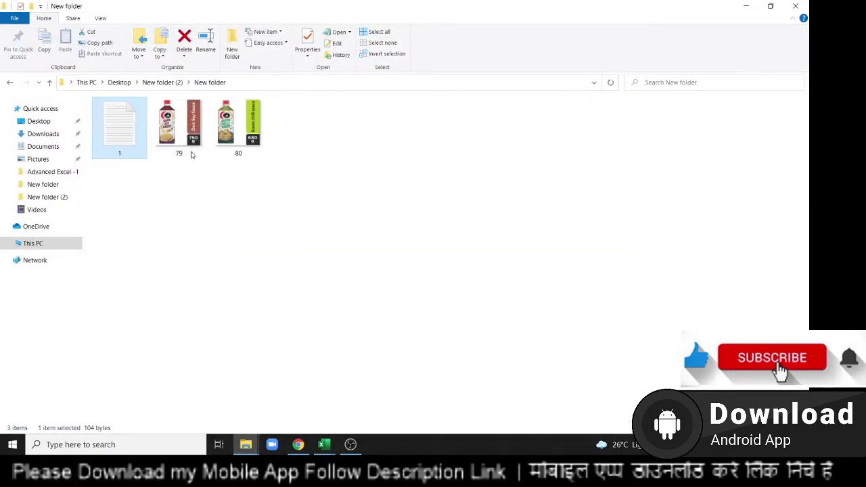
left_click(261, 85)
left_click(262, 86)
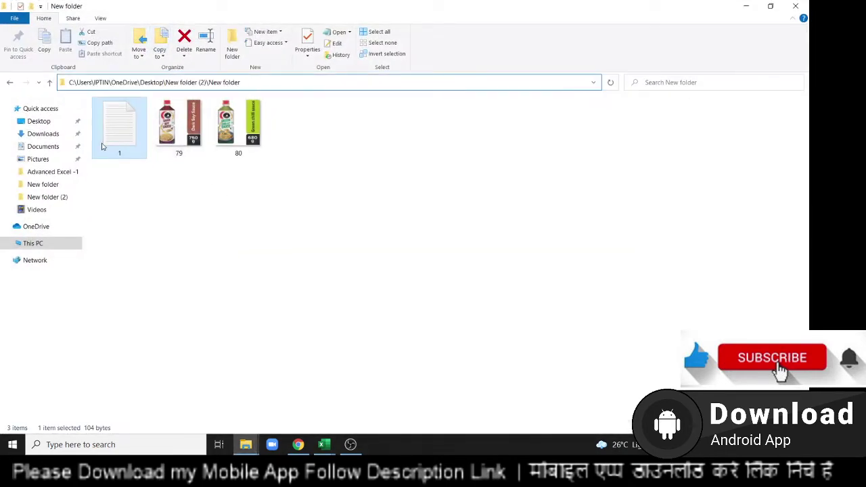
key("ctrl+a")
key("ctrl+c")
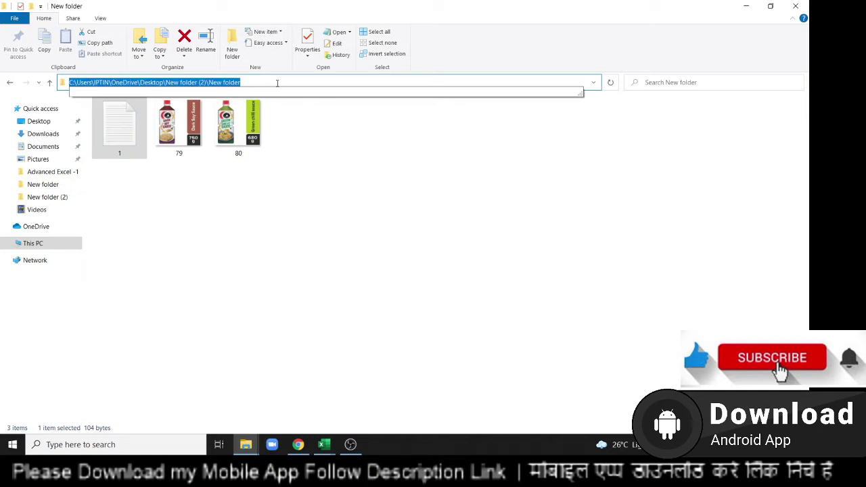
key("Escape")
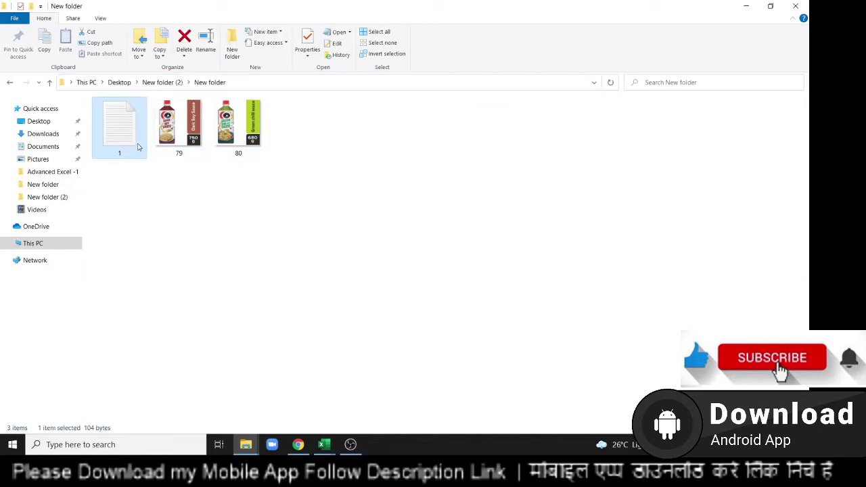
Permanently delete file 1 from New folder.
key("shift+Delete")
key("Return")
key("alt+Tab")
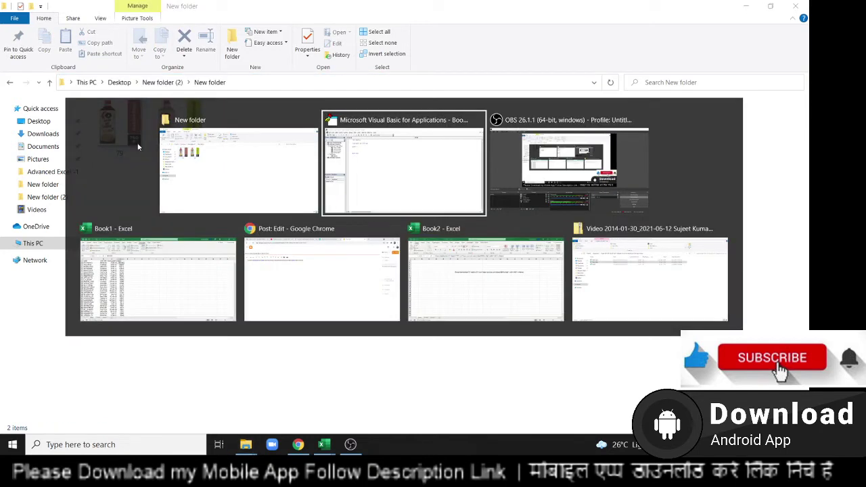
Assign the pasted New folder path, wrapped in quotes, to path.
type("\"")
key("ctrl+v")
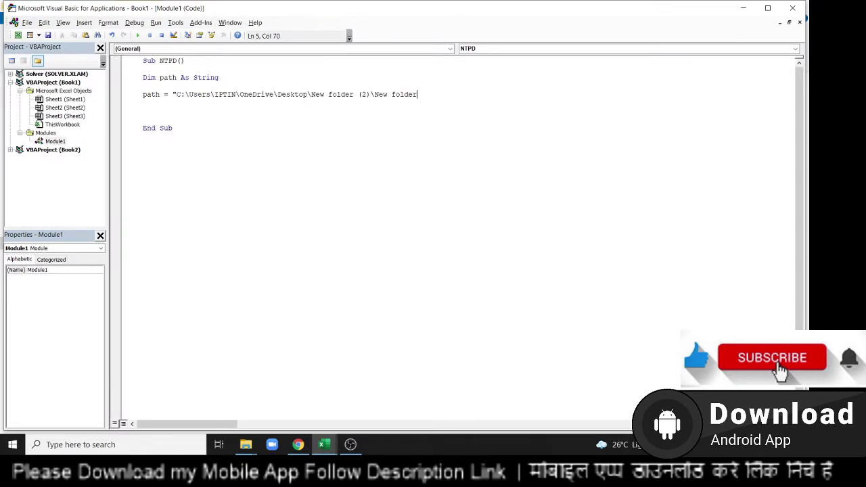
type("\"")
key("Return")
key("Return")
type("s")
key("BackSpace")
Append \1.txt to the folder path so path points at 1.txt.
key("Down")
type("op")
type("en")
key("Up")
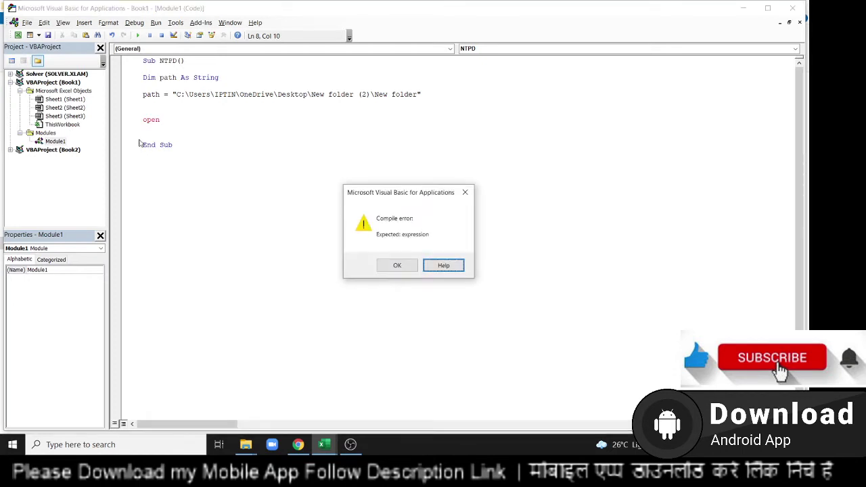
key("Return")
key("Up")
key("Left")
key("Left")
key("Left")
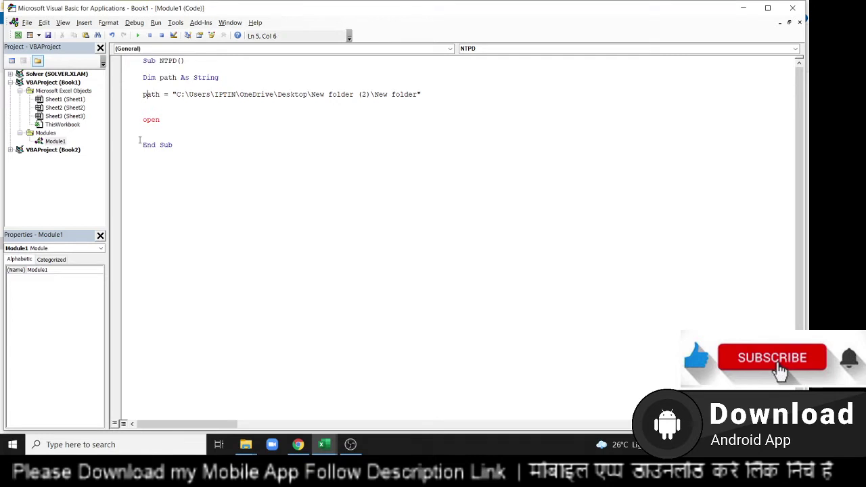
left_click(420, 96)
type("\\")
type("1.")
type("t")
type("xt")
Prefix the path line with Set and add an 'Open path For Output As #' line.
left_click(144, 103)
left_click(439, 94)
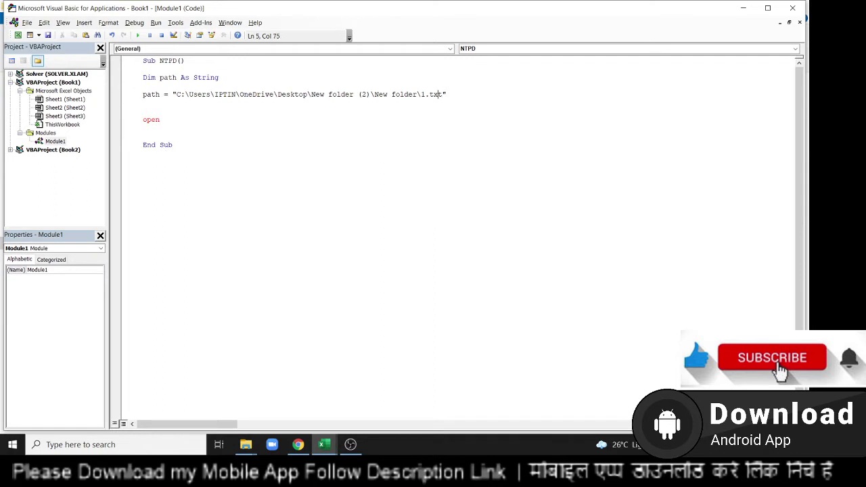
left_click(143, 95)
type("set ")
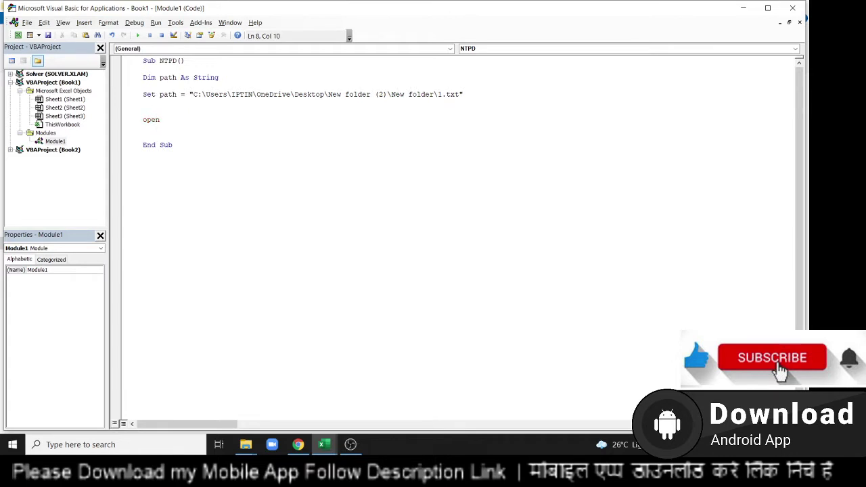
type(" path")
type("forou")
type("tput ")
type("as ")
type("#")
type("2")
key("BackSpace")
Complete Open path For Output As #1, then add Write #1, "This is Text file" and Close #1.
type("1")
key("Return")
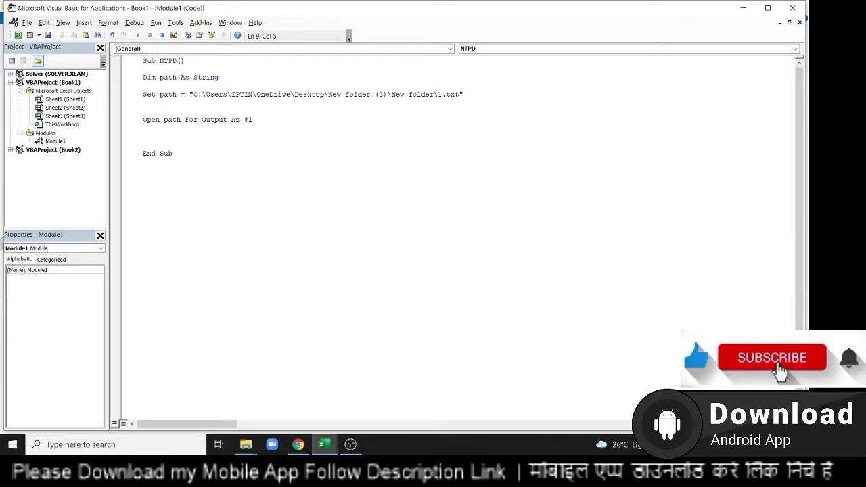
type("write ")
type("#1")
type(", ")
type("\"")
type("This i")
type("s T3xt")
key("BackSpace")
key("BackSpace")
key("BackSpace")
type("ext ")
type("123")
key("BackSpace")
key("BackSpace")
key("BackSpace")
type("file\"")
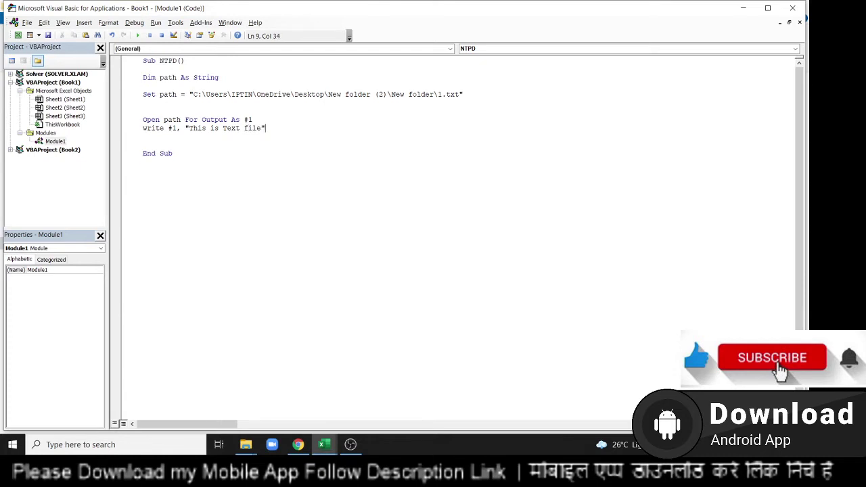
key("Return")
type("close ")
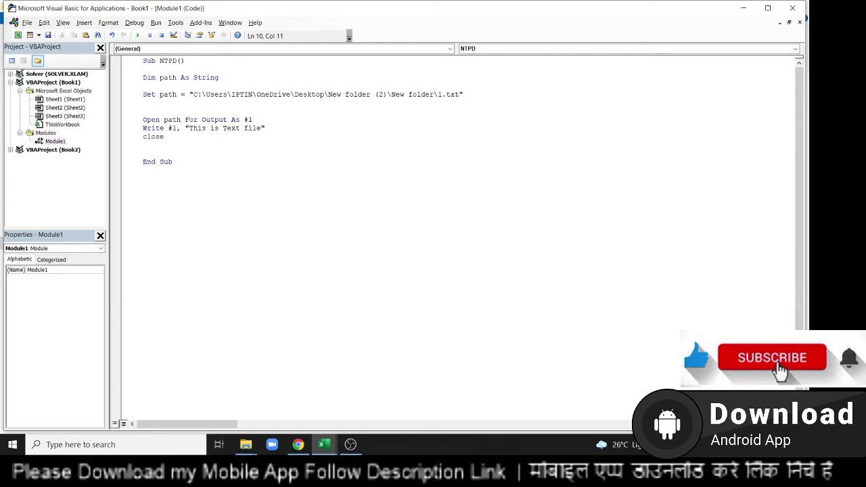
type("#1")
Run NTPD, dismiss the compile error, and delete Set from the path line before rerunning.
left_click(189, 96)
left_click(139, 35)
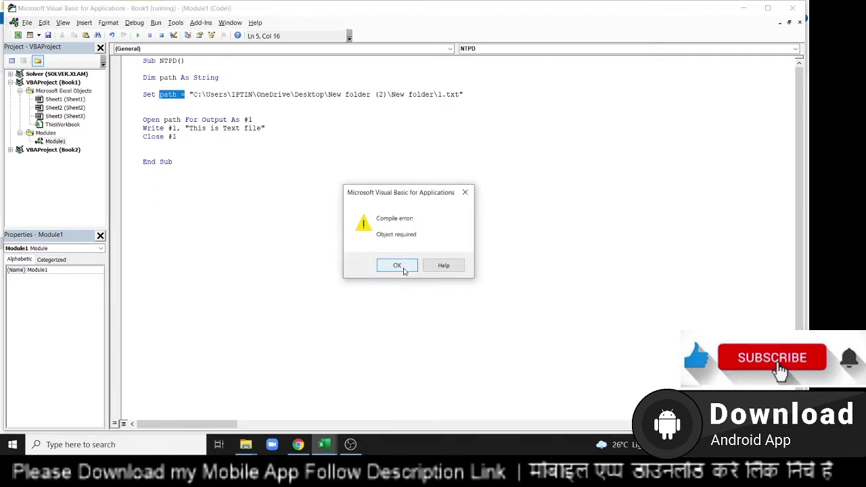
left_click(404, 268)
double_click(151, 94)
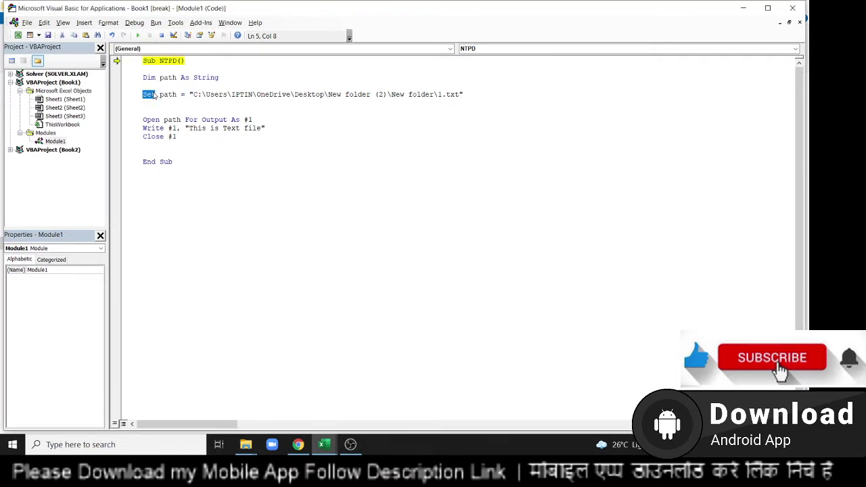
key("Delete")
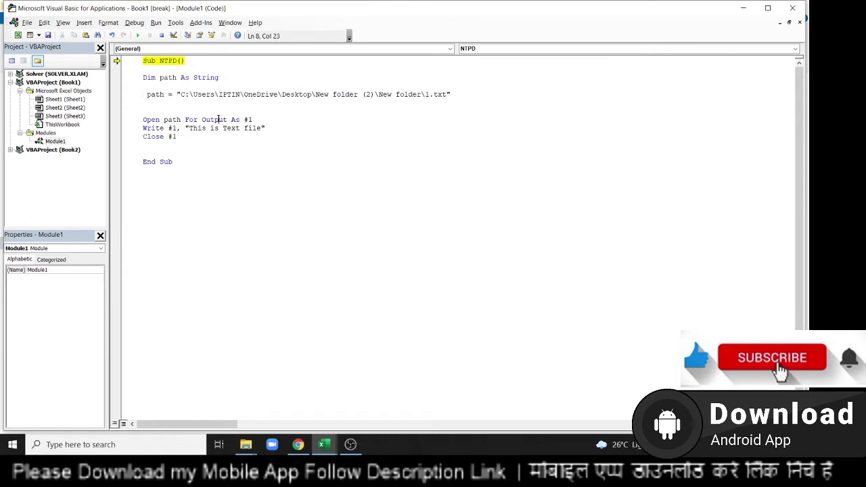
left_click(137, 36)
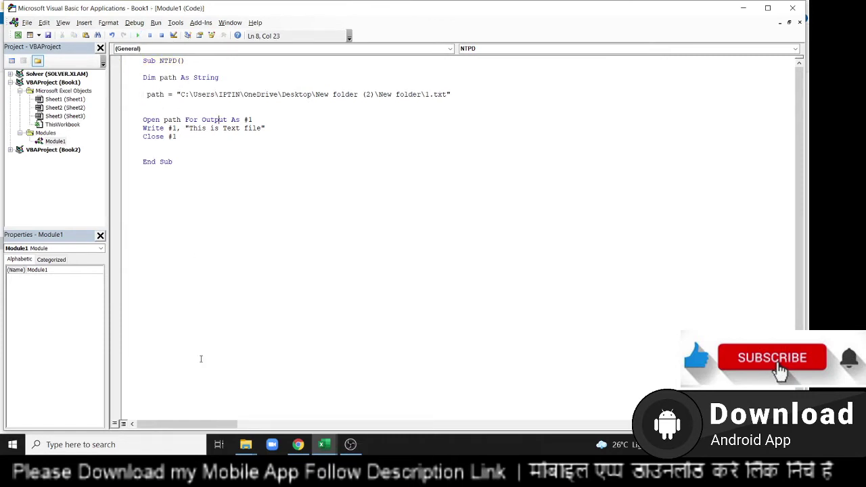
left_click(245, 444)
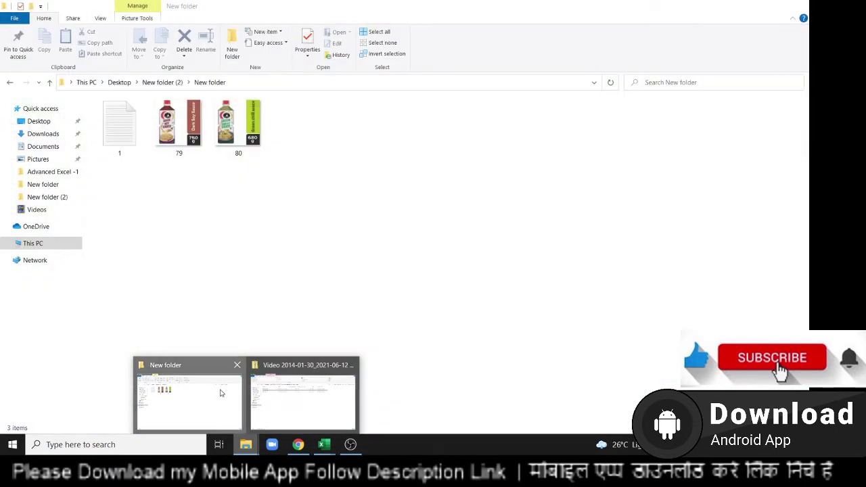
Open 1.txt in Notepad, confirm it reads "This is Text file", and close it.
left_click(223, 395)
double_click(120, 125)
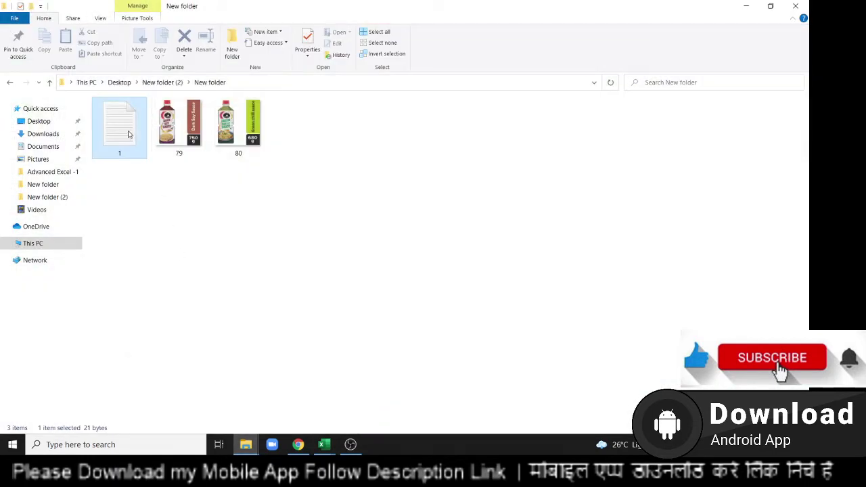
left_click(151, 159)
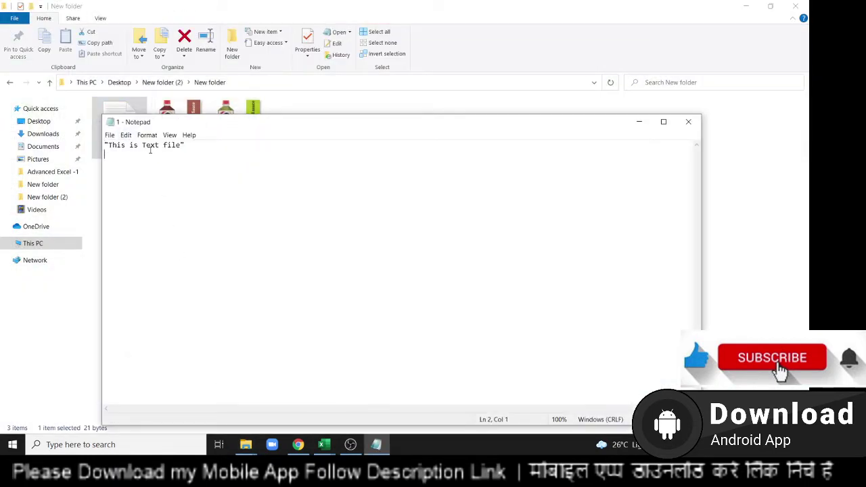
left_click_drag(106, 145, 130, 145)
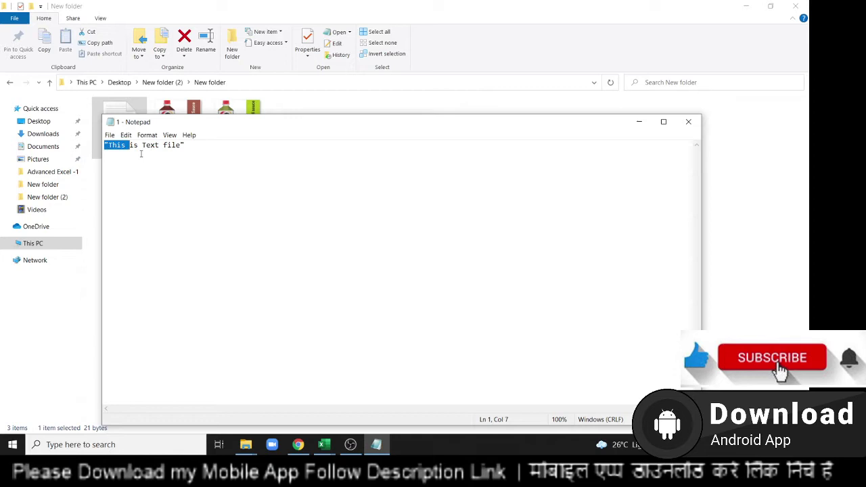
double_click(177, 145)
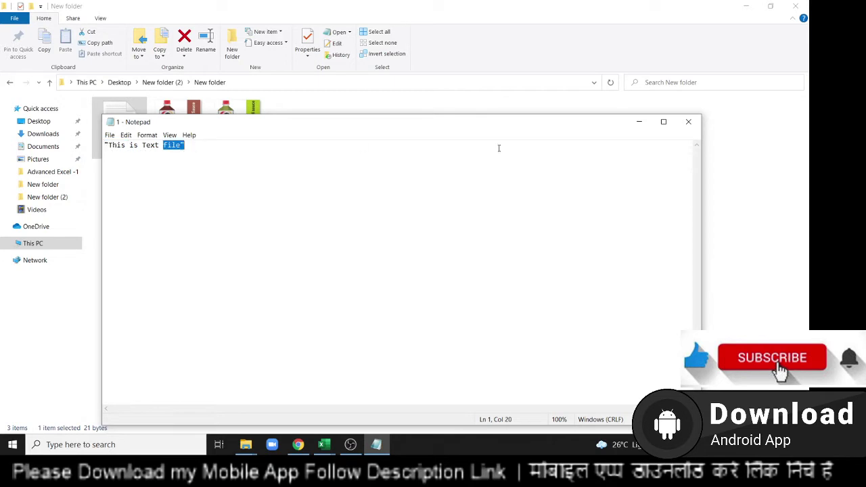
left_click(688, 121)
Strip the quotes from the Write text and rerun, producing run-time error 424.
left_click(183, 129)
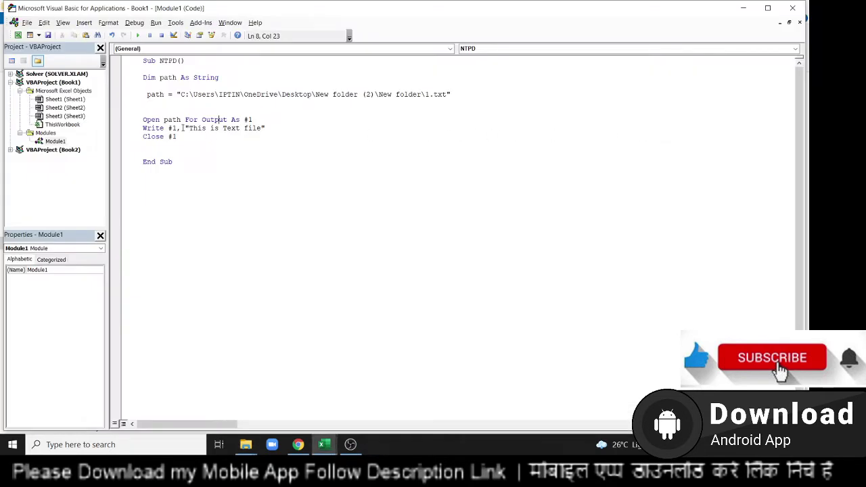
key("Down")
key("Up")
key("Right")
key("Delete")
key("End")
key("BackSpace")
left_click(260, 150)
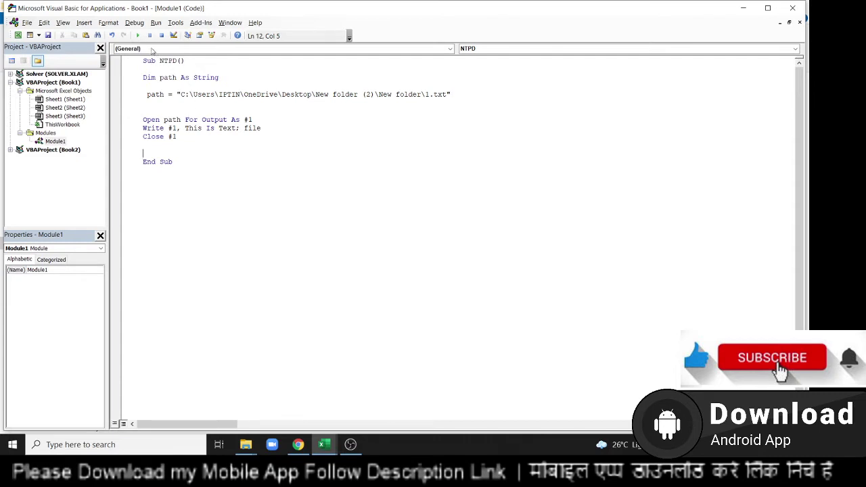
left_click(137, 35)
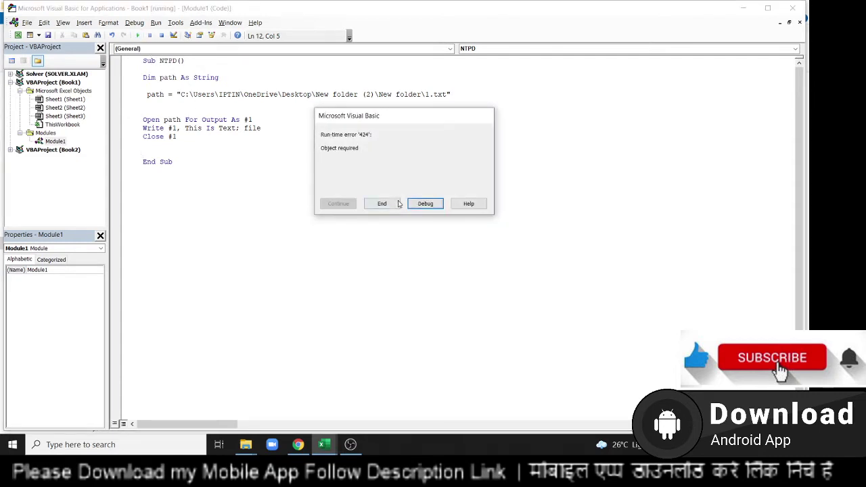
left_click(425, 204)
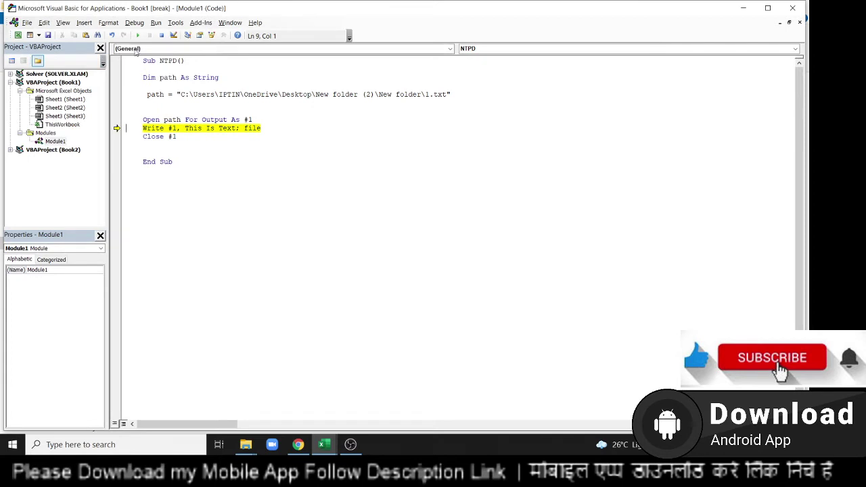
Reset the macro and restore the quoted "This is Text file" on the Write line.
left_click(161, 35)
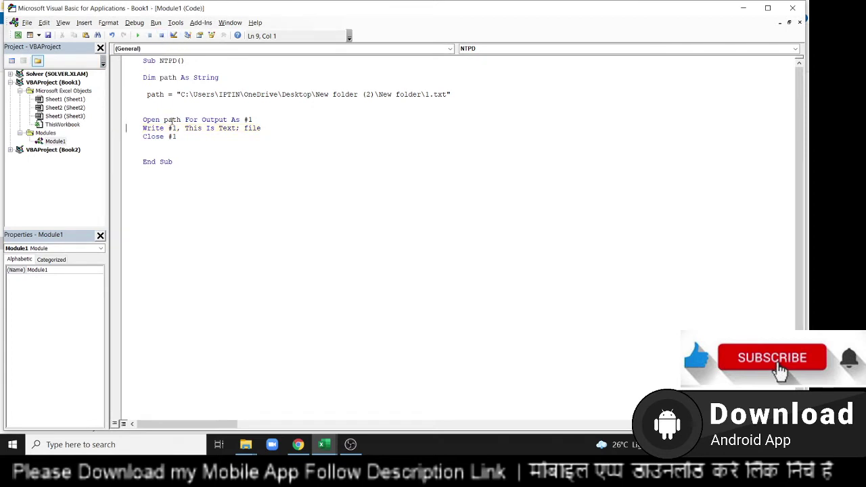
key("ctrl+z")
type("\"")
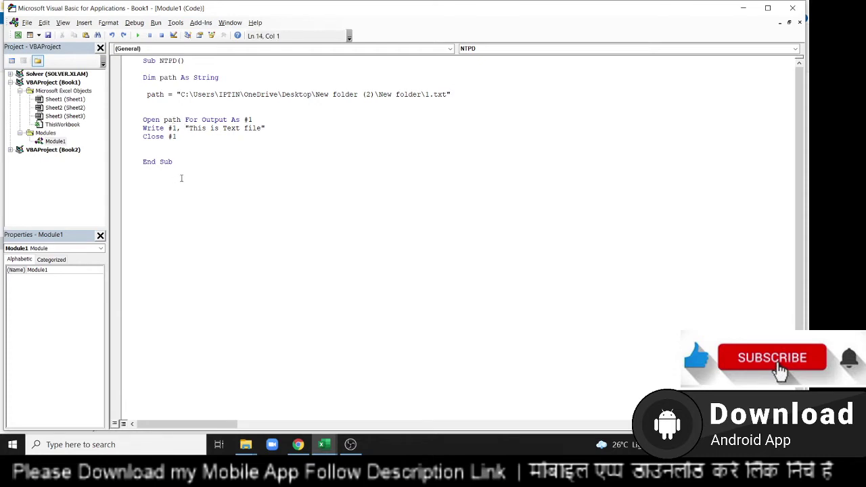
Select the Write #1 line and open a blank line above Close #1.
left_click(217, 155)
key("Up")
key("Up")
key("Up")
key("shift+Down")
key("shift+Down")
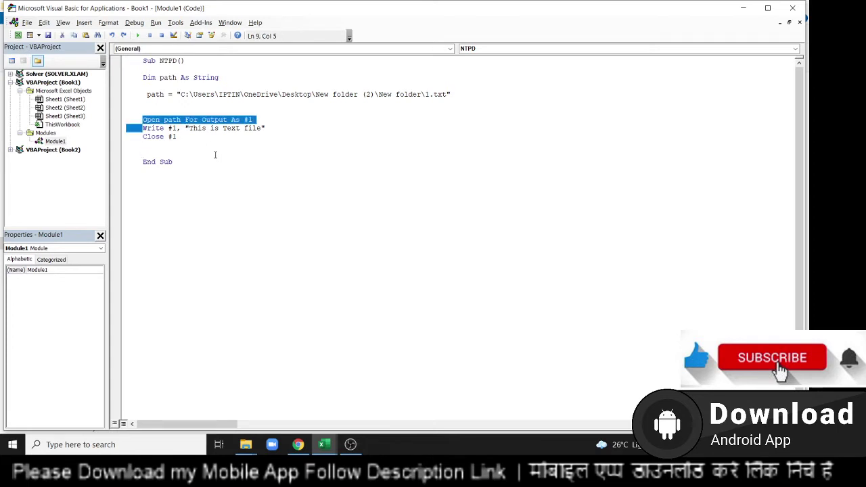
key("shift+Up")
key("shift+Up")
key("shift+Down")
key("shift+Down")
key("Down")
key("Down")
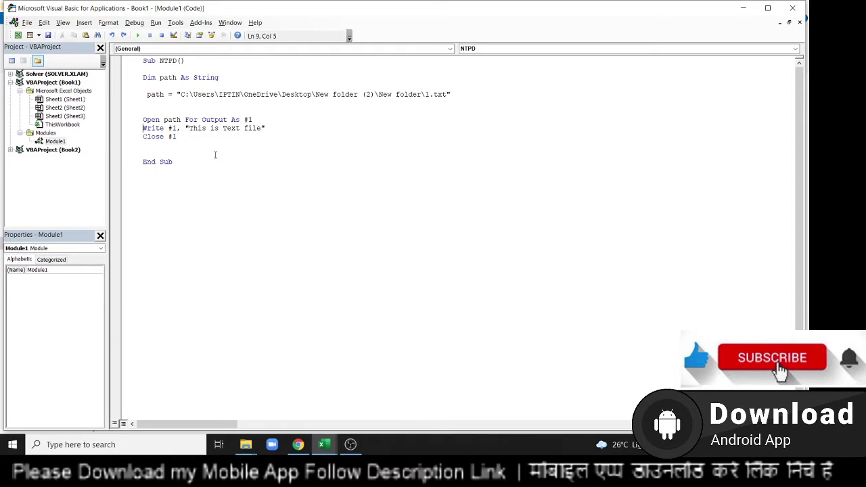
key("shift+Down")
key("shift+Up")
key("Down")
key("shift+Down")
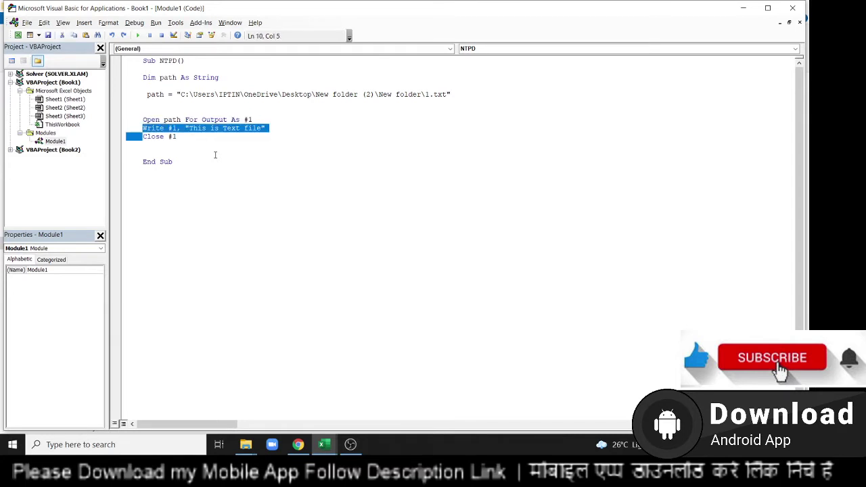
key("Down")
key("Return")
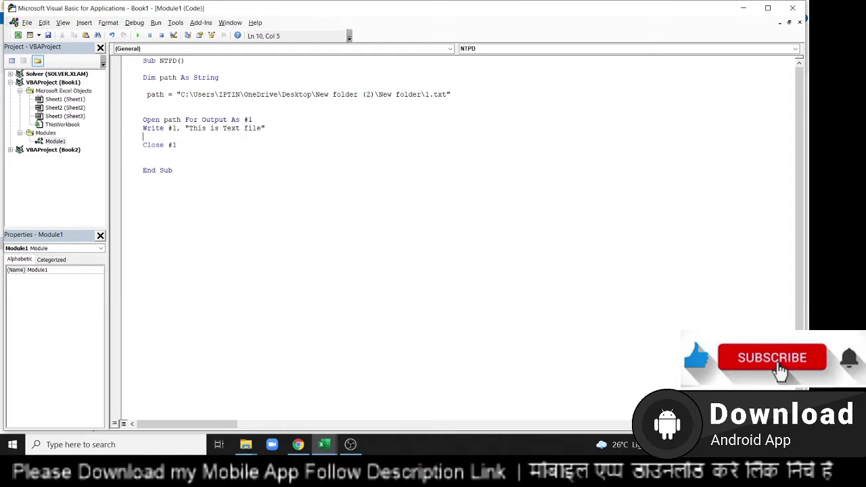
key("Up")
key("Up")
key("shift+Down")
key("shift+Left")
key("shift+Left")
key("shift+Left")
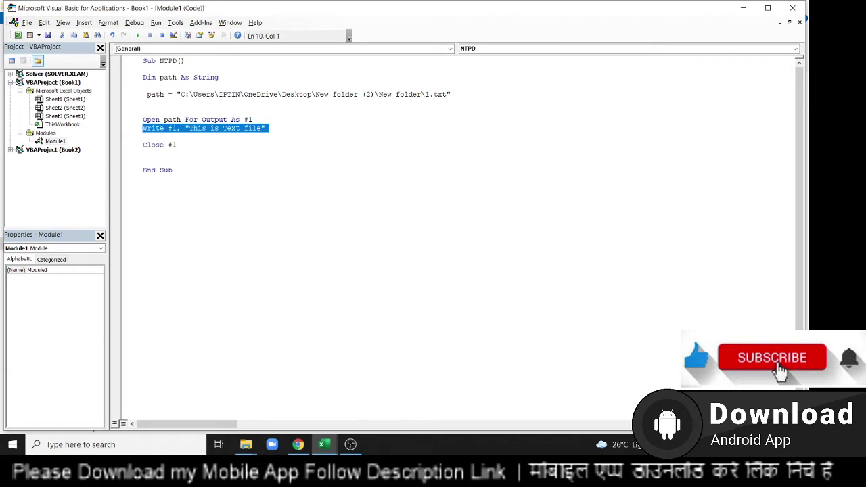
key("shift+Left")
Duplicate the Write #1 line so three copies sit above Close #1.
key("ctrl+c")
key("Down")
key("ctrl+v")
key("ctrl+v")
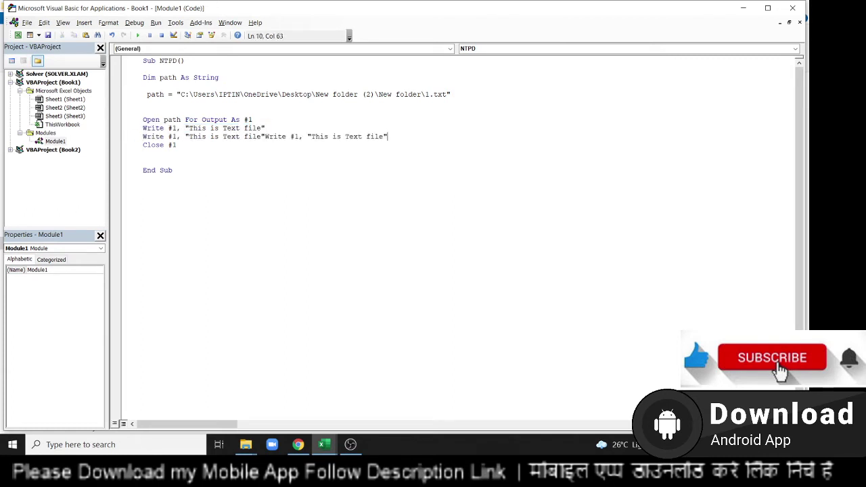
key("ctrl+v")
key("ctrl+z")
key("ctrl+z")
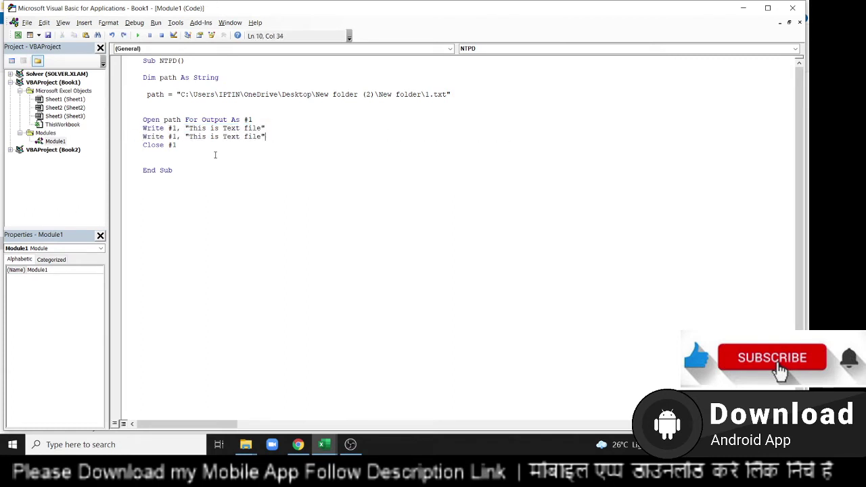
key("Return")
key("ctrl+v")
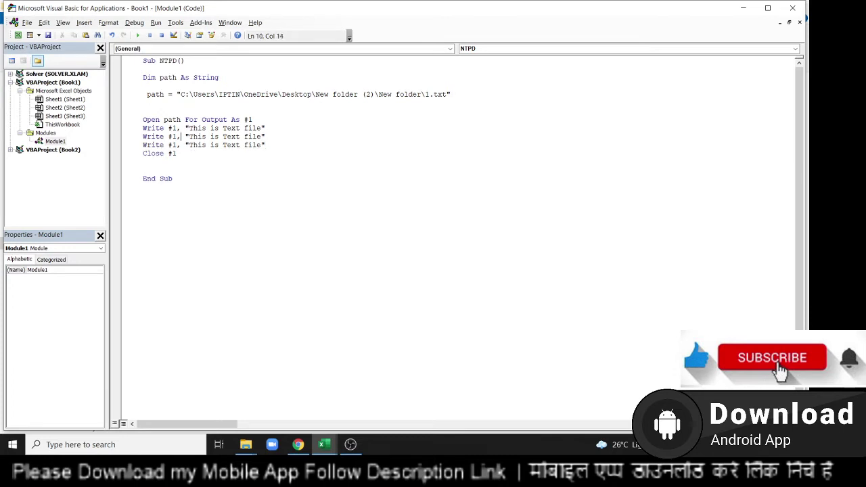
Delete the three Write lines, leaving blank lines above Close #1, and switch to YouTube Studio.
key("Home")
key("Up")
key("Up")
key("shift+Down")
key("shift+Down")
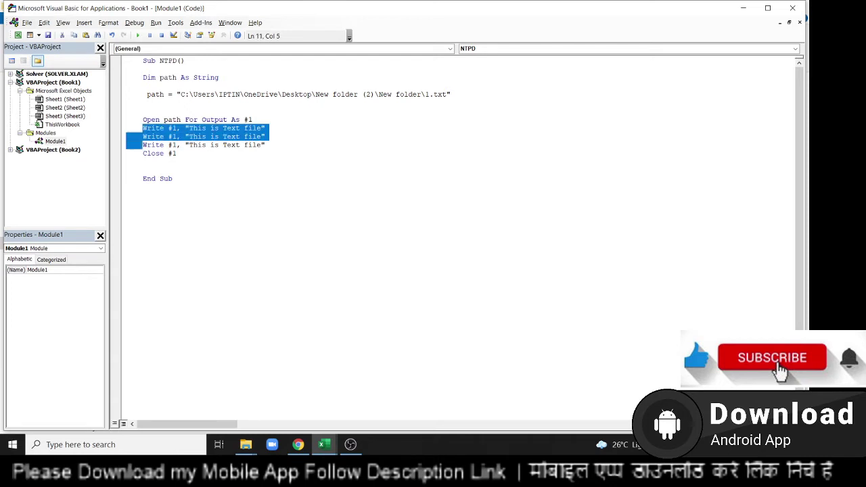
key("shift+Down")
key("shift+Right")
key("shift+Right")
key("shift+Right")
key("shift+Right")
key("shift+Right")
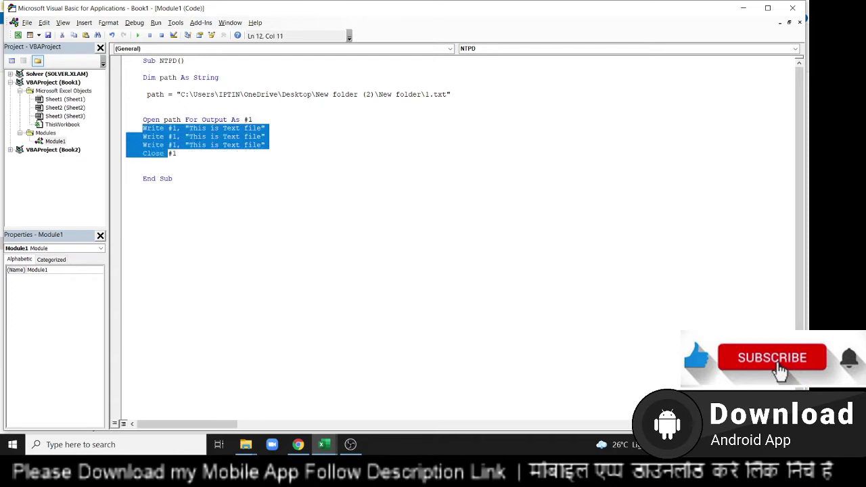
key("shift+Right")
key("shift+Right")
key("shift+Up")
key("shift+Down")
key("shift+Left")
key("shift+Left")
key("shift+Left")
key("shift+Left")
key("shift+Left")
key("shift+Left")
key("shift+Left")
key("shift+Left")
key("shift+Left")
key("shift+Left")
key("shift+Left")
key("Delete")
key("Tab")
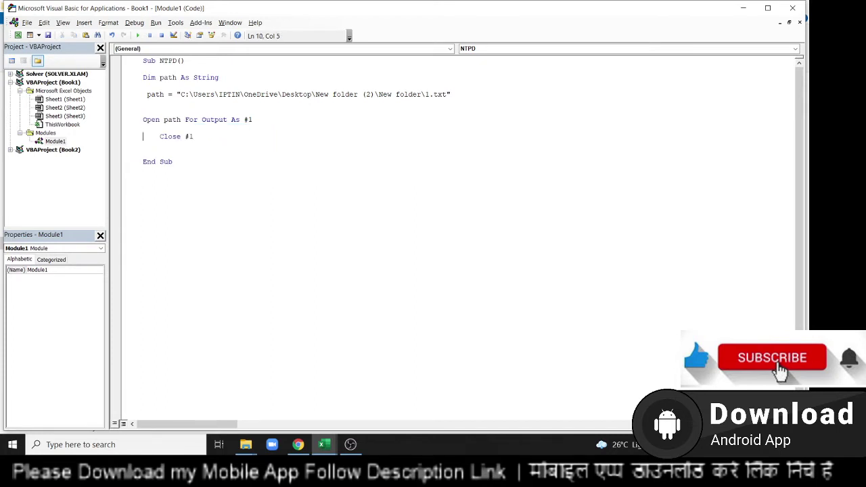
key("Return")
key("Return")
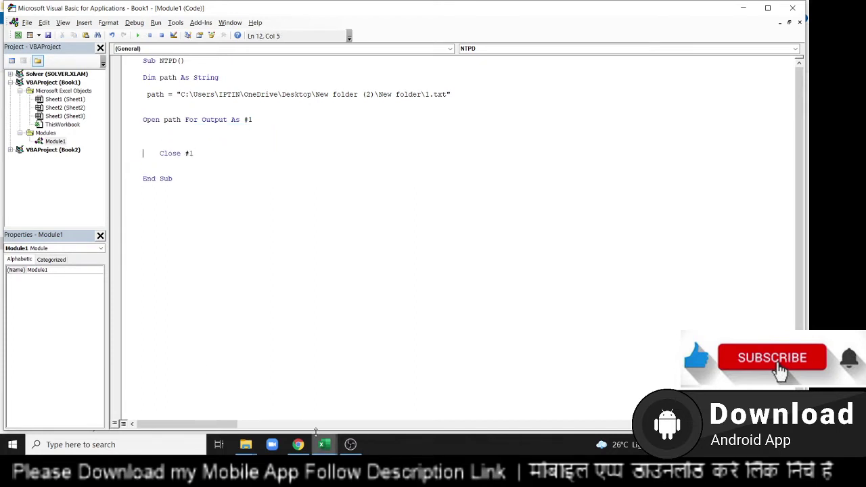
left_click(300, 445)
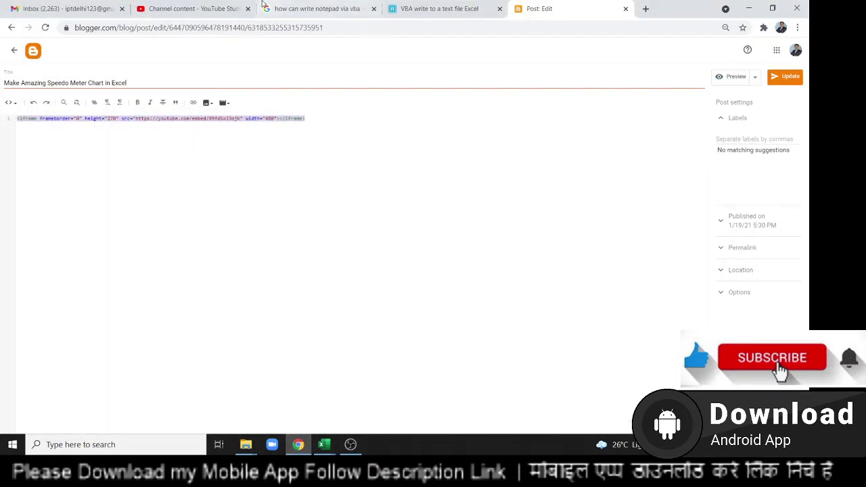
left_click(200, 9)
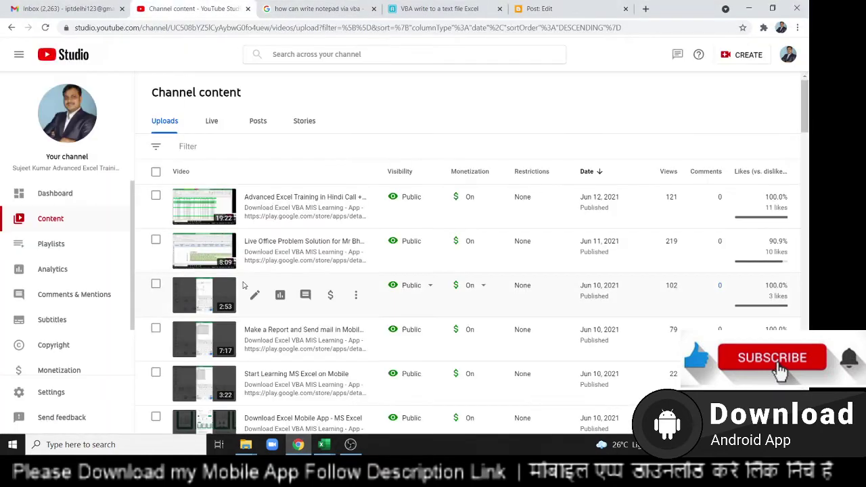
Scroll through the uploads in the YouTube Studio channel content list.
scroll(243, 285, "down", 5)
scroll(244, 285, "down", 5)
scroll(249, 282, "down", 2)
scroll(249, 282, "up", 6)
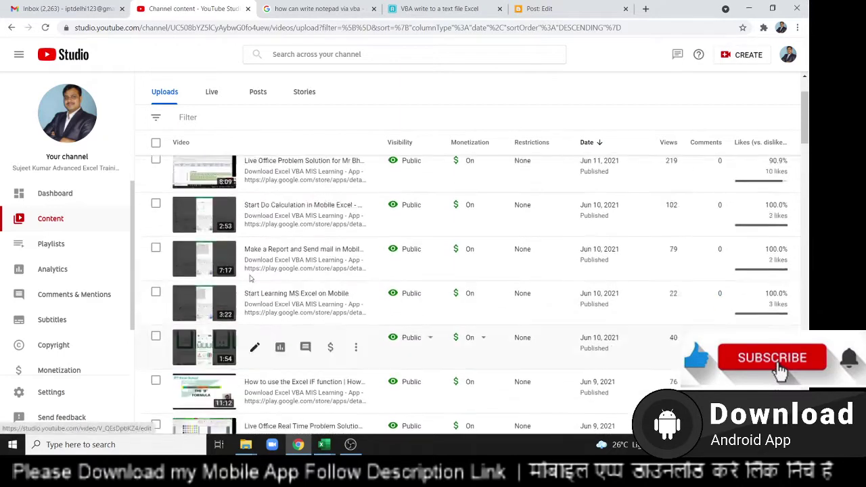
scroll(257, 271, "up", 5)
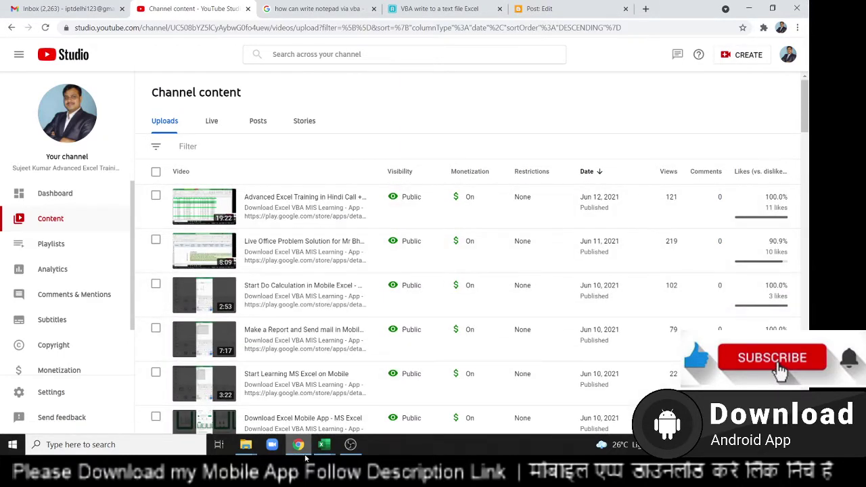
Check Book1's first video ID in A2, then go to the Blogger post editor.
mouse_move(324, 445)
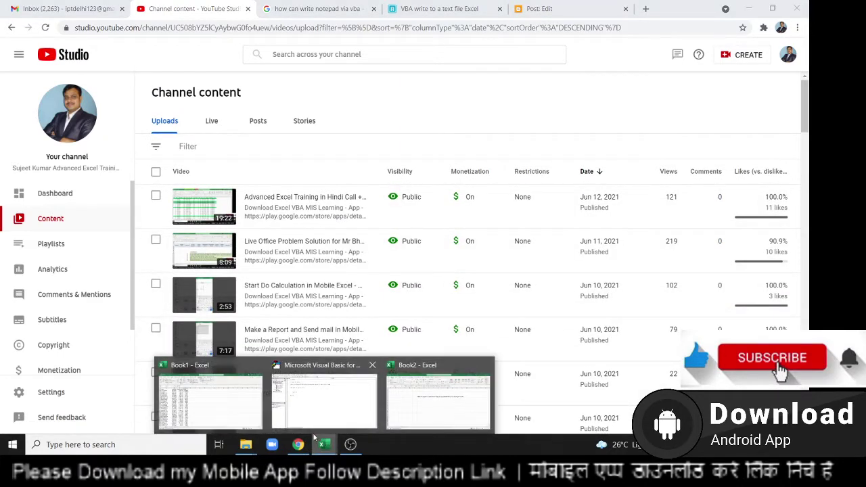
left_click(259, 423)
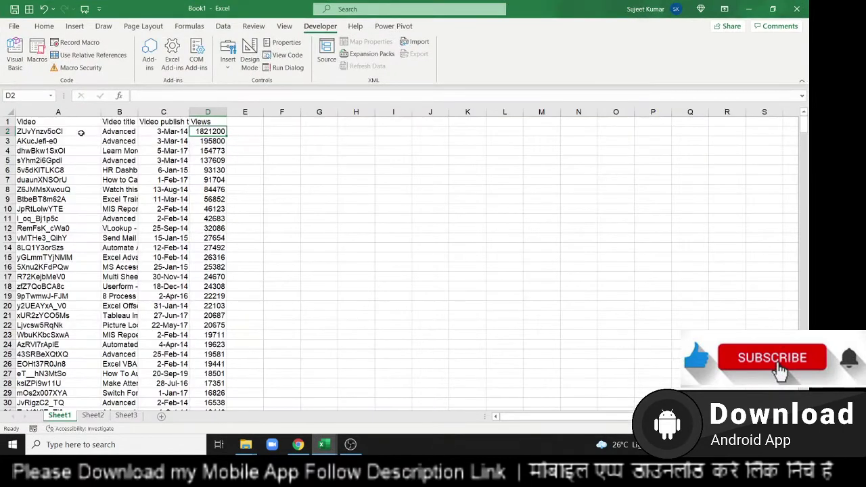
left_click(76, 133)
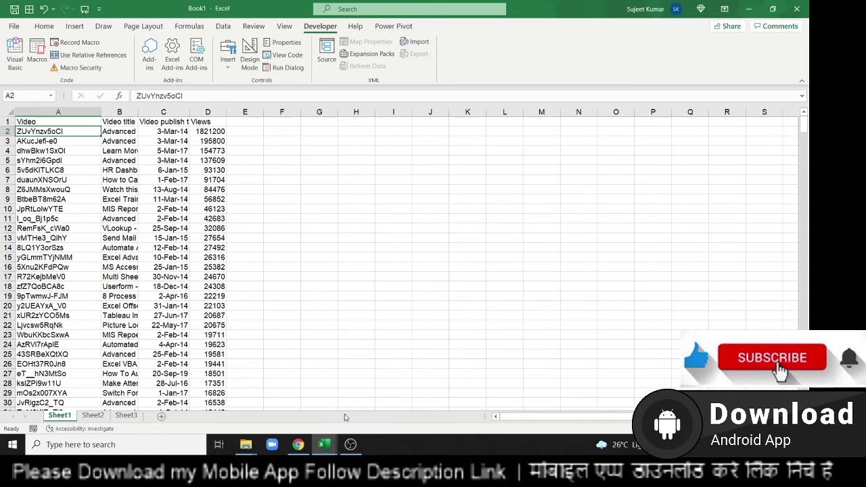
left_click(298, 445)
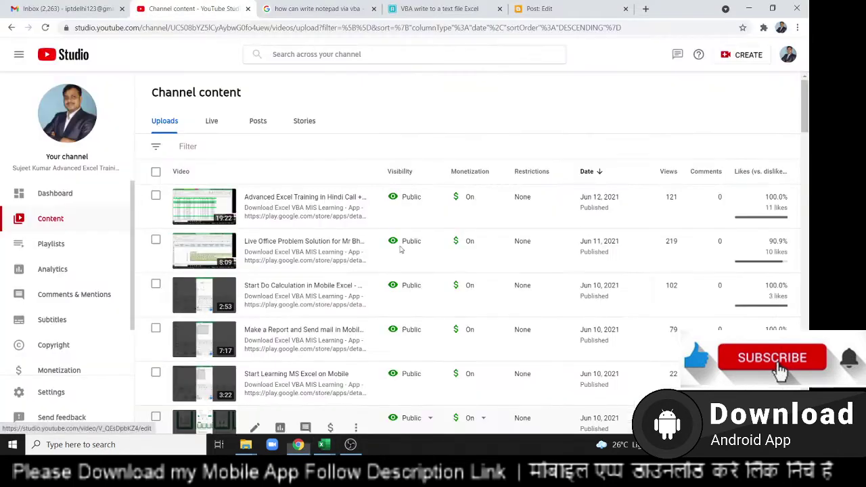
left_click(540, 15)
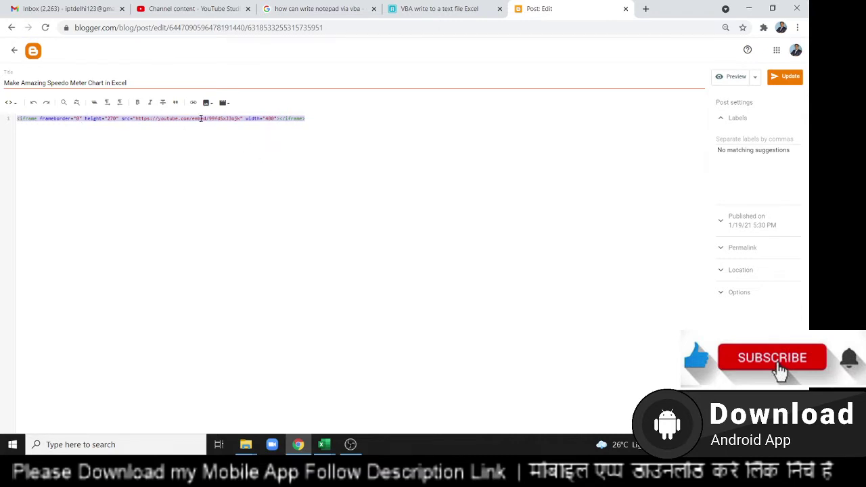
Select the video ID in the Blogger iframe code and compare it with Excel's ID column.
double_click(214, 119)
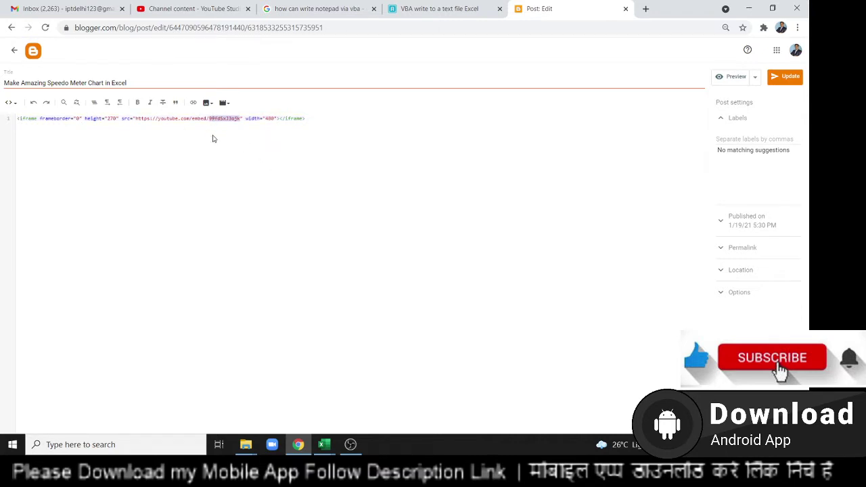
key("alt+Tab")
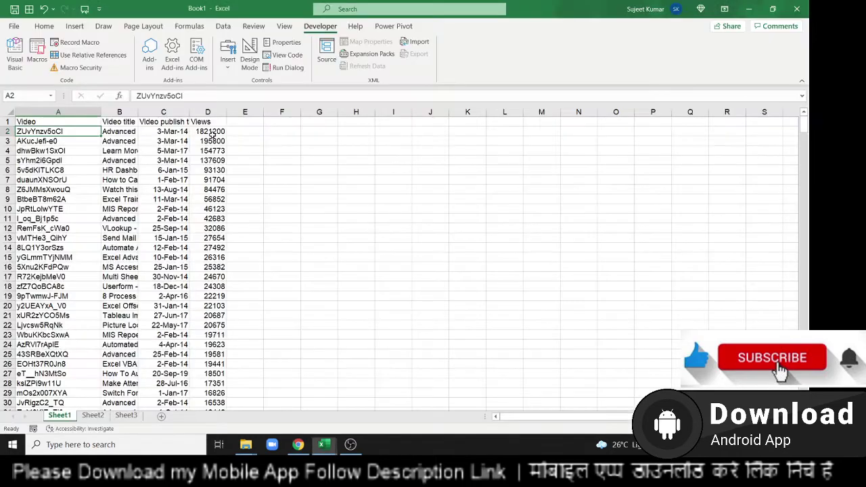
key("alt+Tab")
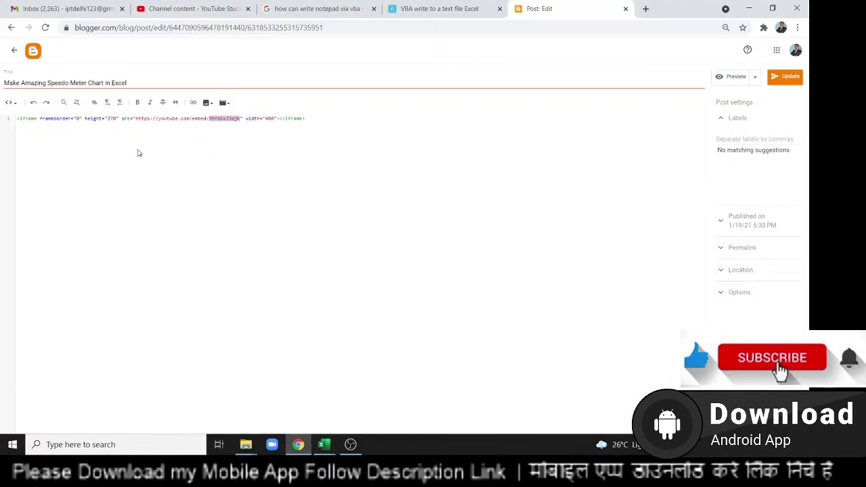
left_click(88, 155)
Return to the Visual Basic editor through the Excel taskbar preview.
key("alt+Tab")
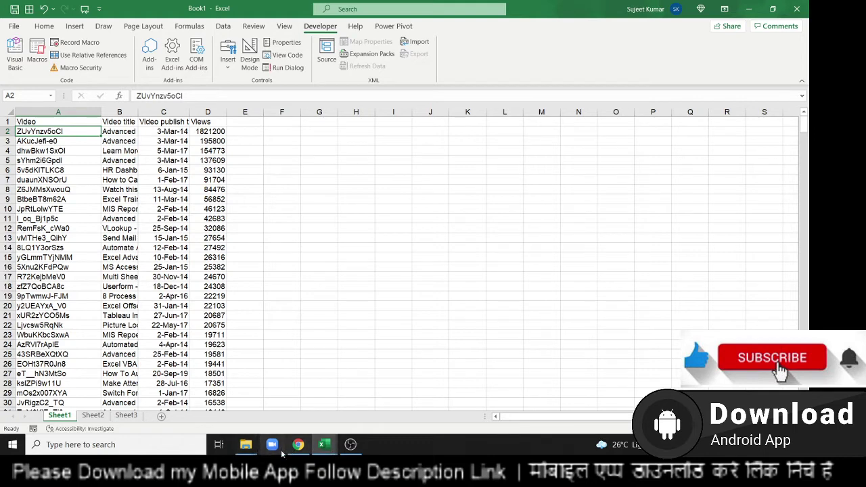
left_click(320, 444)
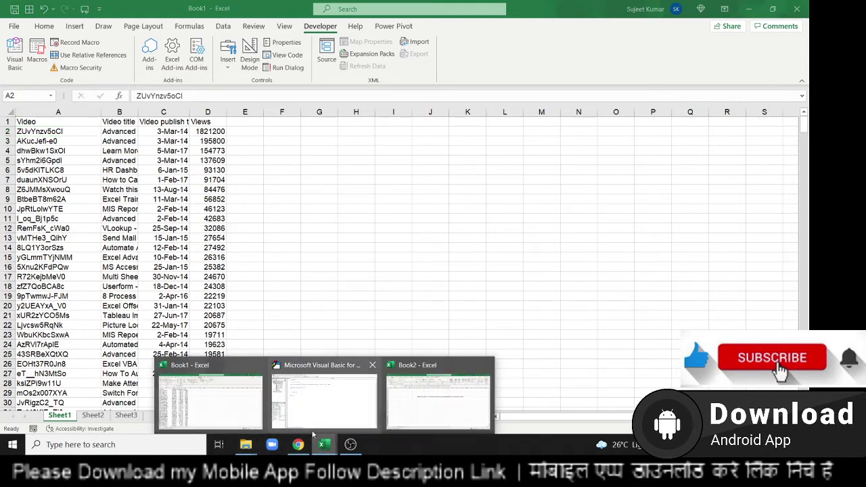
mouse_move(392, 419)
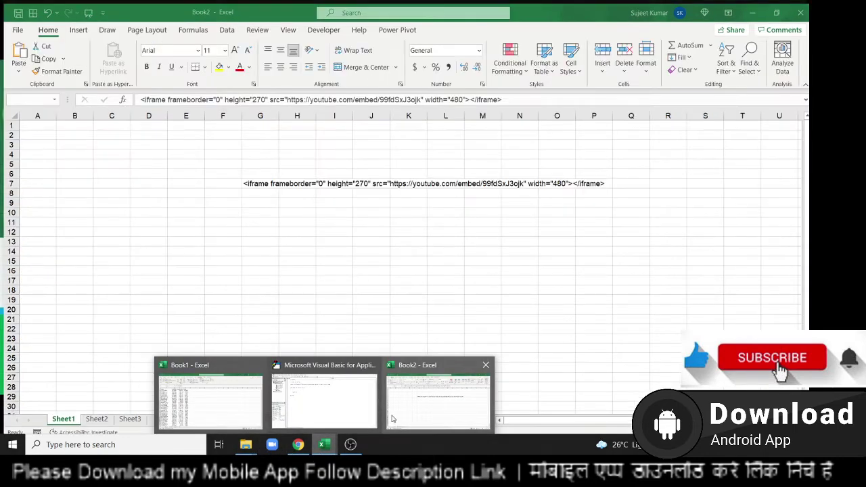
mouse_move(209, 413)
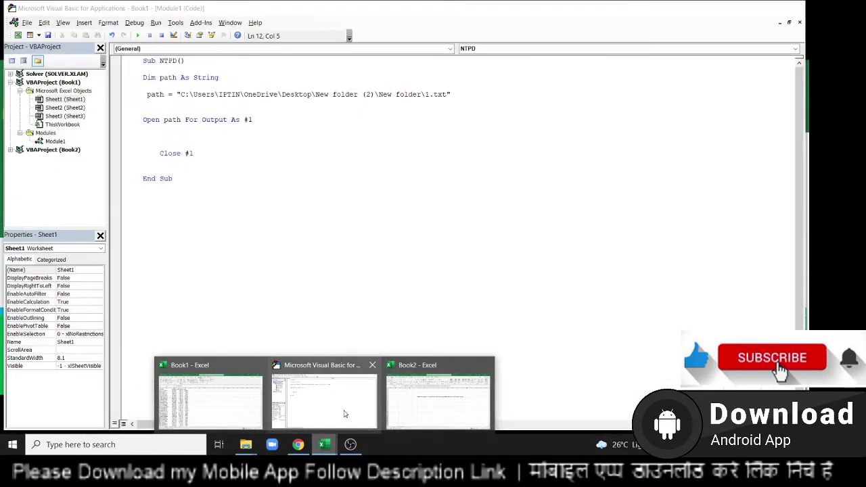
In the VBA editor, add a blank line above Close #1 and start writing 'For i = 2 To'.
left_click(347, 414)
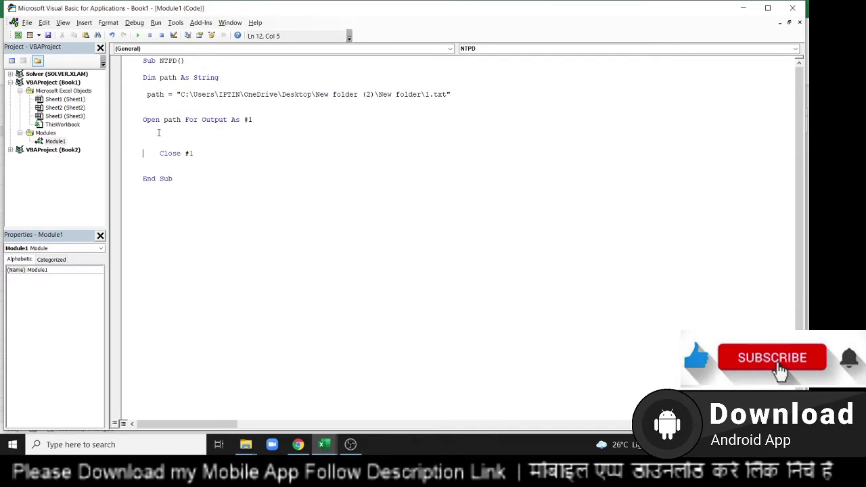
left_click(190, 142)
key("BackSpace")
key("BackSpace")
key("Return")
key("Return")
key("Return")
key("Up")
type("For i ")
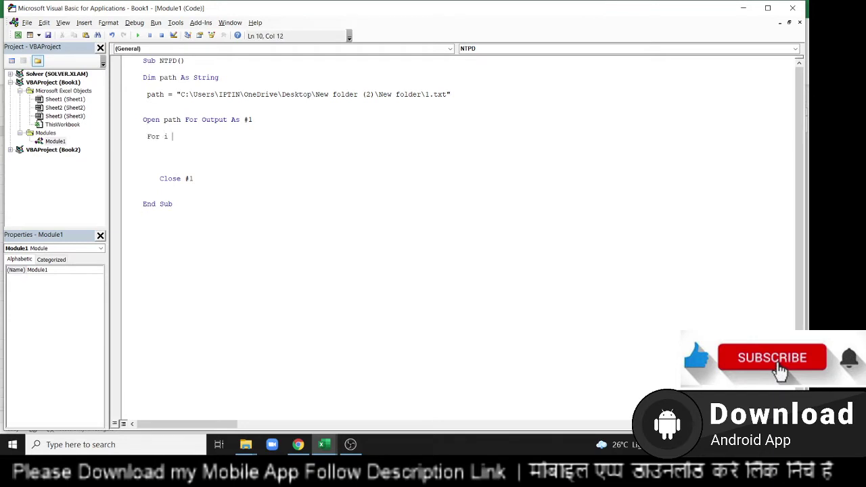
type("= 2 top")
key("BackSpace")
type("op")
Find the last data row of Excel's video list, deleting the 'Showing top 500 results' note.
key("alt+F11")
key("Up")
key("Down")
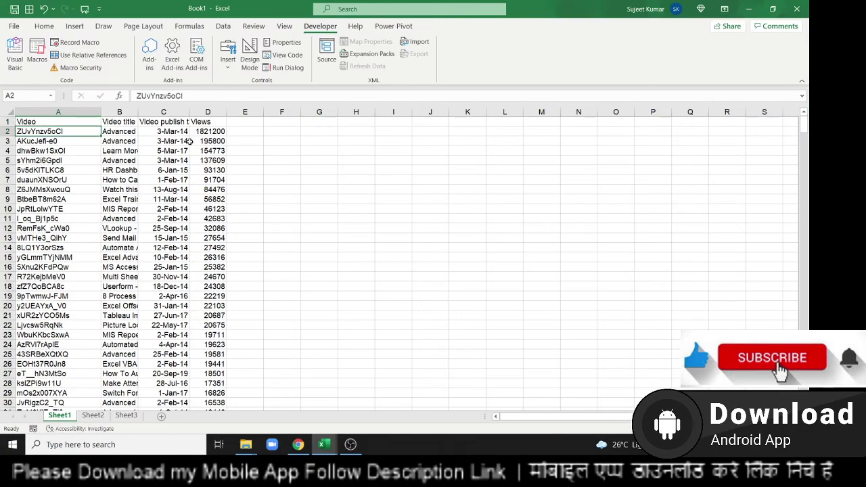
key("ctrl+Down")
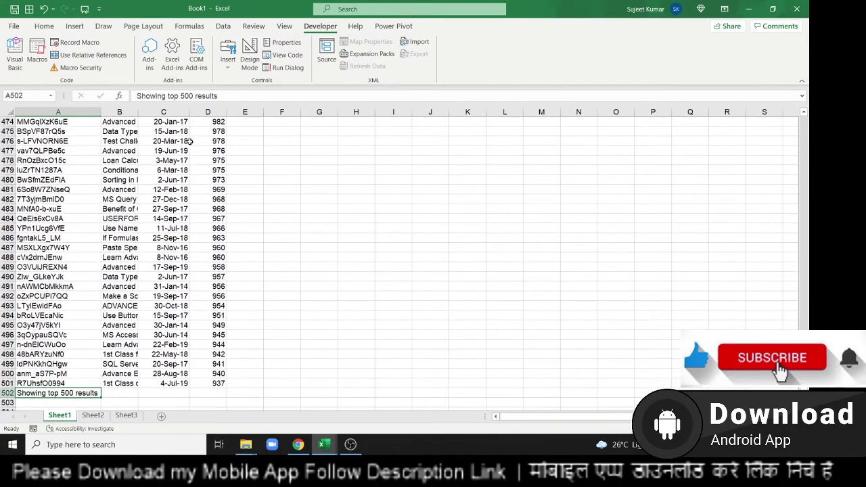
key("Delete")
key("Up")
key("ctrl+Up")
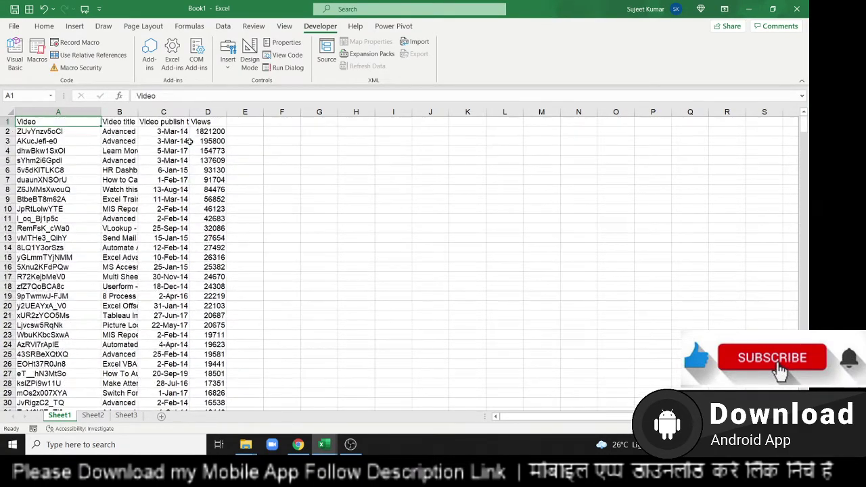
key("alt+F11")
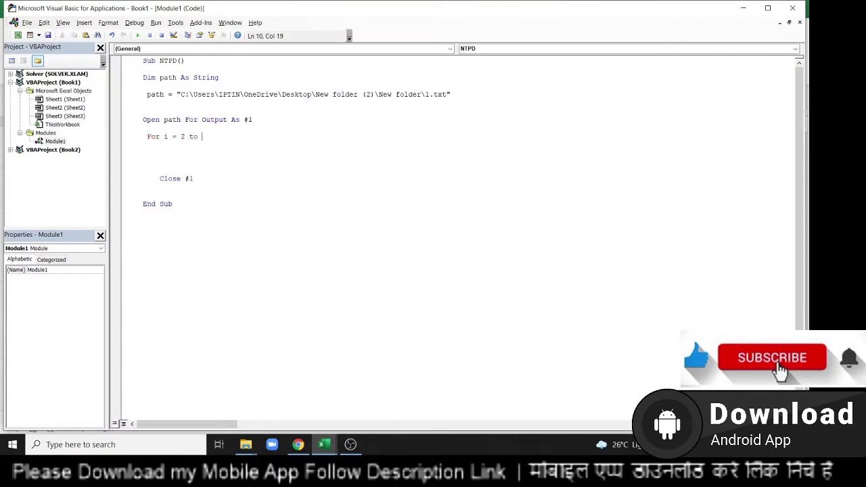
Complete the loop as For i = 2 To 501 with a closing Next i.
type("501")
key("Return")
key("Return")
key("Return")
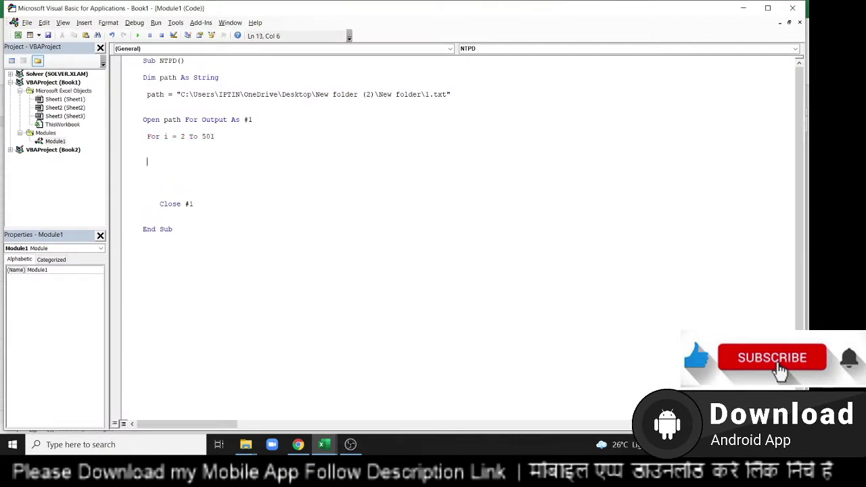
type("nexyt")
key("BackSpace")
key("BackSpace")
key("BackSpace")
type("t i")
left_click(147, 145)
key("Return")
key("Return")
key("Return")
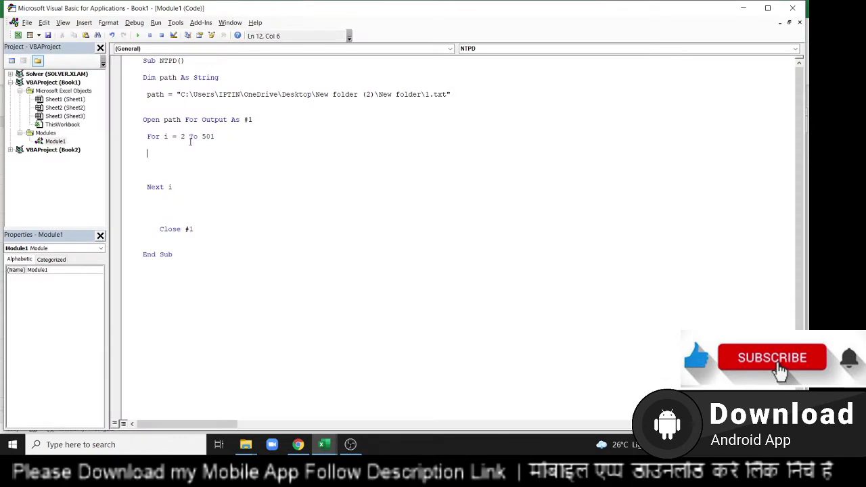
type("<")
key("BackSpace")
type("\"")
key("BackSpace")
key("alt+Tab")
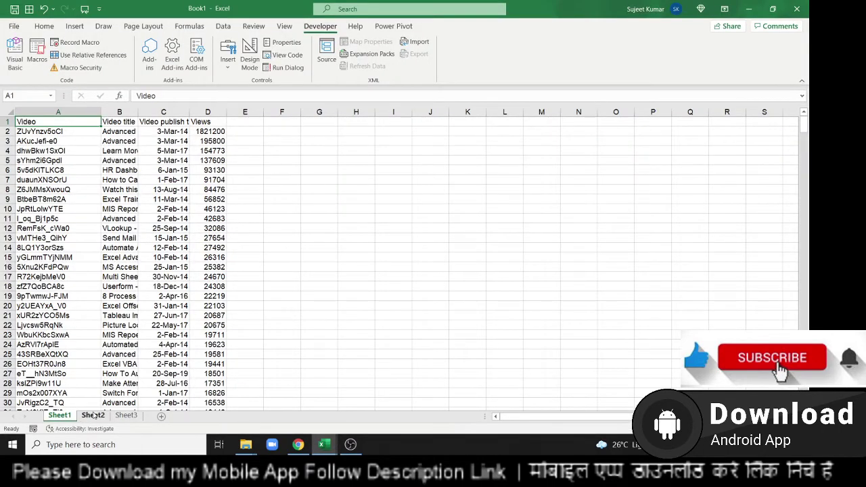
On Sheet2, resize column A and enter 2 in cell A2.
left_click(93, 415)
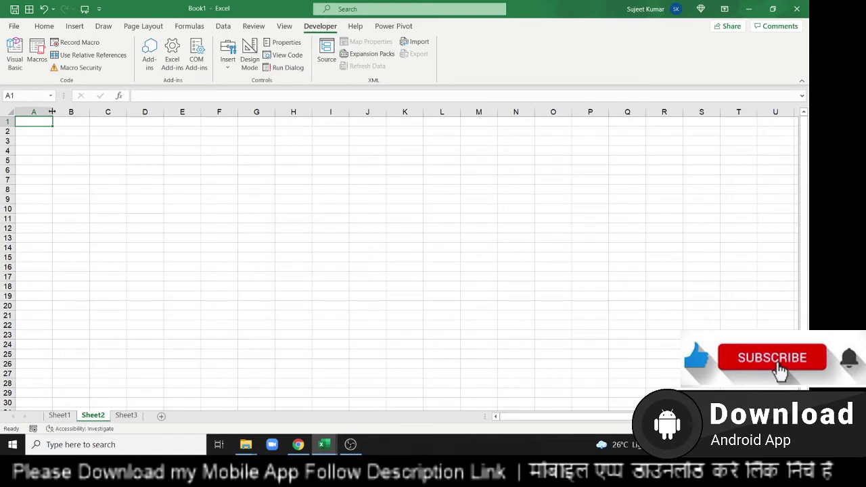
left_click_drag(52, 112, 84, 112)
left_click(97, 130)
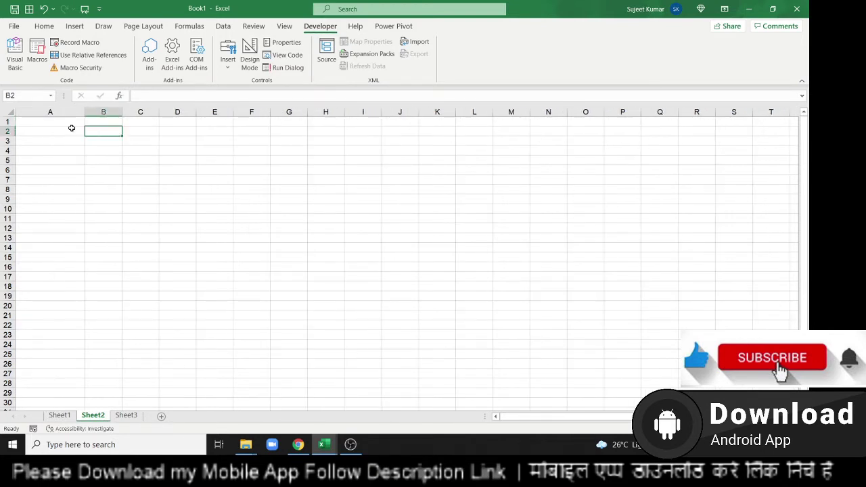
left_click(71, 128)
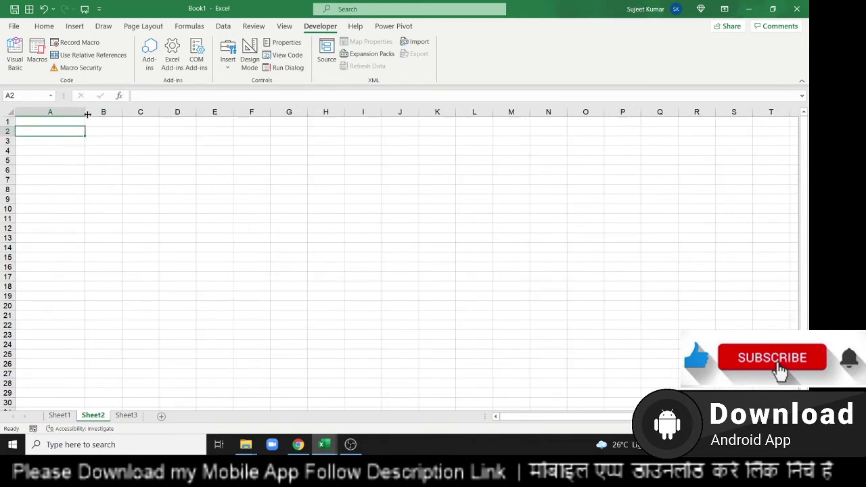
left_click_drag(87, 114, 79, 114)
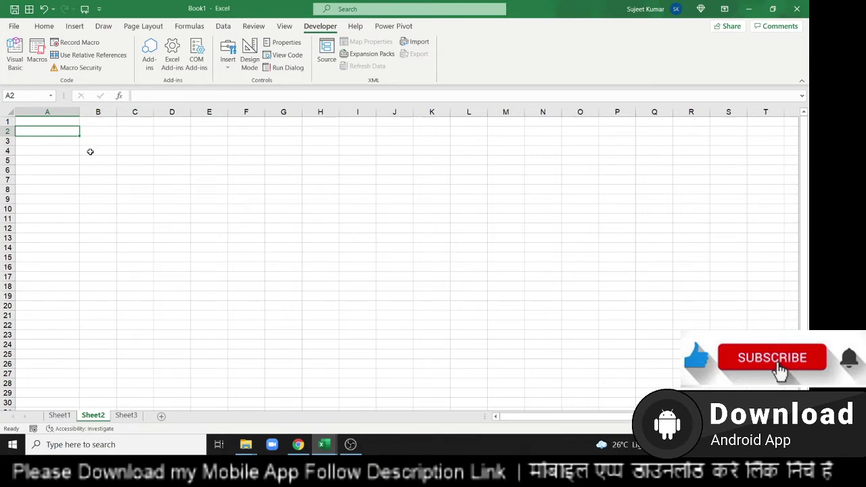
left_click(96, 150)
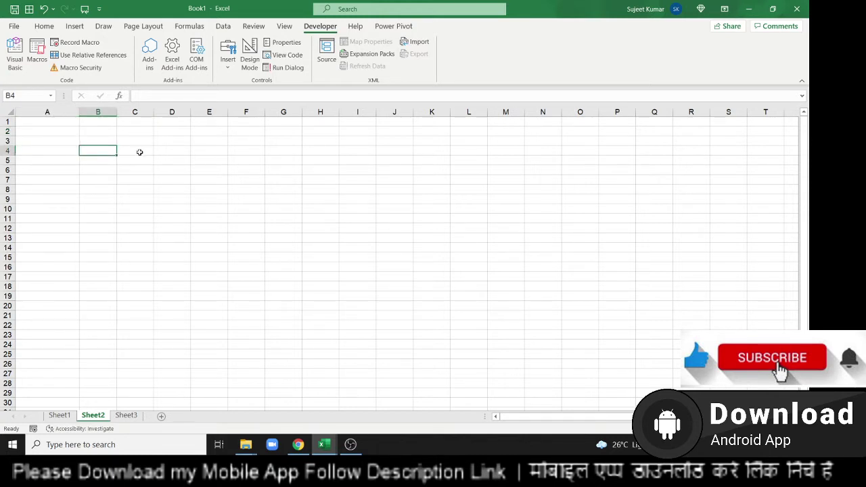
key("Left")
key("Up")
key("Up")
type("1")
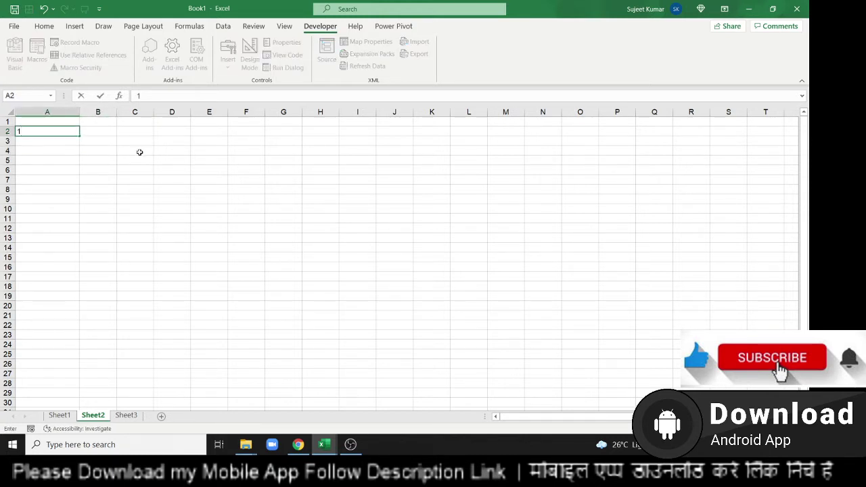
key("Return")
key("Up")
key("F2")
type("2")
key("Return")
key("Down")
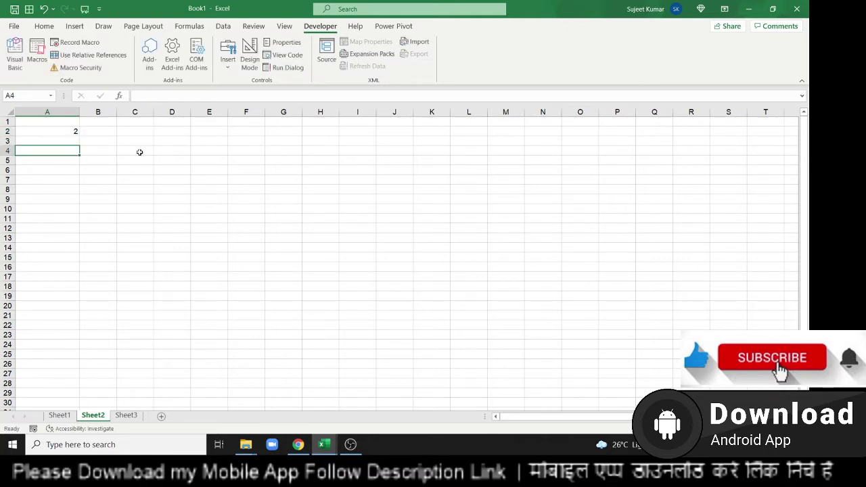
Enter =OFFSET(Sheet1!A1,Sheet2!A2-1,1) in A4 to return the video title.
type("=o")
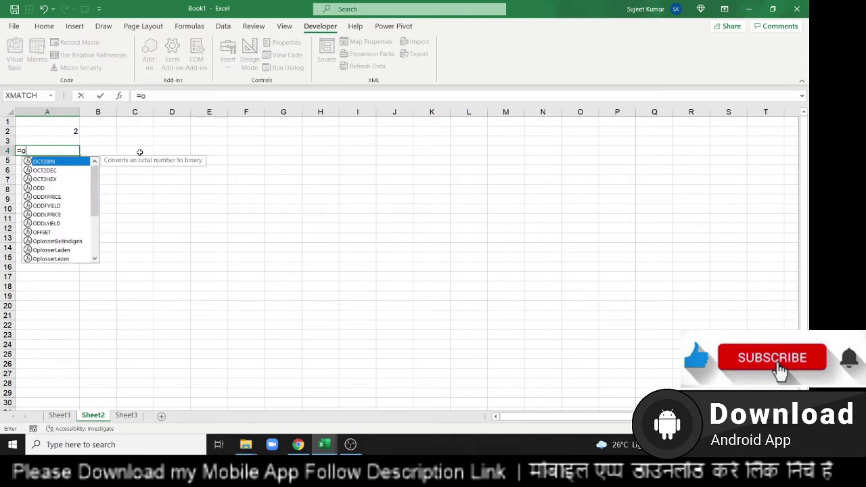
type("ff")
key("Tab")
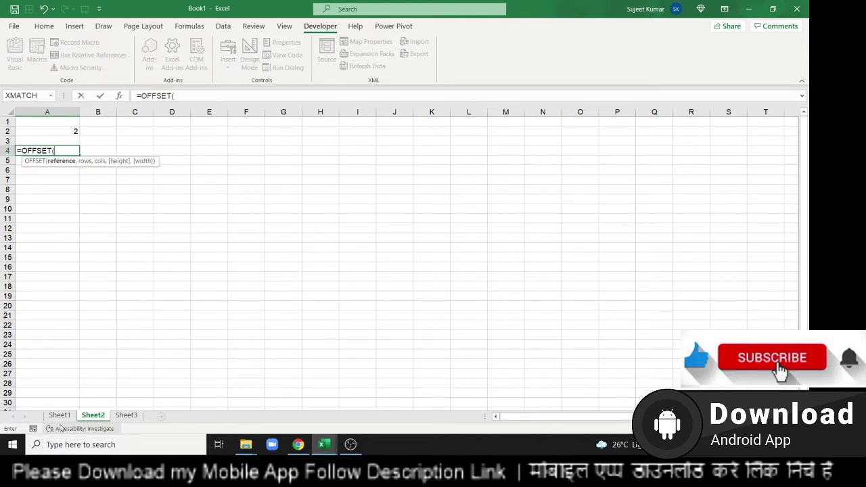
left_click(59, 416)
left_click(31, 122)
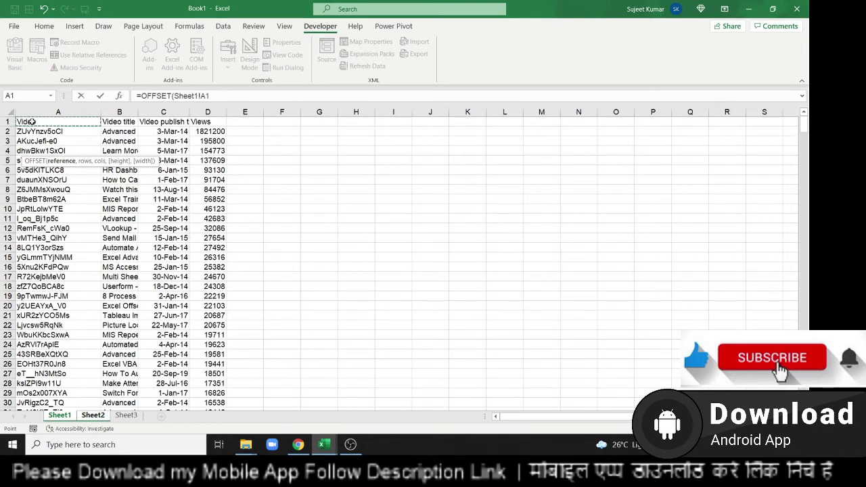
type(",")
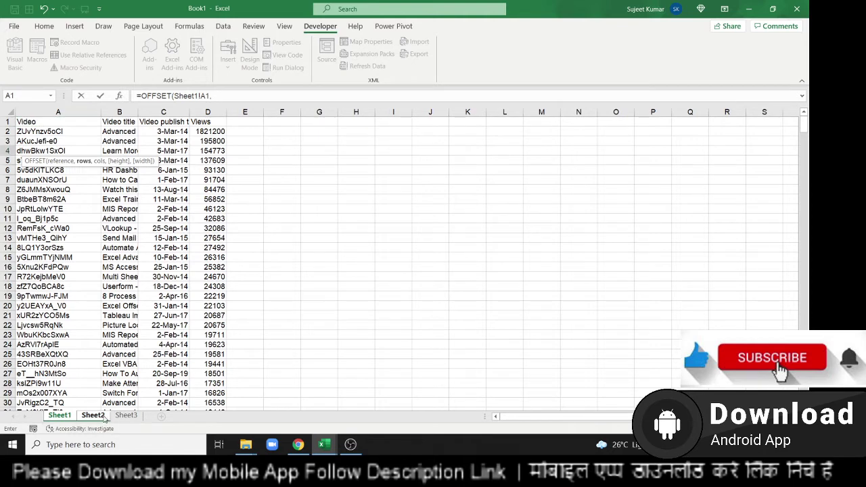
left_click(93, 416)
left_click(74, 130)
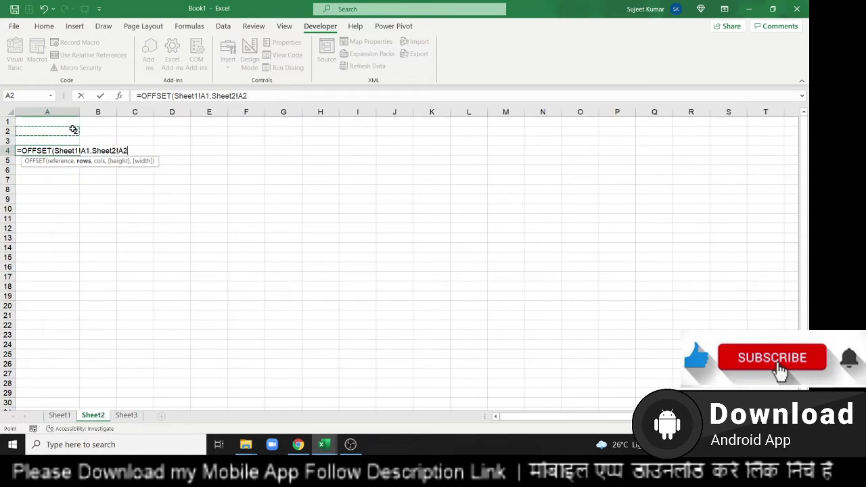
type("-1")
type(",")
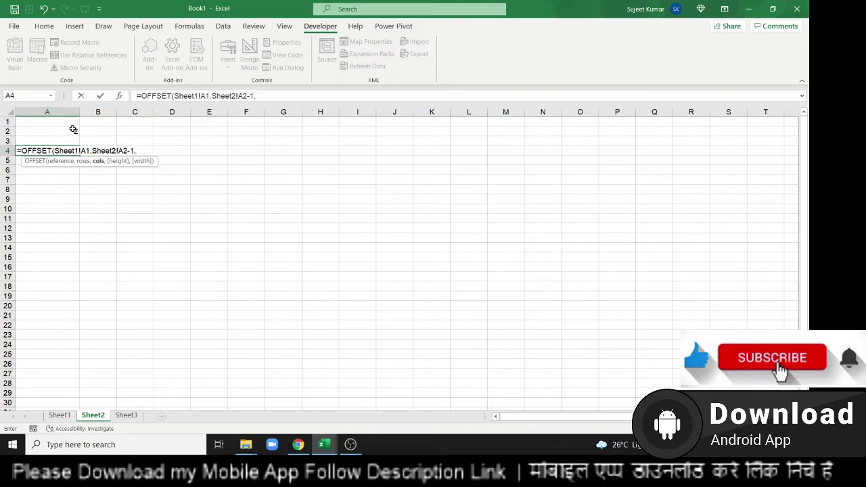
type("1")
key("Return")
Check the macro code in the VBA editor and come back to Excel.
key("Up")
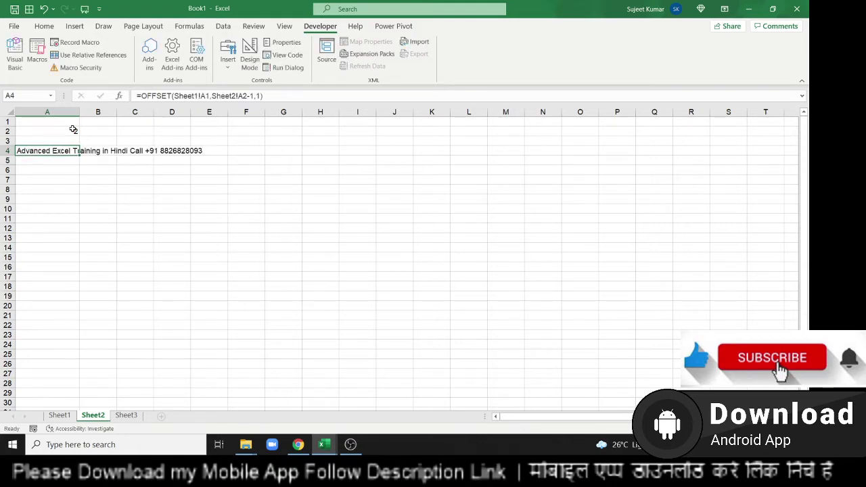
key("alt+F11")
key("alt+F11")
key("alt+F11")
key("alt+Tab")
Look up the first video's title in Sheet1 cell B2.
key("alt+F11")
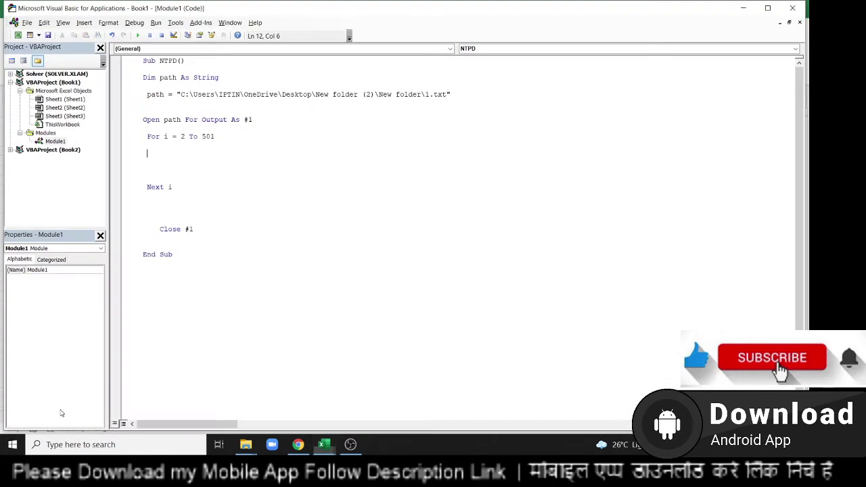
key("alt+F11")
left_click(60, 415)
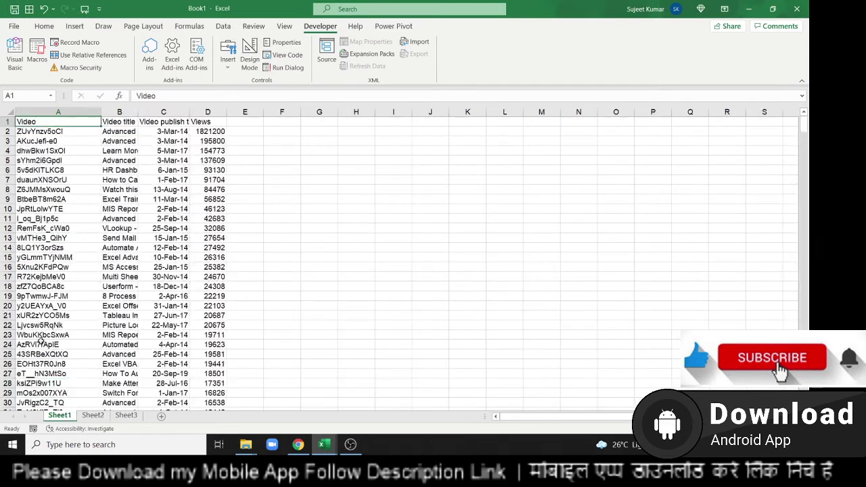
left_click(51, 160)
key("Up")
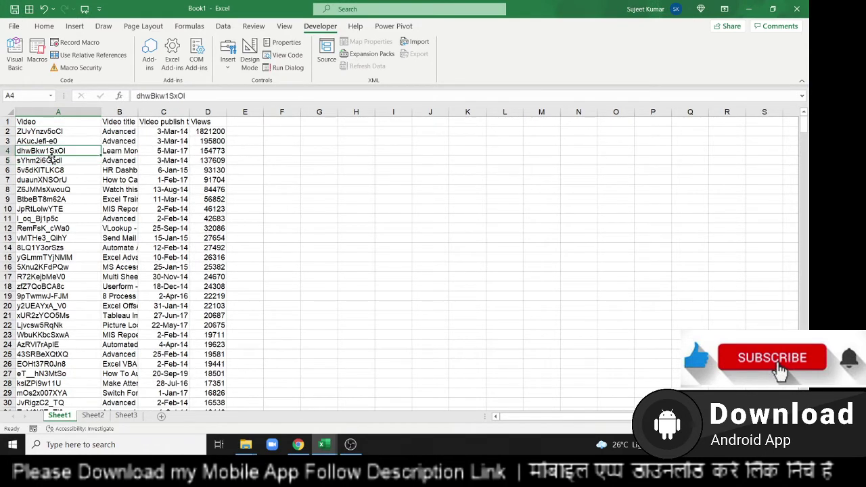
key("Up")
key("Up")
key("Right")
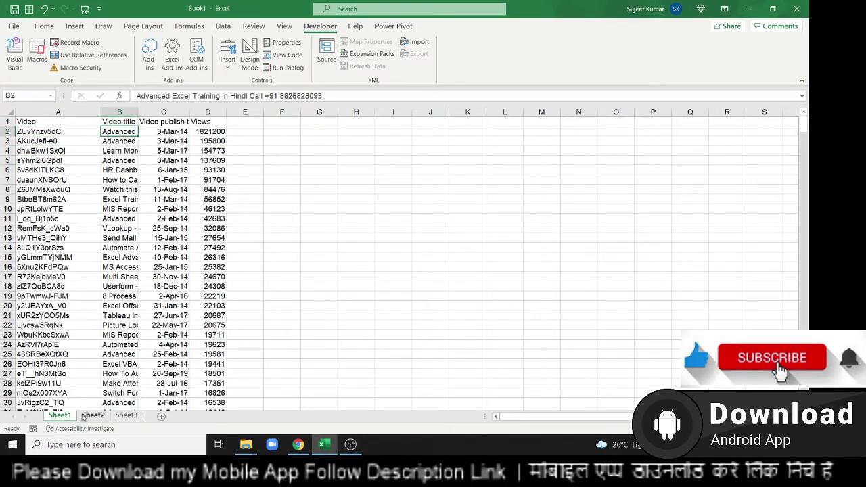
left_click(93, 415)
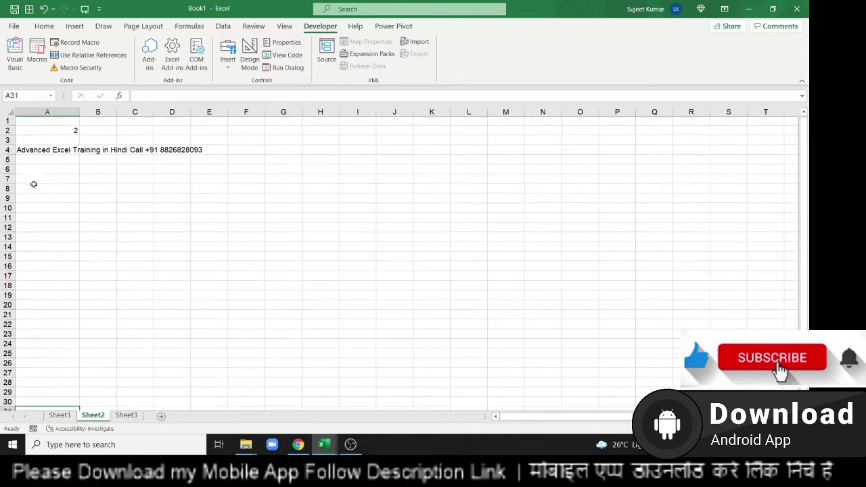
Edit A4 to ="<h1>" & OFFSET(Sheet1!A1,Sheet2!A2-1,1) & "</h1>".
left_click(49, 153)
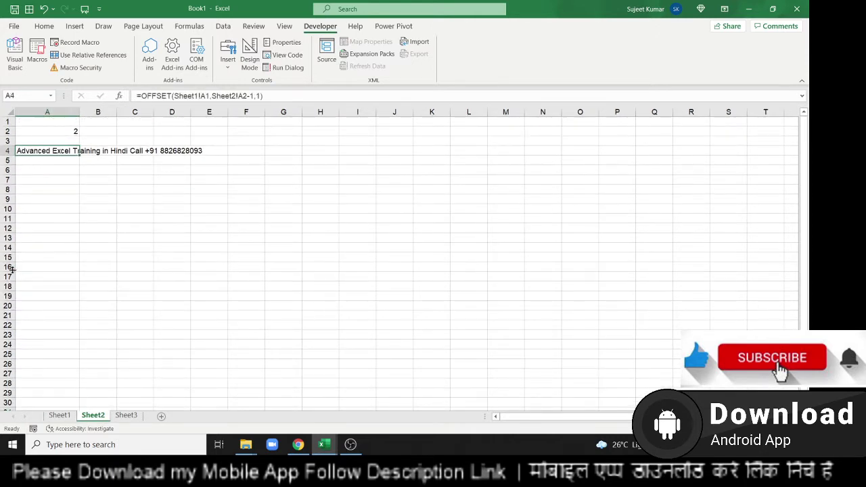
left_click(144, 96)
left_click(143, 96)
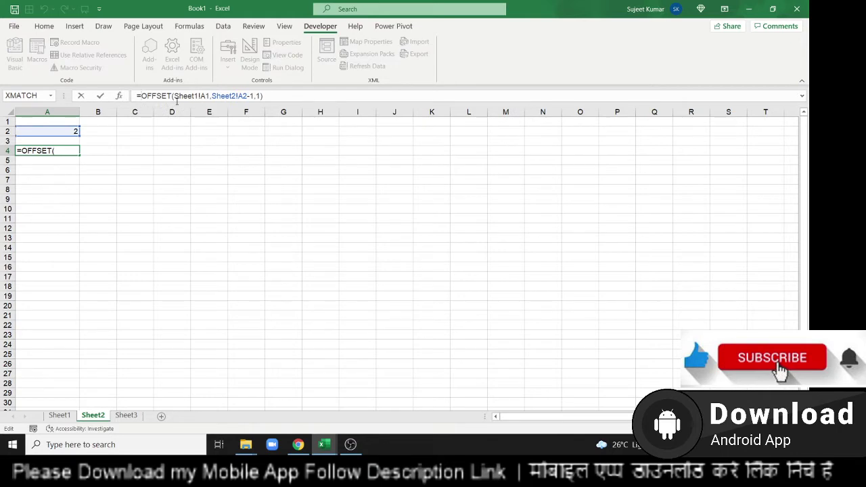
type("<")
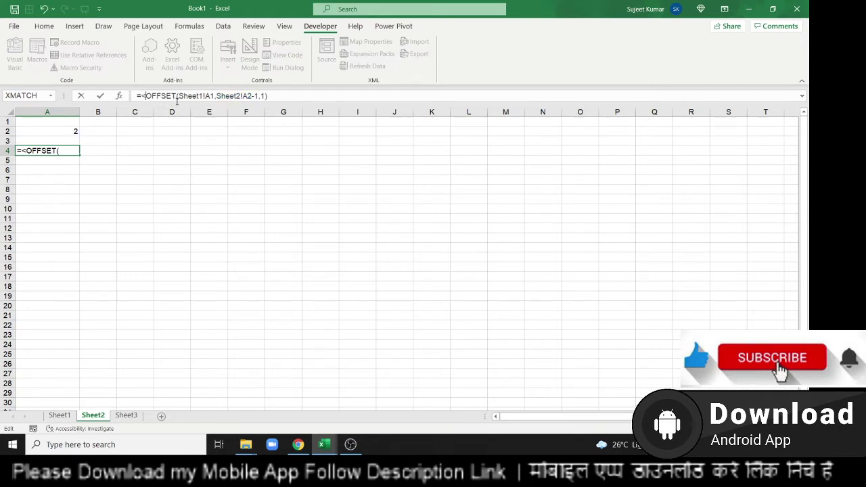
type("h1")
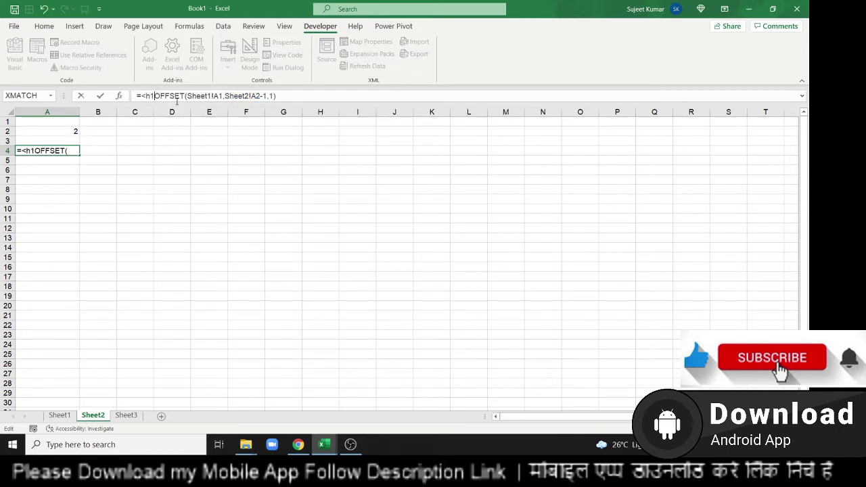
type(">")
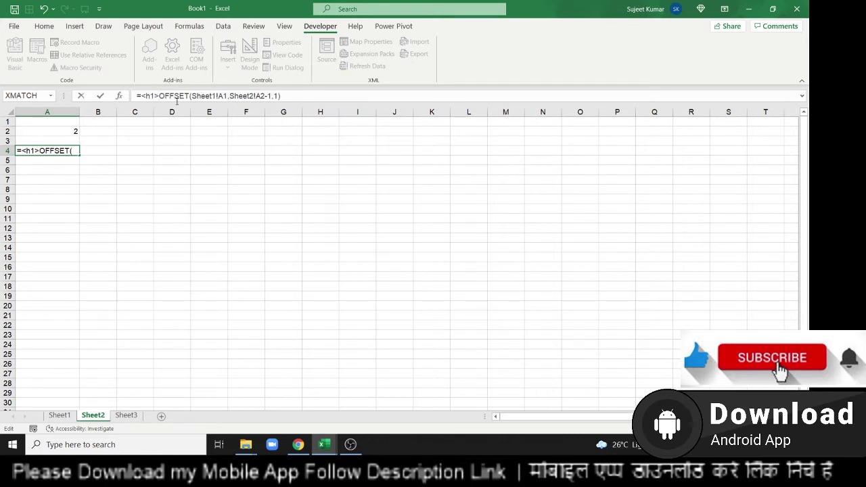
left_click(143, 96)
type("\"")
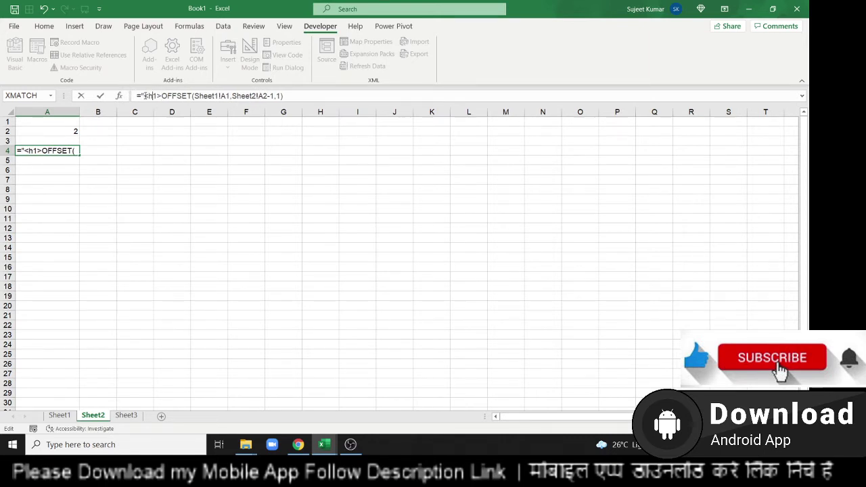
key("Right")
key("Right")
type("\" ")
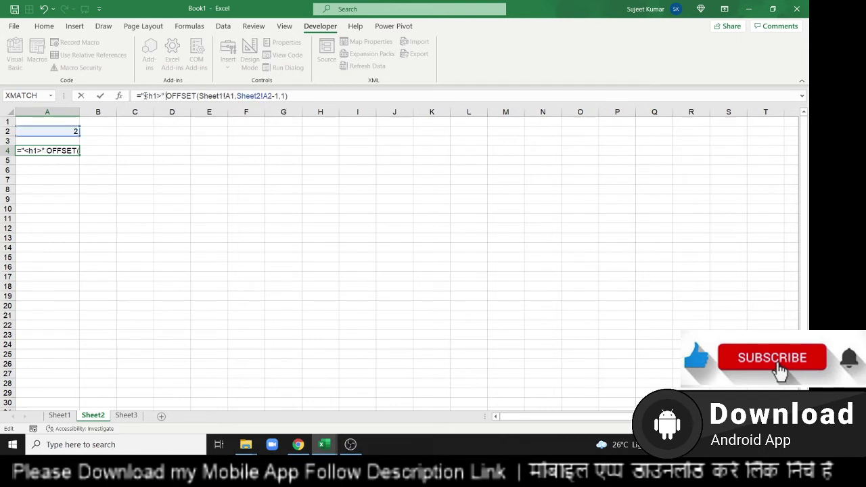
type("&")
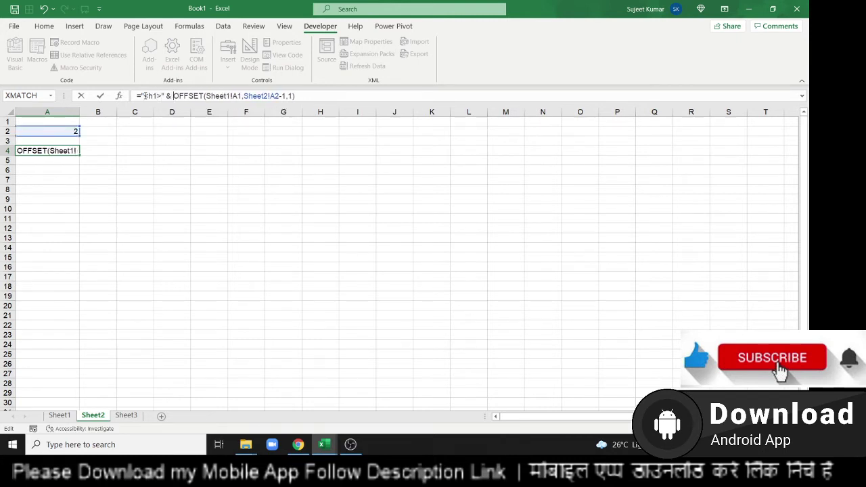
left_click(300, 96)
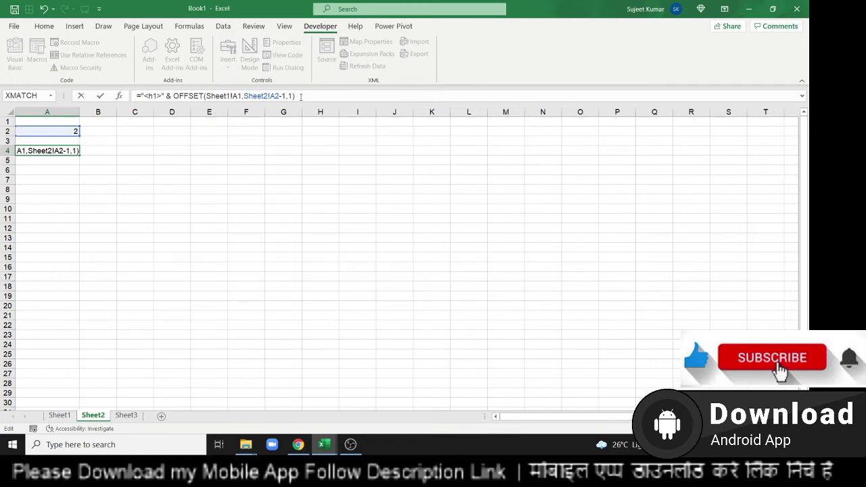
type("<")
type("\"")
key("BackSpace")
key("BackSpace")
type("&")
type("\"</")
type("h1>")
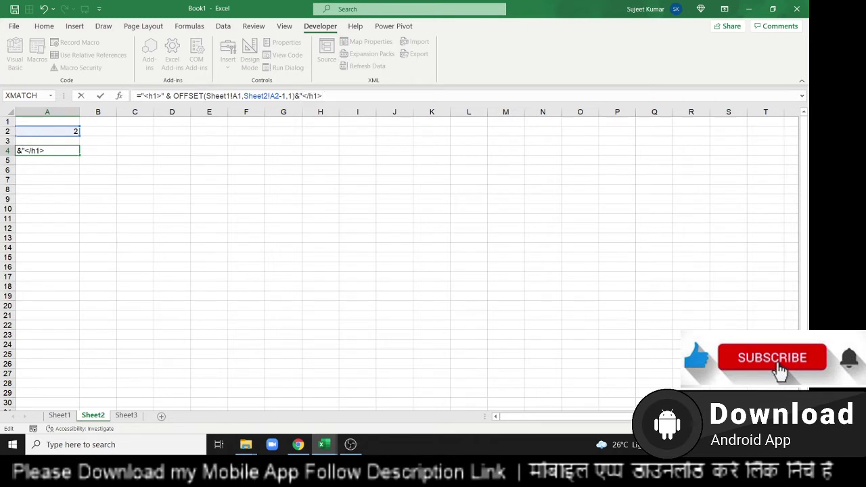
type("\"")
key("ctrl+Return")
left_click(48, 161)
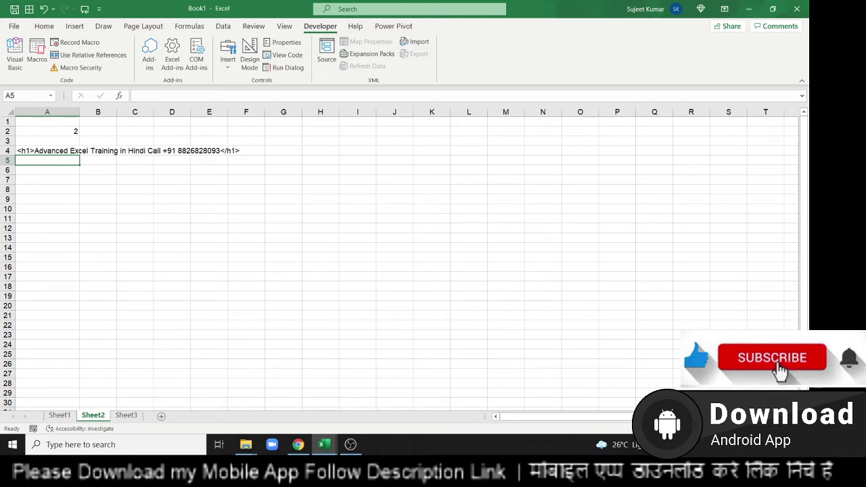
Enter a trial 'Watch This Video in Hindi' caption in A5, delete it, and go to Chrome.
type("Watc")
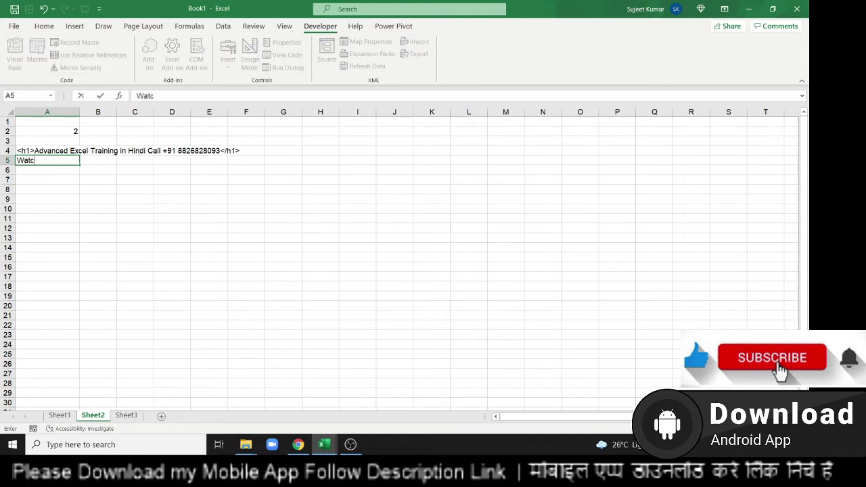
type("h This ")
type("Video")
type(" in Hindio")
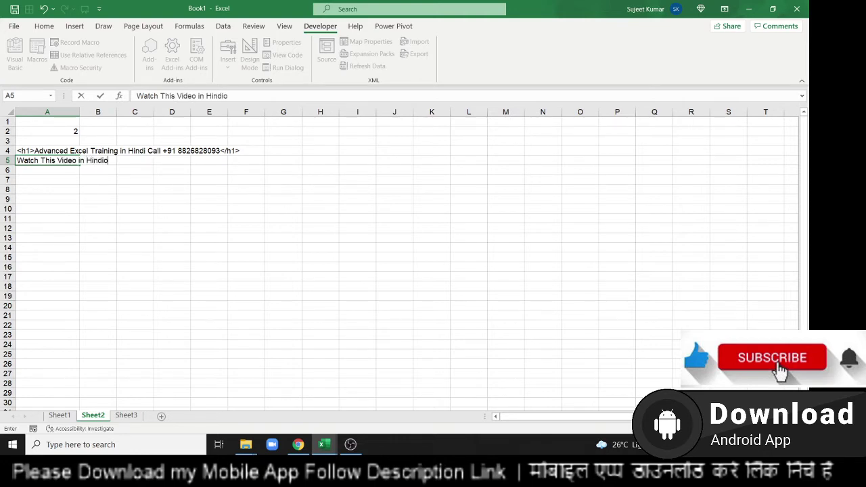
key("BackSpace")
key("ctrl+Return")
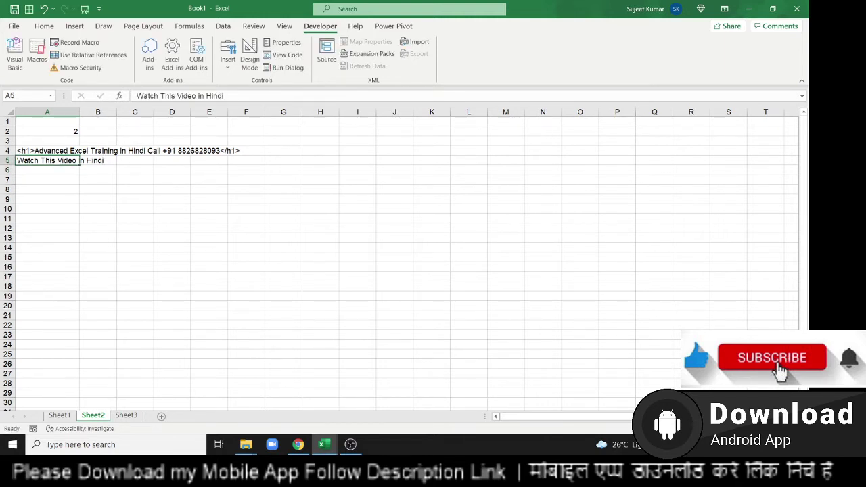
key("Delete")
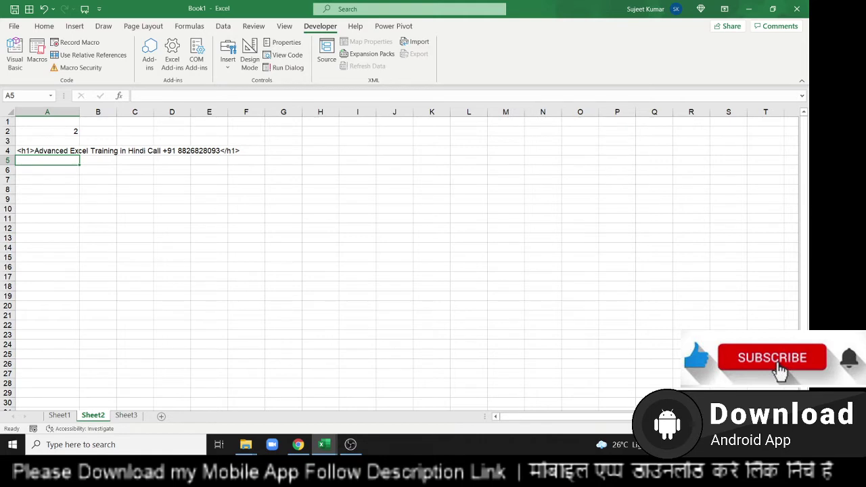
left_click(298, 444)
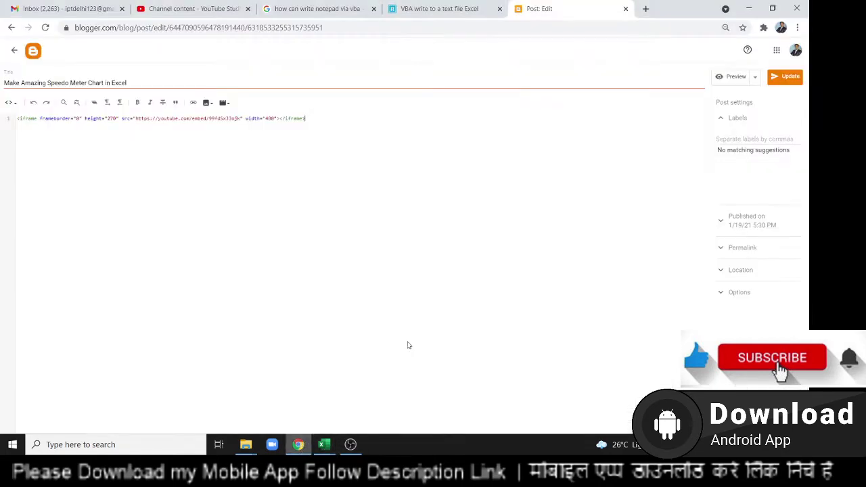
Open Google Translate from the Google apps menu in a new tab.
left_click(646, 9)
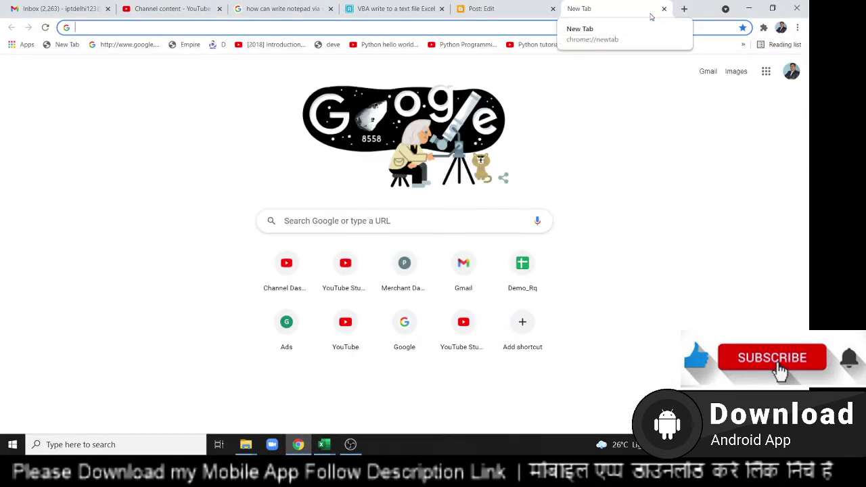
type("g")
key("Return")
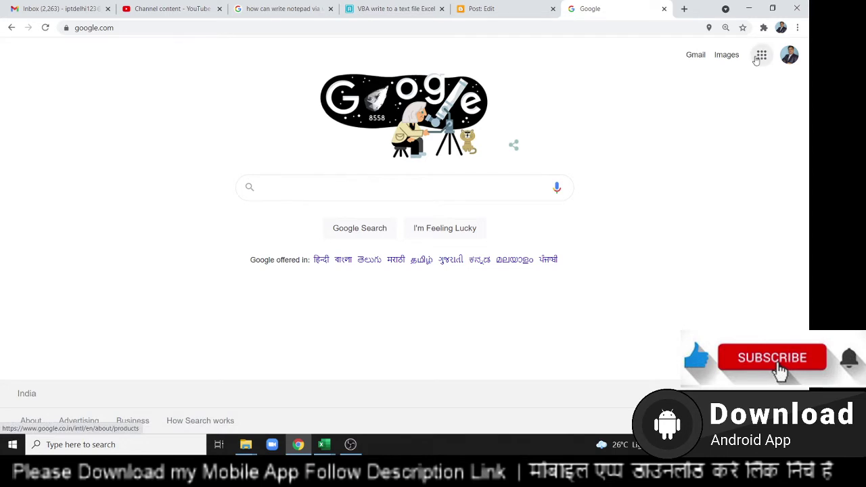
left_click(762, 55)
scroll(702, 235, "down", 3)
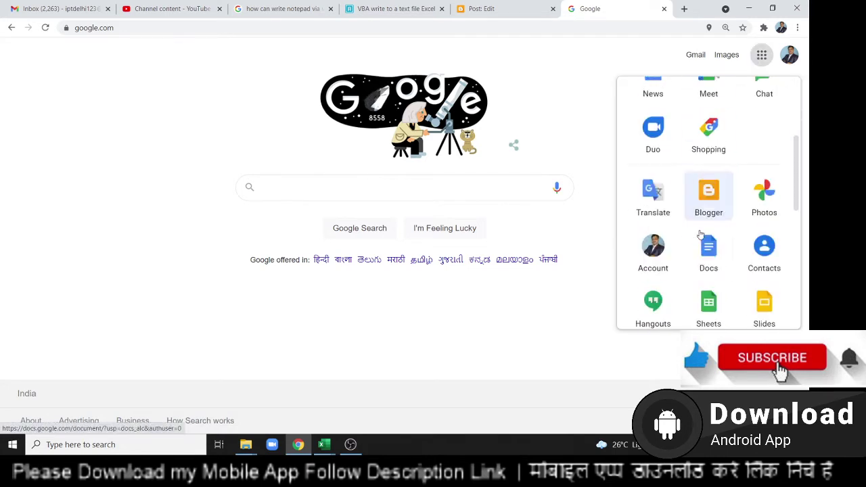
left_click(660, 183)
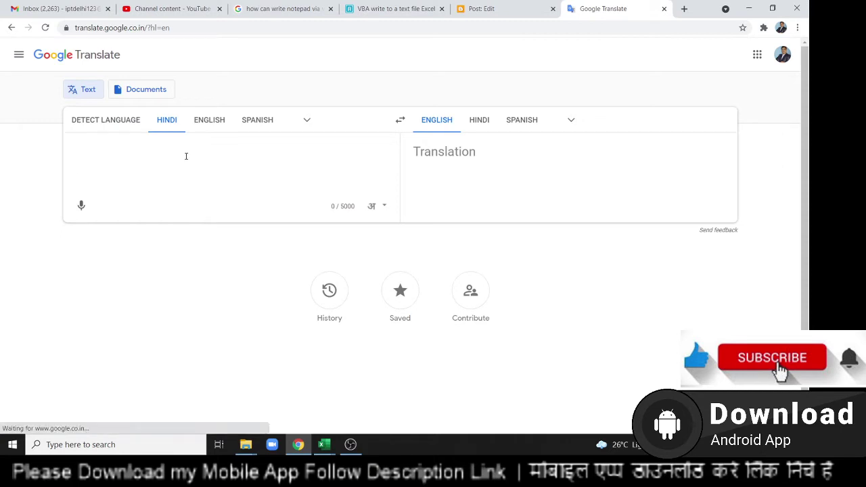
Type the Hindi phrase 'is video ko dekhe aur samjhe' (इस वीडियो को देखे और समझे) and select it all.
type("j")
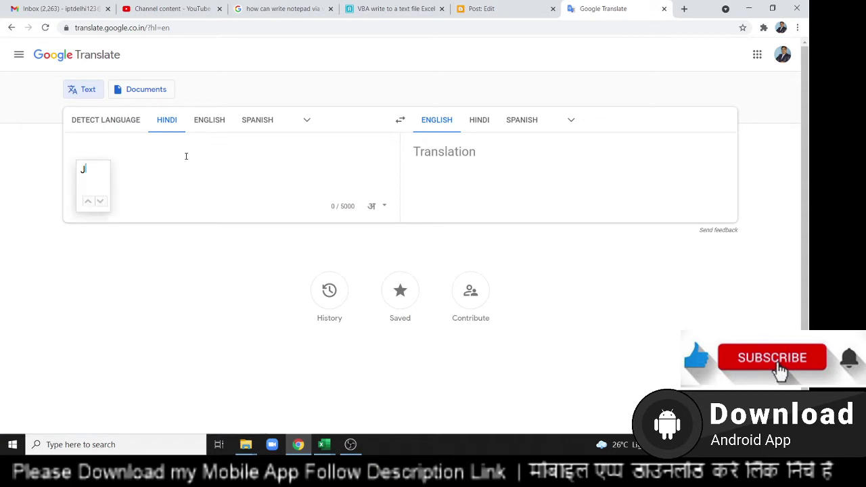
type("yas")
key("BackSpace")
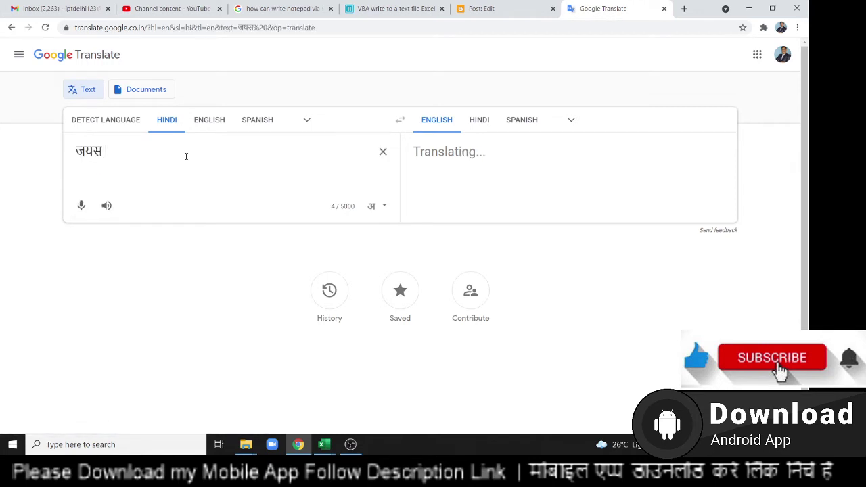
key("BackSpace")
key("BackSpace")
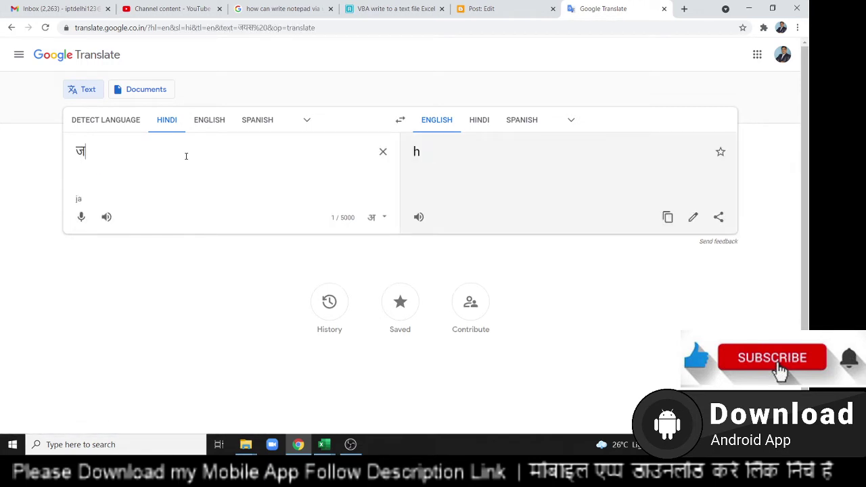
type("yda")
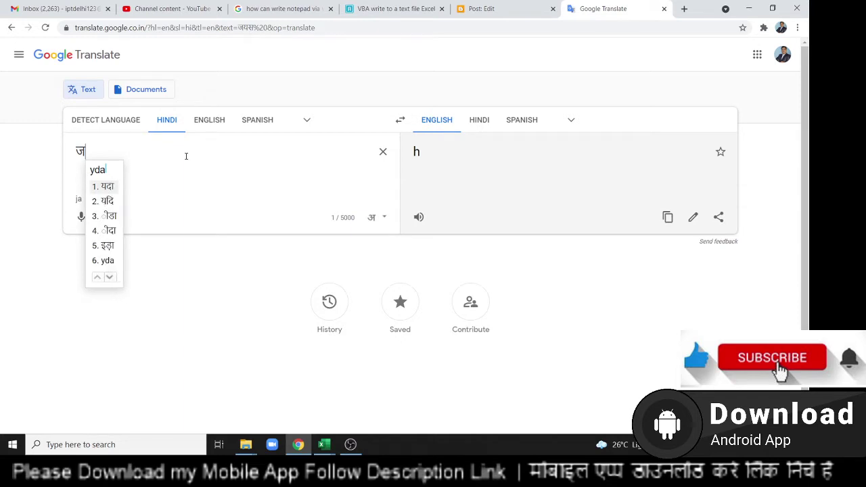
key("BackSpace")
key("BackSpace")
type("da")
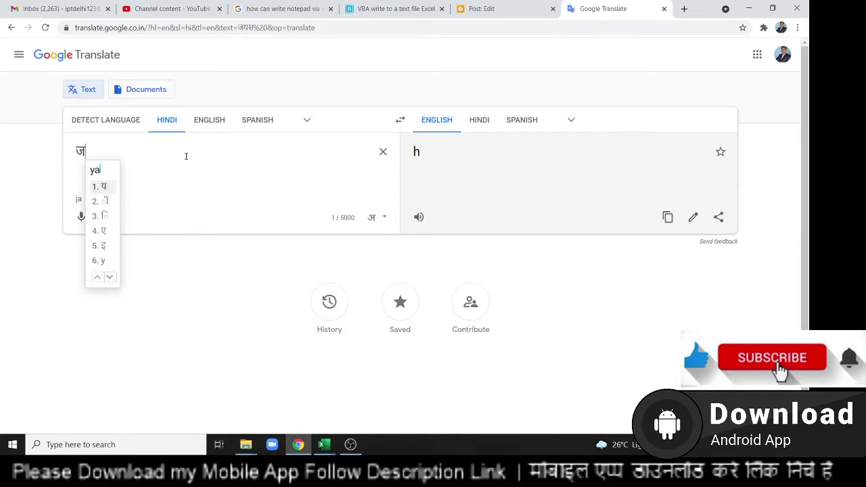
type("a")
key("BackSpace")
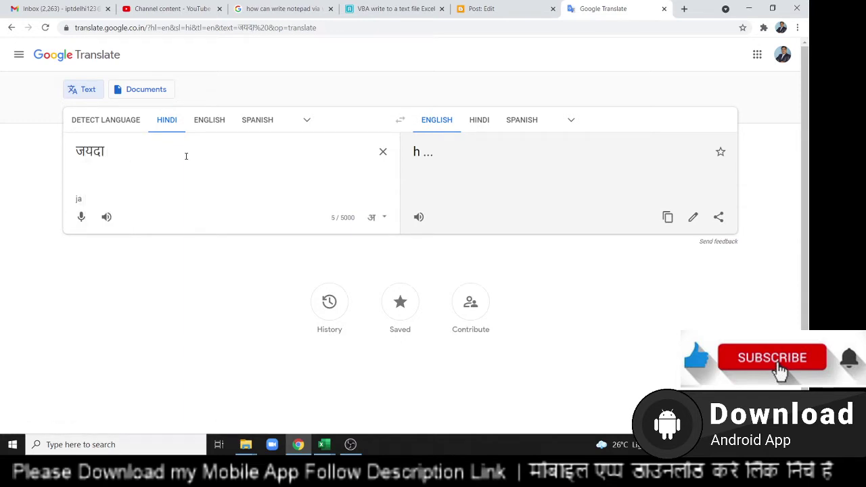
key("BackSpace")
key("BackSpace")
key("BackSpace")
key("BackSpace")
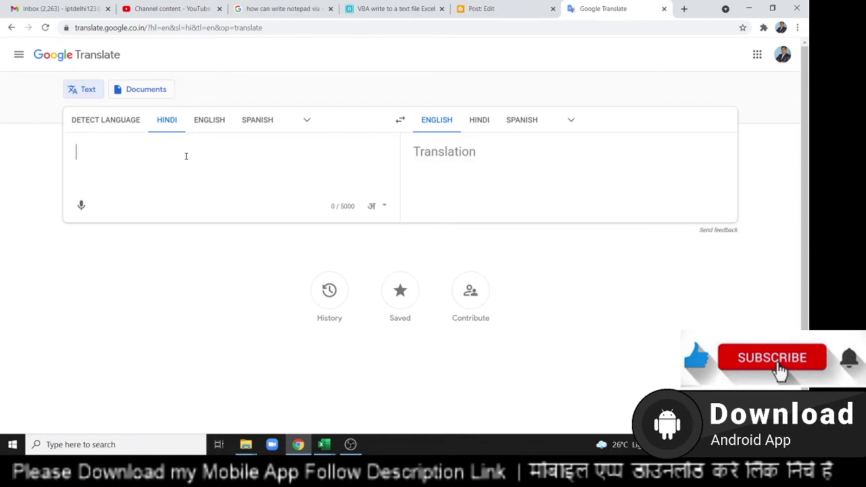
type("is vide")
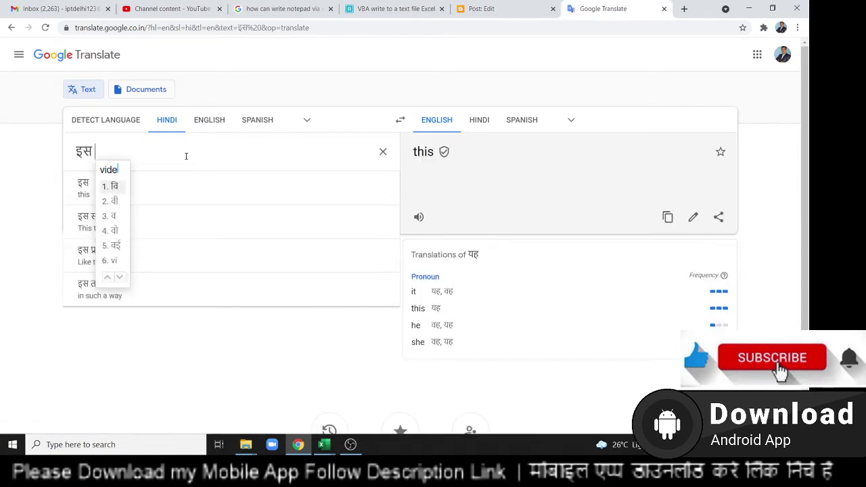
type("o ko ")
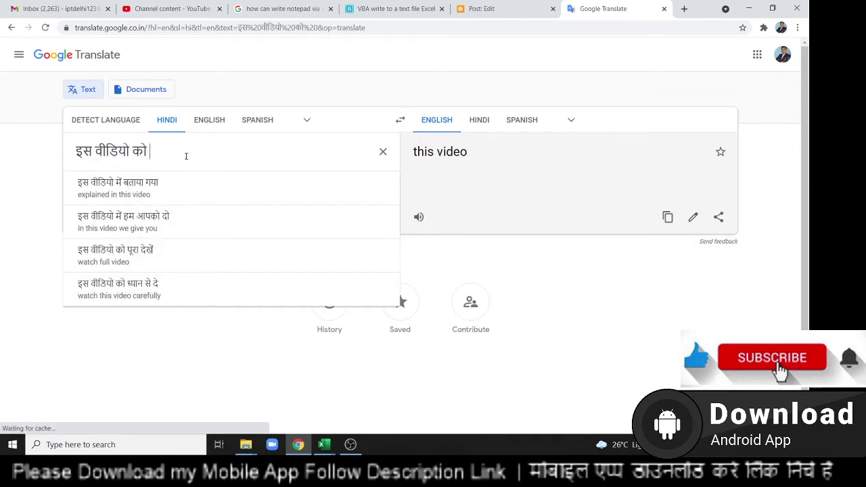
type("dekhe ")
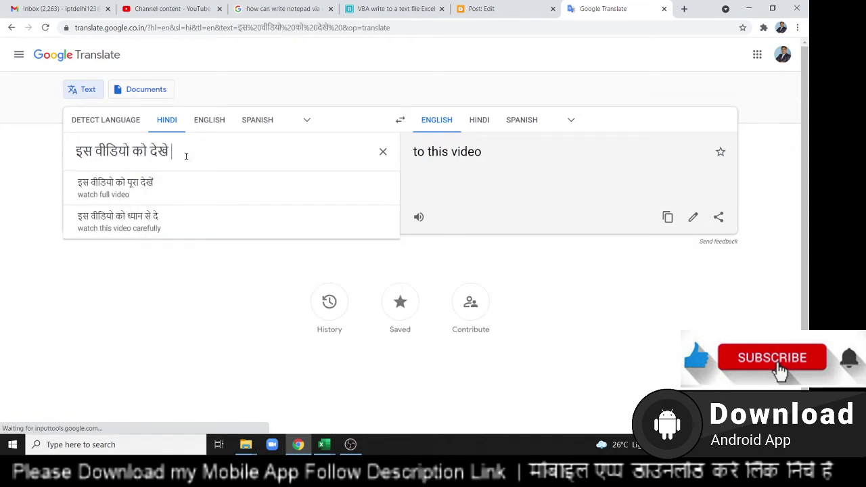
type("aur s")
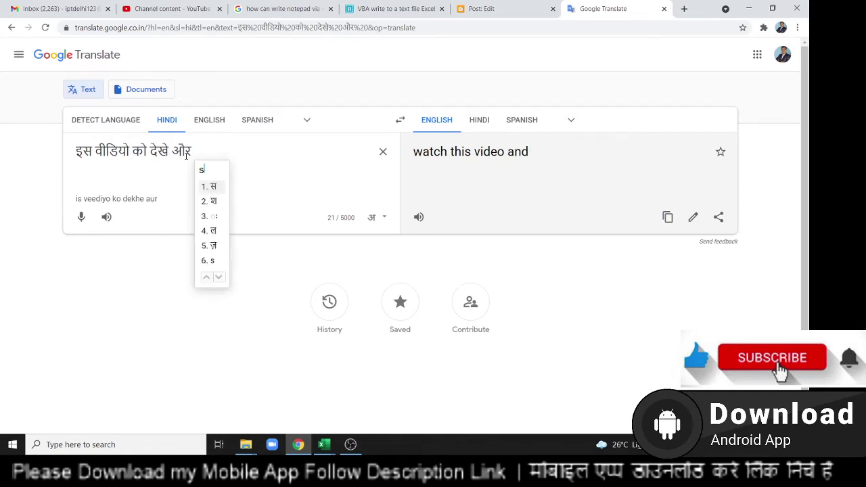
type("amjhe")
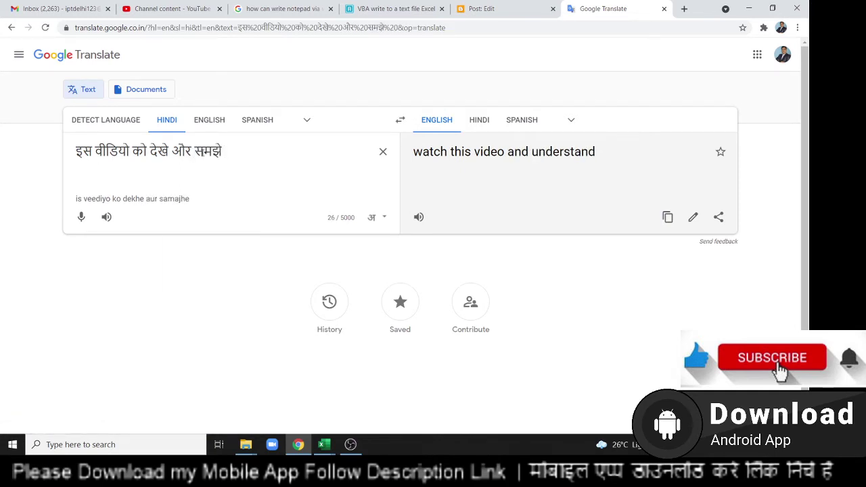
key("ctrl+a")
key("ctrl+c")
Paste the Hindi caption into A5 and enter <p> in A6.
key("alt+Tab")
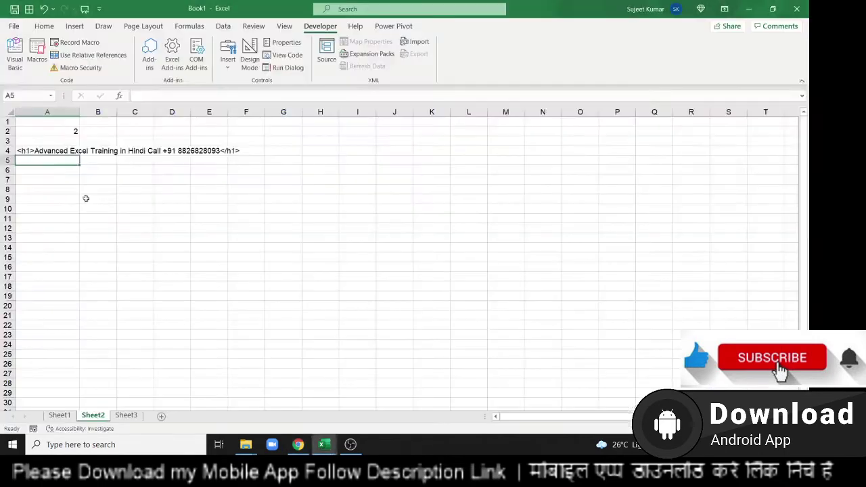
double_click(52, 160)
key("ctrl+v")
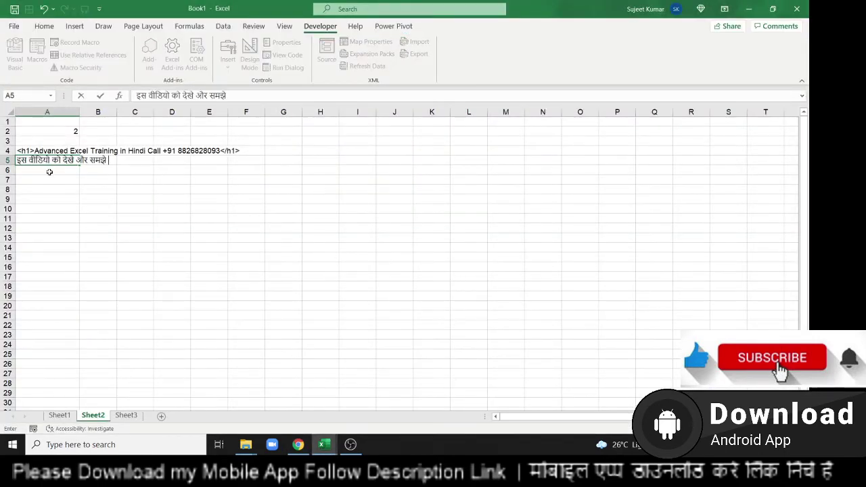
left_click(51, 170)
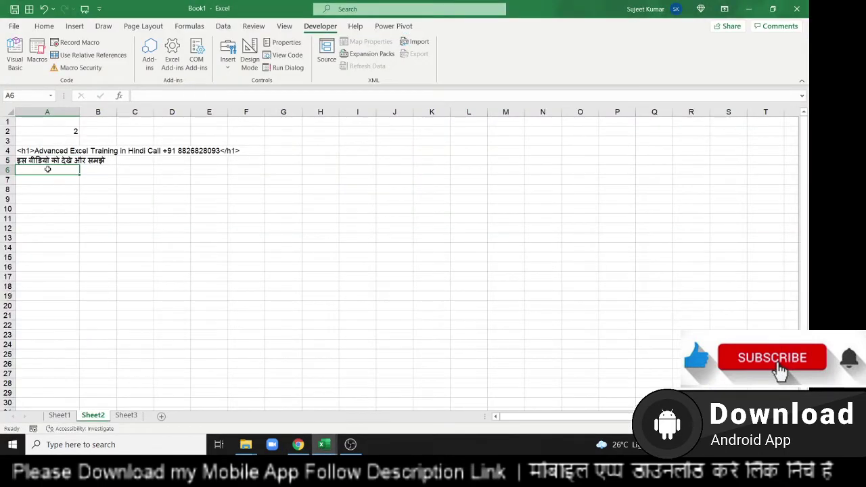
left_click(48, 160)
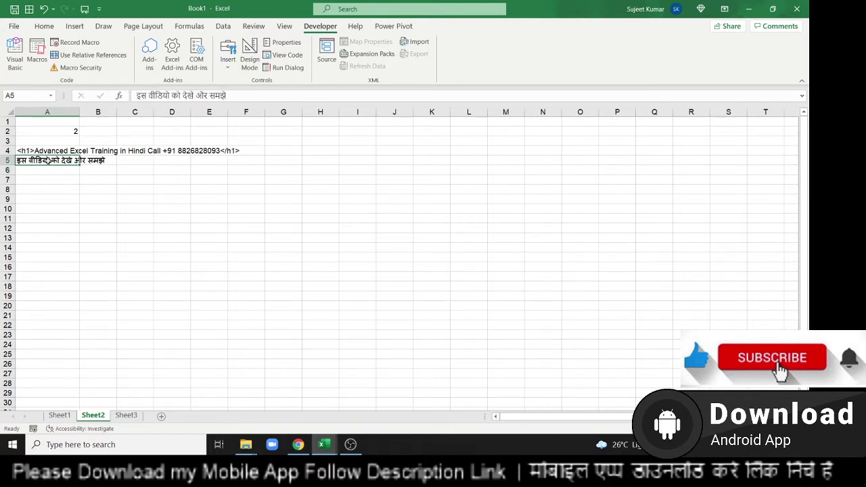
left_click(49, 170)
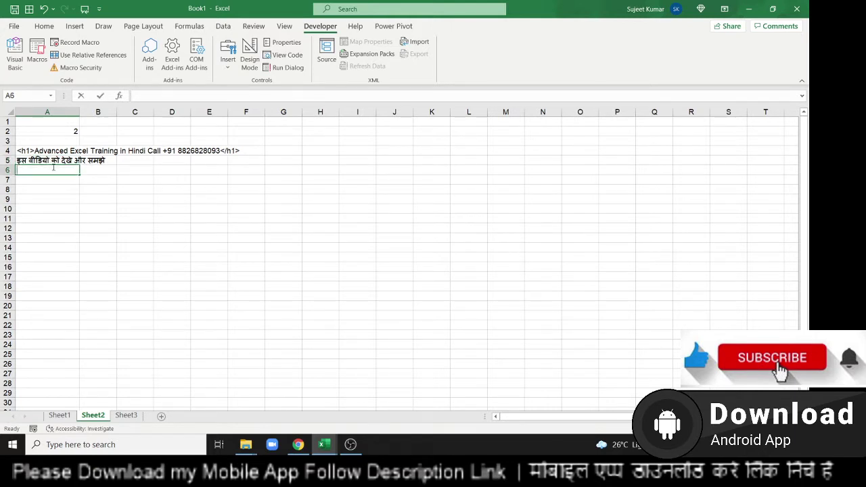
type("<p>")
key("Return")
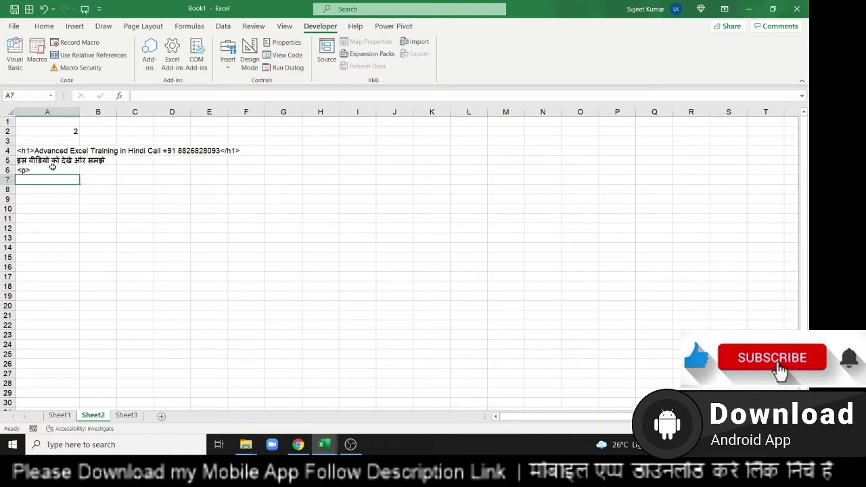
left_click(65, 415)
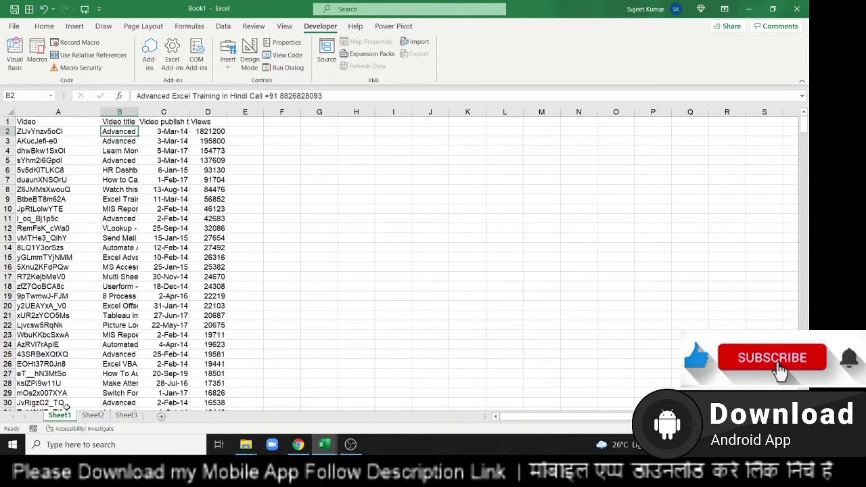
left_click(93, 416)
Copy the iframe embed code from cell G7 in Book2.
key("alt+Tab")
key("alt+Tab")
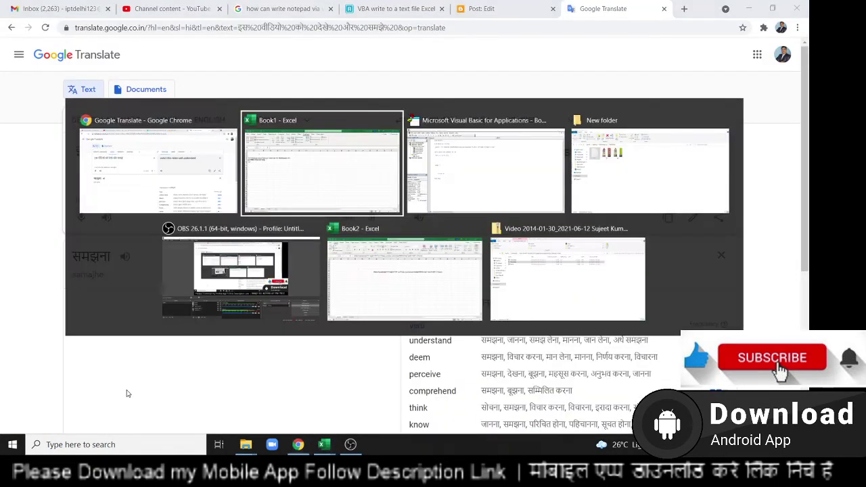
key("alt+Tab")
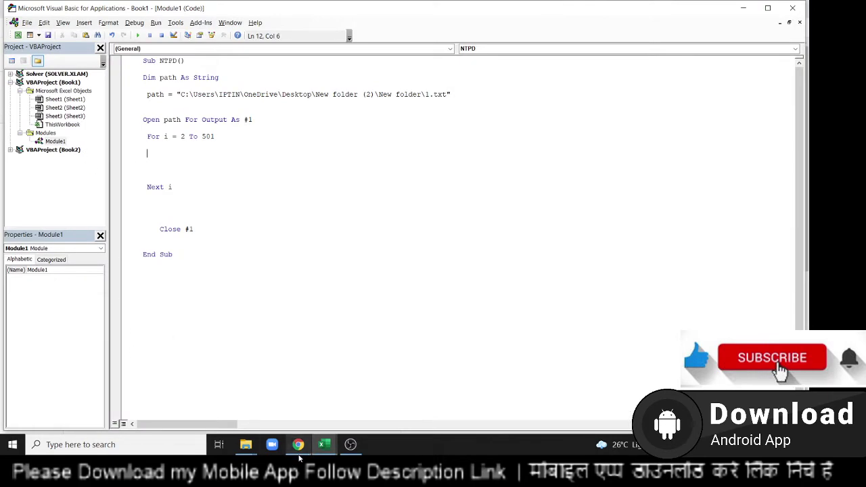
mouse_move(325, 447)
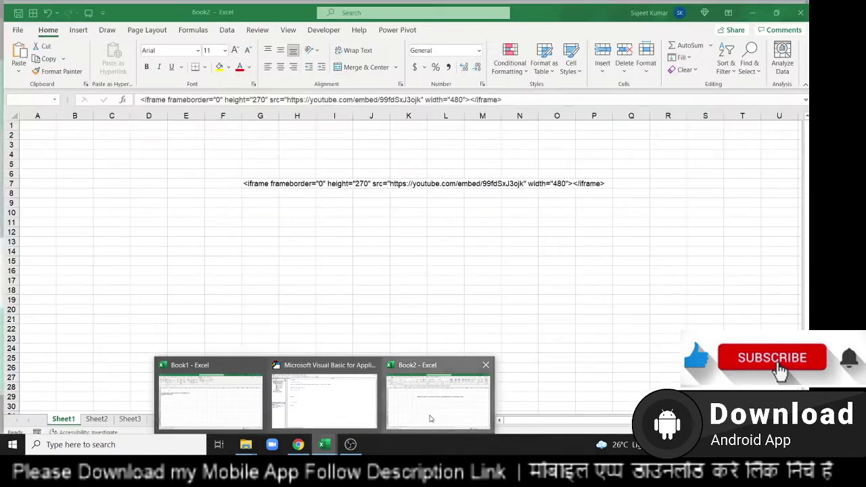
left_click(430, 419)
key("ctrl+c")
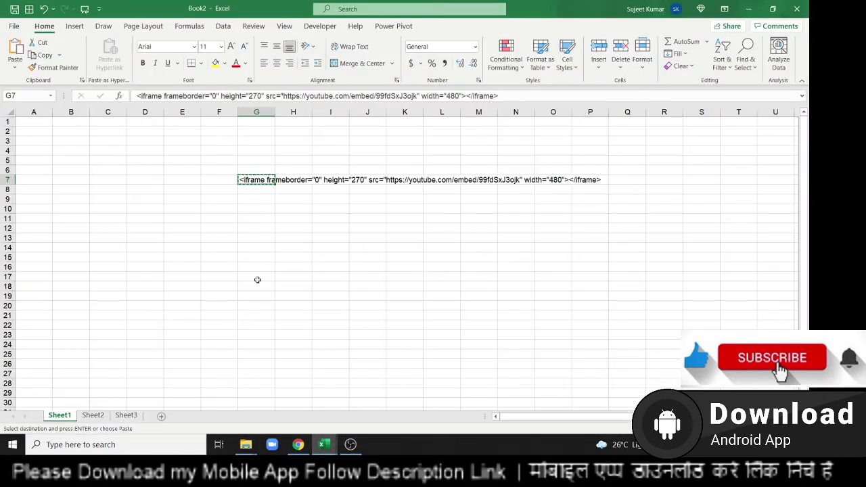
key("alt+Tab")
key("alt+Tab")
key("Tab")
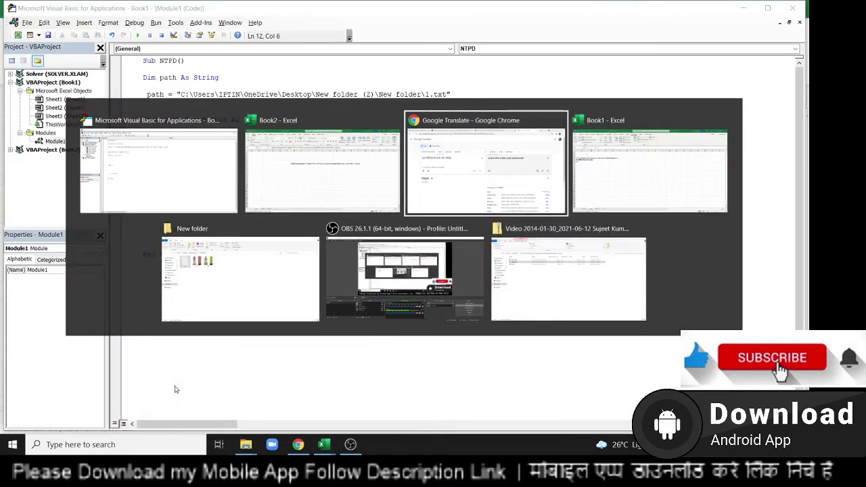
key("Tab")
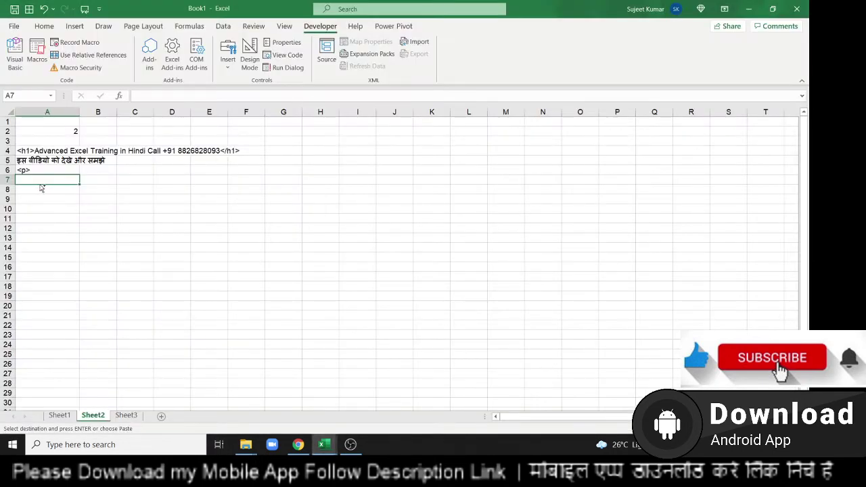
type("=")
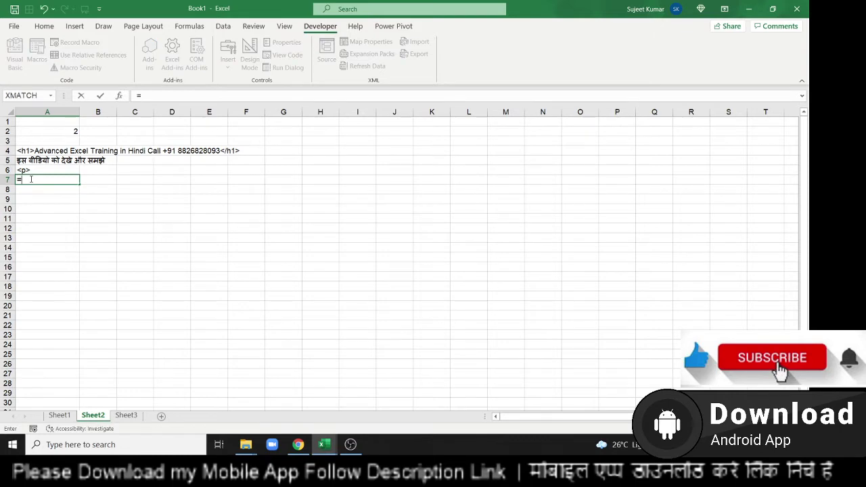
key("Escape")
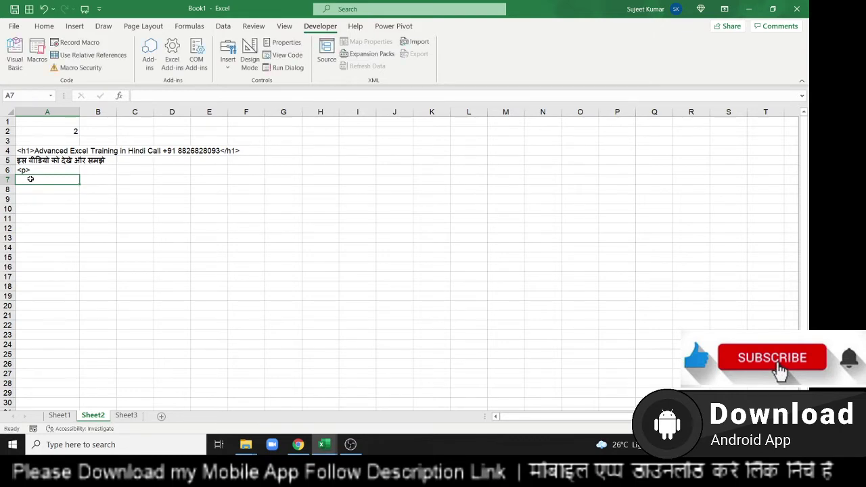
Paste the iframe code into Sheet2!A7 and begin it with =" to make a formula.
key("alt+Tab")
key("alt+Tab")
key("alt+Tab")
key("Tab")
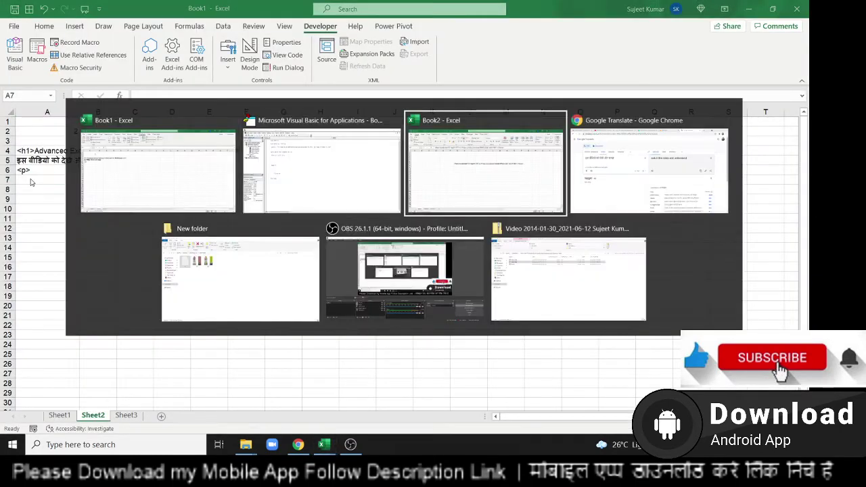
key("ctrl+c")
key("alt+Tab")
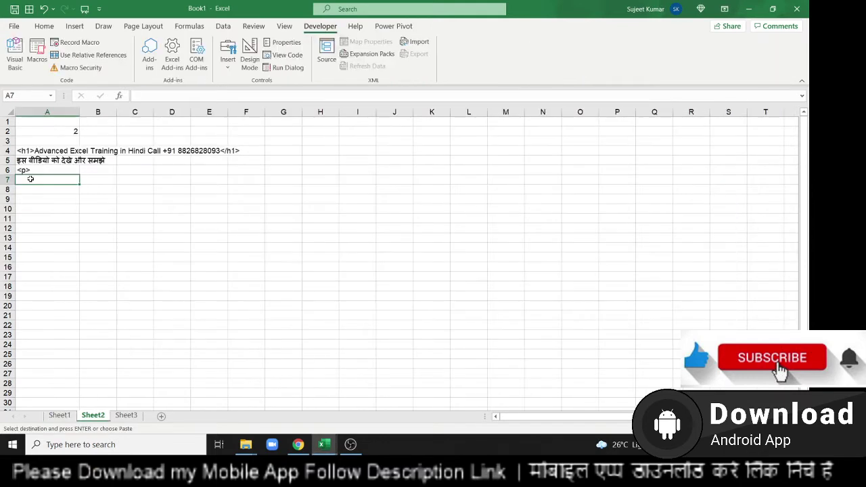
key("ctrl+v")
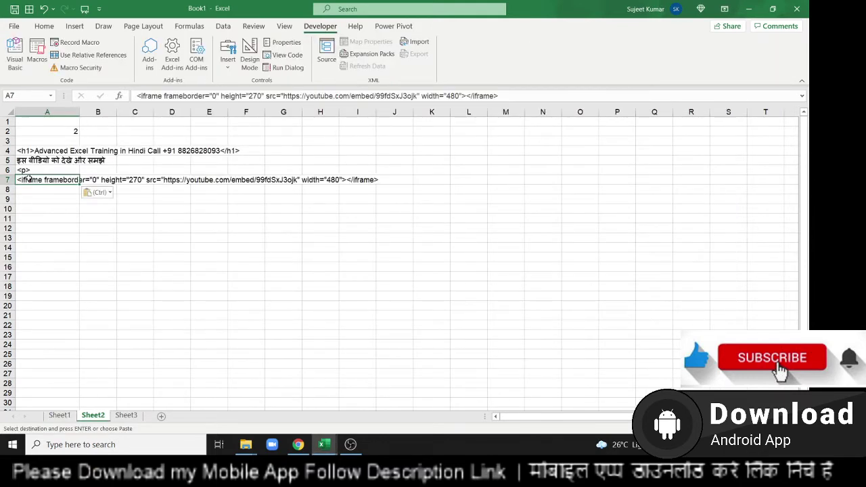
double_click(27, 180)
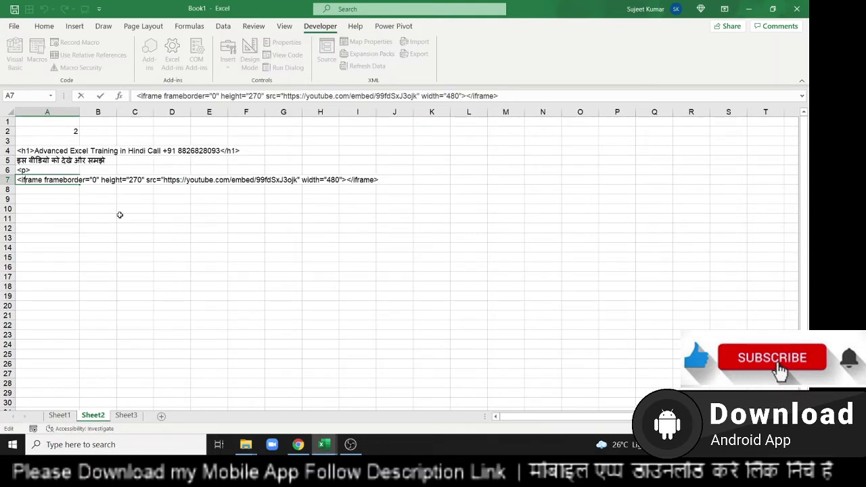
type("=\"")
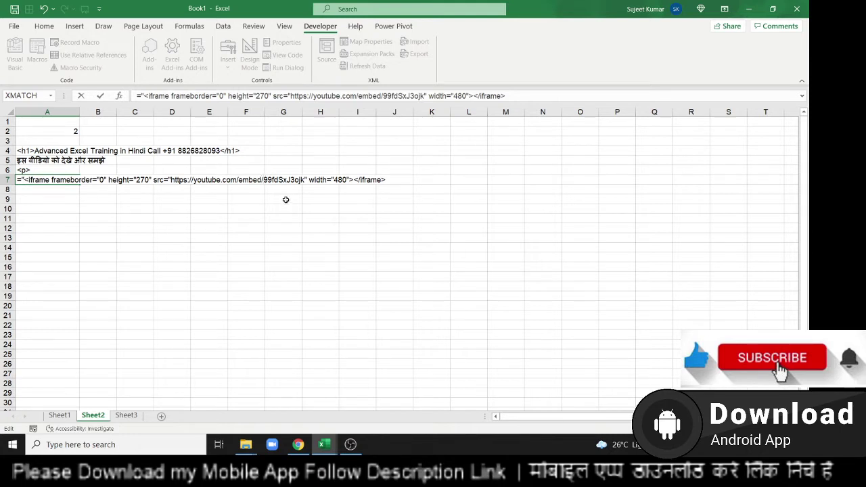
Insert "& after embed/ and &" before width, deleting the hard-coded video ID 99fdSxJ3ojk.
type("\"&")
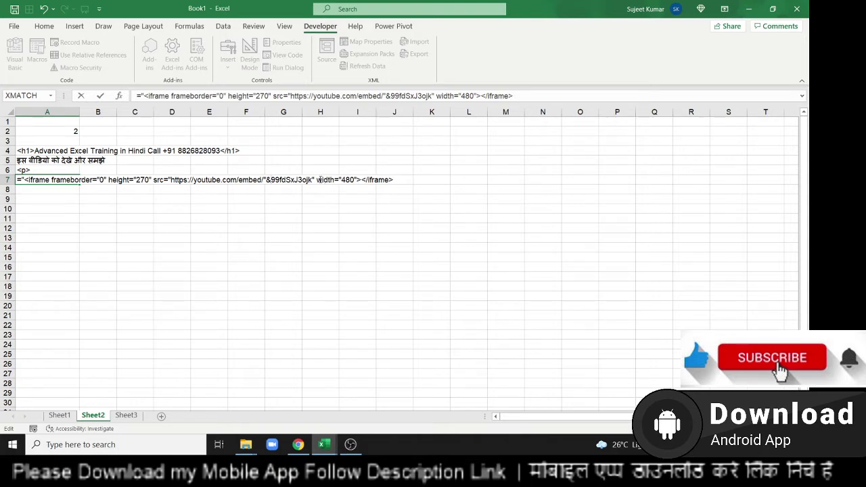
left_click(317, 180)
type("&\"")
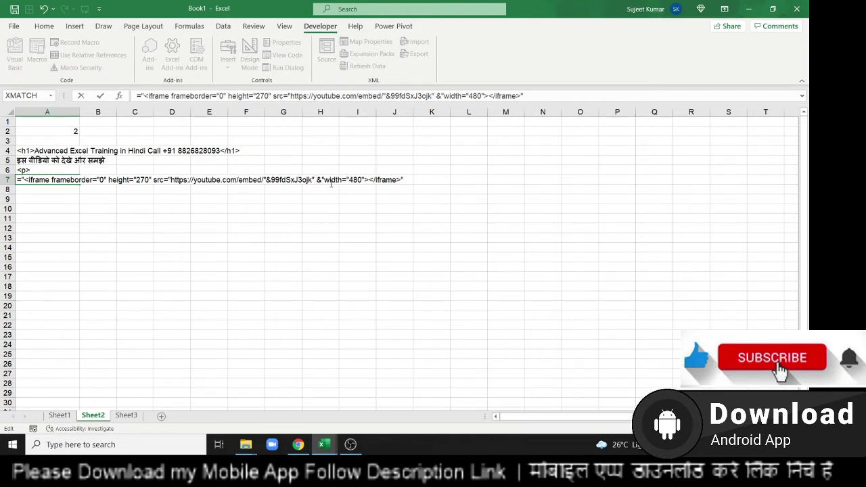
key("BackSpace")
key("BackSpace")
key("BackSpace")
key("BackSpace")
key("BackSpace")
key("BackSpace")
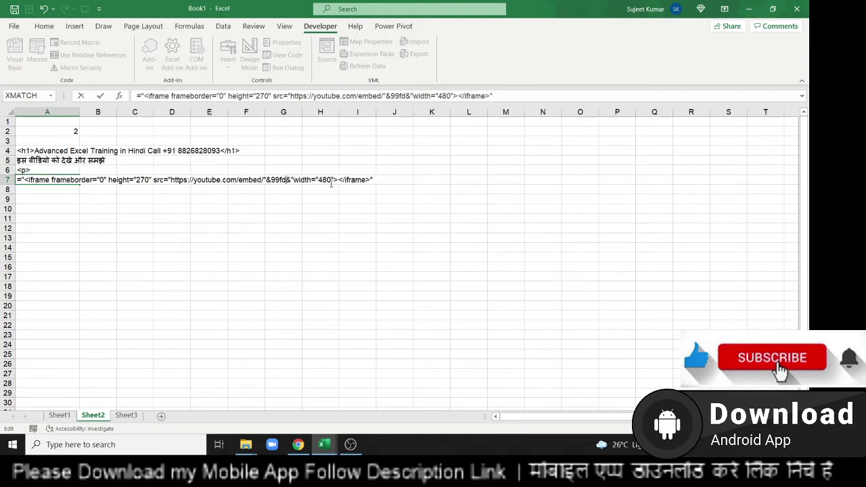
key("BackSpace")
key("BackSpace")
key("BackSpace")
key("BackSpace")
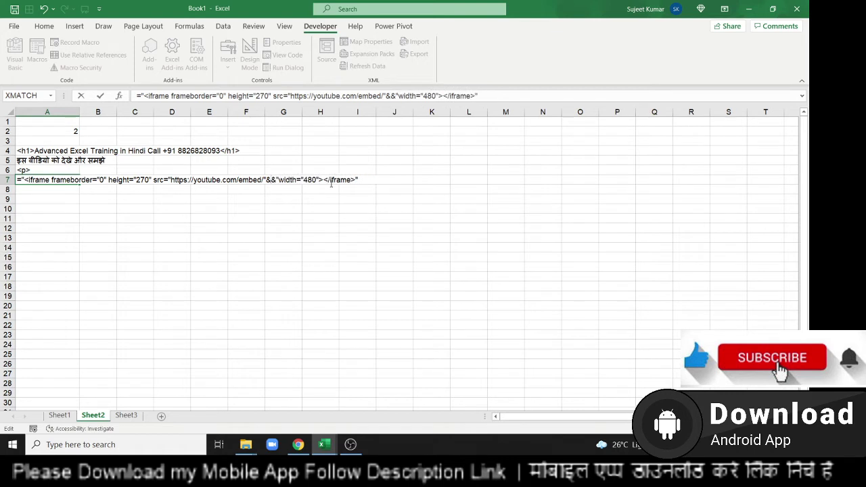
type("of")
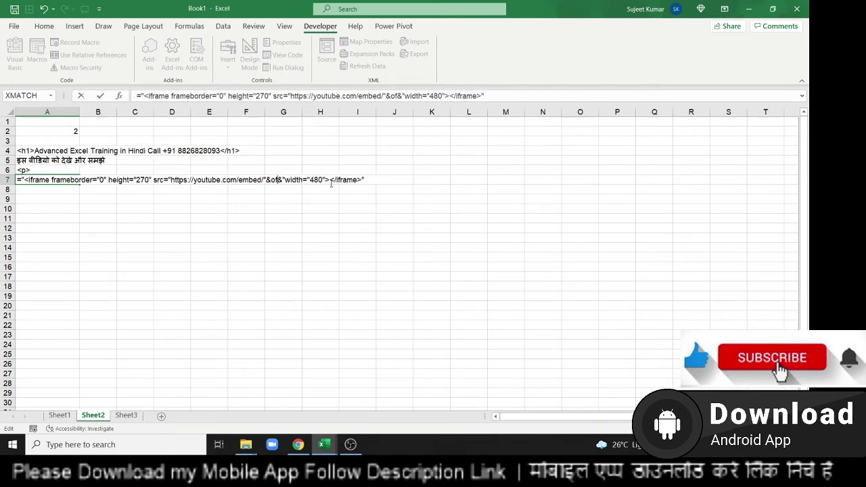
key("BackSpace")
key("BackSpace")
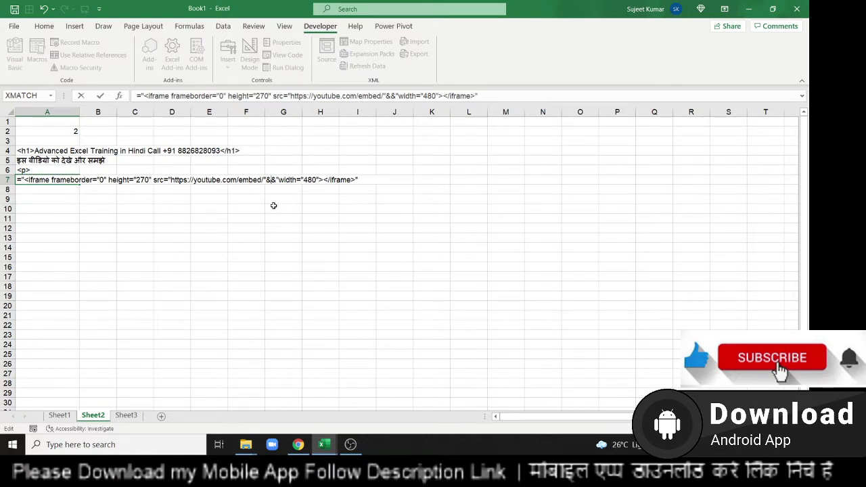
Double the quotation marks around A7's frameborder value 0.
left_click(25, 180)
type("\"")
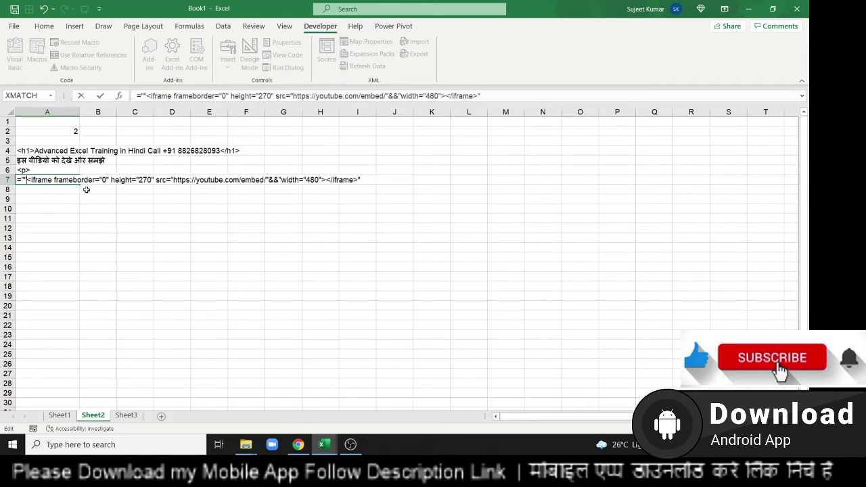
key("BackSpace")
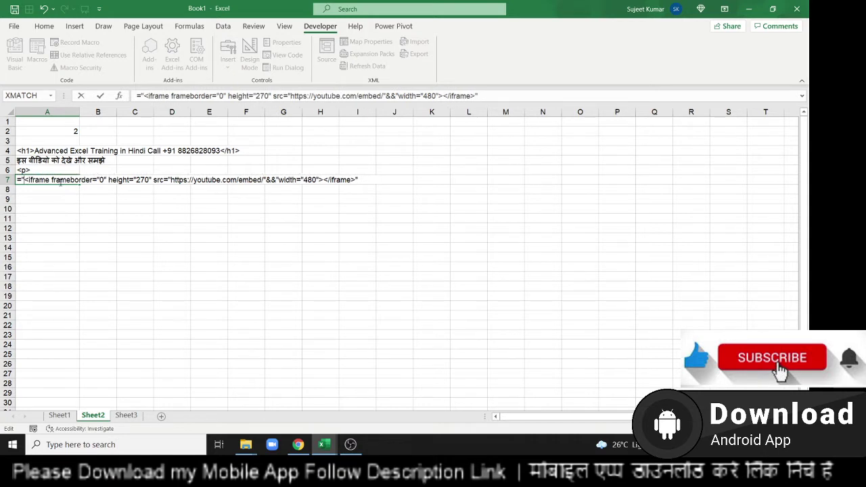
left_click(101, 180)
type("\"")
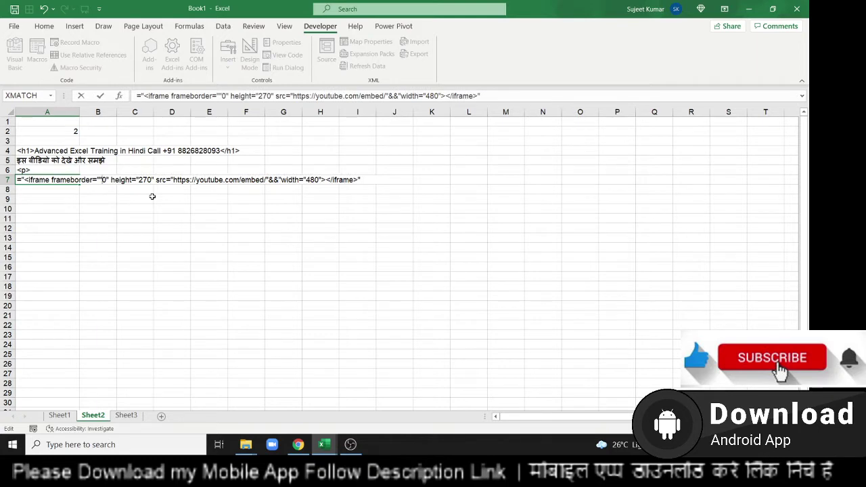
type("\"")
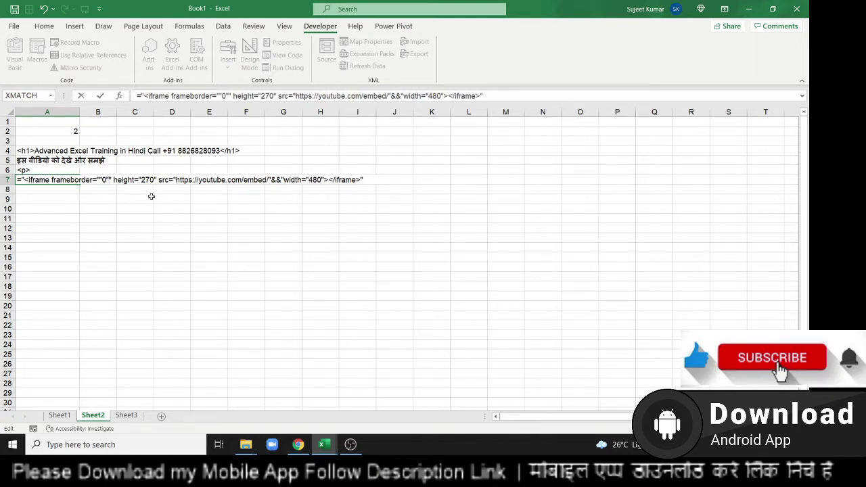
Double the quotes around the height 270, src URL and width 480 values in A7's formula.
left_click(143, 179)
type("\"")
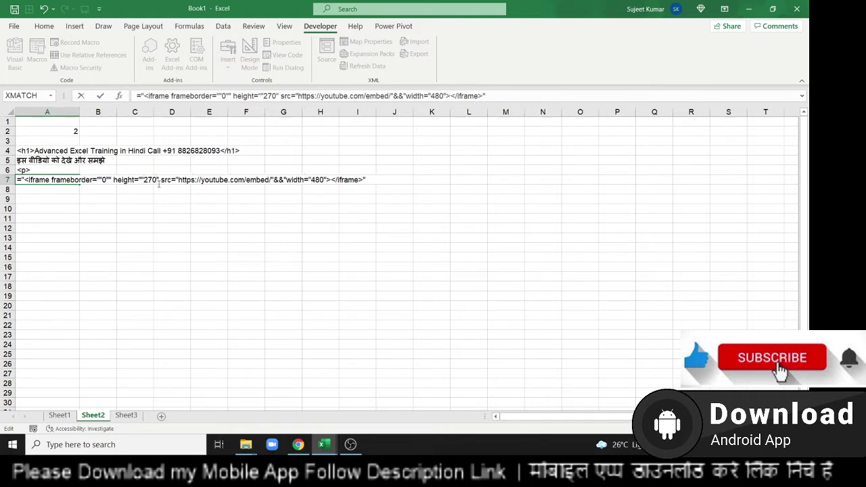
type("\"")
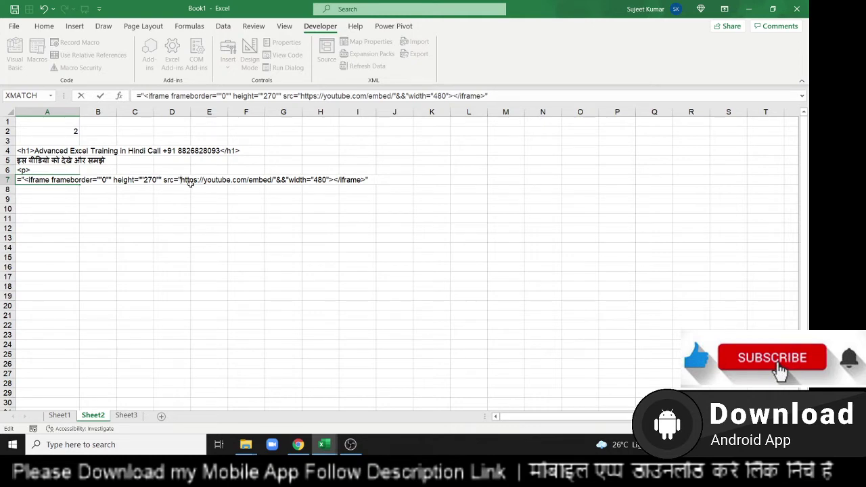
type("\"")
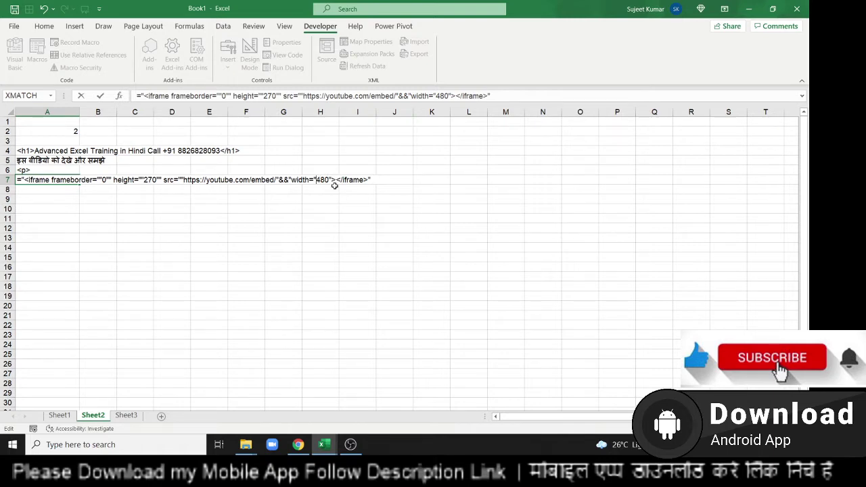
type("\"")
key("Right")
type("\"")
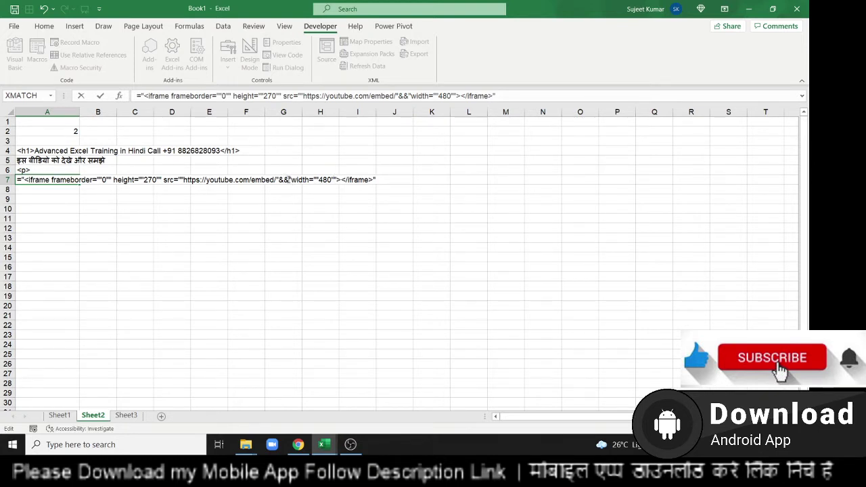
type("\"")
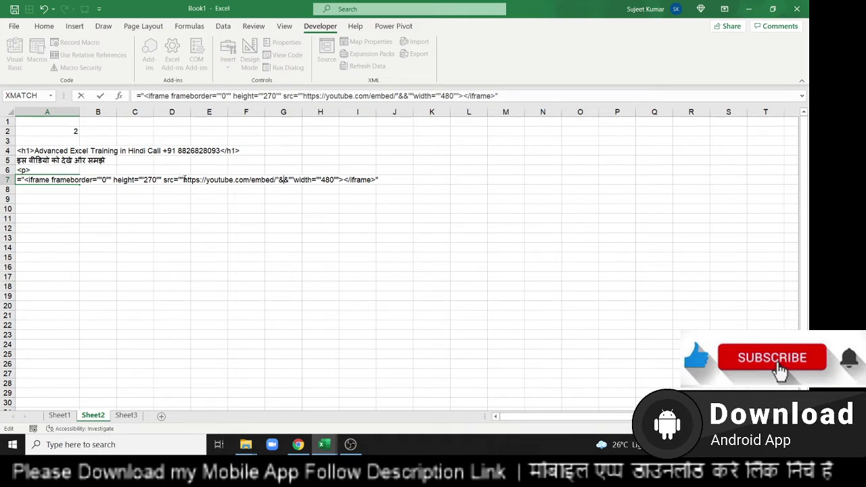
Insert OFFSET(Sheet1!A1,A2,0) after embed/ in A7's iframe formula.
type("of")
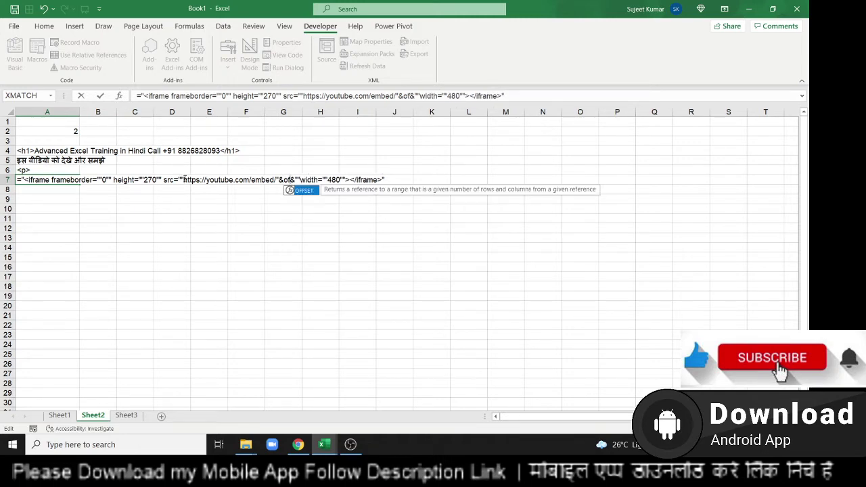
key("Tab")
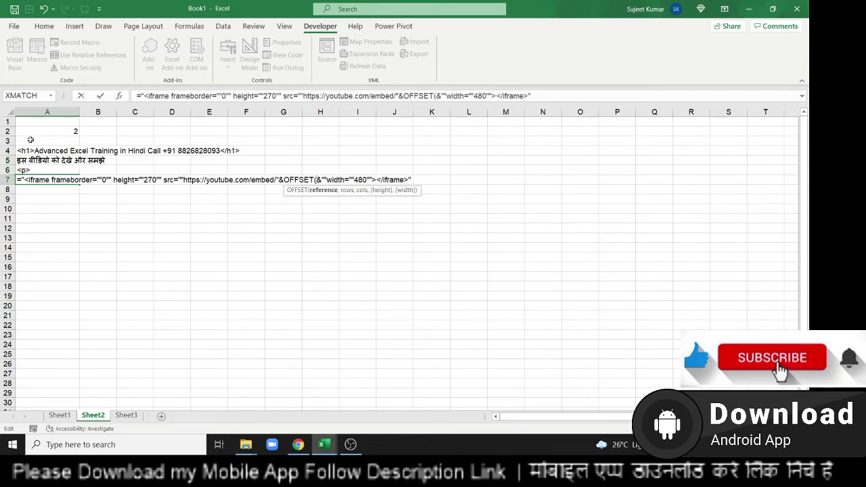
left_click(59, 415)
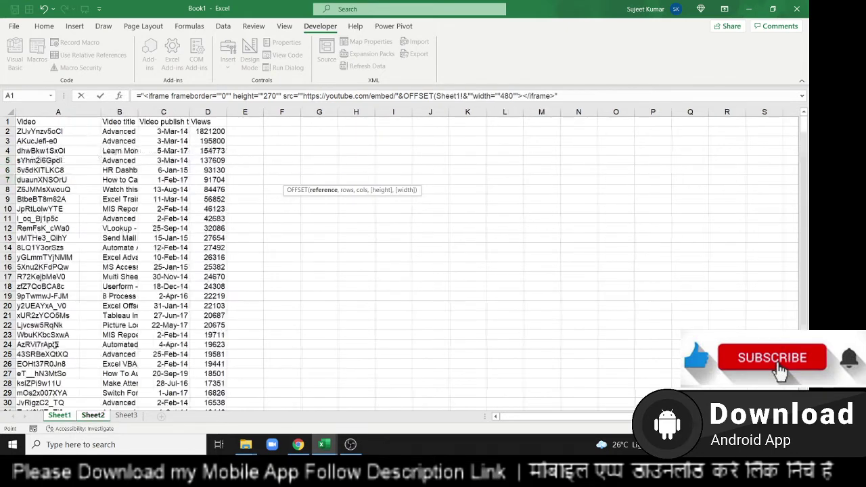
left_click(37, 123)
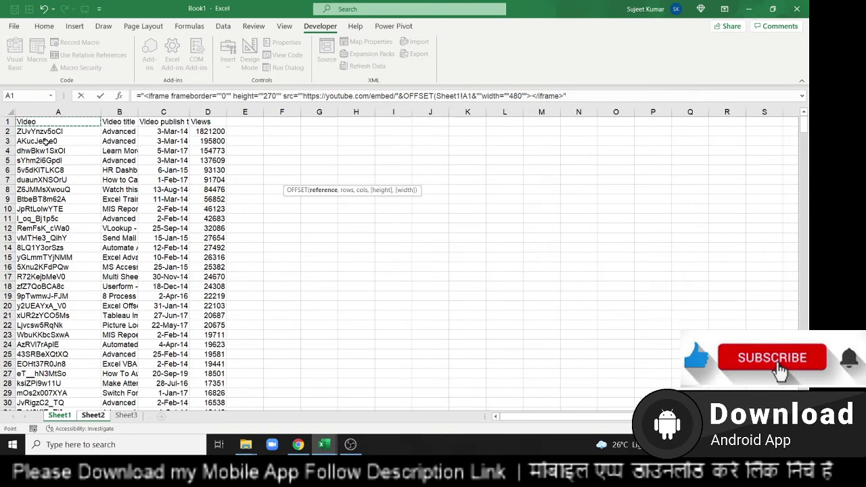
type(",")
left_click(81, 418)
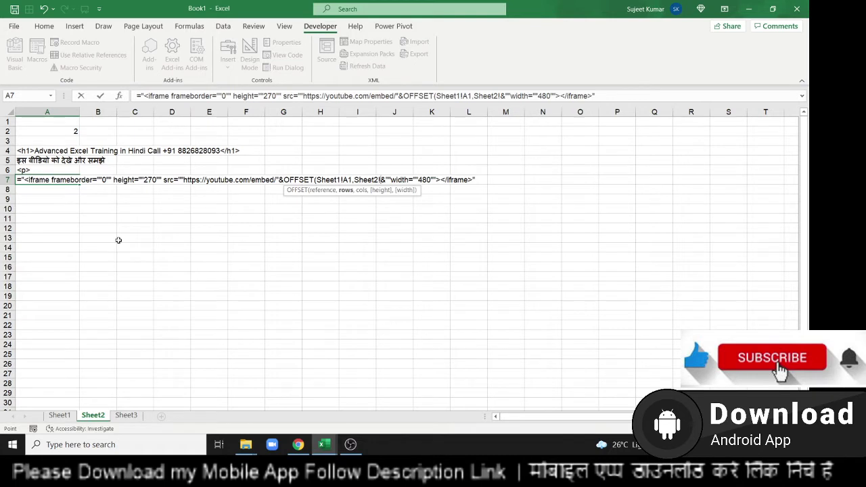
key("BackSpace")
key("BackSpace")
key("BackSpace")
key("BackSpace")
key("BackSpace")
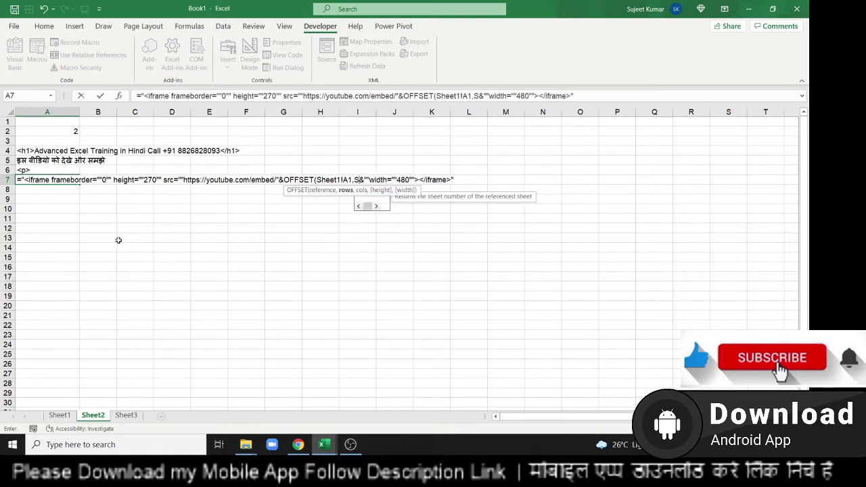
key("BackSpace")
key("BackSpace")
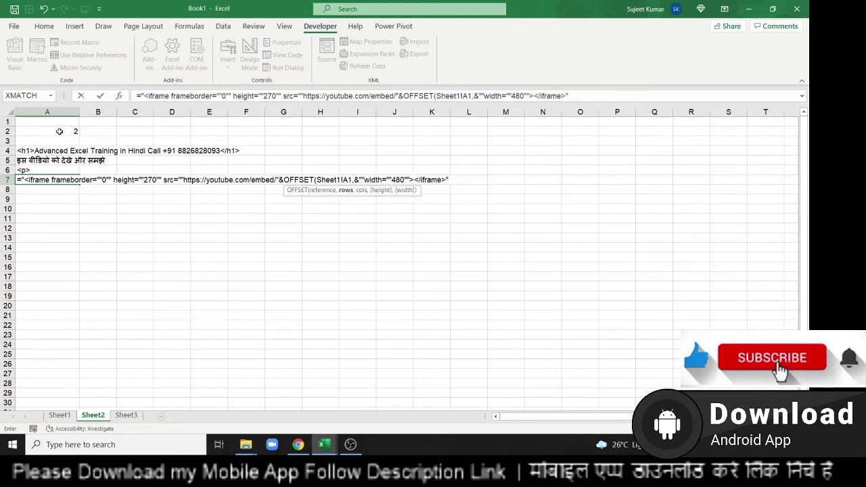
left_click(60, 131)
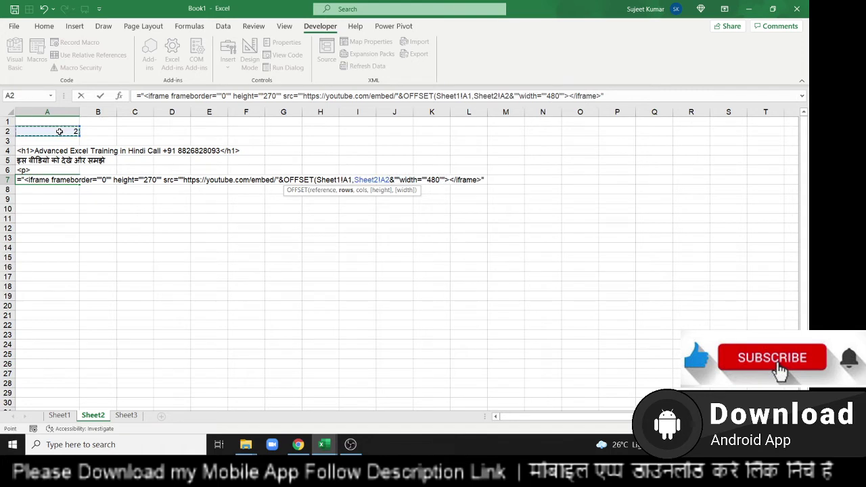
type(",0")
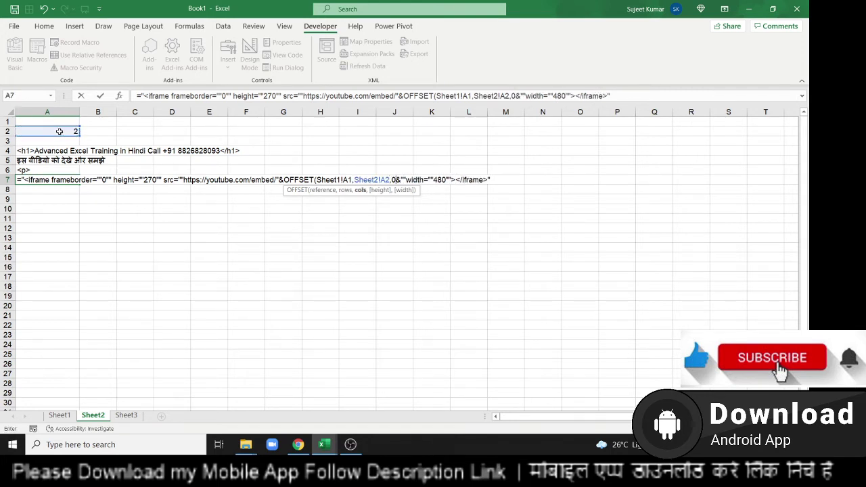
type(")")
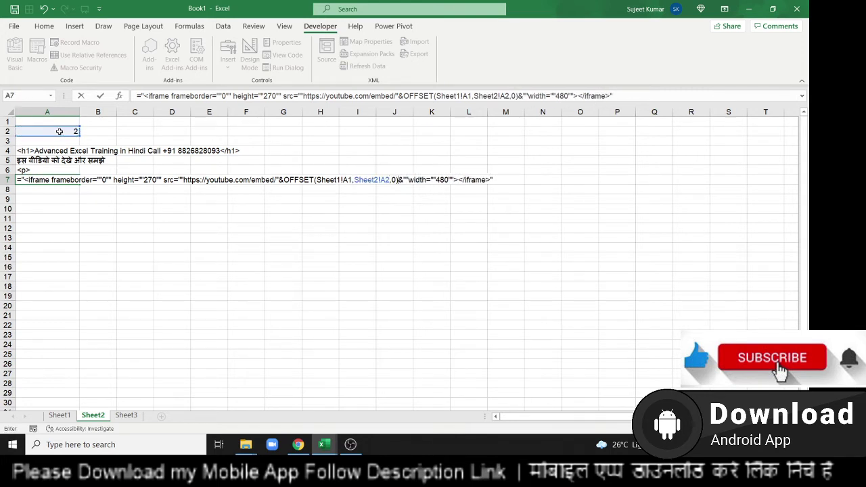
key("Return")
key("Return")
Delete the stray quote before width and commit the A7 formula.
key("Left")
key("Delete")
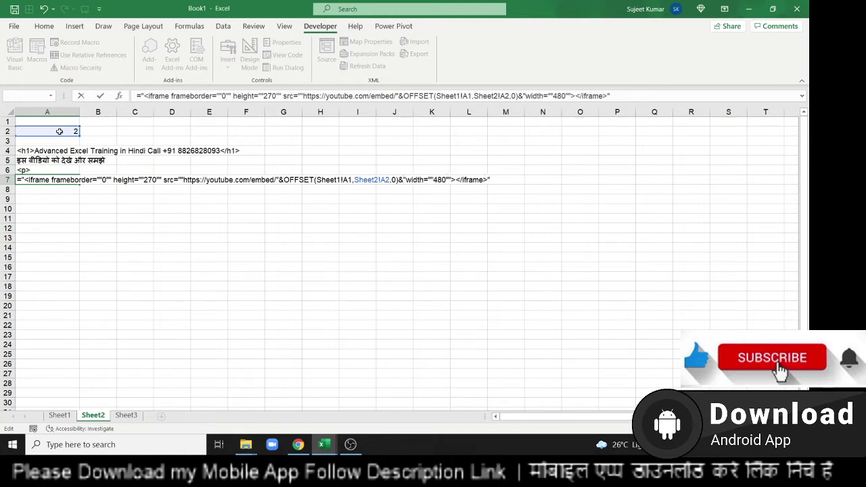
key("Return")
key("Up")
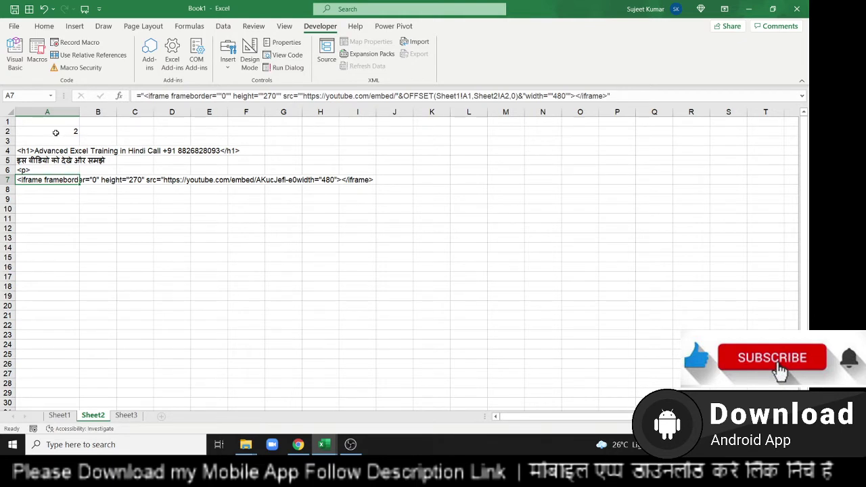
Compare A7's output with the sample iframe embed code in Book2's cell G7.
key("alt")
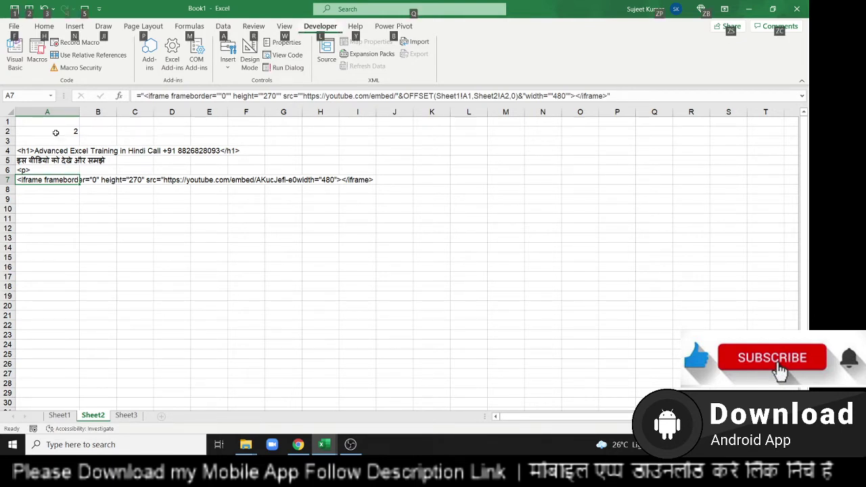
key("alt+Tab")
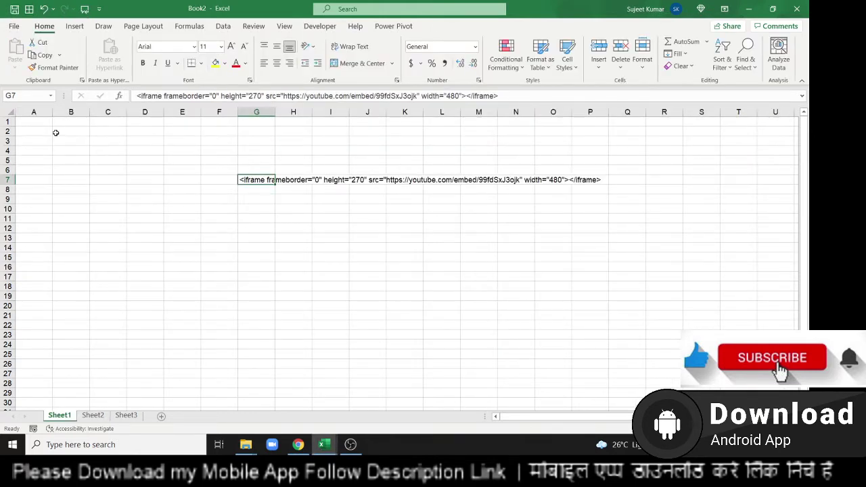
key("alt+Tab")
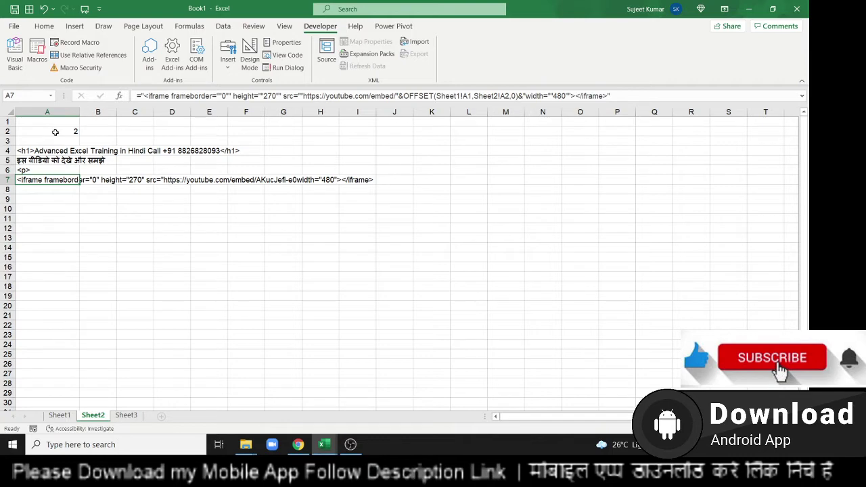
key("alt+Tab")
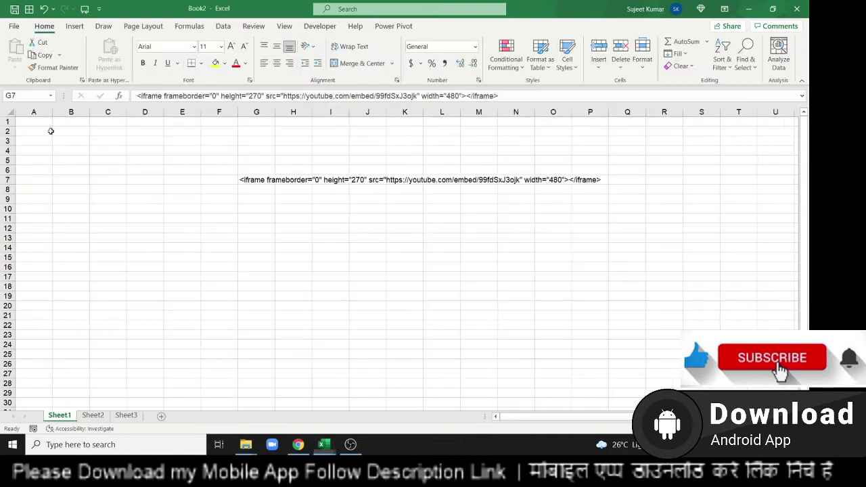
left_click(418, 96)
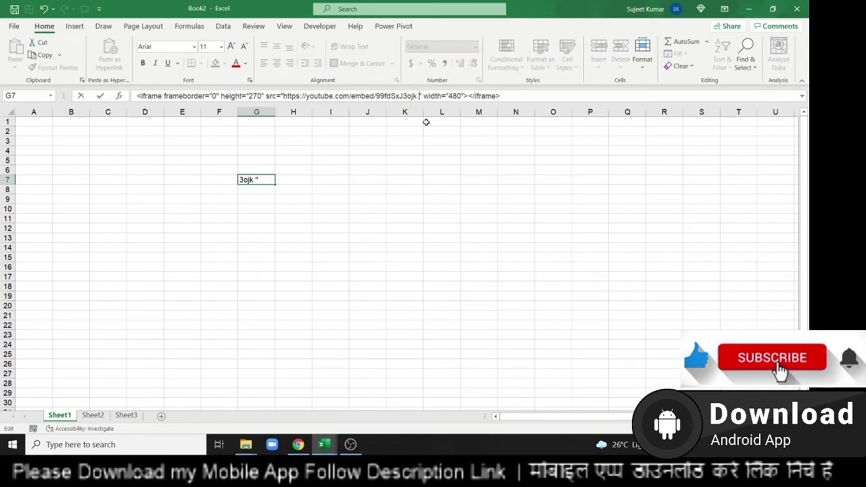
key("Escape")
key("alt+Tab")
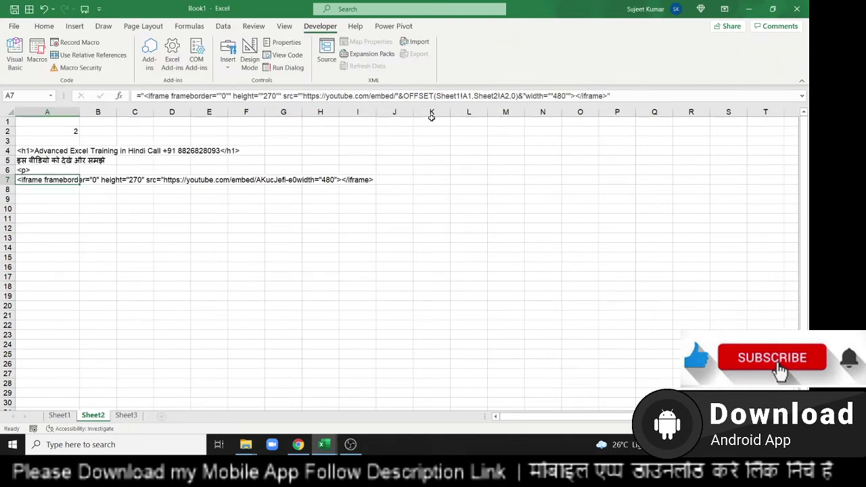
Re-edit A7's formula near width and recheck its output against the Book2 sample.
left_click(528, 96)
key("Return")
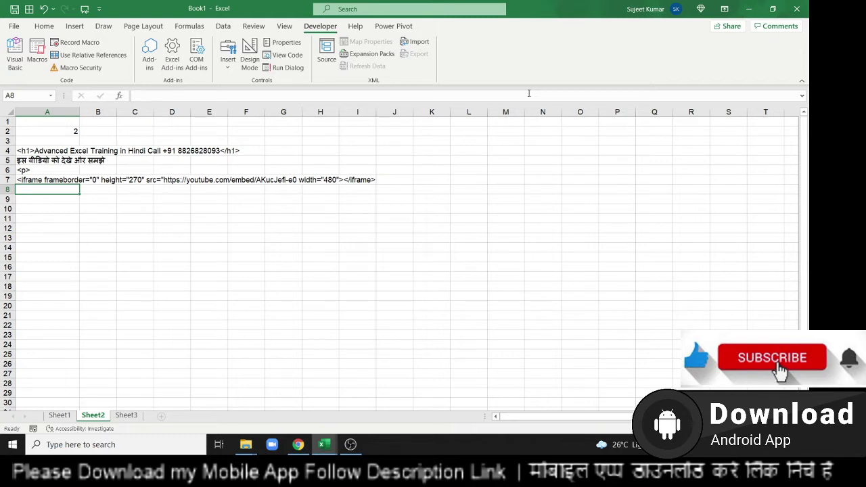
key("alt+Tab")
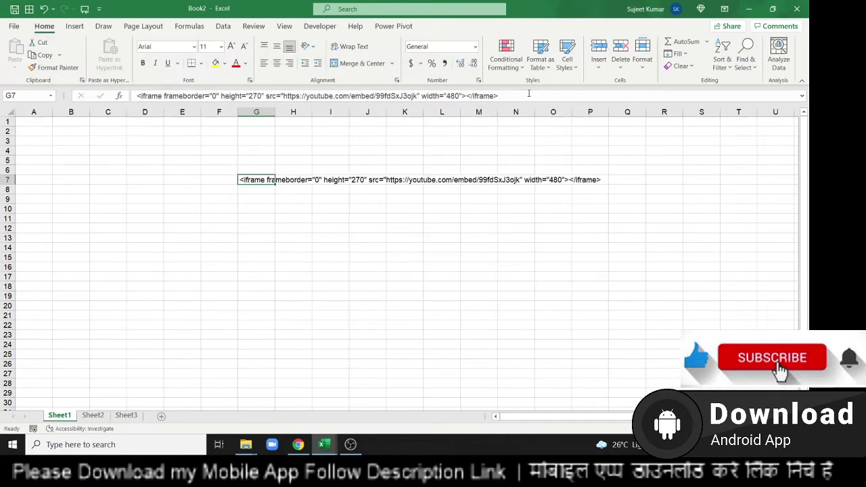
key("alt+Tab")
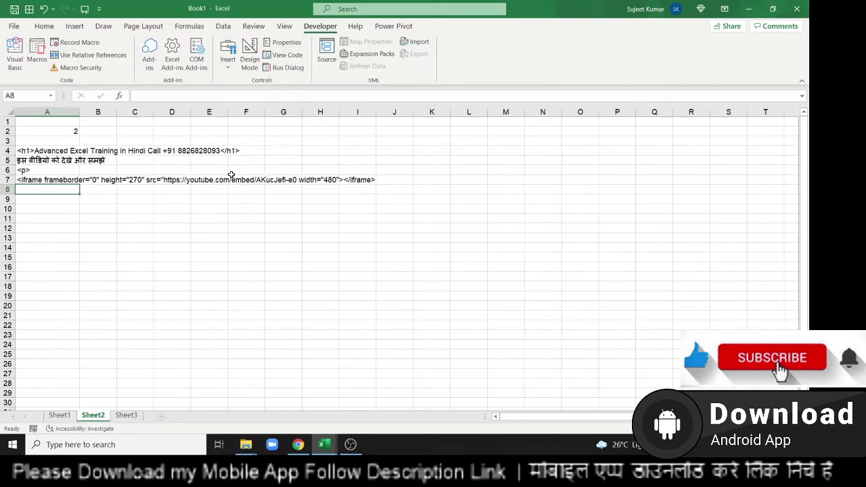
left_click(160, 181)
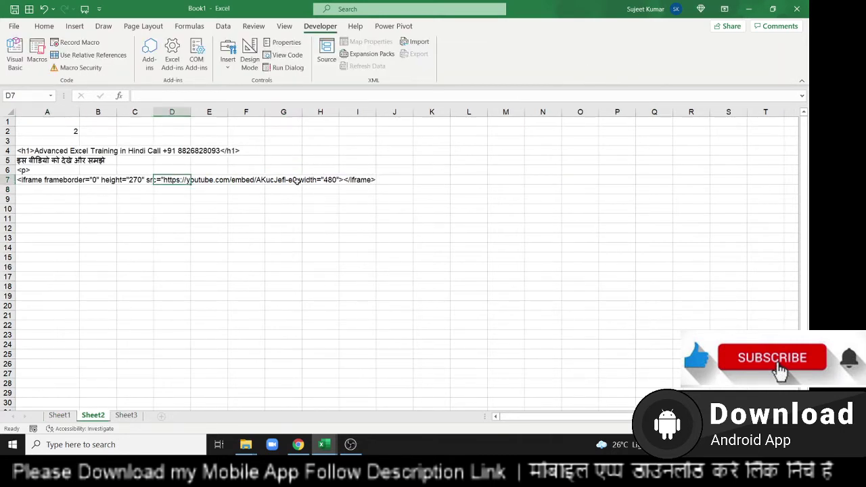
left_click(39, 180)
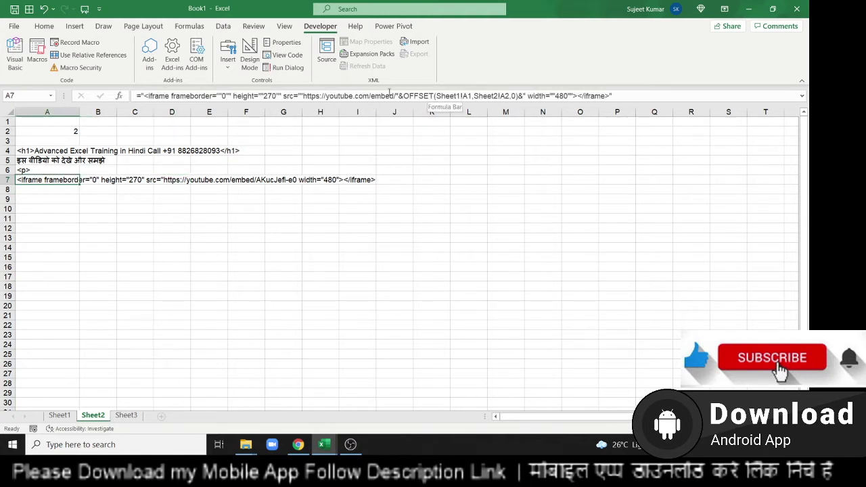
Add )&"" after the OFFSET part so a space precedes width, and confirm A7.
left_click(519, 95)
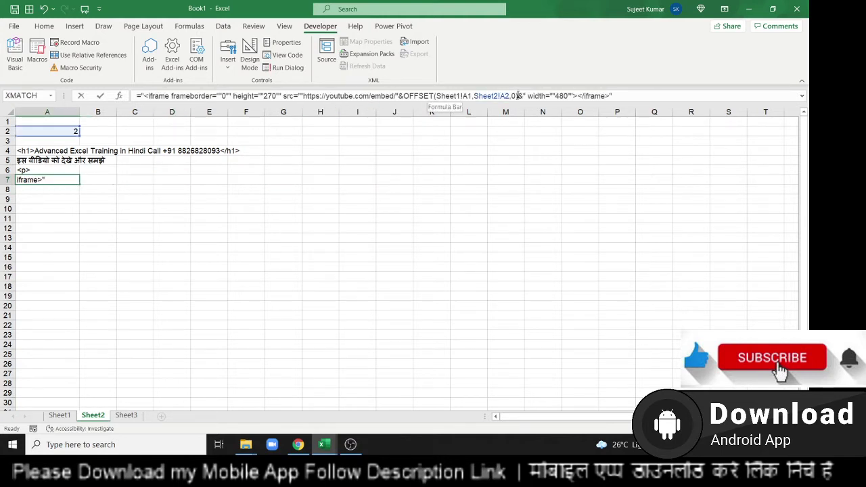
type(")")
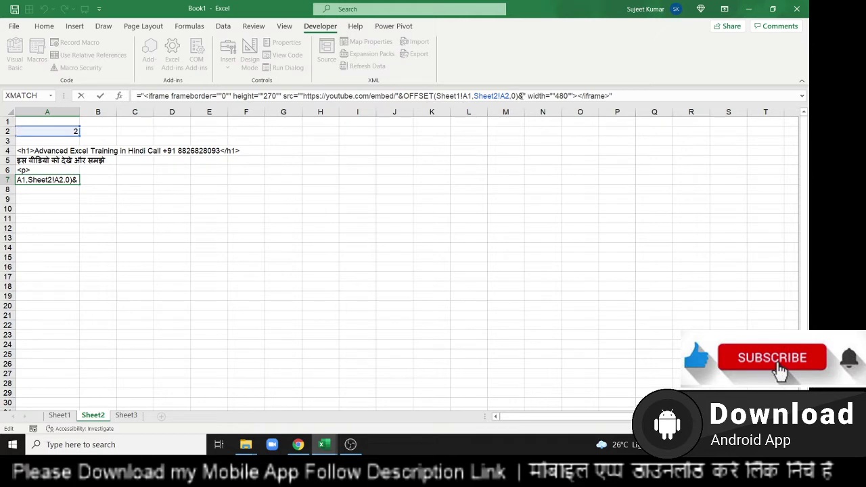
type("&")
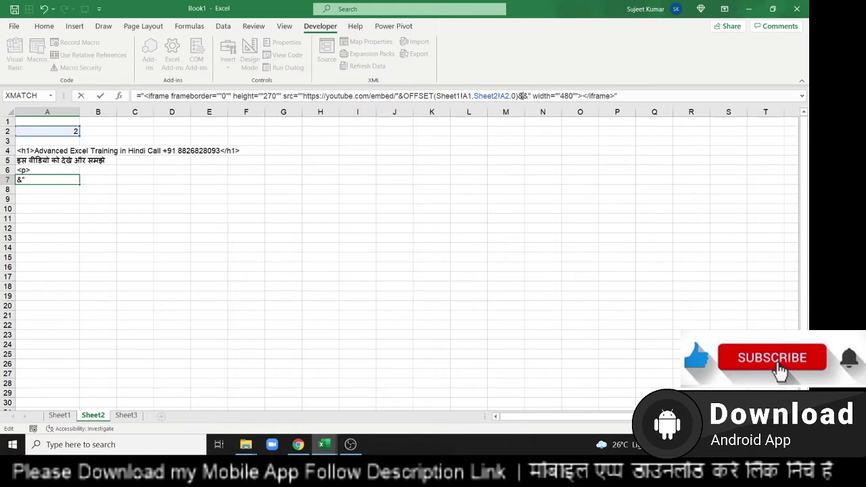
type("\"\"&\"")
key("Return")
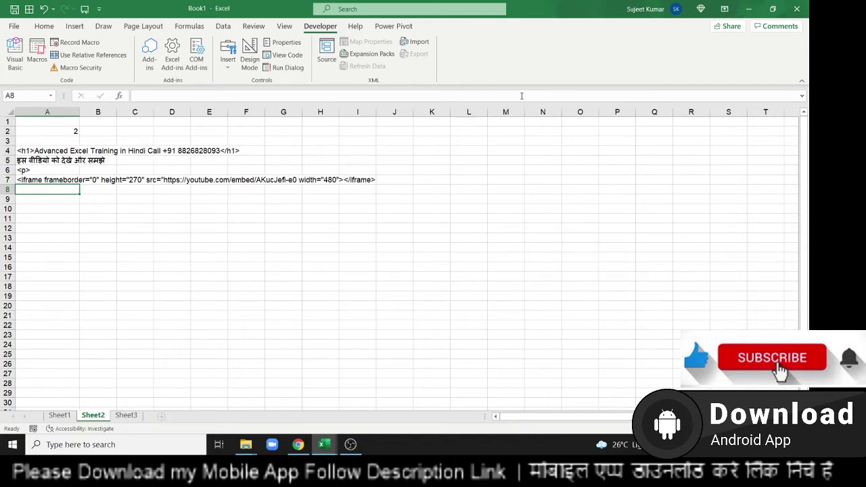
key("Up")
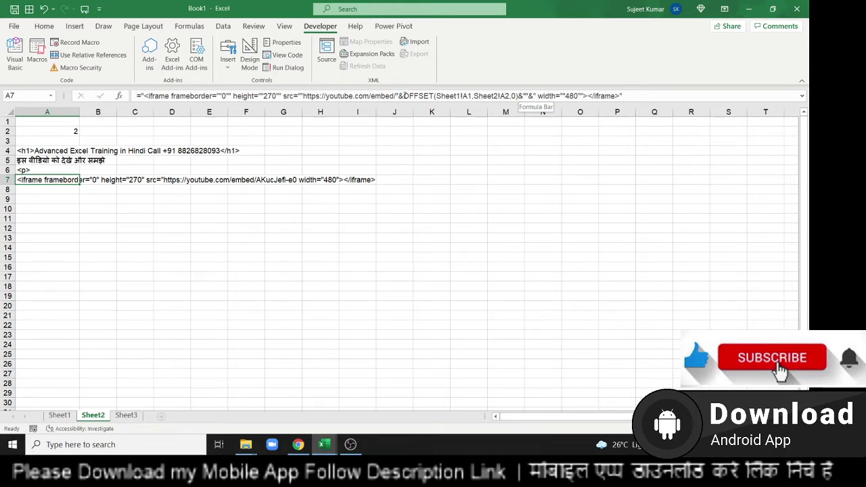
left_click(526, 96)
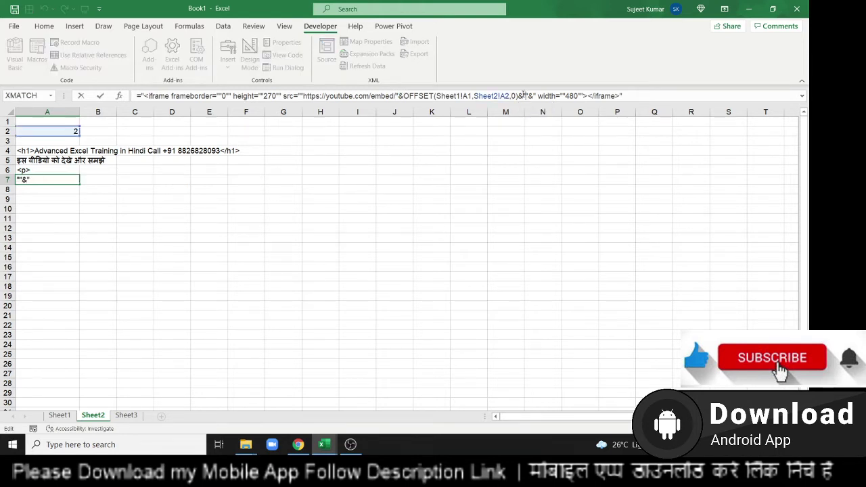
key("ctrl+Return")
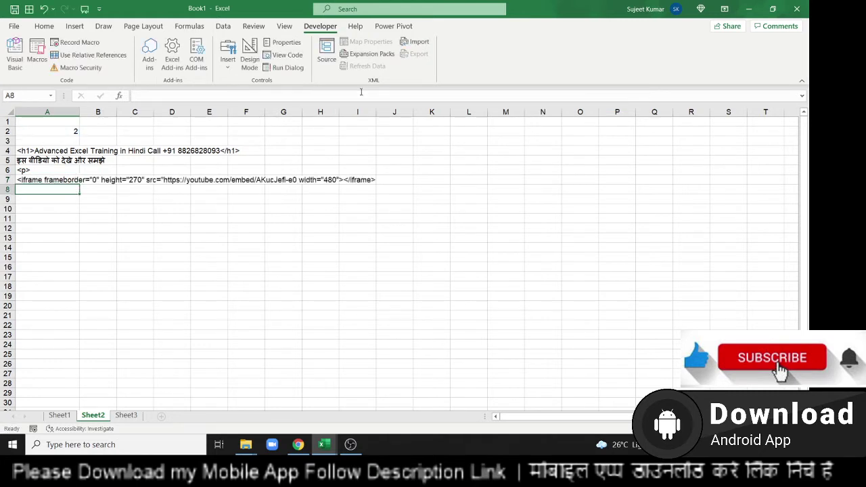
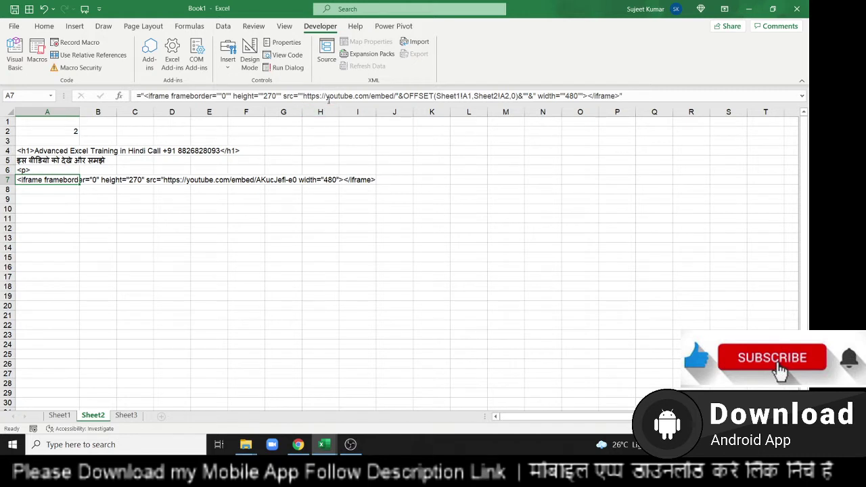
Insert double quotes and & around the width="480" part of A7's iframe formula.
left_click(528, 97)
type("\"\"")
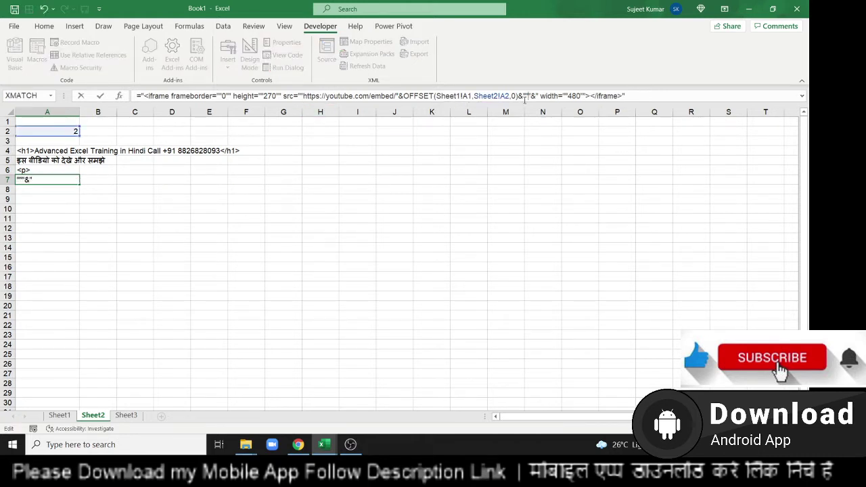
key("Return")
key("Return")
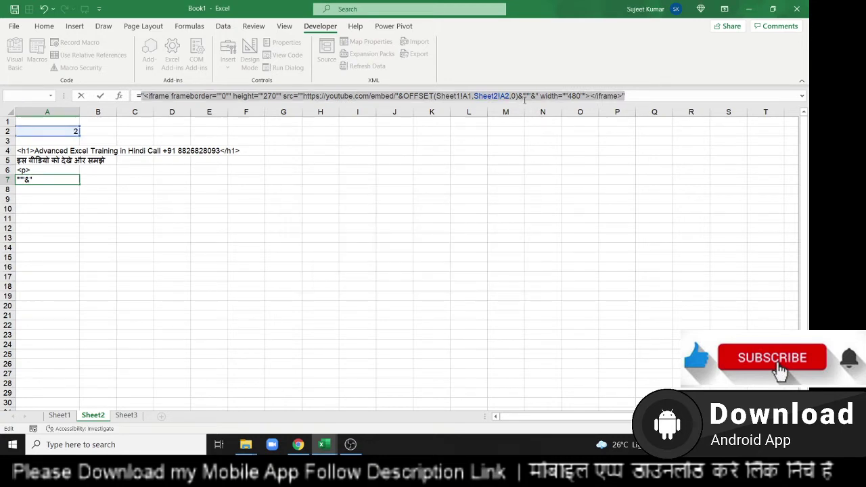
left_click(528, 97)
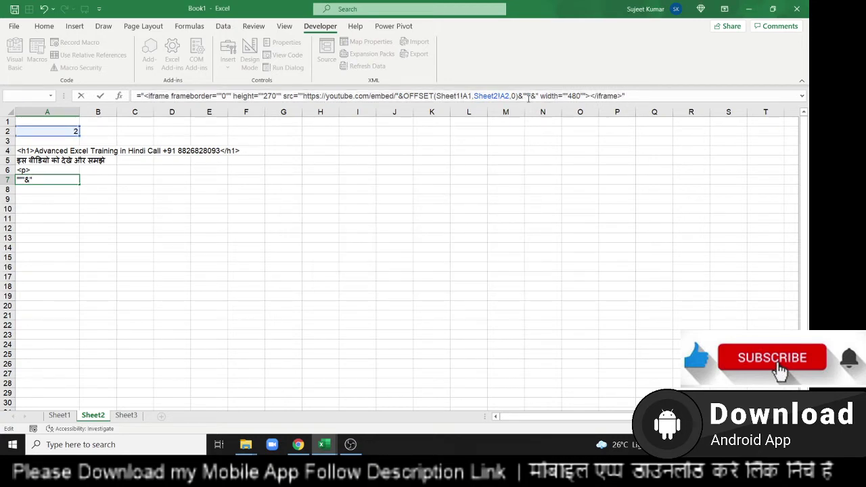
type("\"")
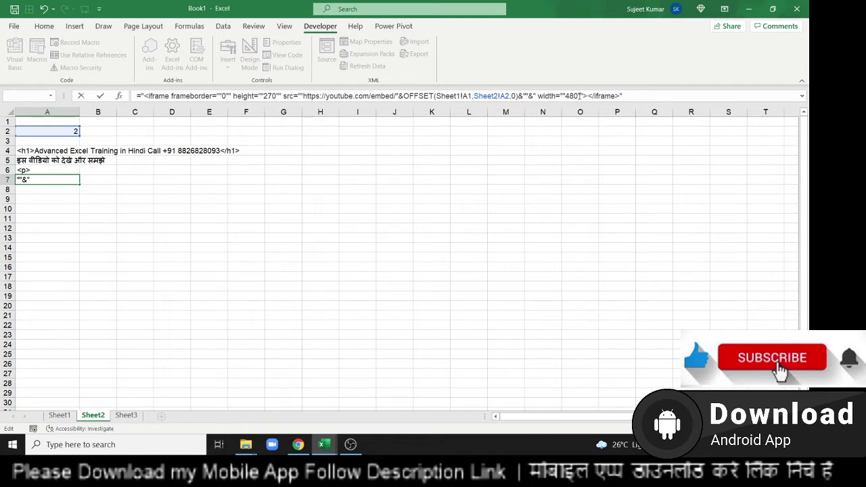
left_click(537, 96)
key("Right")
key("Right")
key("Right")
key("Right")
key("Right")
key("Right")
key("Right")
key("Left")
key("Left")
type("\"")
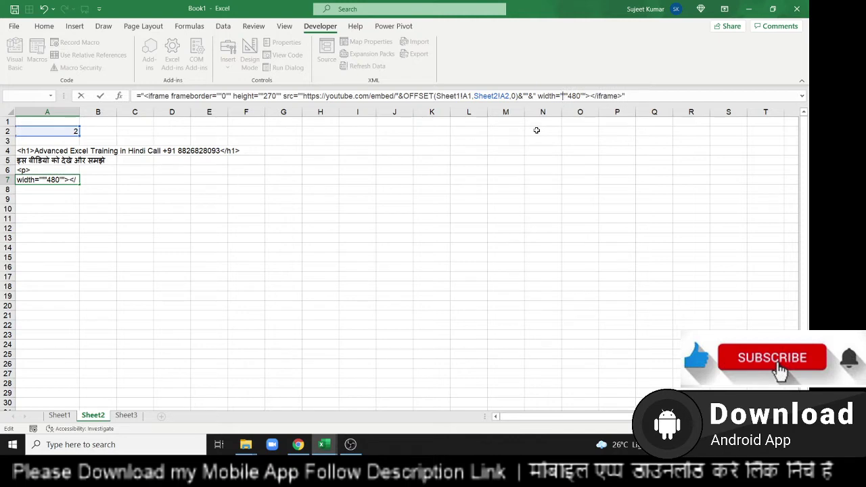
type("&")
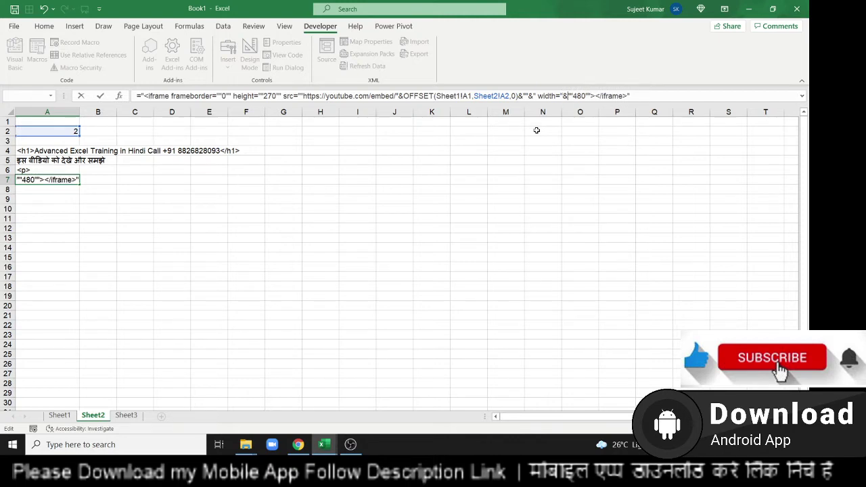
key("Return")
key("Return")
Add the missing closing quote and commit A7 so it still outputs width="480".
key("Left")
type("\"")
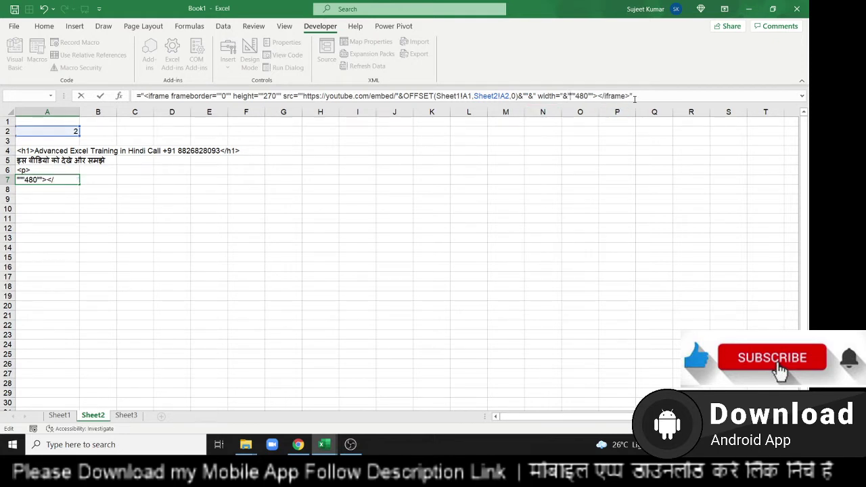
key("Return")
key("Up")
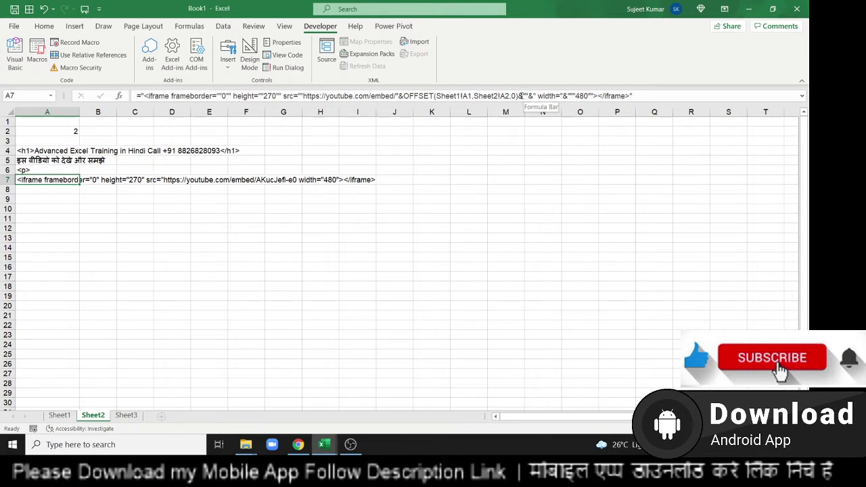
left_click(523, 95)
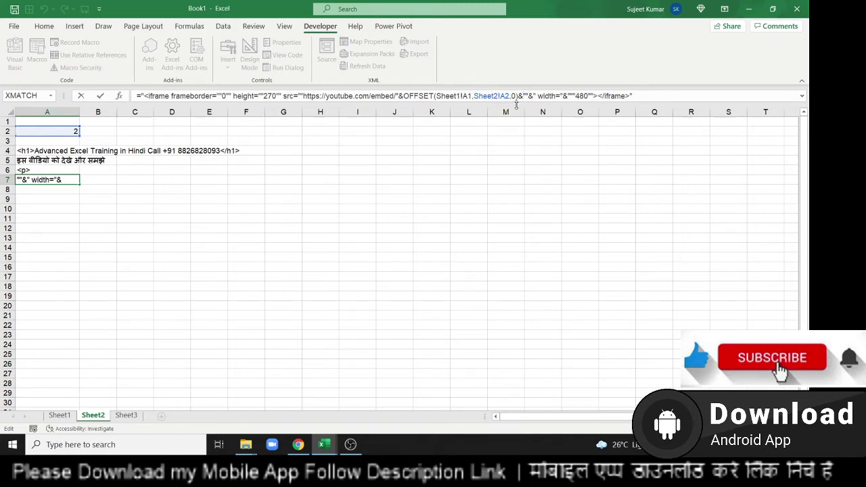
key("ctrl+Return")
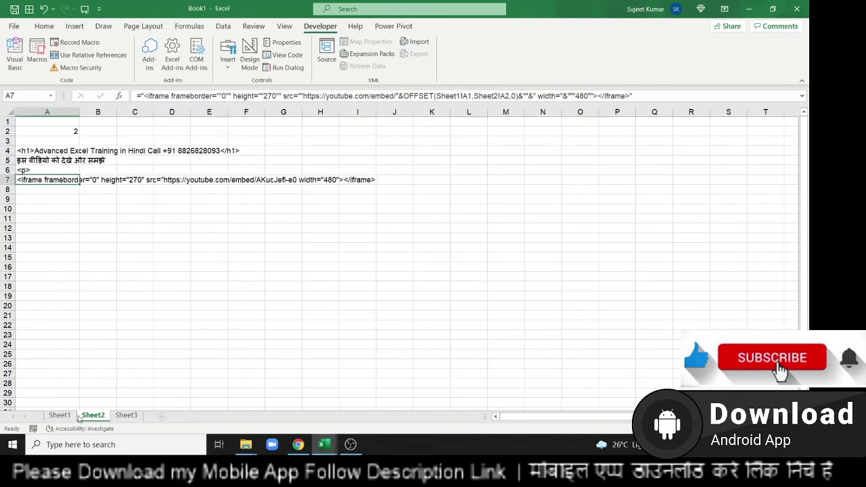
Insert a new empty column A before the video IDs on Sheet1.
left_click(64, 415)
left_click(62, 134)
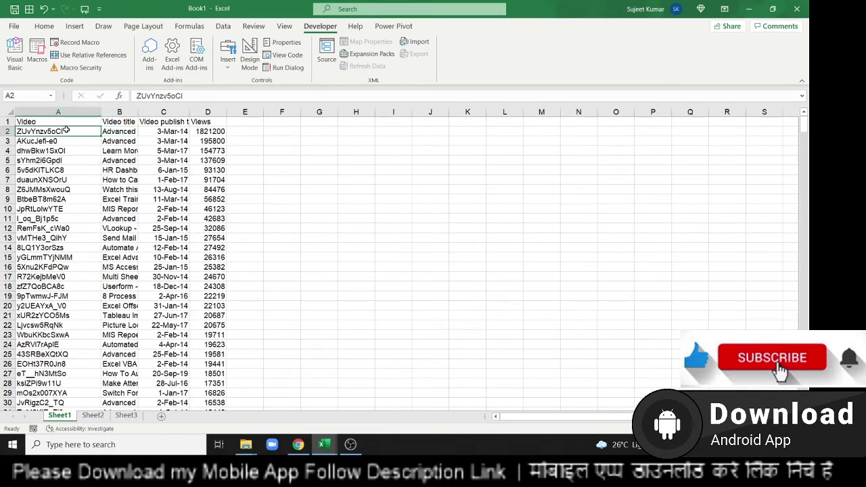
left_click(91, 110)
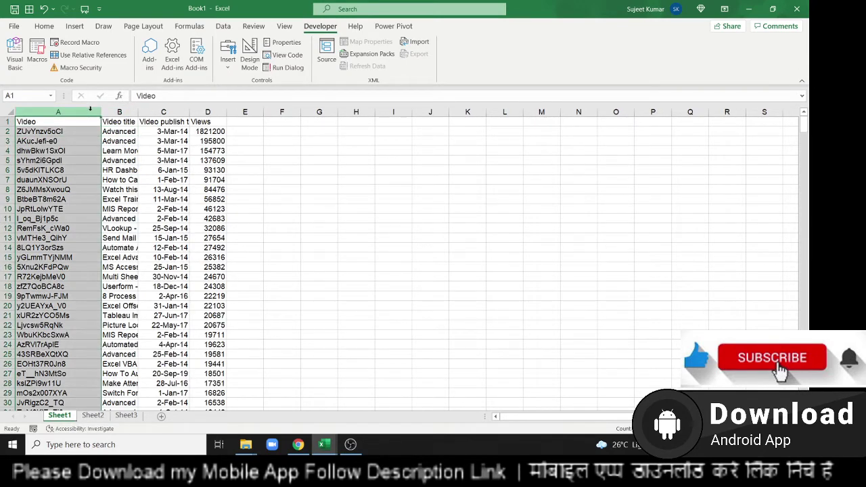
key("ctrl+plus")
Enter =B2&"""" in A2, autofit column A and fill it down the table.
key("Down")
type("=")
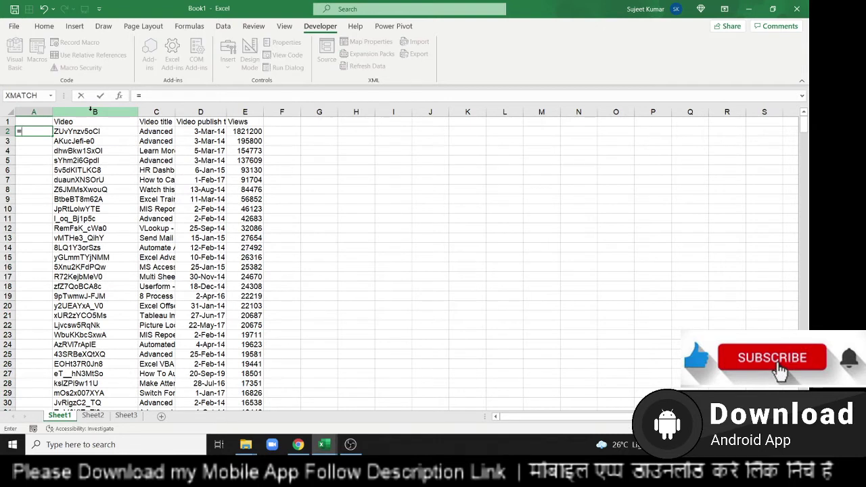
key("Right")
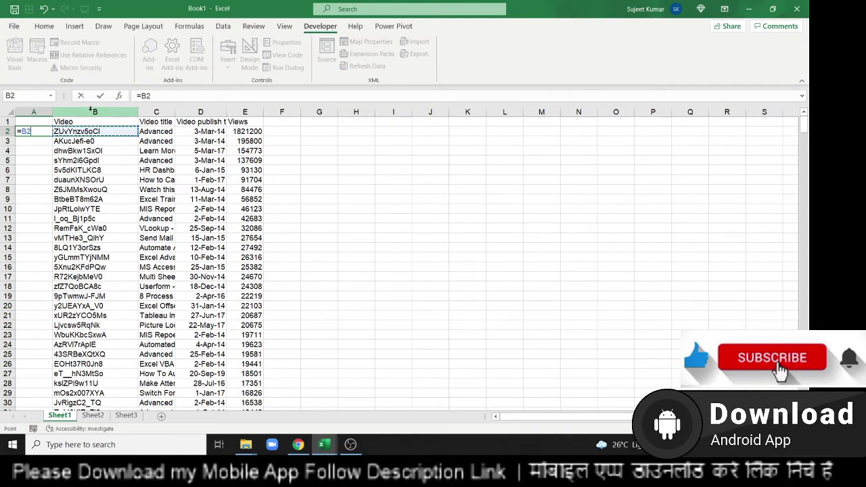
type("&")
type("\"\"")
key("Return")
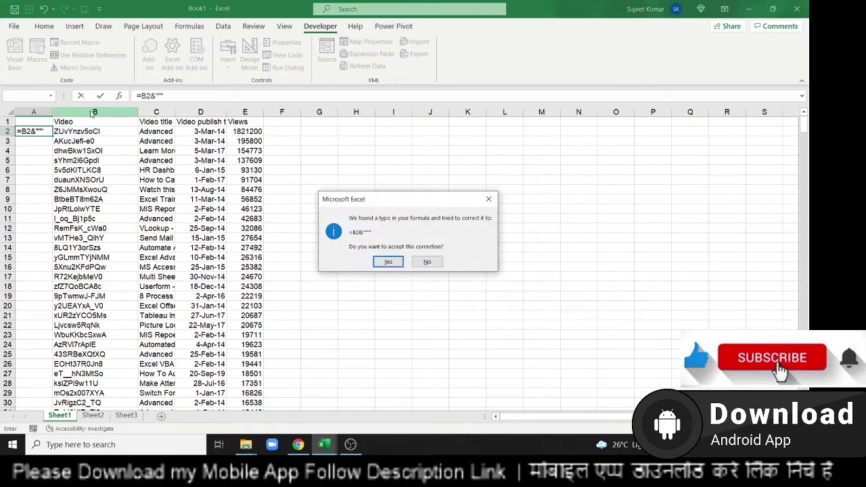
key("Return")
key("Up")
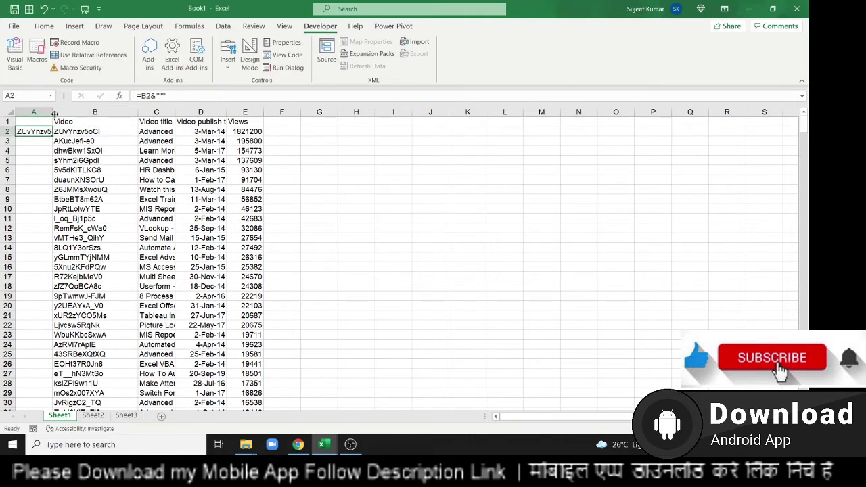
double_click(53, 112)
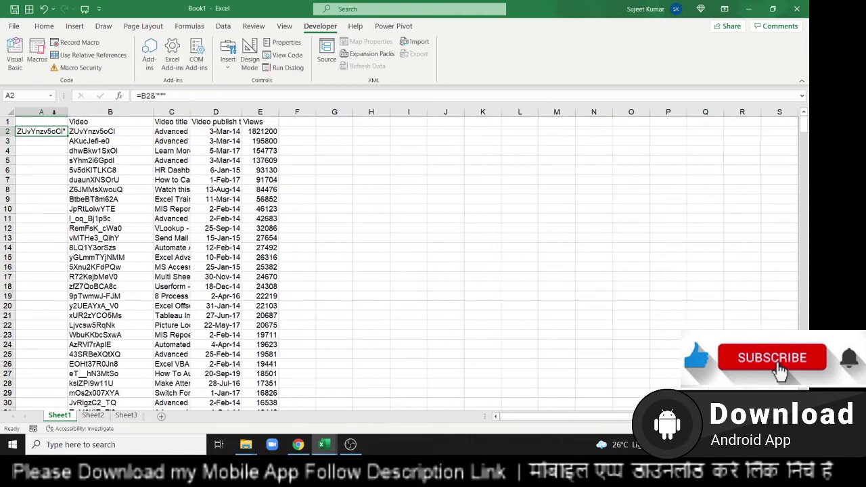
double_click(68, 136)
Point Sheet2's A7 OFFSET reference at Sheet1!A1 so the link ends with a quote.
left_click(93, 415)
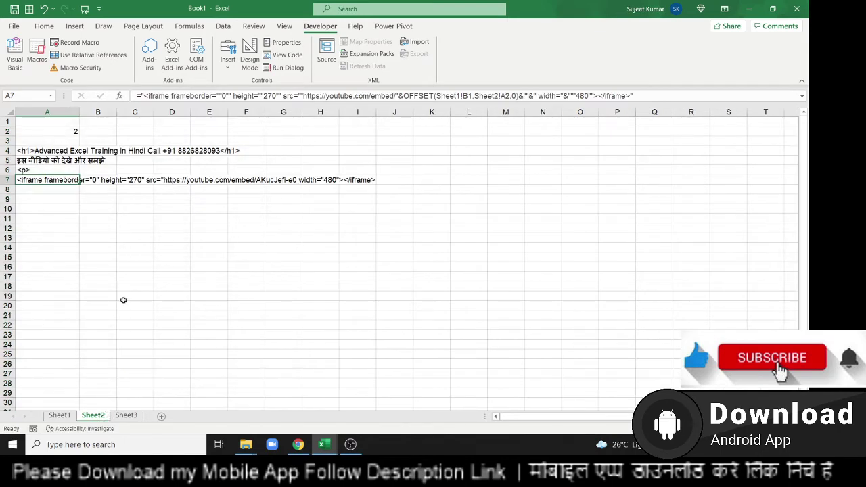
left_click(464, 96)
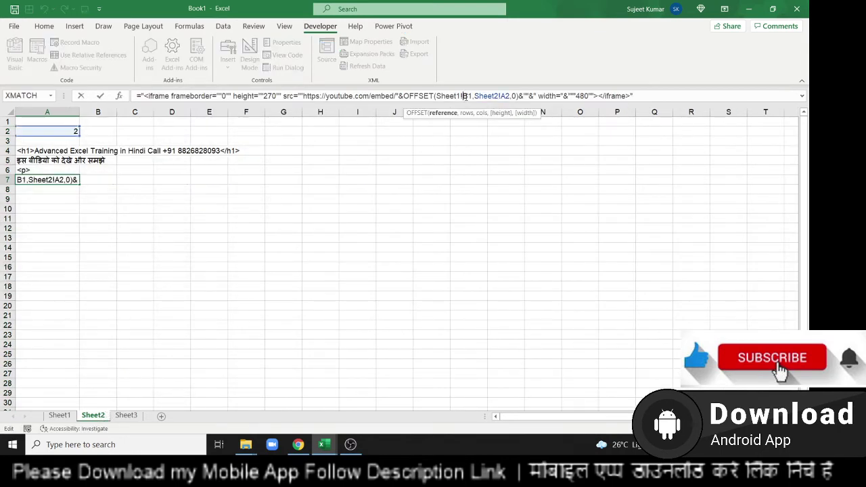
type("a")
key("Return")
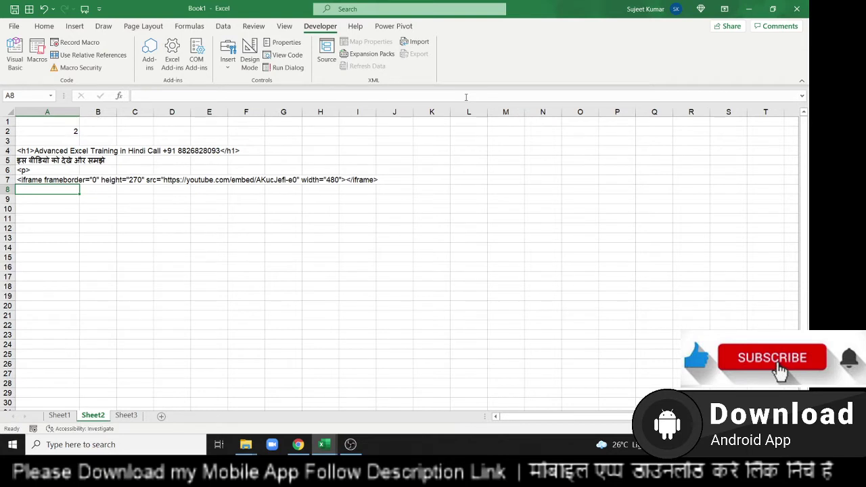
key("Up")
key("Up")
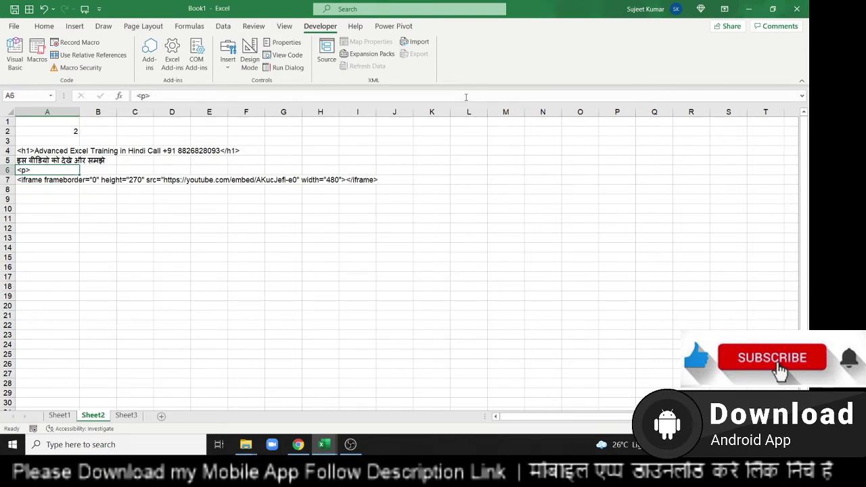
key("Down")
Enter <p> in A8 and Video Title in A9.
key("Down")
key("Down")
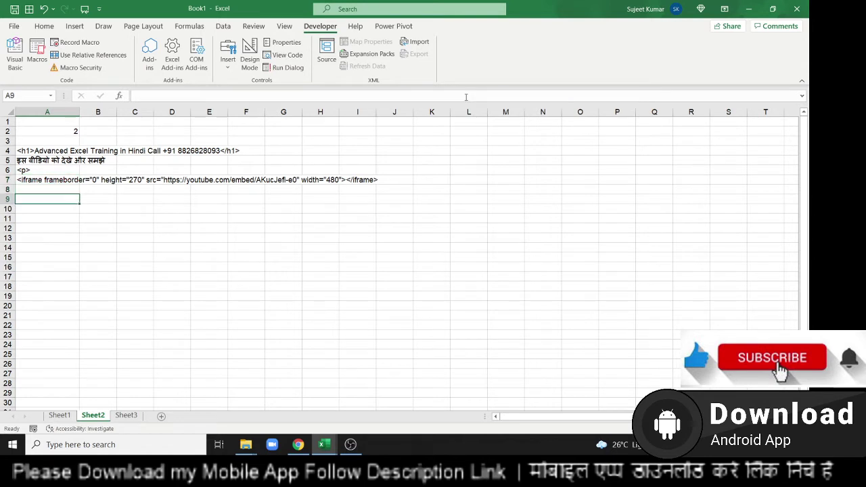
key("Up")
key("Down")
key("Up")
type("<")
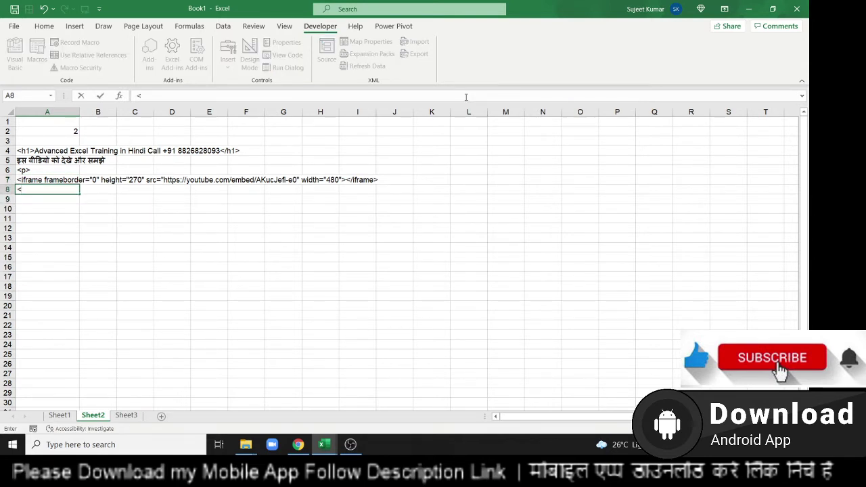
type("p>")
key("Return")
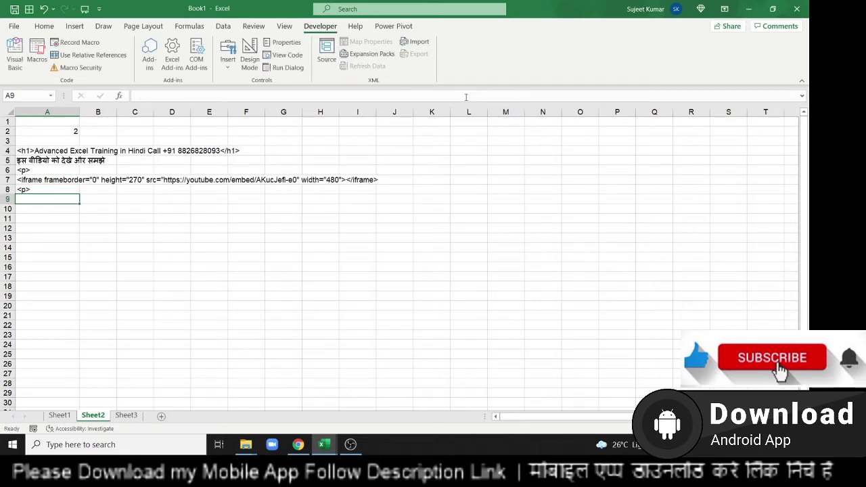
type("Vid")
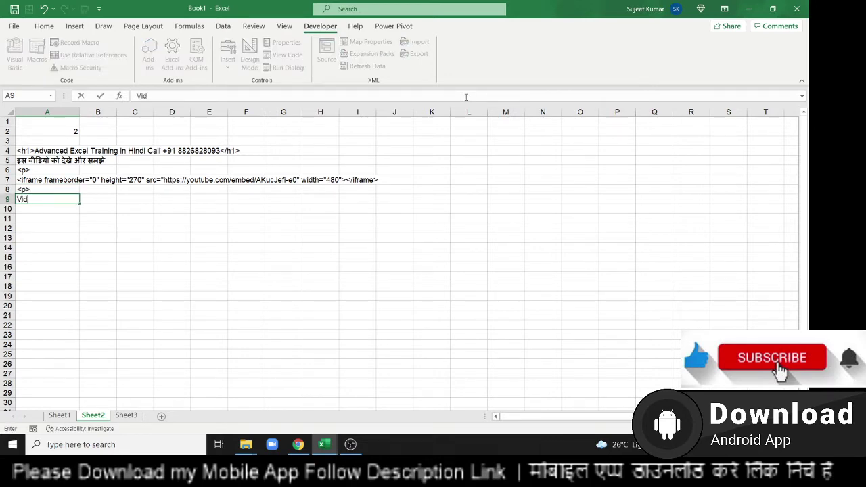
type("eo Title")
key("Return")
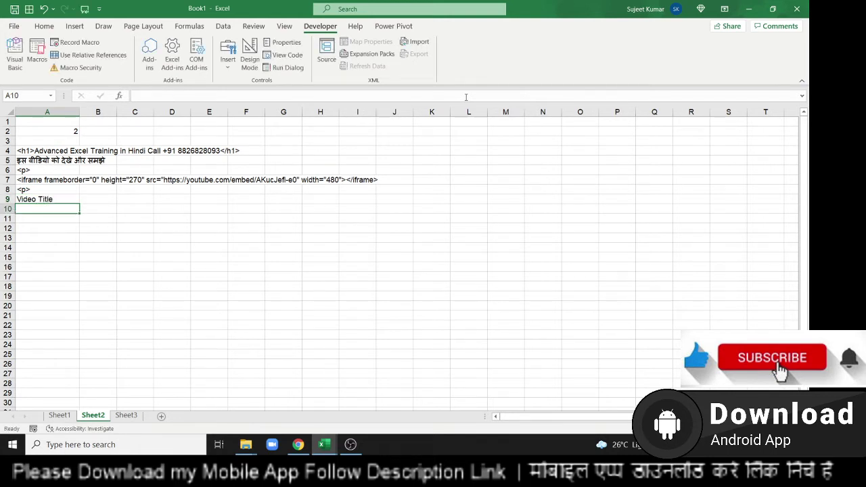
Copy A4's <h1> heading formula text into A10.
key("Up")
key("Up")
key("Up")
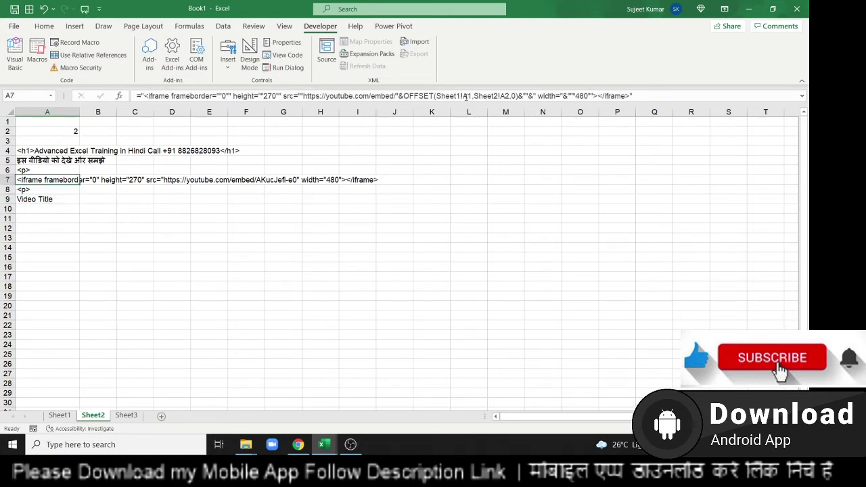
key("Up")
key("Up")
key("Up")
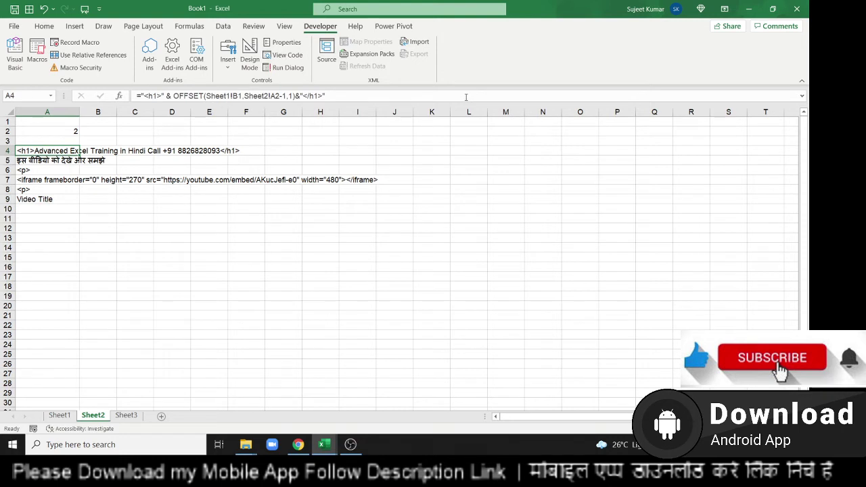
key("Down")
key("Down")
key("Down")
key("Up")
key("Up")
key("Up")
key("ctrl+c")
key("Down")
key("Down")
key("Down")
key("Down")
key("Down")
key("Down")
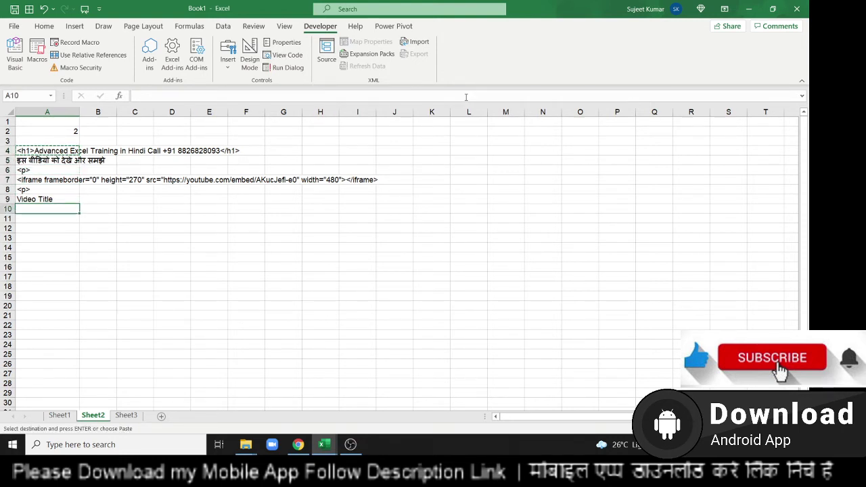
key("Escape")
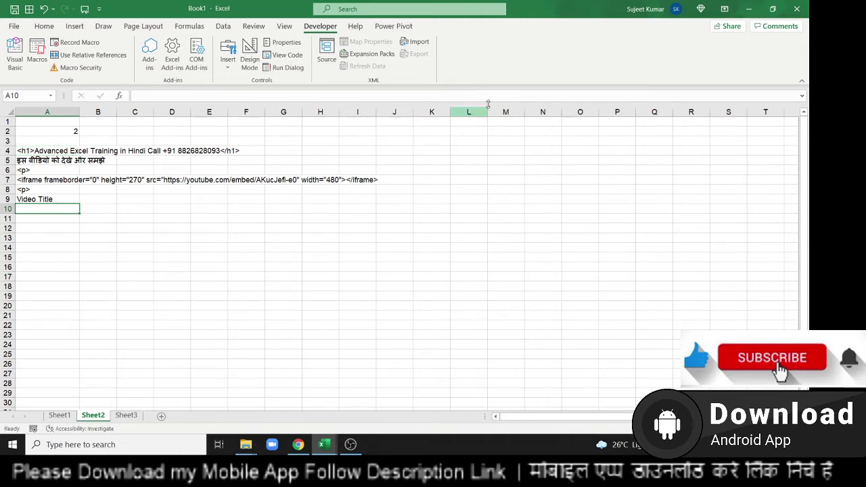
left_click(57, 150)
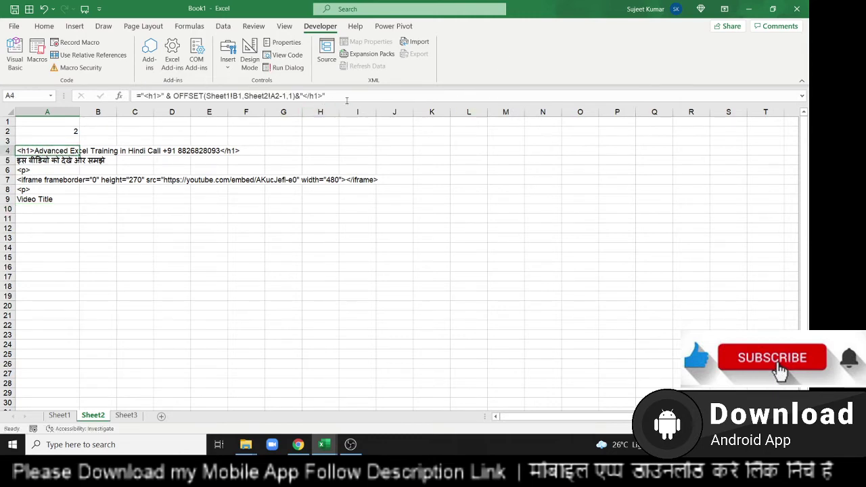
left_click(347, 100)
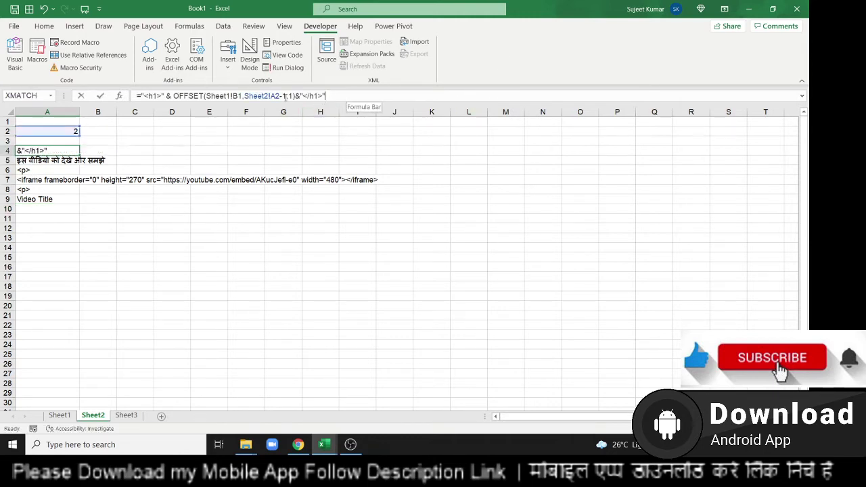
key("Escape")
left_click(32, 206)
key("ctrl+v")
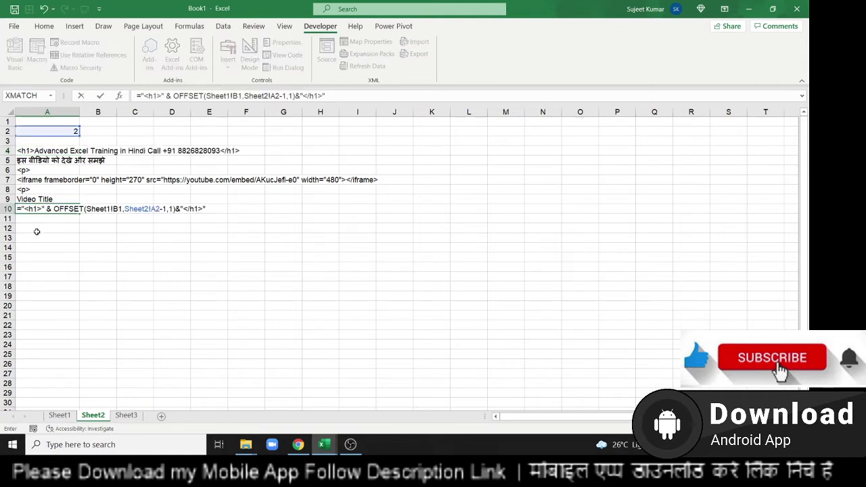
key("Return")
key("Up")
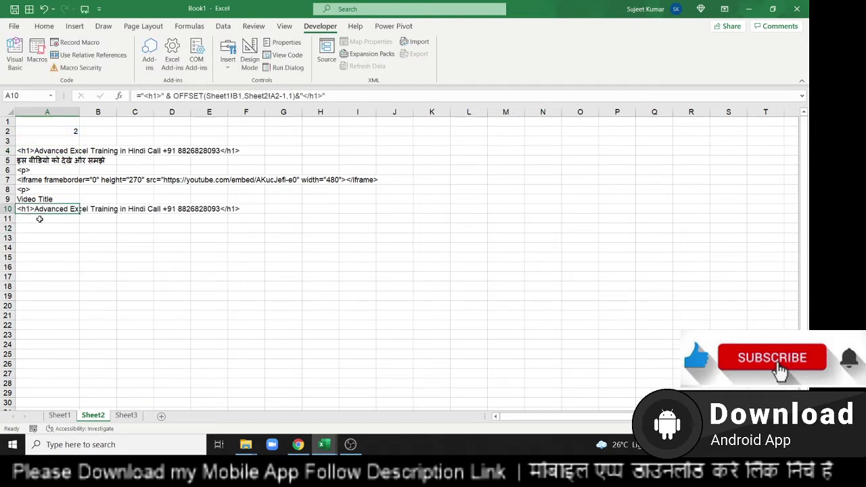
Enter a <p> tag in A11.
left_click(39, 218)
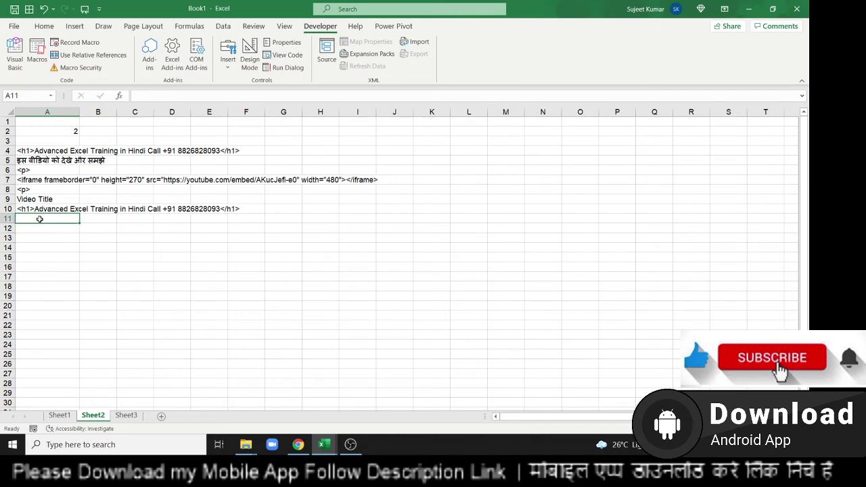
type("<p>")
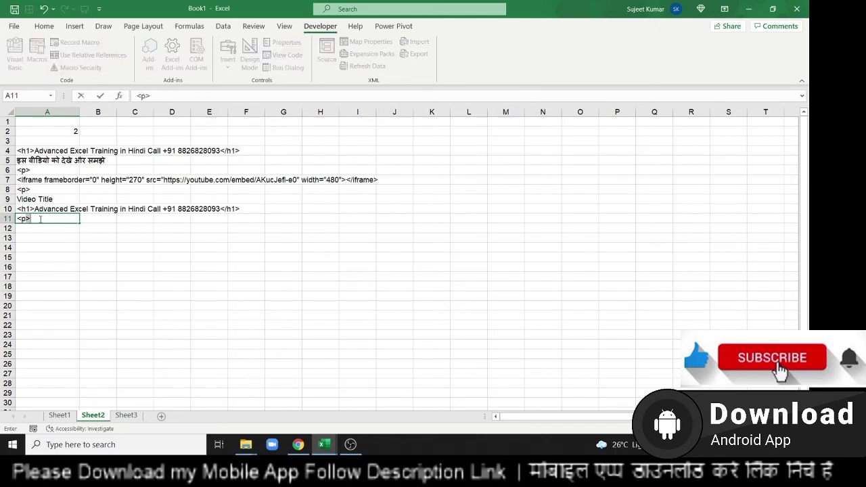
type("?")
key("BackSpace")
key("Return")
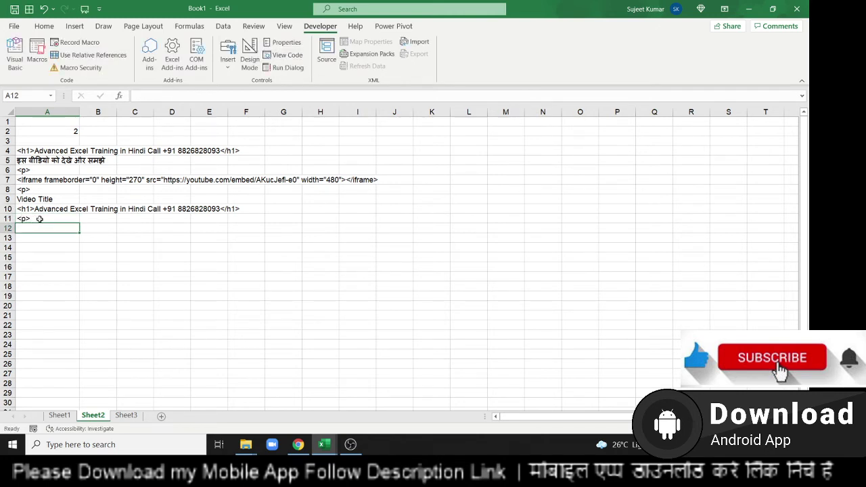
Start a Total label in A12, then erase the mistyped text.
type("Total")
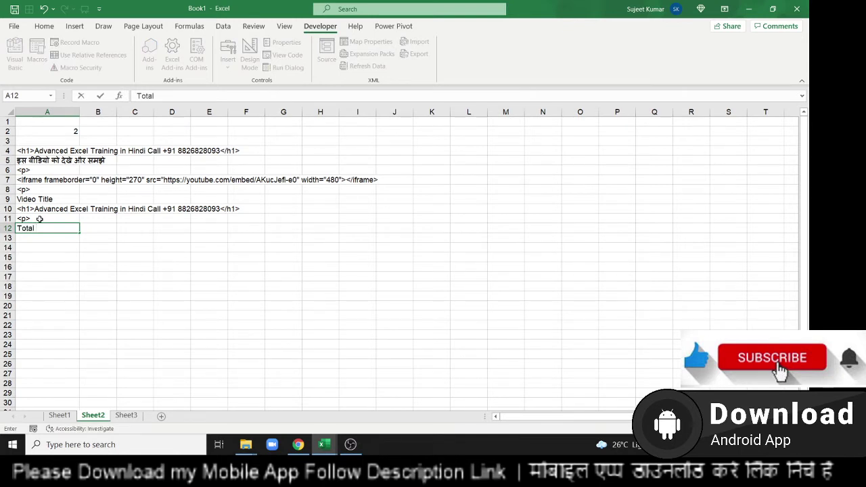
key("BackSpace")
key("BackSpace")
key("BackSpace")
key("BackSpace")
key("BackSpace")
key("BackSpace")
key("Escape")
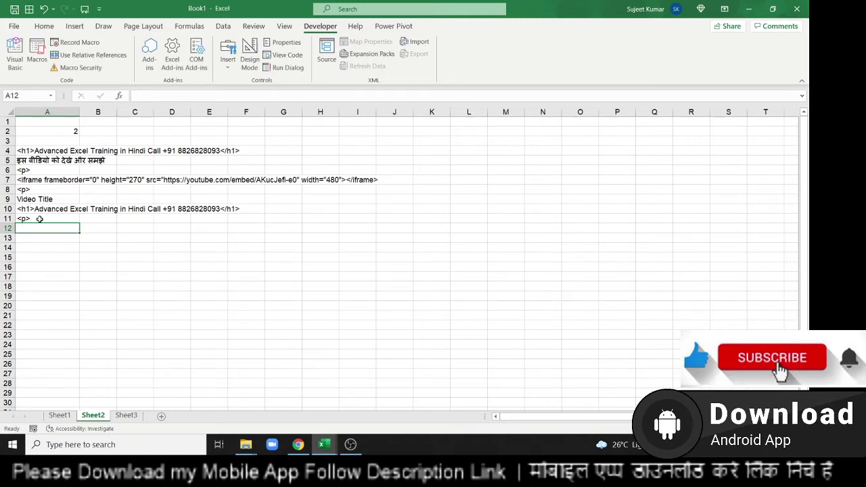
type("'")
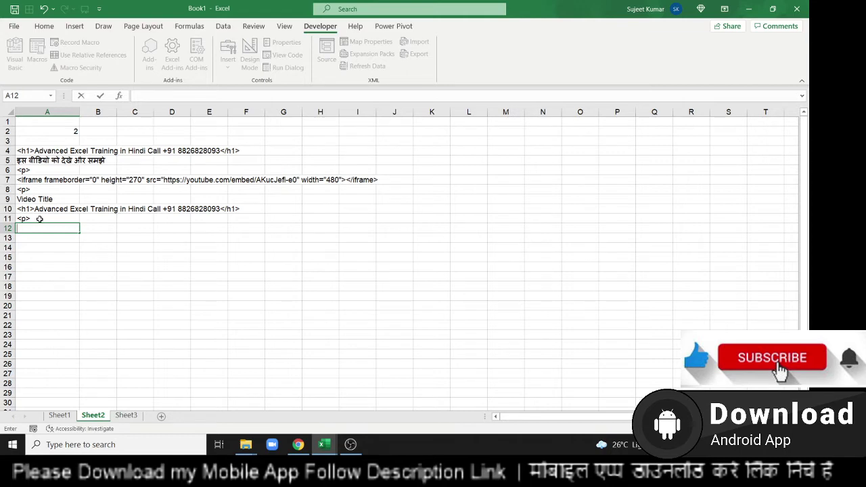
type("=")
type("Toal")
key("BackSpace")
key("BackSpace")
key("BackSpace")
key("BackSpace")
type("Recor")
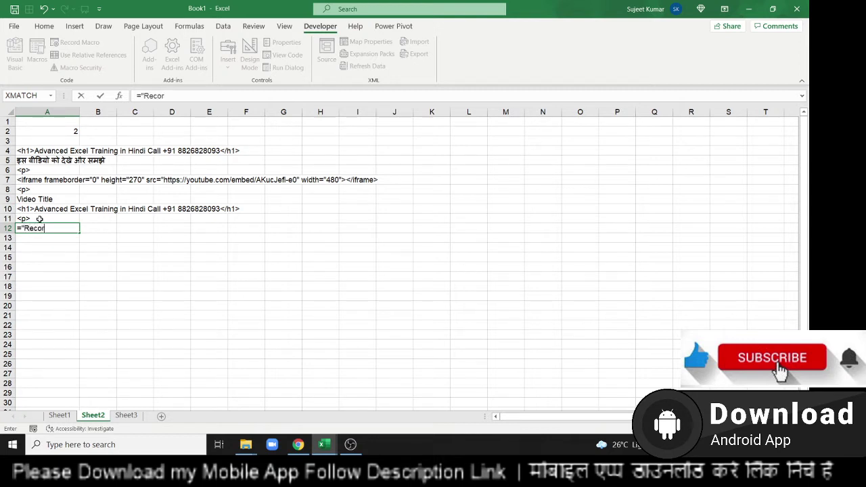
type("ed ")
type(" Date ")
type(":")
type(" =")
type("\"")
type(" & ")
type("a")
key("BackSpace")
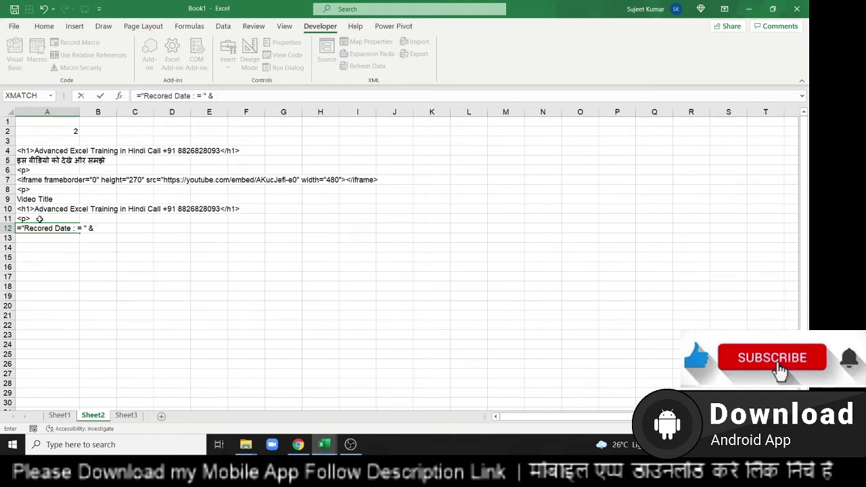
type("off")
key("BackSpace")
key("BackSpace")
key("BackSpace")
type("chisq.t")
key("Tab")
key("Escape")
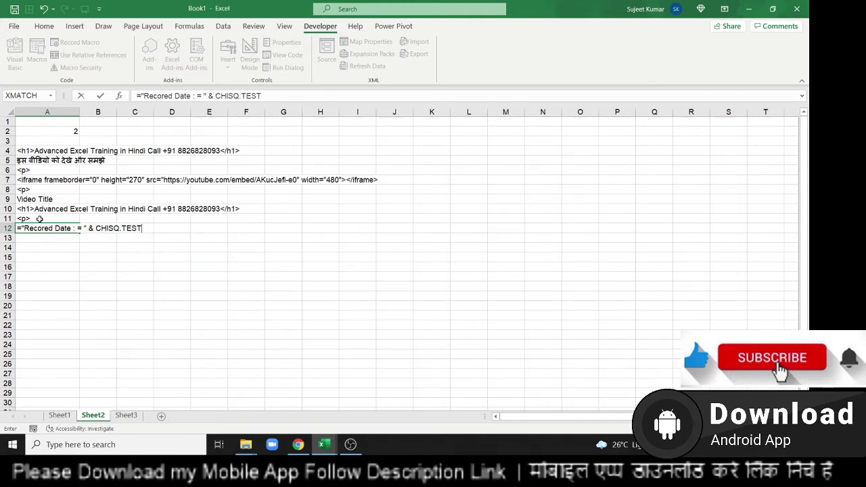
type("=")
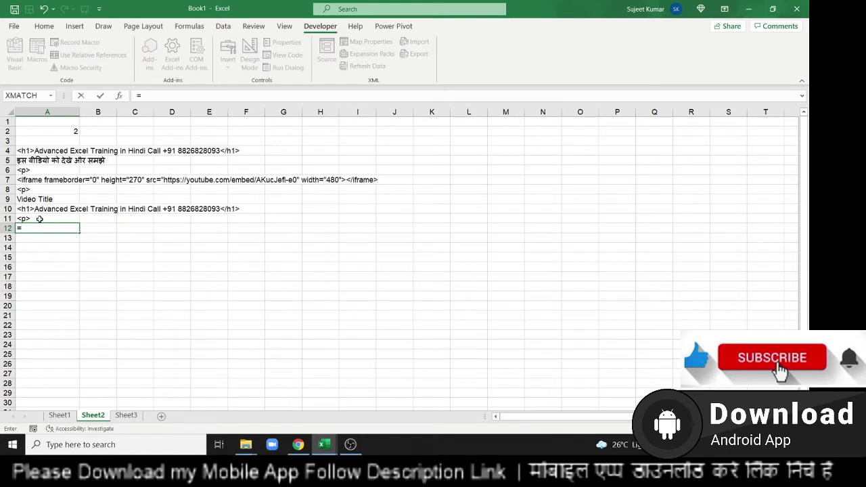
type("off")
key("Tab")
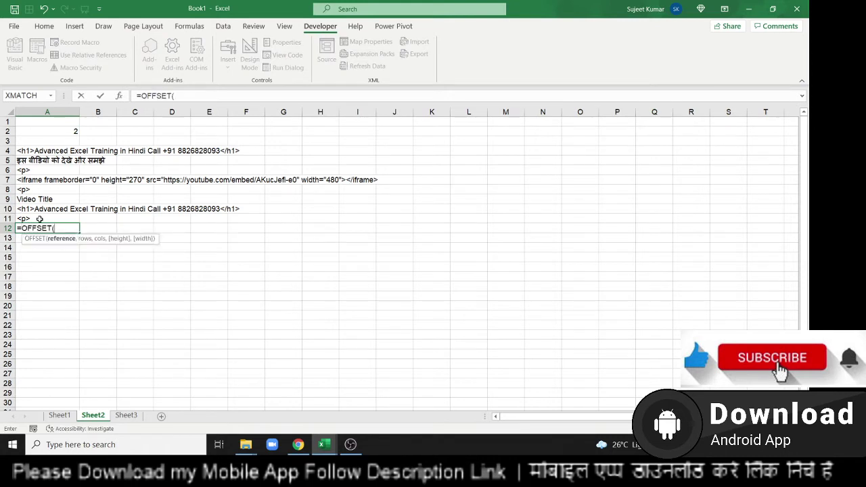
type("te")
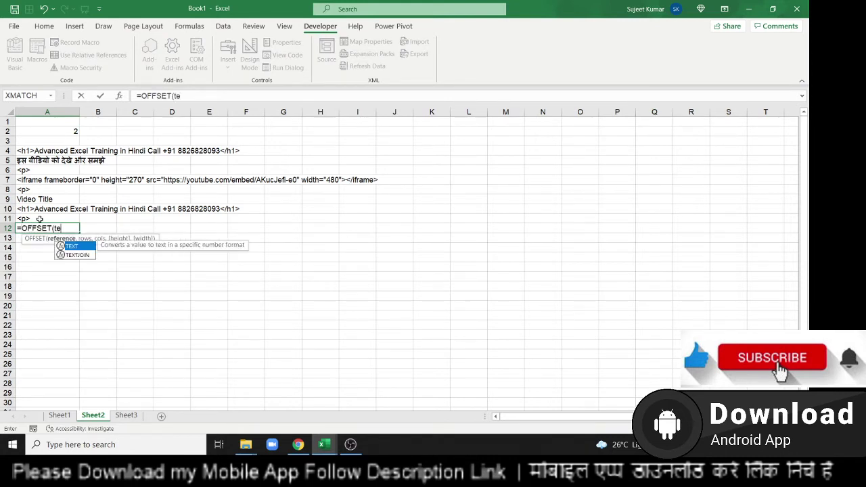
key("BackSpace")
key("BackSpace")
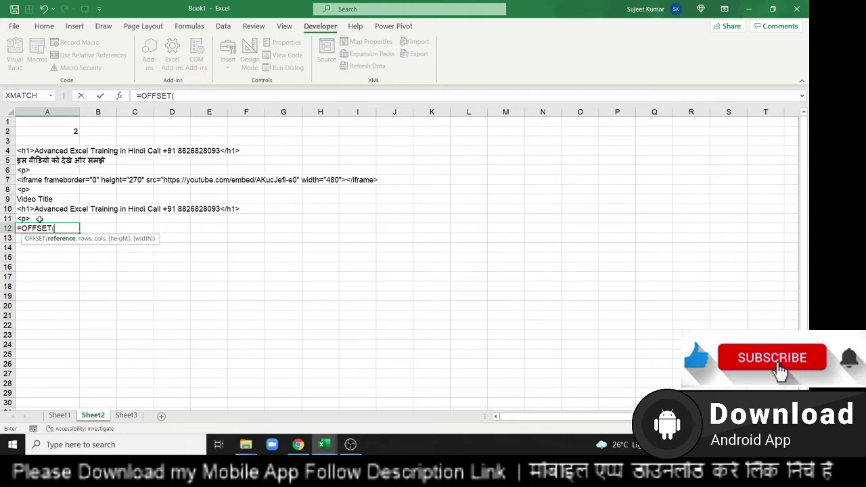
key("BackSpace")
key("BackSpace")
key("BackSpace")
type("H2")
Type ="Recoded Date = " &TEXT(OFFSET( in A12 and go to Sheet1 for the reference.
key("Escape")
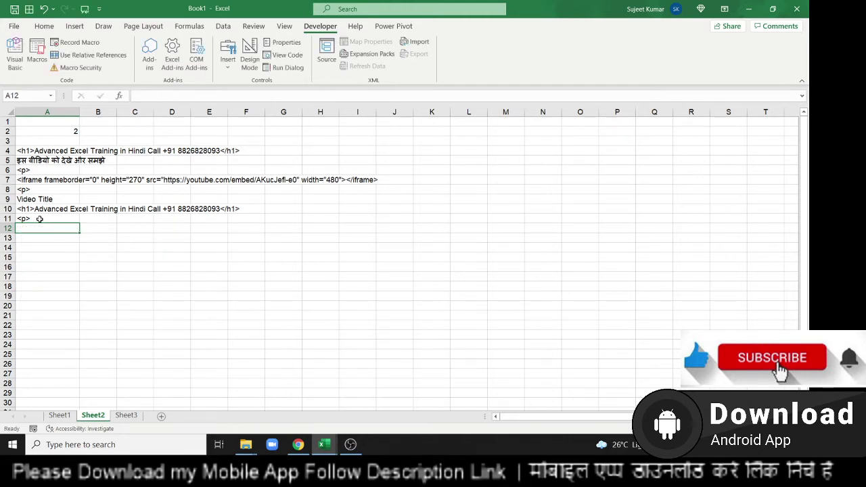
type("=\"Te")
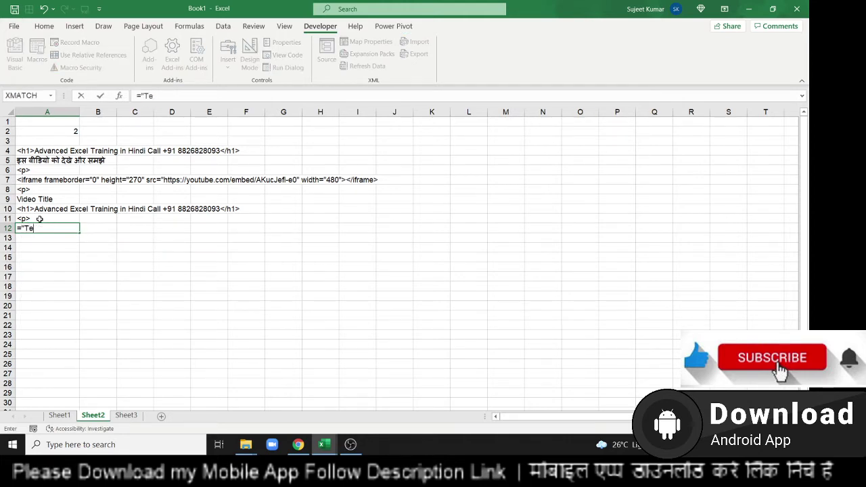
type("s")
key("BackSpace")
type("x")
key("BackSpace")
key("BackSpace")
key("BackSpace")
key("BackSpace")
type("Reco")
type("ded D")
type("ate")
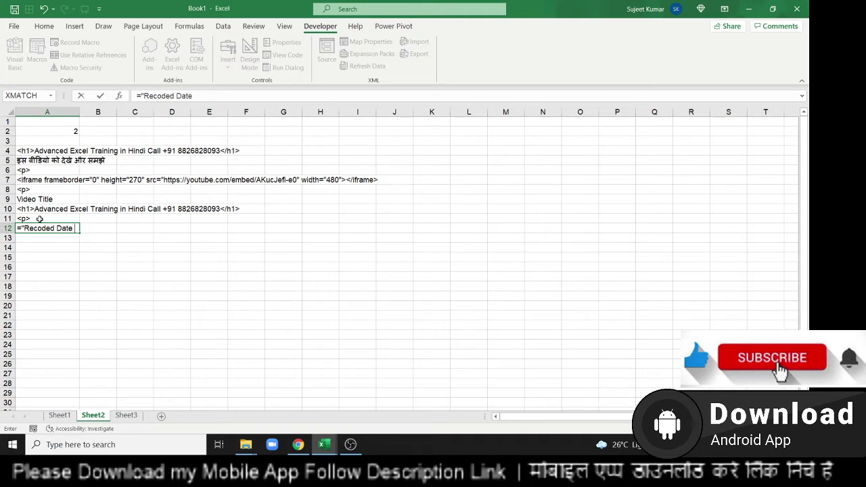
type(" = \" &")
type("te")
key("Tab")
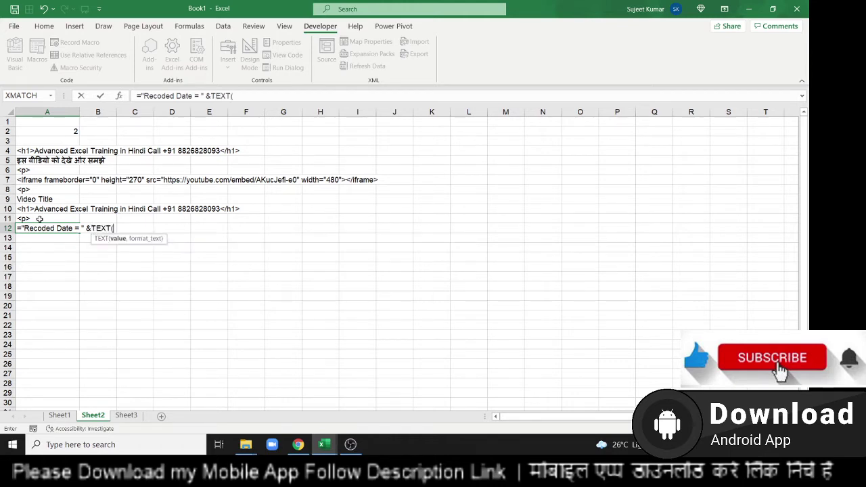
type("off")
key("Tab")
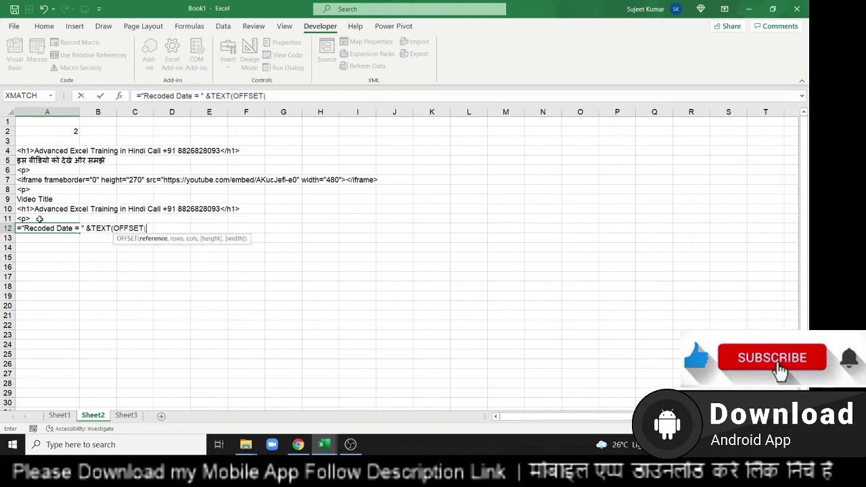
left_click(59, 414)
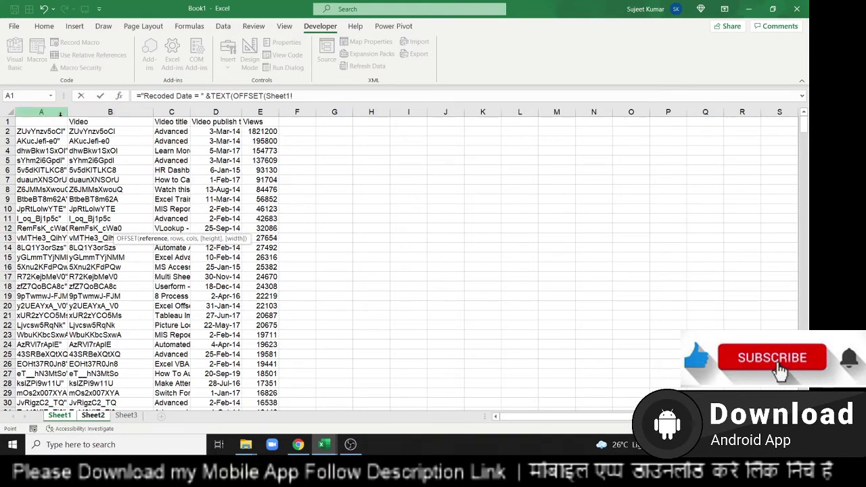
Base the OFFSET on Sheet1's D1 publish-date header, with A2 as row offset and 0 columns.
left_click(58, 120)
left_click(203, 122)
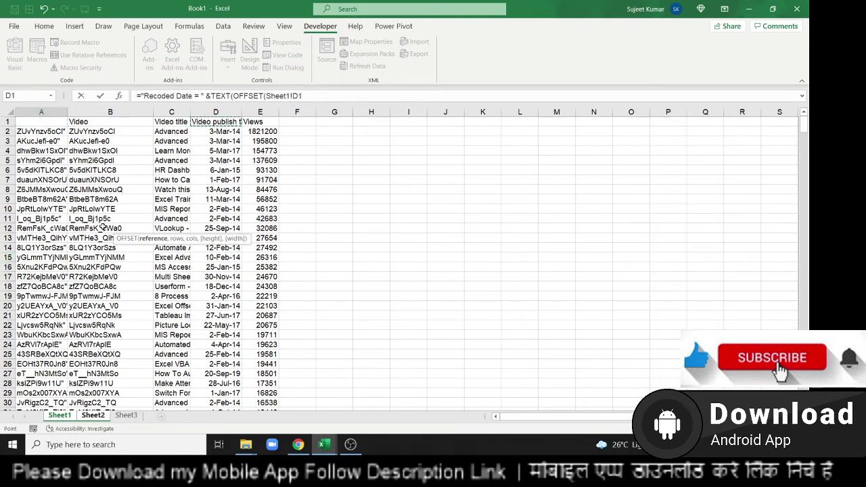
type(",Sheet2!")
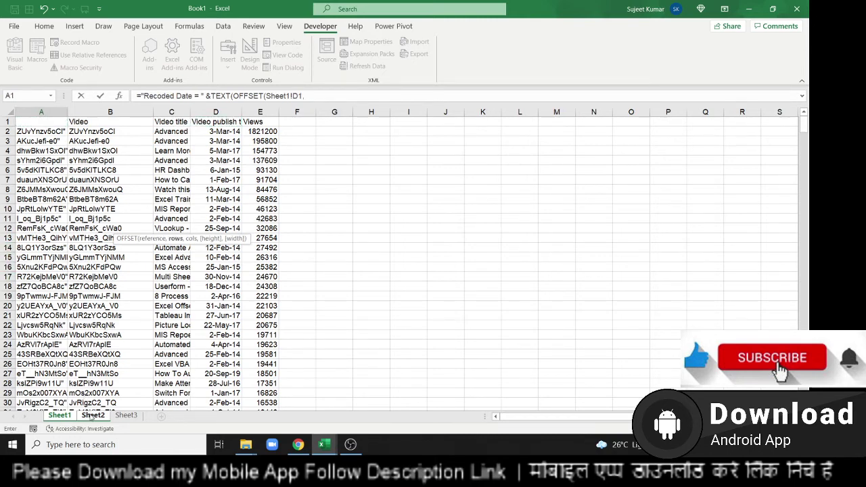
left_click(73, 132)
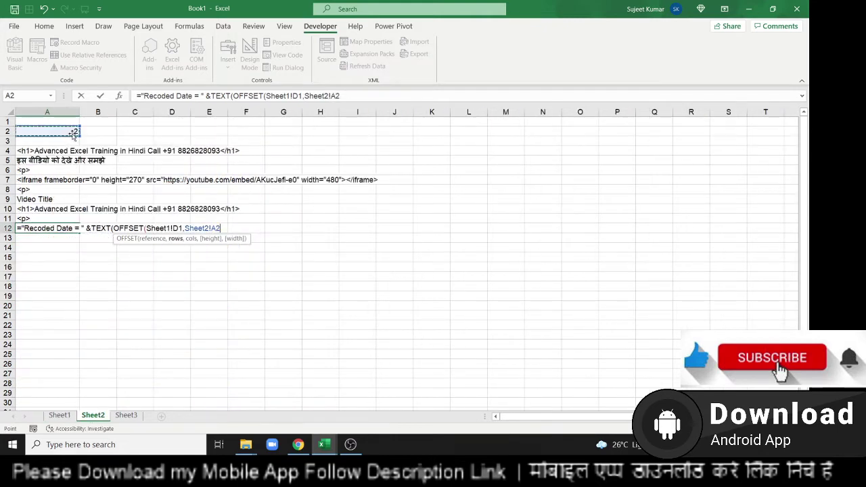
type(",0")
key("Return")
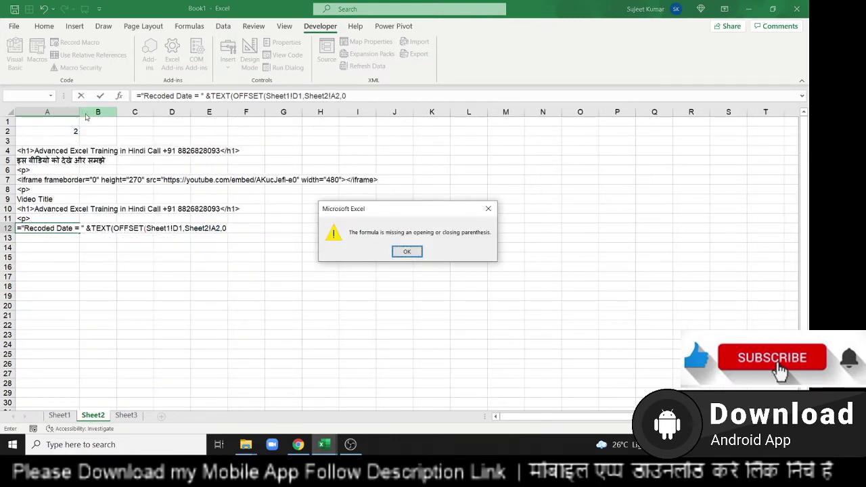
key("Return")
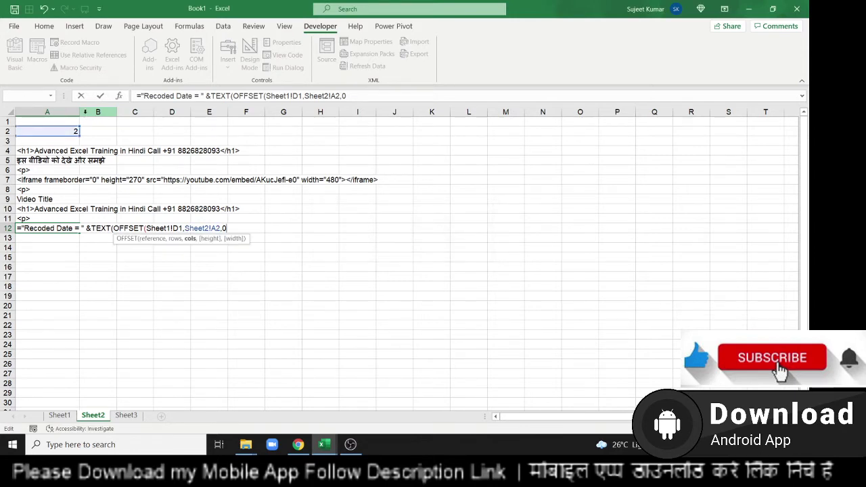
Close the formula with format "DDDD - dd, MMMM, YYYY" and select its text.
type(")")
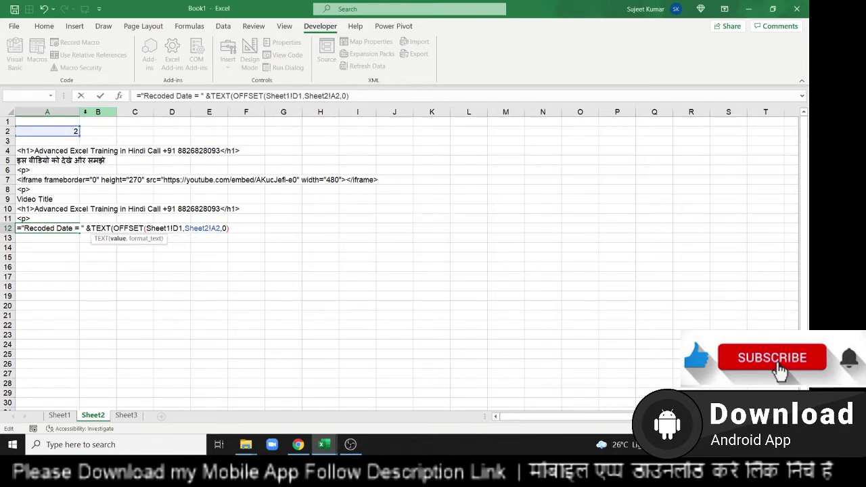
type(",\"")
type("DD")
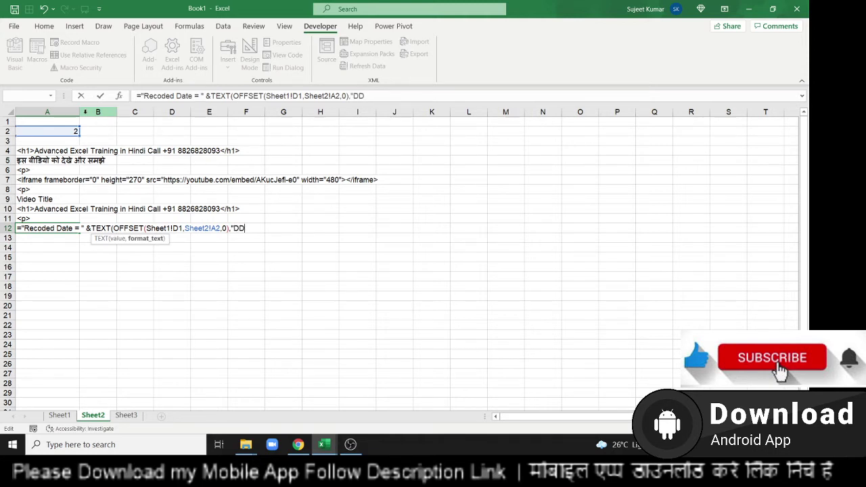
type("DD ")
type("- ")
type("dd, ")
type("MMMM, ")
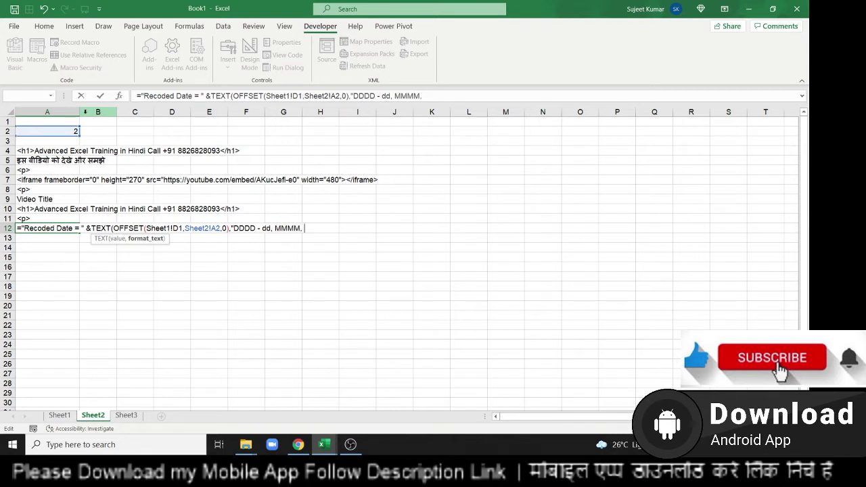
type("YYYY")
key("Return")
key("Return")
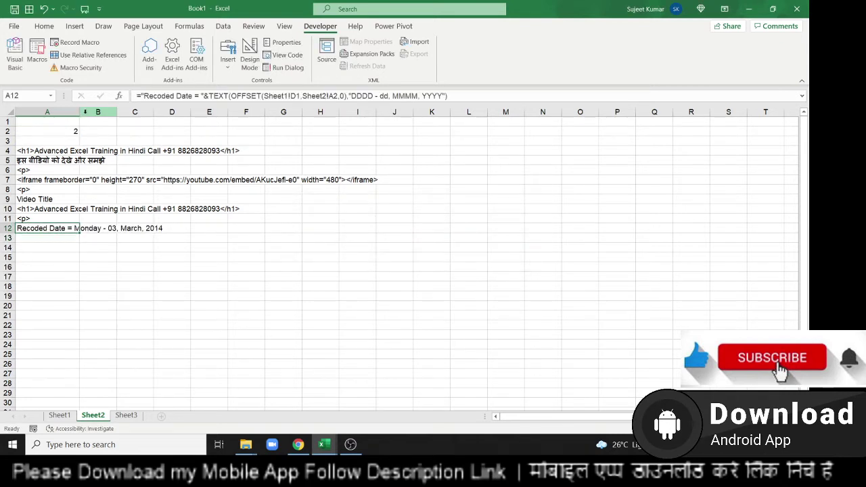
left_click_drag(450, 96, 136, 96)
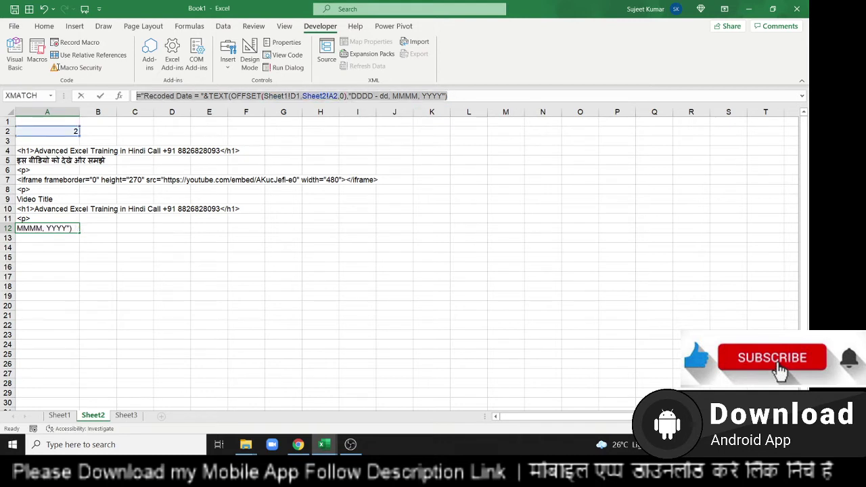
Paste the date formula into A13 and delete its date format text.
left_click(48, 240)
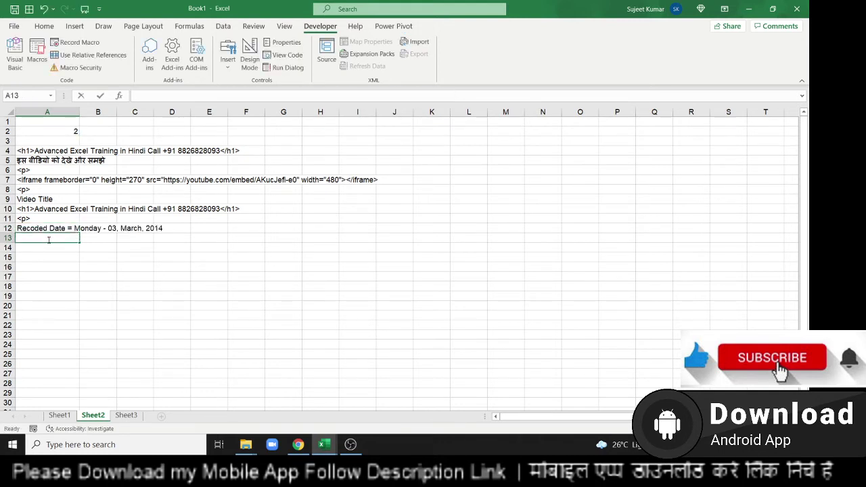
key("ctrl+v")
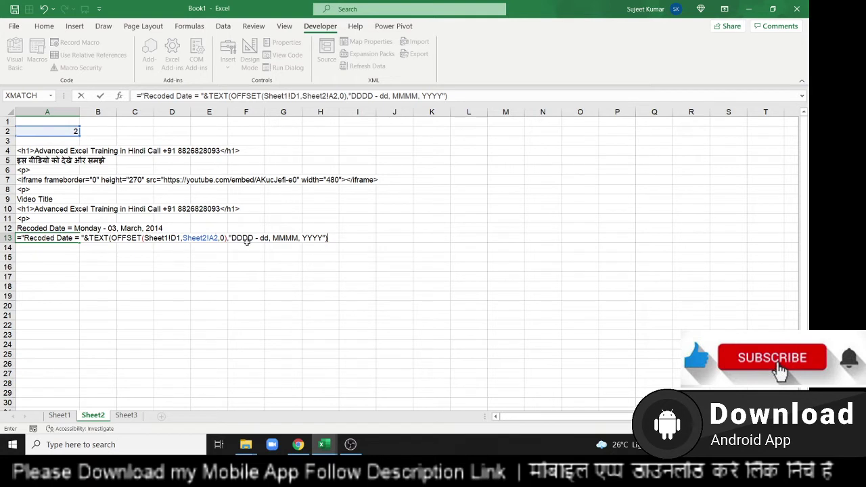
left_click_drag(231, 237, 322, 245)
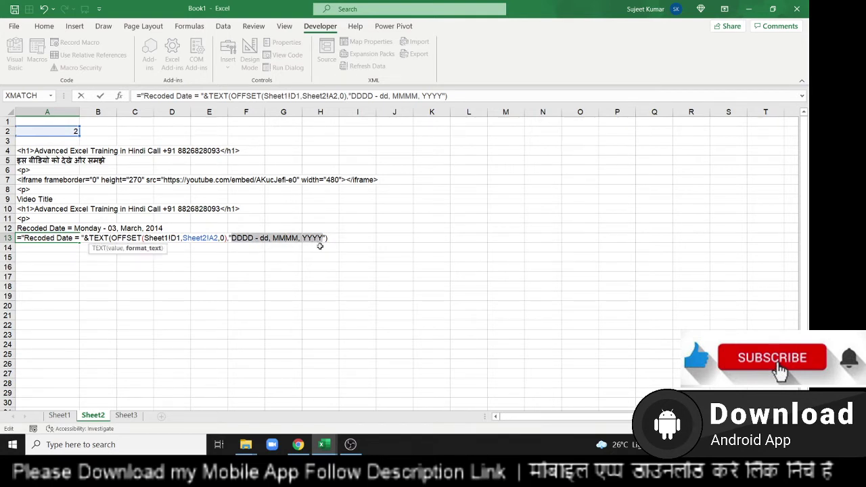
key("BackSpace")
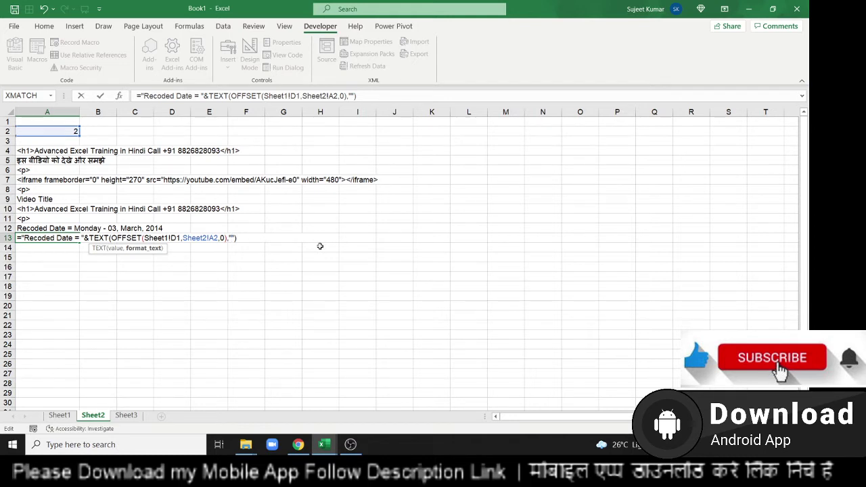
Use "0,L" as the format so A13 shows Recoded Date = 42L.
type("0")
type("<")
key("BackSpace")
type(",")
type("L\\")
key("BackSpace")
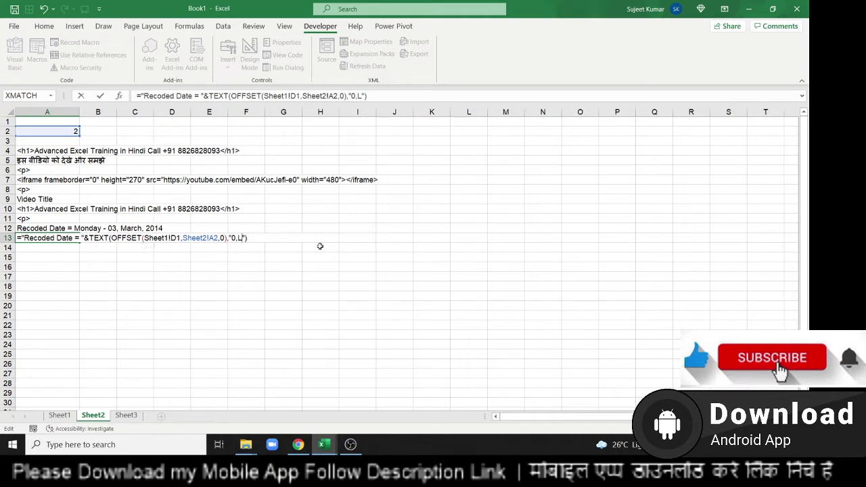
key("Return")
key("Up")
key("Down")
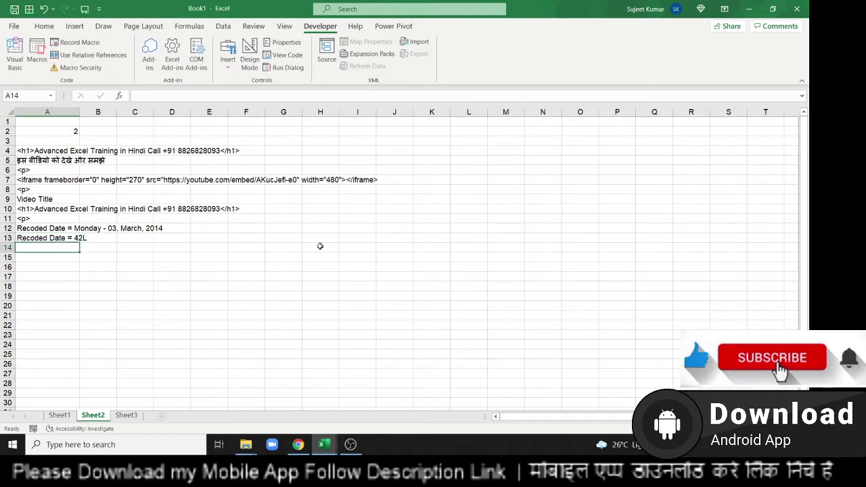
key("Up")
key("Down")
key("Down")
key("Down")
Change A13's format to "0,""Lakh""" so it reads Recoded Date = 42Lakh.
key("Up")
key("Up")
key("Up")
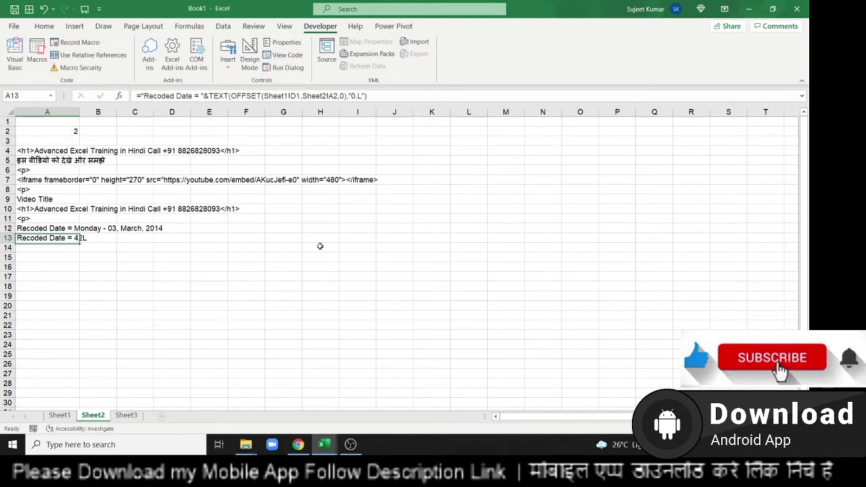
key("Down")
key("Up")
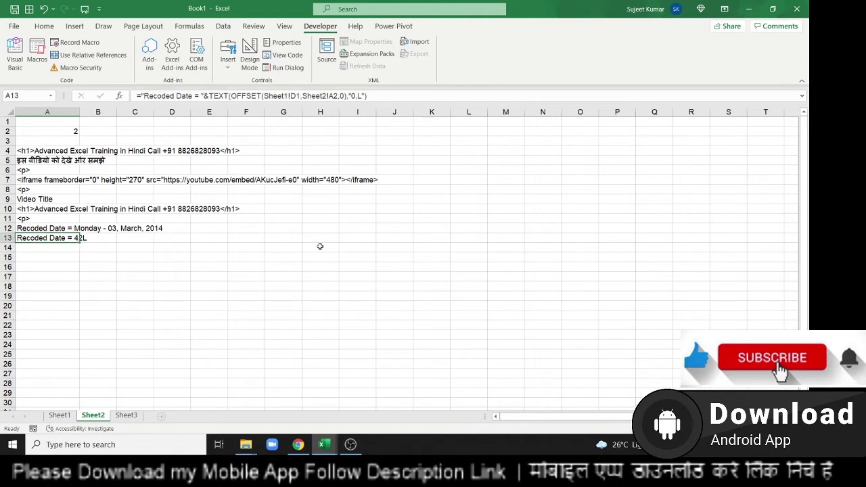
left_click(354, 95)
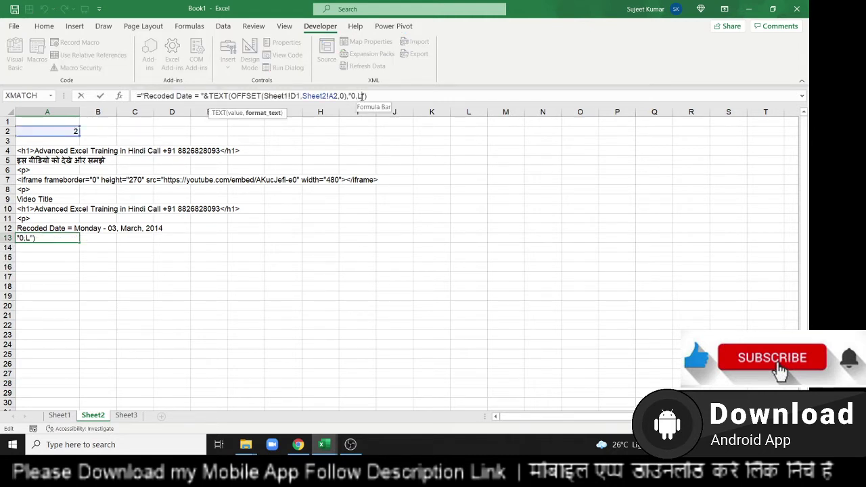
type(".")
left_click(362, 95)
type("akh")
key("Return")
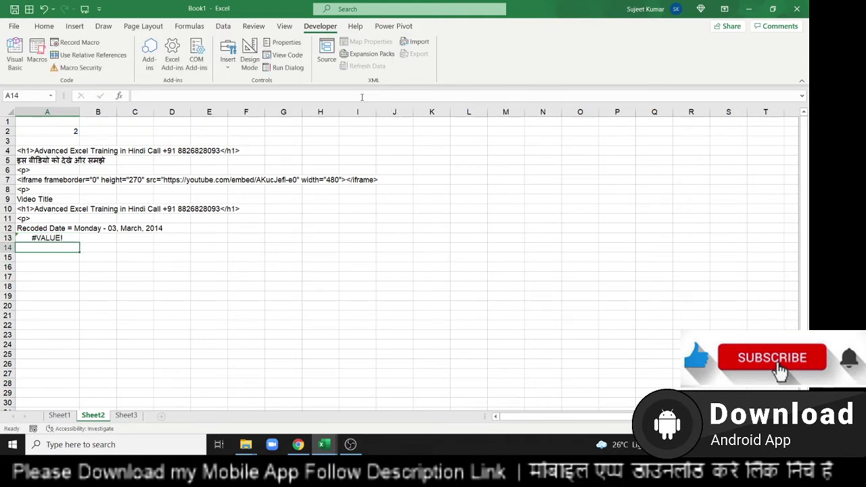
key("Up")
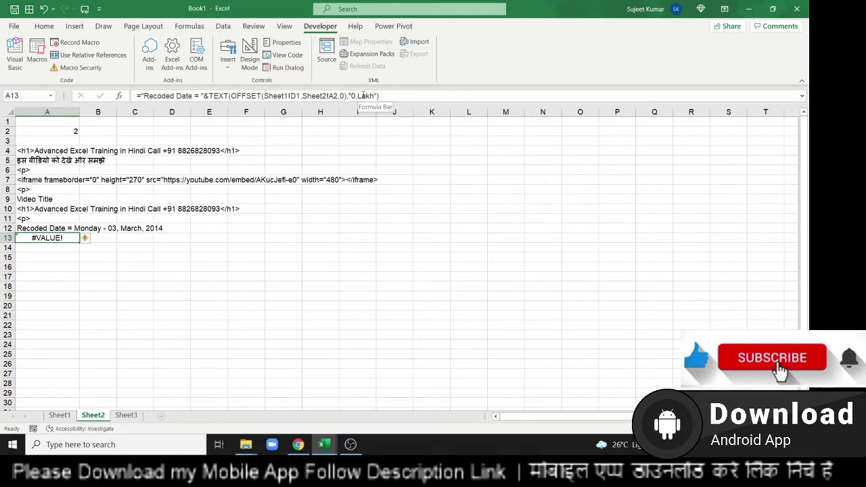
left_click(358, 96)
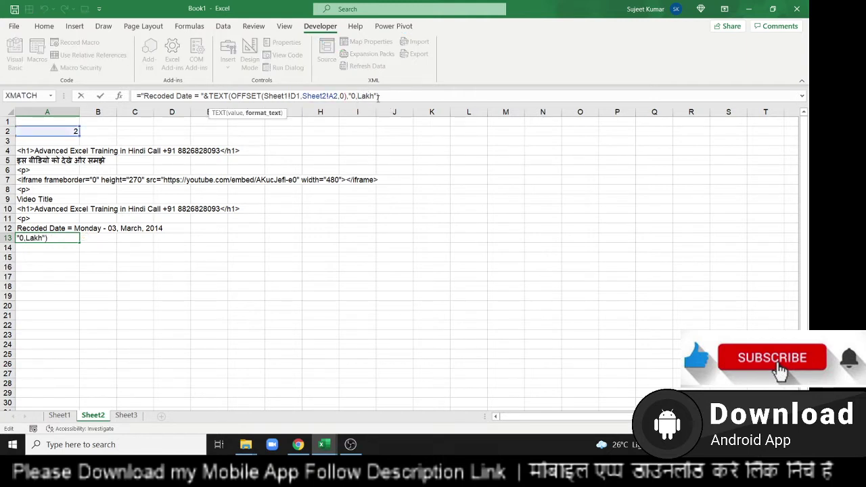
type("\"\"Lakh")
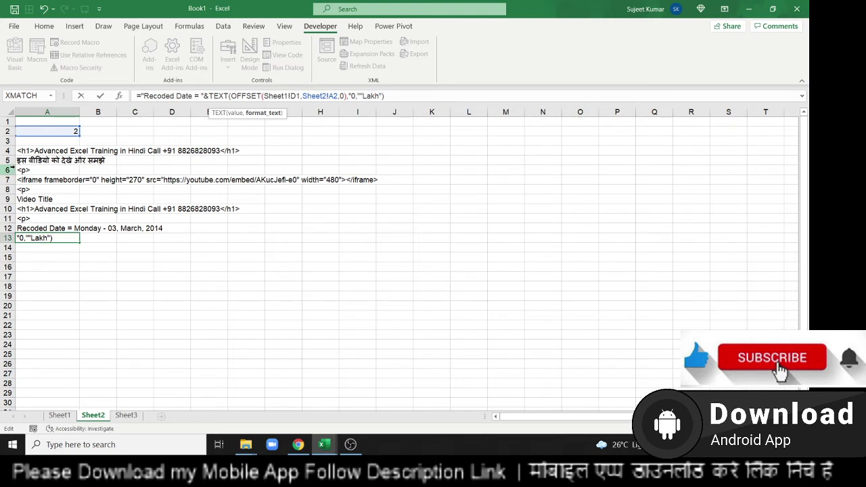
type("\"\"")
key("Return")
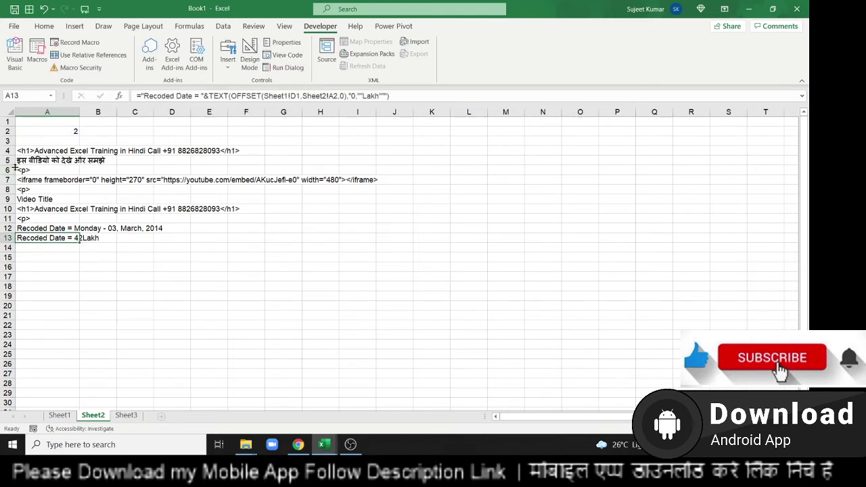
Enter a <p> tag in A14.
left_click(61, 248)
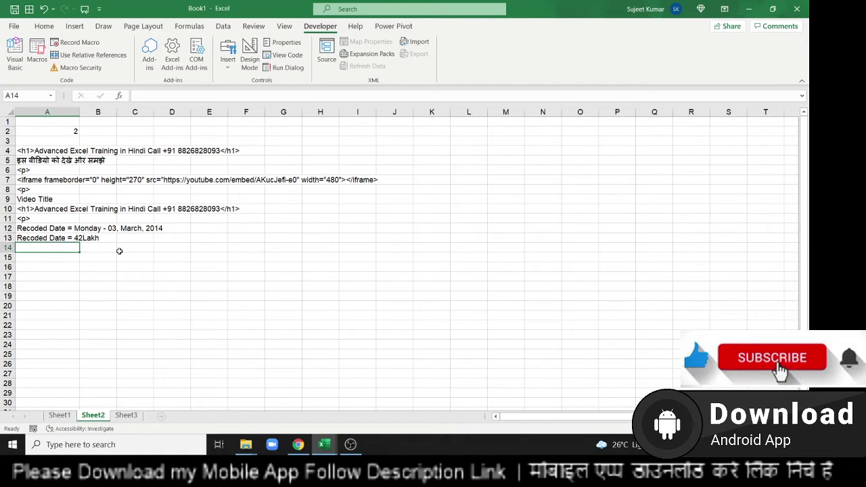
key("Up")
key("ctrl+Up")
key("Down")
key("Down")
key("Down")
key("Down")
key("Down")
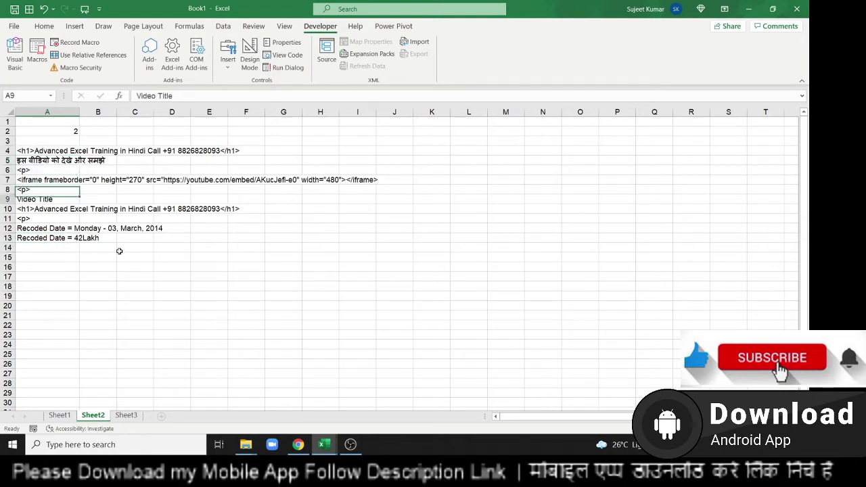
key("ctrl+Down")
key("Down")
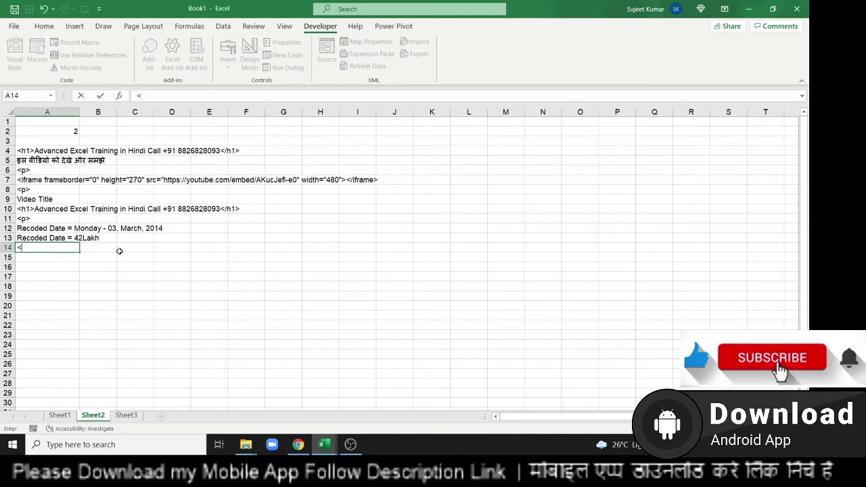
key("Escape")
key("Up")
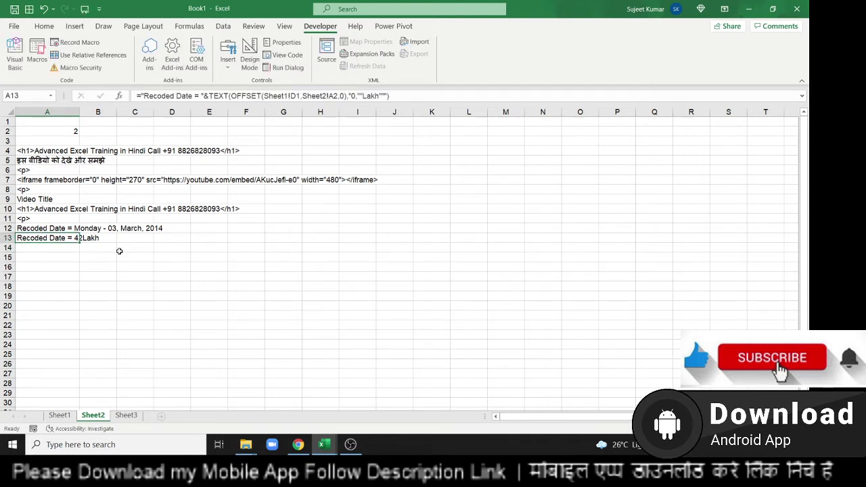
key("Down")
key("Up")
key("Down")
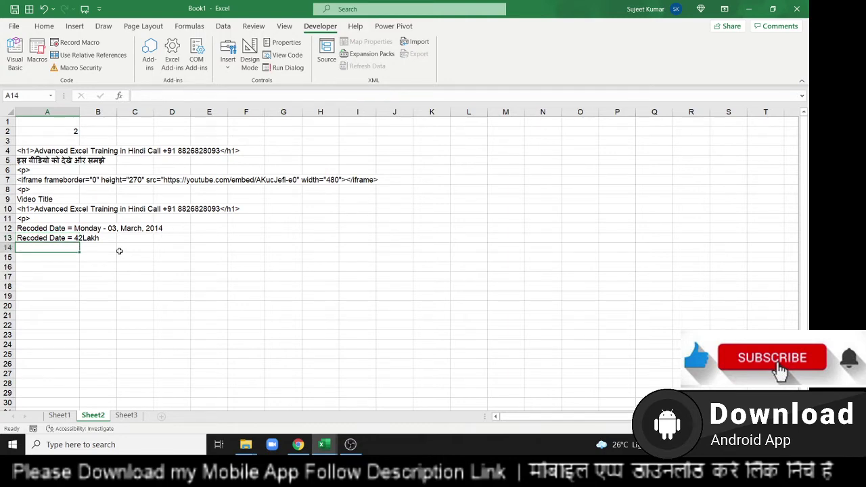
type("<p>")
key("Return")
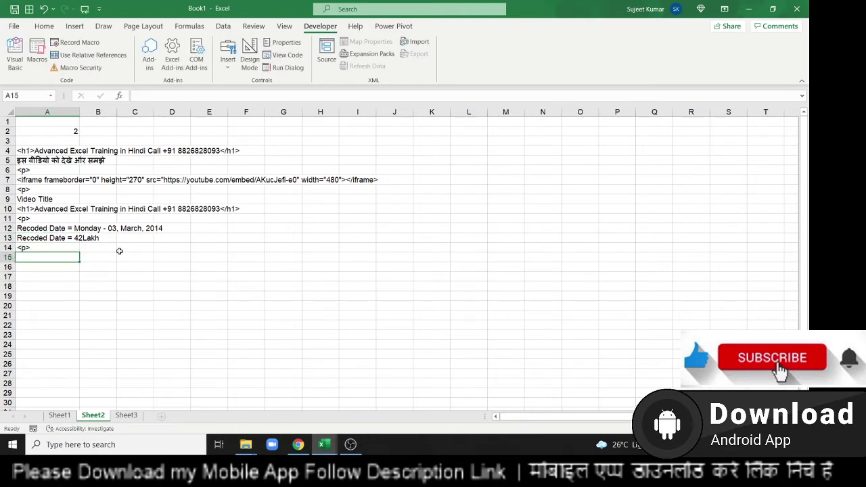
Enter About Trainer in A15, removing a mistyped name.
type("Abi")
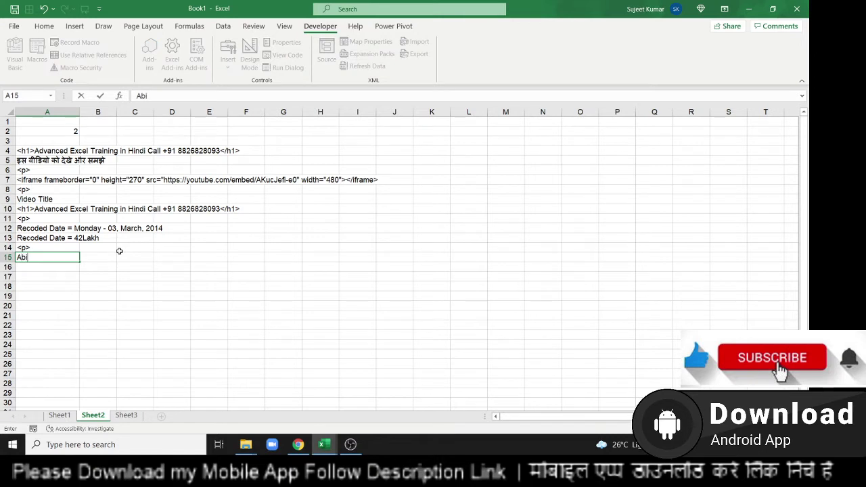
type("u")
key("BackSpace")
type("out Su")
type("jeey")
key("BackSpace")
key("BackSpace")
key("BackSpace")
key("BackSpace")
key("BackSpace")
key("BackSpace")
type("T")
type("rainer")
key("Return")
In File Explorer, browse to the Downloads > Compressed > shree > shree website folder.
left_click(246, 445)
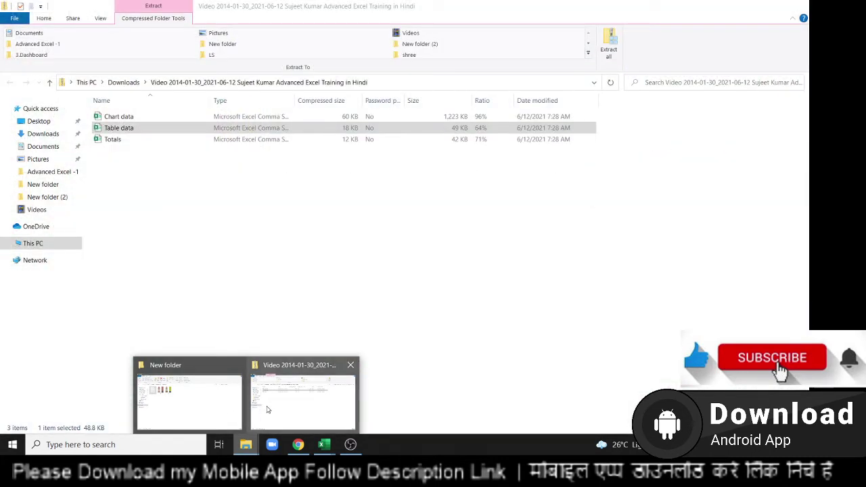
left_click(267, 409)
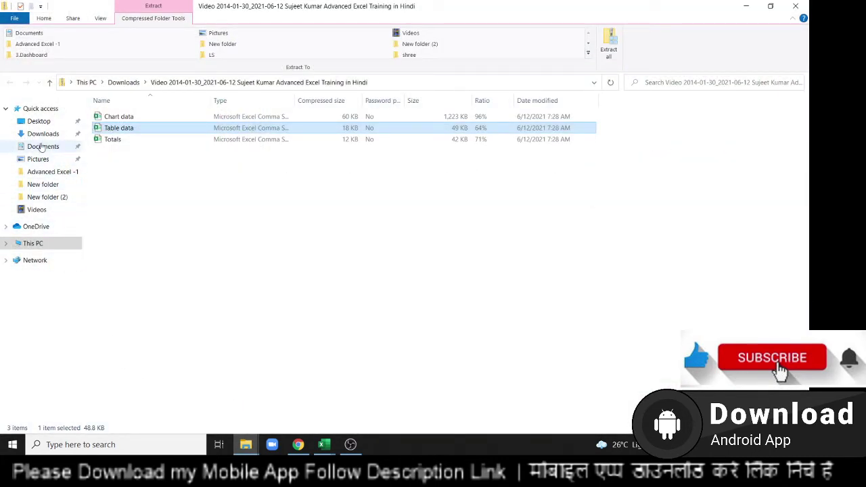
left_click(38, 148)
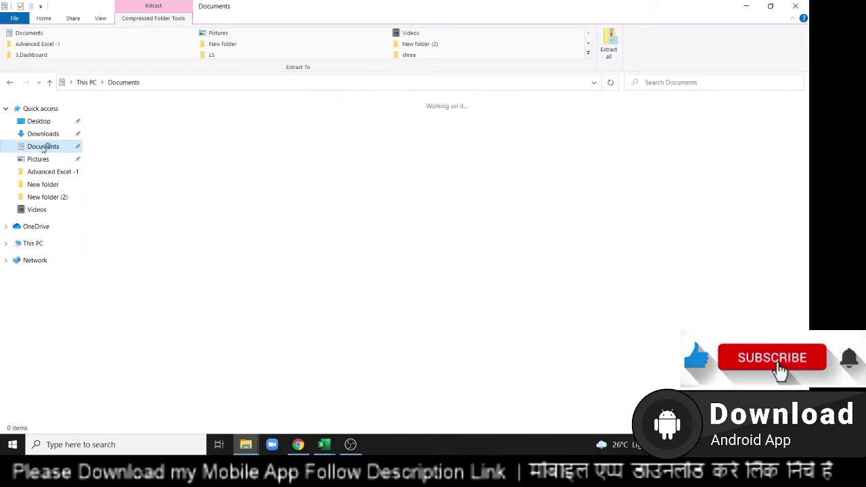
left_click(43, 134)
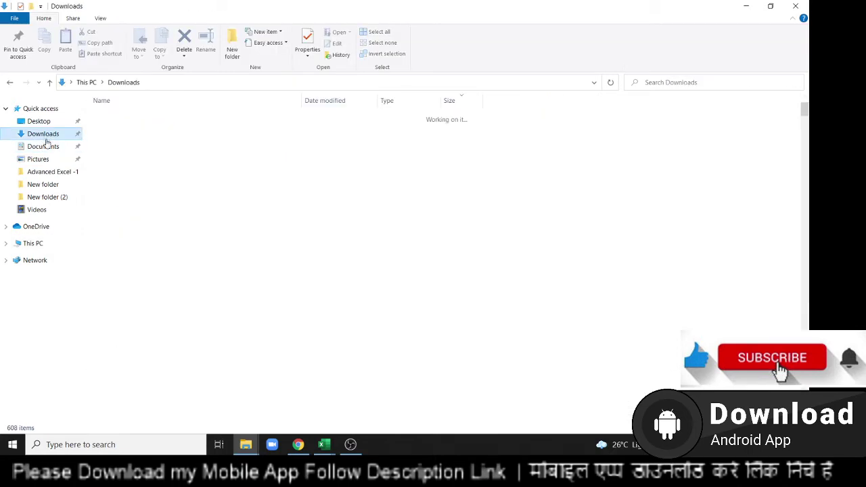
scroll(157, 284, "down", 3)
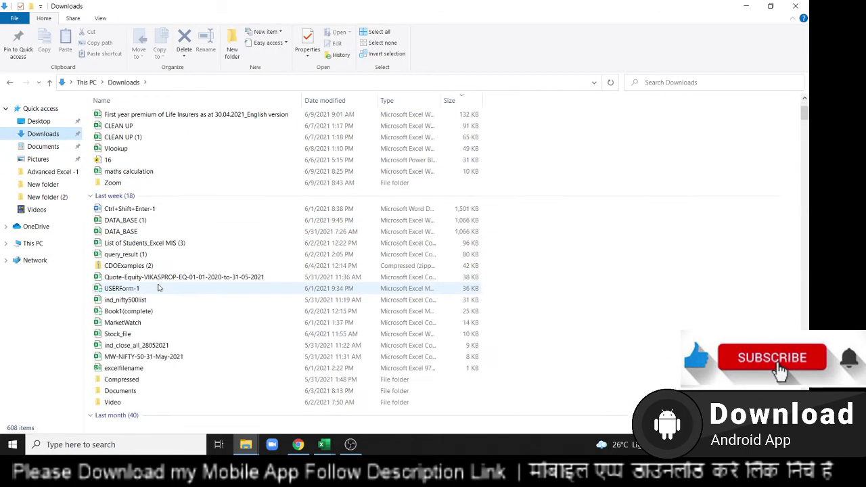
scroll(154, 298, "down", 3)
double_click(152, 277)
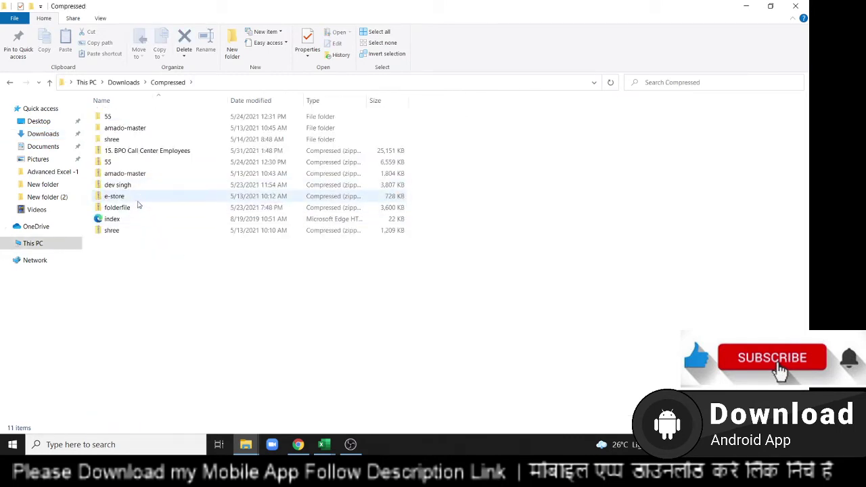
left_click(106, 231)
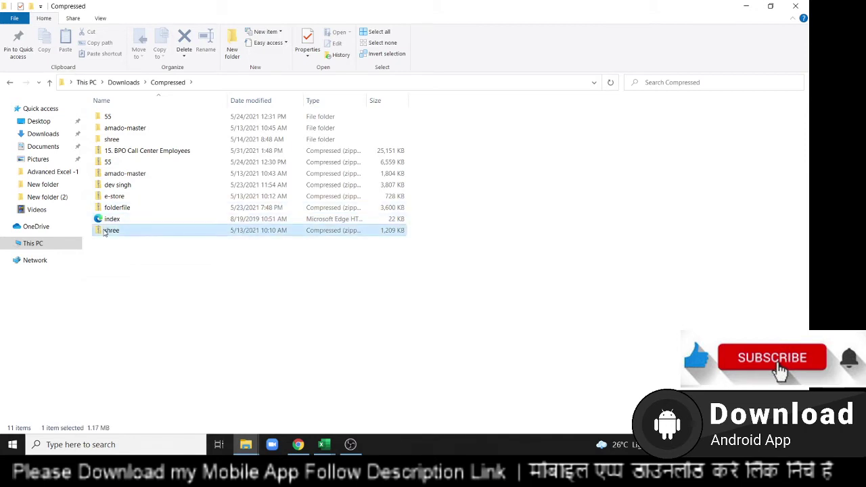
double_click(128, 141)
double_click(111, 117)
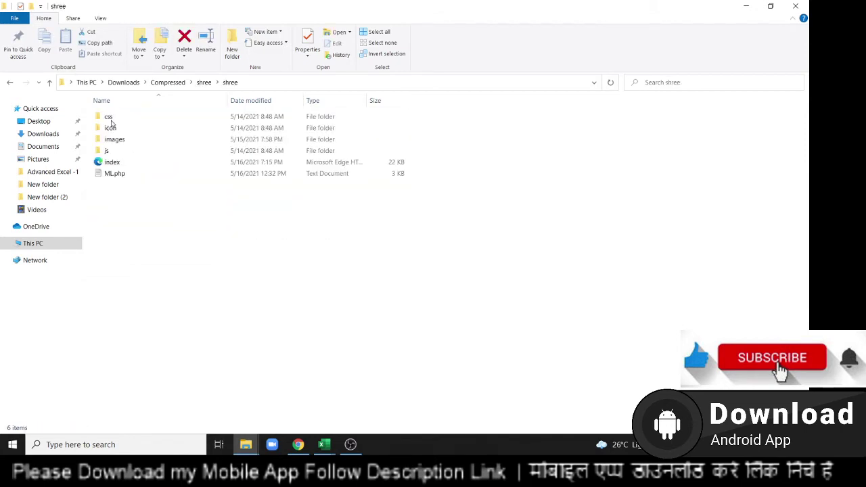
Open the index page in Google Chrome from the Open with menu.
double_click(116, 168)
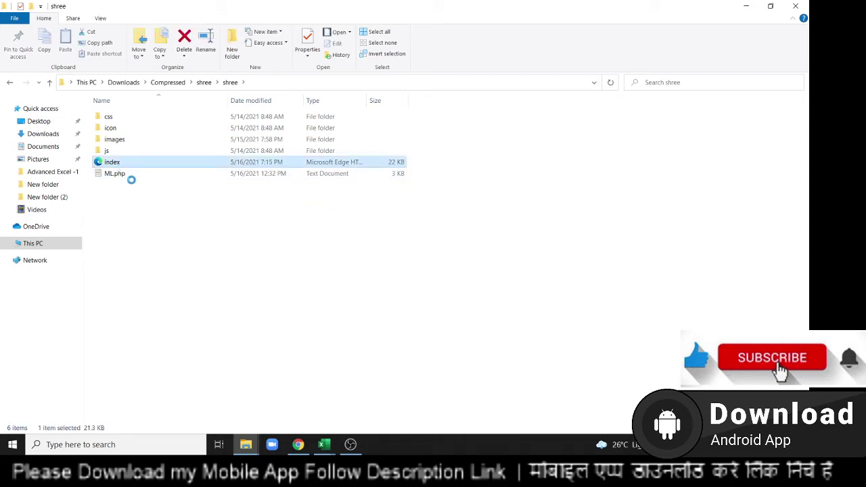
right_click(117, 168)
mouse_move(164, 233)
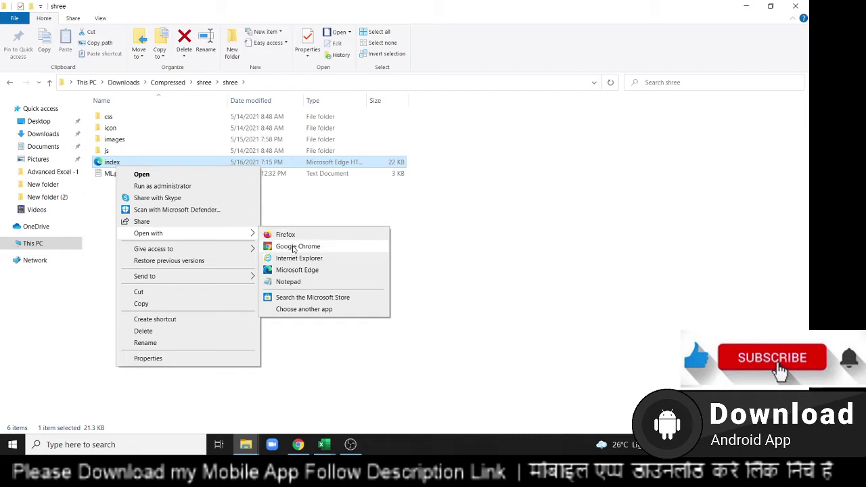
left_click(293, 248)
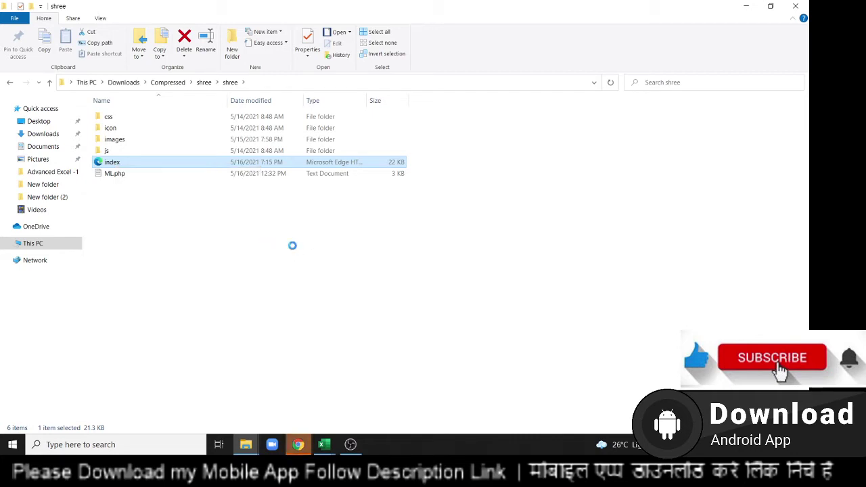
left_click(300, 445)
Copy the About Trainer section, from the trainer's name heading to the end of the description paragraph.
scroll(308, 305, "down", 5)
scroll(310, 306, "down", 5)
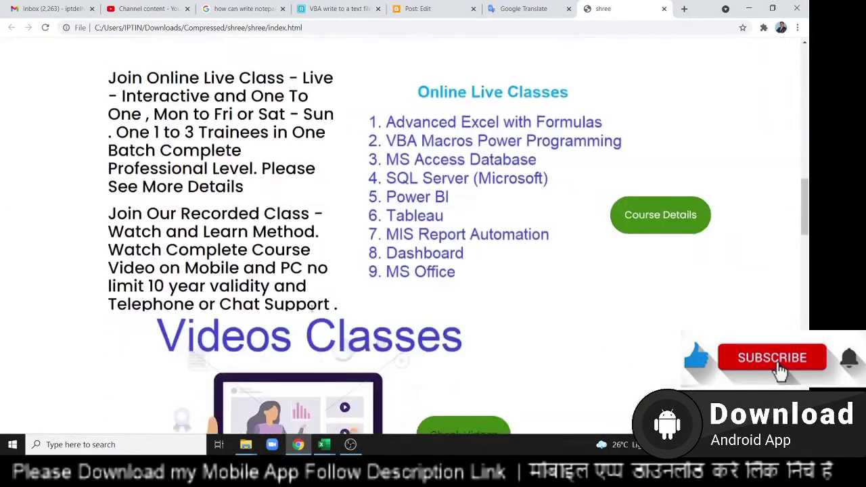
scroll(311, 309, "down", 5)
scroll(312, 310, "down", 5)
scroll(312, 309, "up", 8)
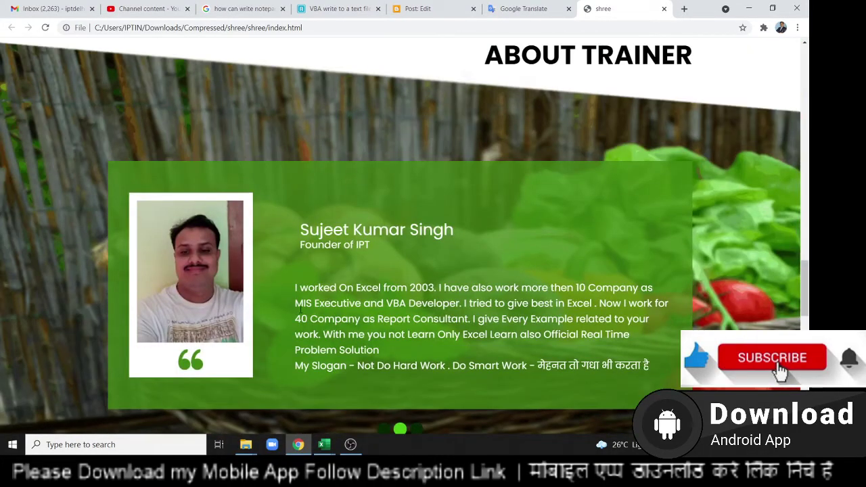
triple_click(305, 230)
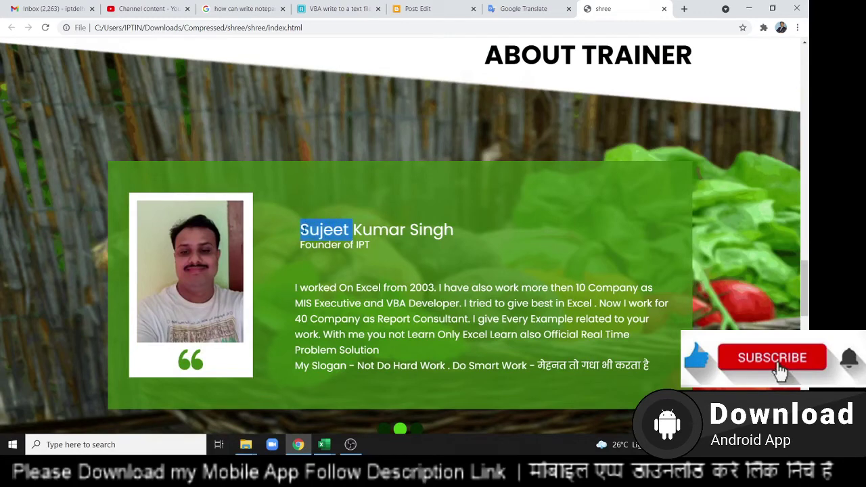
left_click(658, 365, "shift")
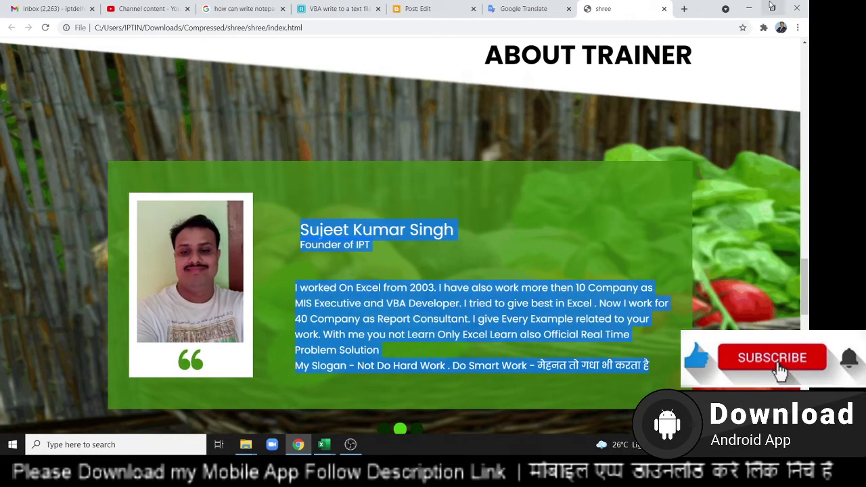
left_click(750, 9)
key("alt+Tab")
key("alt+Tab")
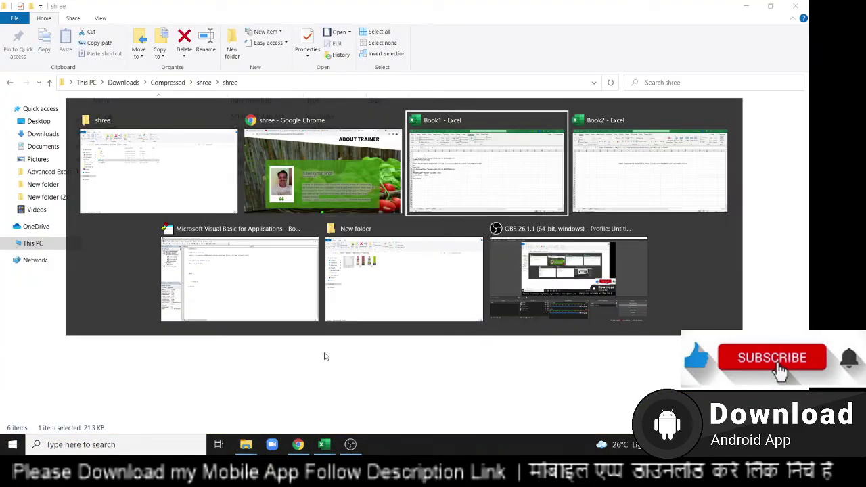
Paste the copied trainer text into cell A16 and turn off Wrap Text for it.
double_click(42, 265)
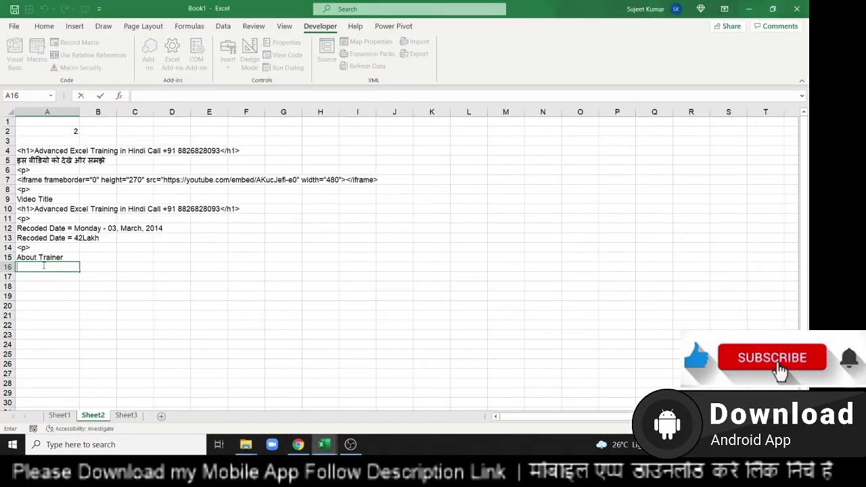
key("ctrl+v")
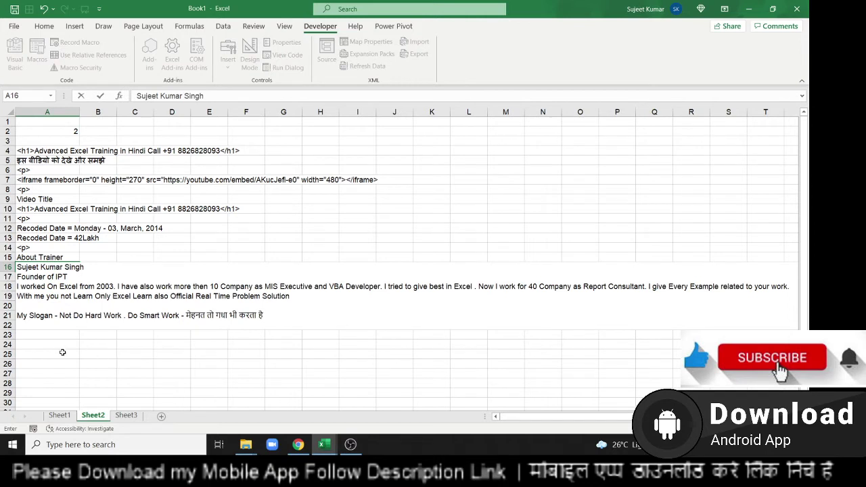
key("ctrl+Return")
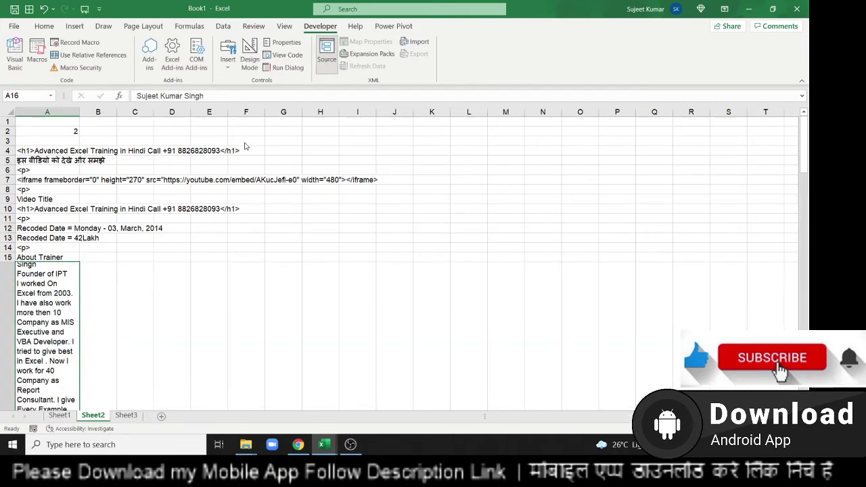
left_click(322, 62)
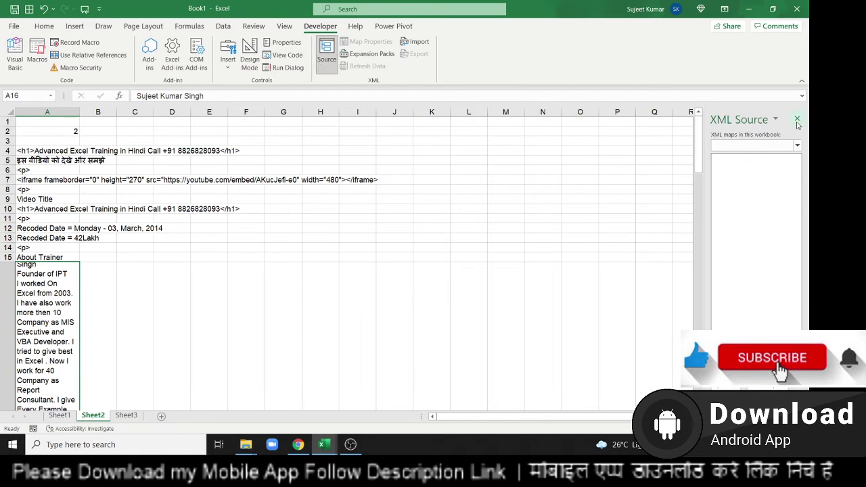
left_click(797, 119)
left_click(44, 26)
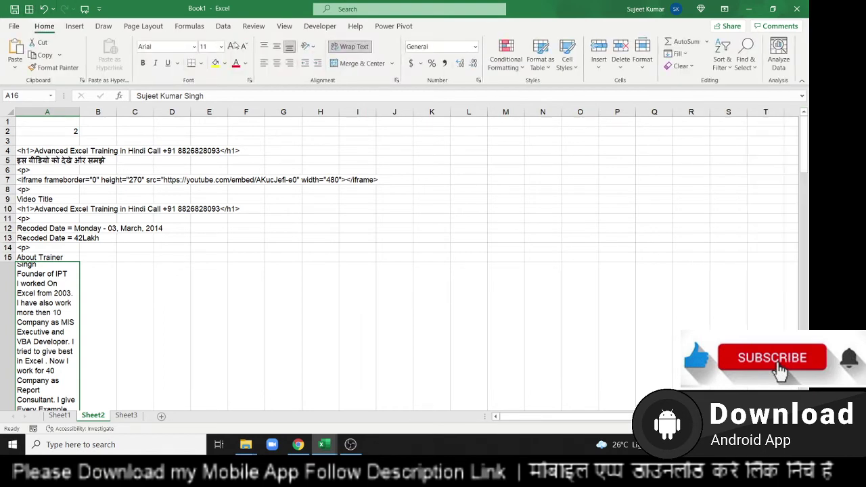
left_click(349, 46)
scroll(209, 126, "up", 5)
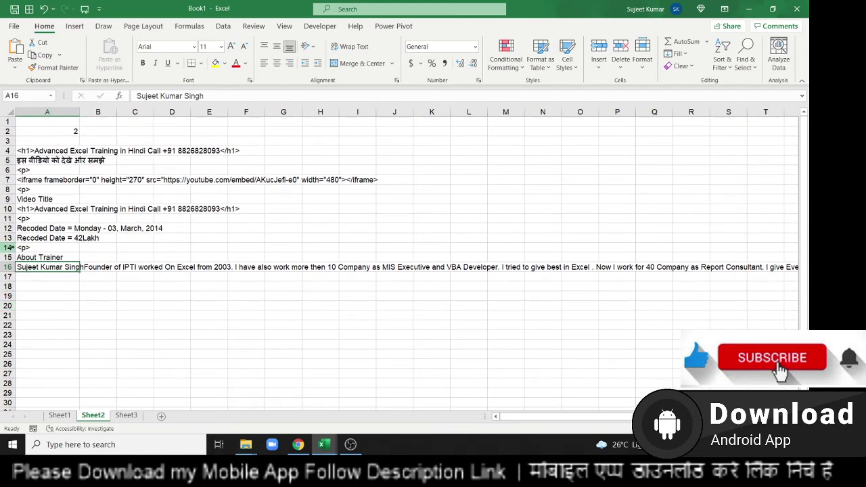
Enter the tag <p> in cell A17.
left_click(31, 277)
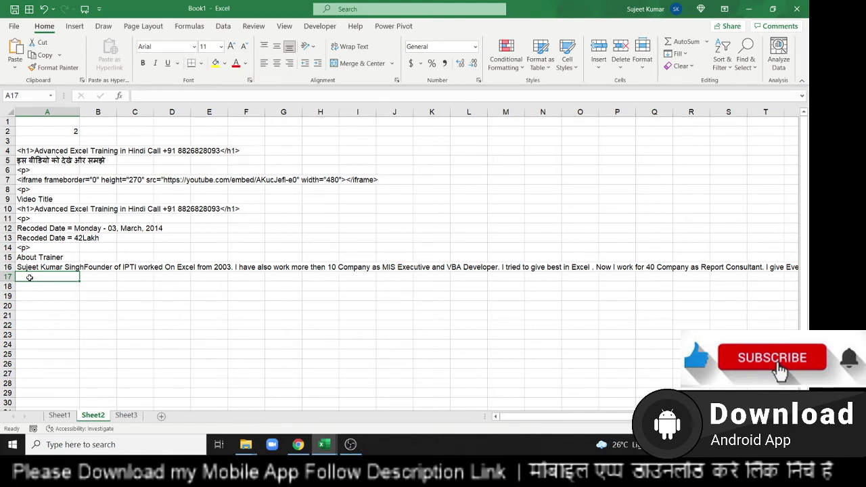
type("<p>")
key("Return")
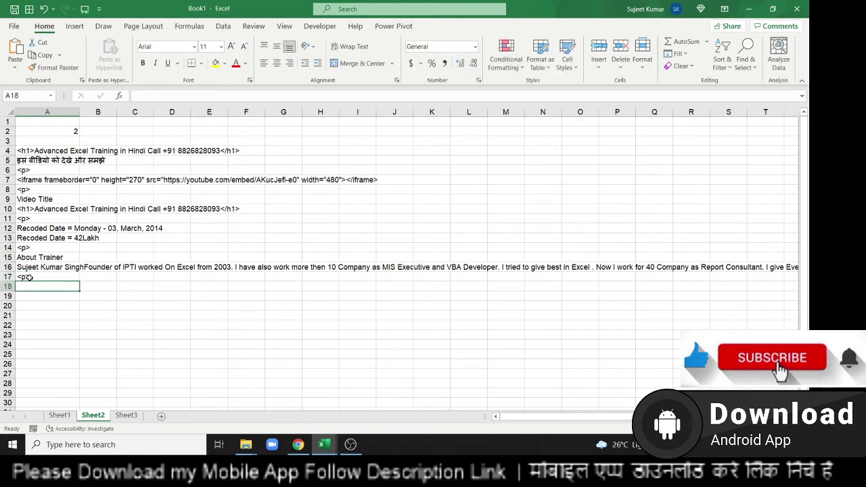
left_click(29, 277)
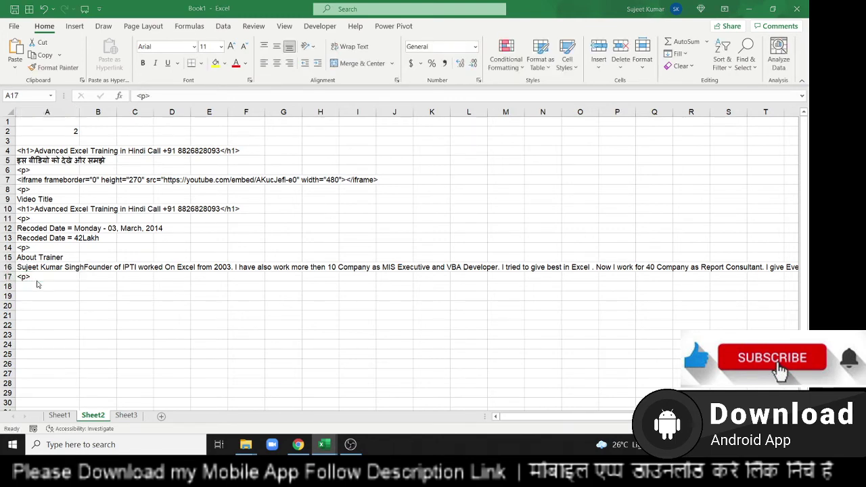
key("alt+Tab")
key("alt+Tab")
key("alt+Tab")
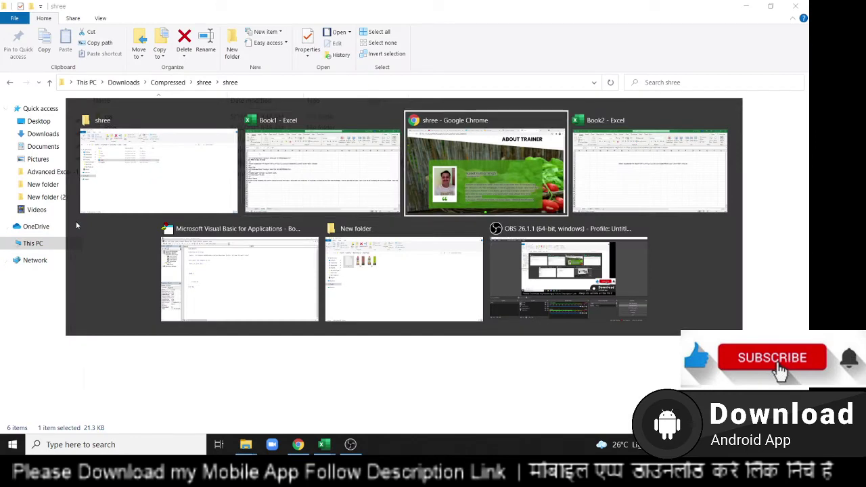
key("alt+shift+Tab")
key("alt+Tab")
key("alt+Tab")
key("alt+Tab")
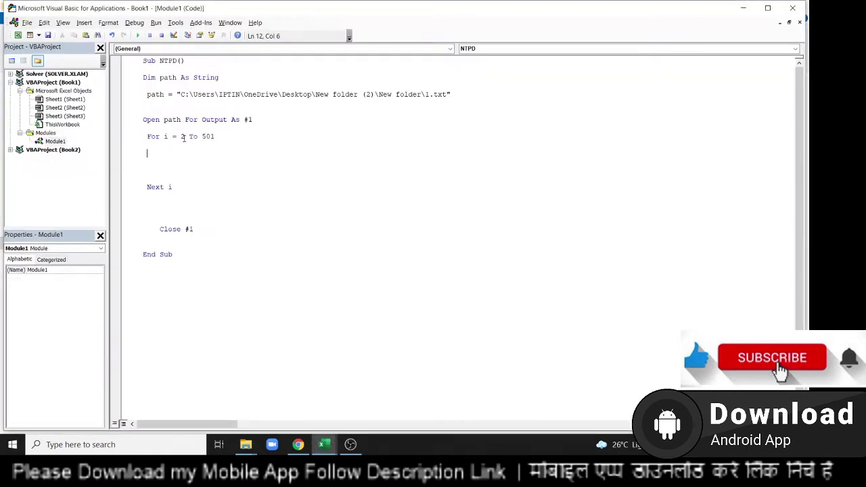
Change the For loop's end value from 501 to 2 and begin a write #1 line inside it.
double_click(202, 136)
type("2")
type("W")
type("e")
key("BackSpace")
key("BackSpace")
key("BackSpace")
type("rite ")
type("#")
type("r")
type("a")
key("BackSpace")
key("BackSpace")
key("alt+Tab")
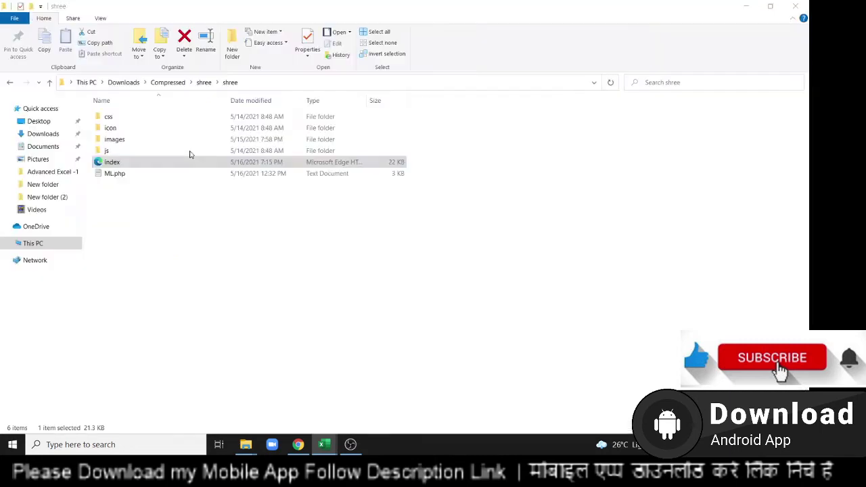
key("alt+Tab")
key("alt+Tab")
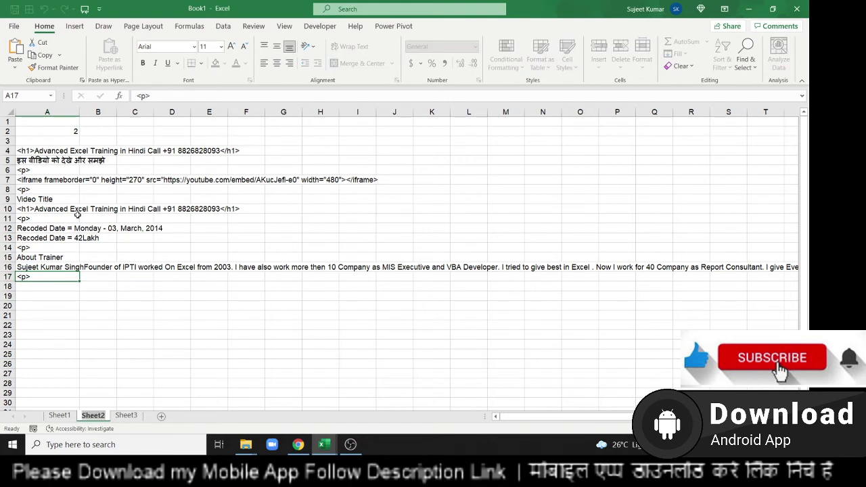
Finish the loop line as Write #1, Sheets("Sheet2").Range("A4").Value.
left_click(53, 147)
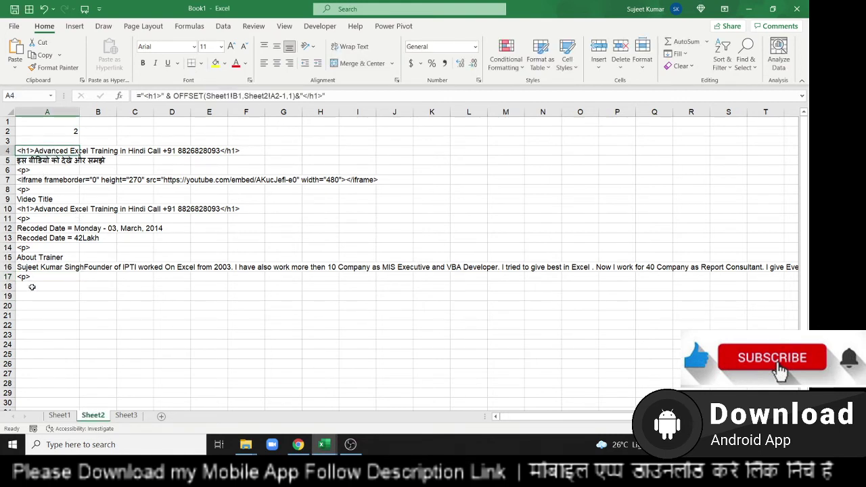
key("alt+Tab")
key("alt+Tab")
key("Tab")
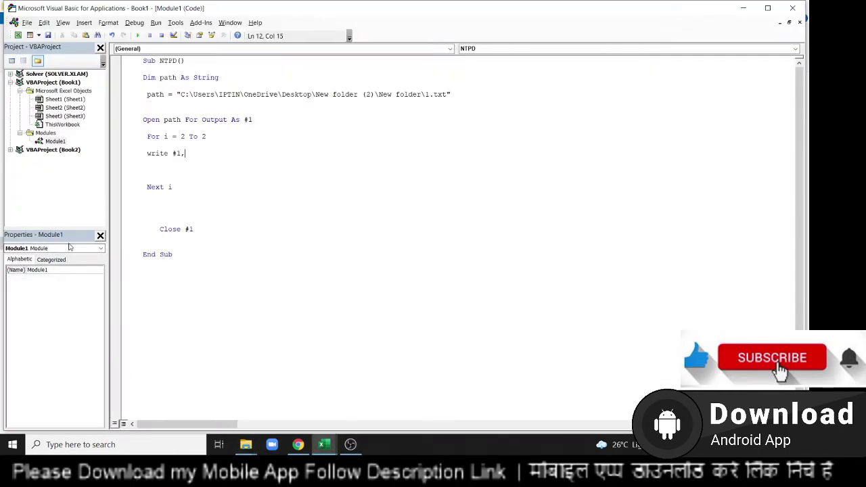
type("sheets")
type("(\"Sheet2")
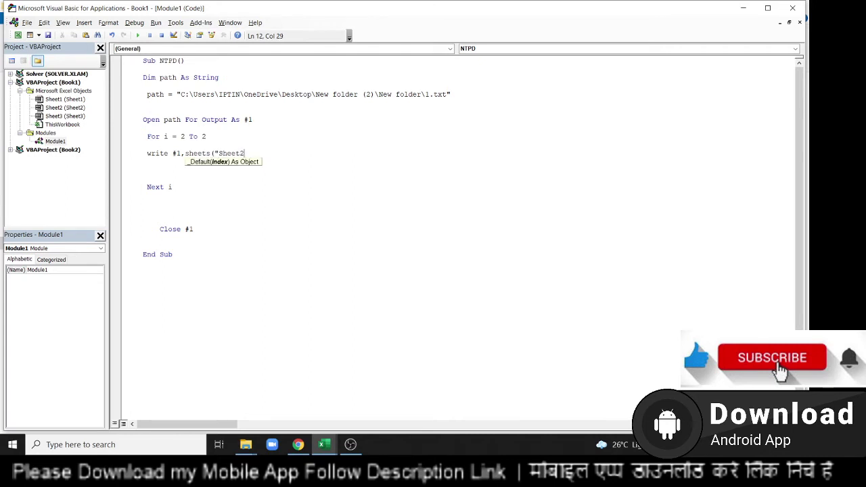
type("\")")
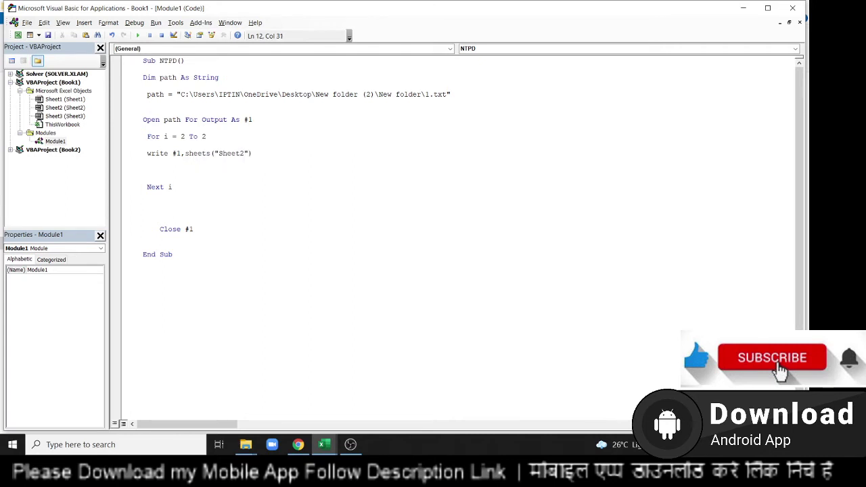
type(".range")
type("(\"A")
key("alt+Tab")
key("alt+Tab")
key("Tab")
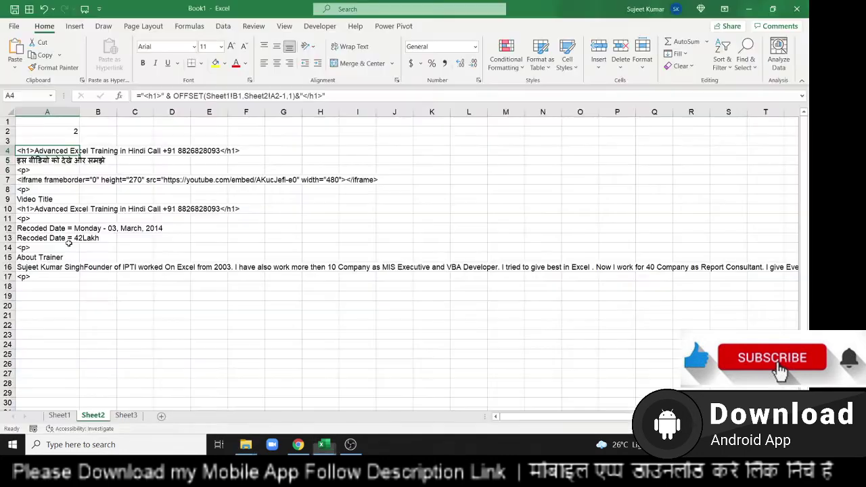
key("alt+Tab")
key("alt+Tab")
key("Tab")
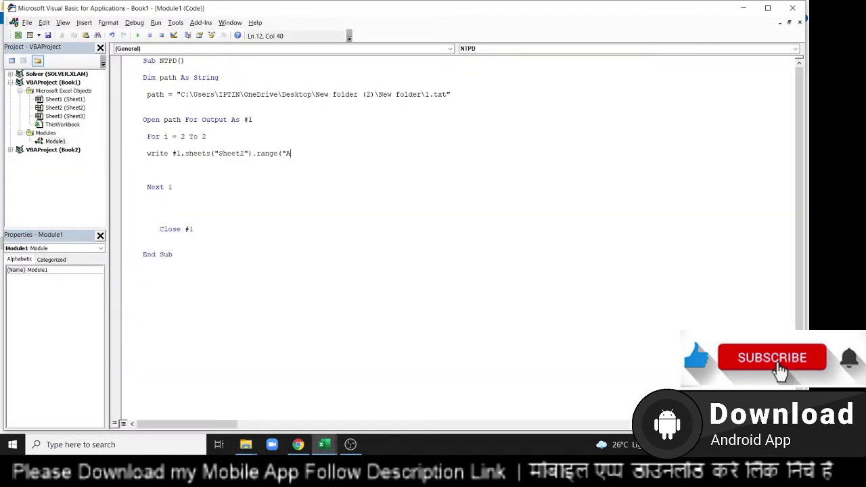
type("4\").V")
type("alue")
key("Return")
Copy the Write #1 line and paste it below until there are sixteen identical lines.
key("shift+Down")
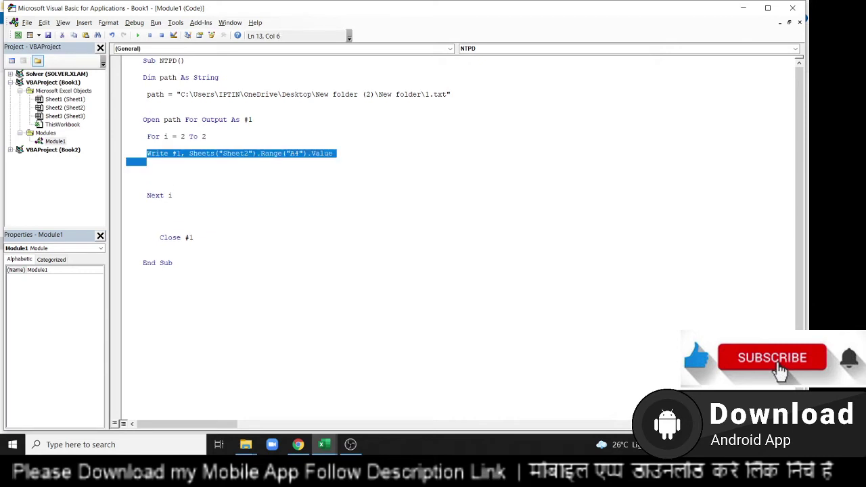
left_click(147, 144)
key("shift+Down")
key("shift+Left")
key("shift+Left")
key("shift+Left")
key("shift+Left")
key("shift+Left")
key("shift+Left")
key("ctrl+c")
key("End")
key("Return")
key("ctrl+v")
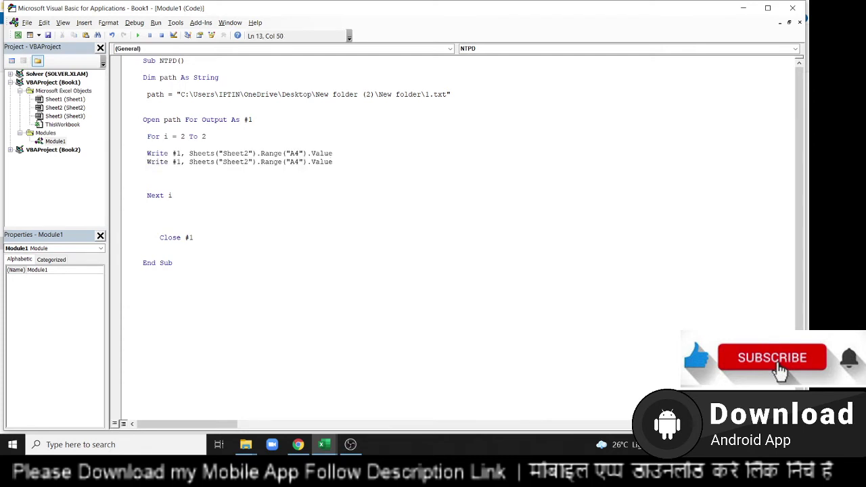
key("Return")
key("ctrl+v")
key("Return")
key("ctrl+v")
key("Return")
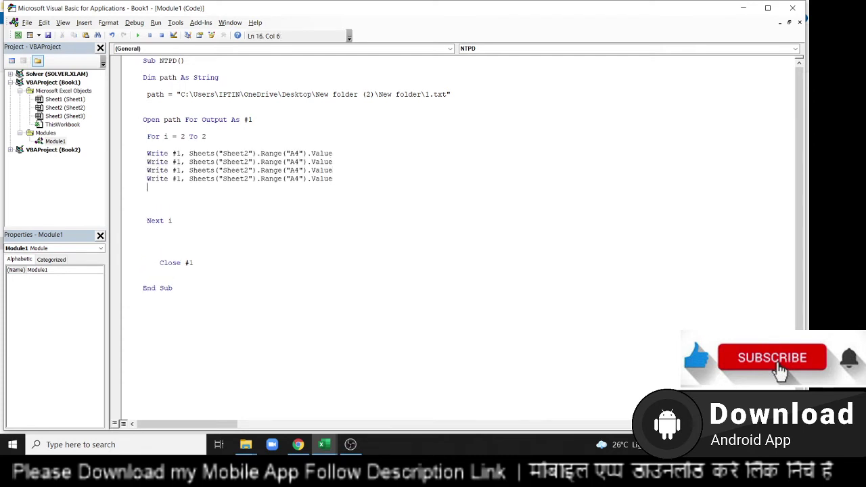
key("ctrl+v")
key("ctrl+v")
key("ctrl+z")
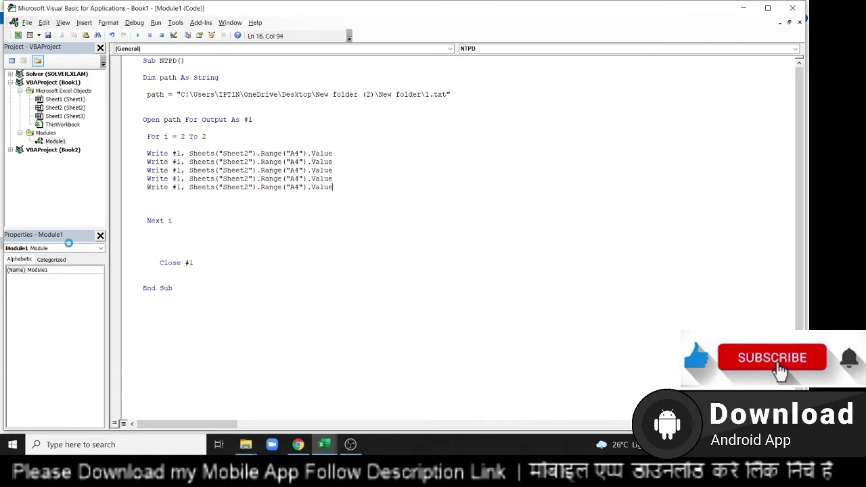
key("Return")
key("ctrl+v")
key("Return")
key("ctrl+v")
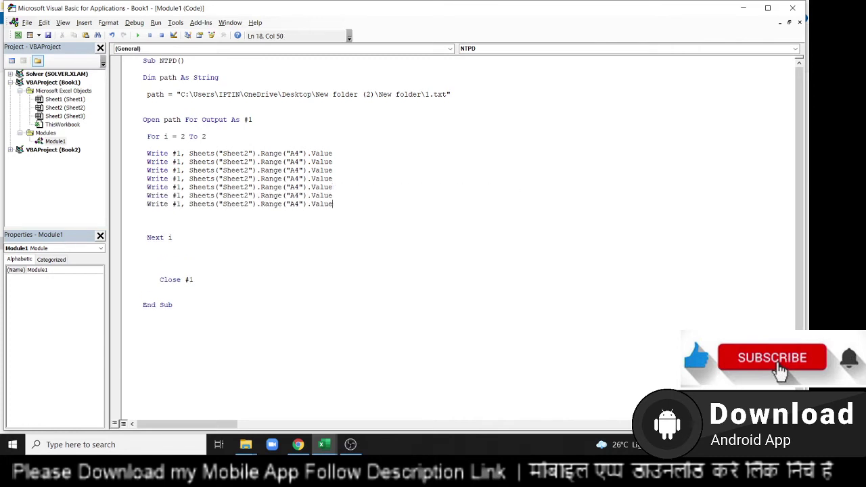
key("Return")
key("ctrl+v")
key("Return")
key("ctrl+v")
key("Return")
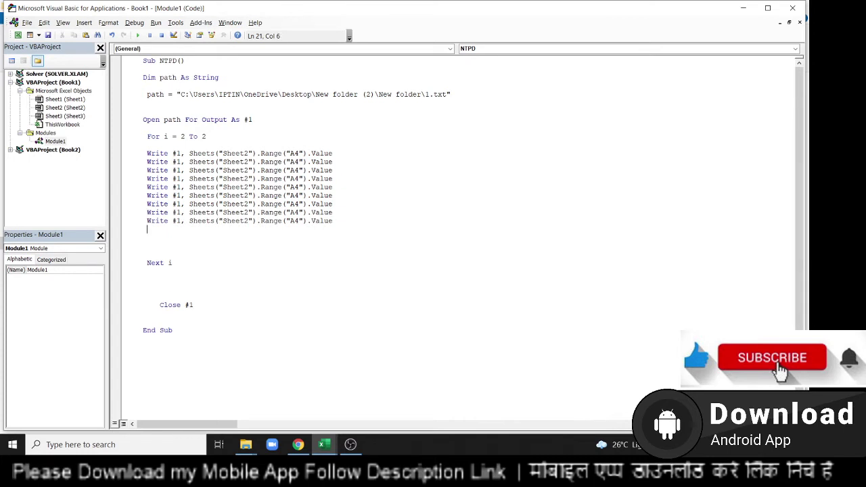
key("ctrl+v")
key("Return")
key("ctrl+v")
key("Return")
key("ctrl+v")
key("Return")
key("ctrl+v")
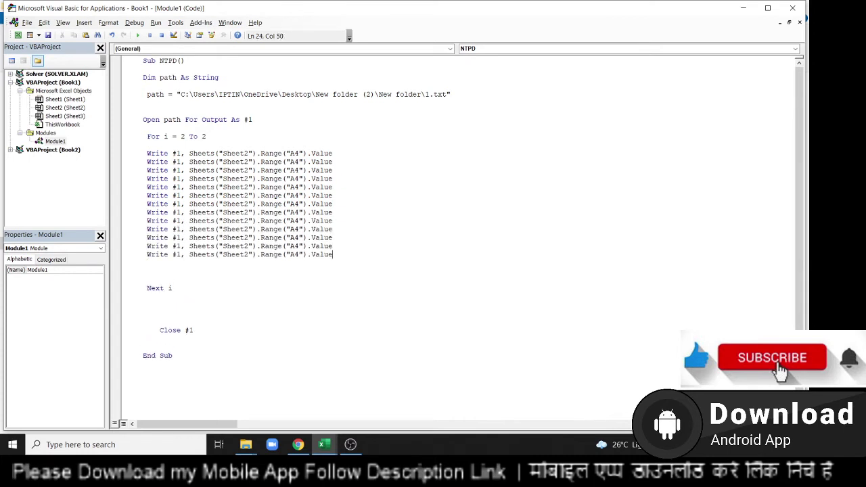
key("Return")
key("ctrl+v")
key("Return")
key("ctrl+v")
key("ctrl+v")
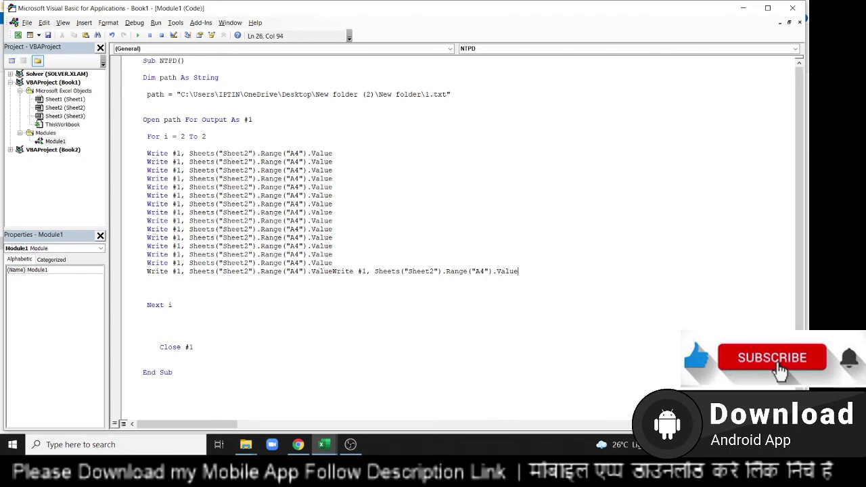
key("ctrl+z")
key("Return")
key("ctrl+v")
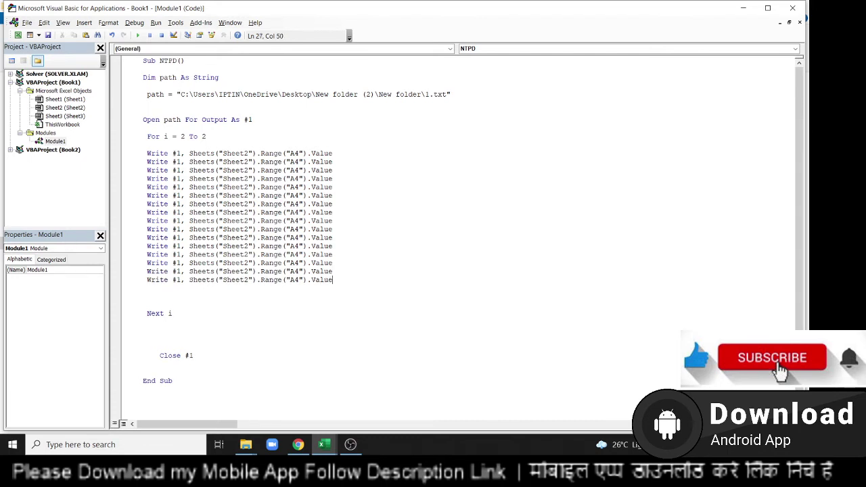
key("Return")
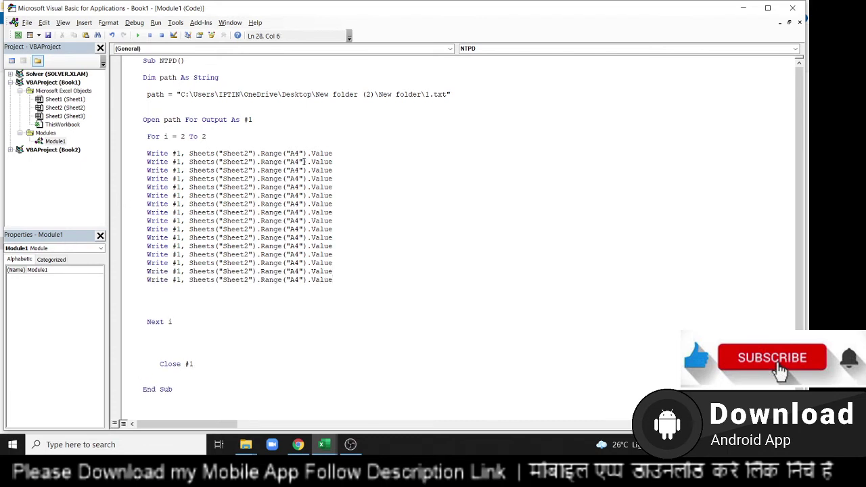
left_click(298, 162)
Change the Range references on the following Write lines to A5 through A10.
key("BackSpace")
type("5")
key("Down")
key("BackSpace")
key("Down")
type("6")
key("BackSpace")
type("7")
key("BackSpace")
type("8")
key("Down")
key("BackSpace")
type("9")
key("Down")
key("BackSpace")
type("10")
Change the remaining Range references to A11 through A17.
key("BackSpace")
type("11")
key("Down")
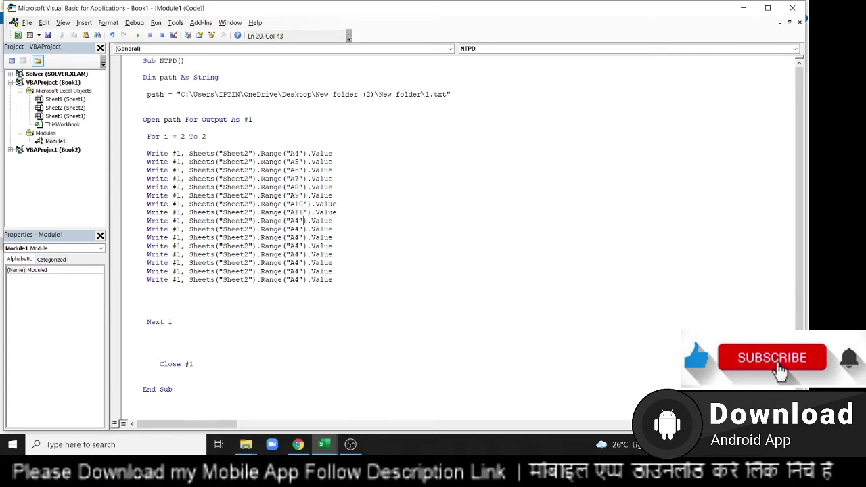
key("BackSpace")
type("12")
key("Down")
key("BackSpace")
type("13")
key("Down")
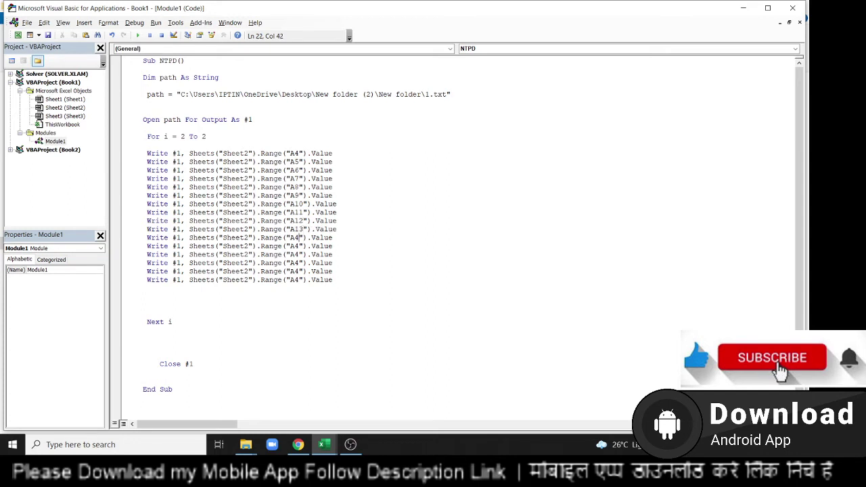
key("BackSpace")
type("1")
type("4")
key("BackSpace")
type("15")
key("Down")
key("BackSpace")
type("16")
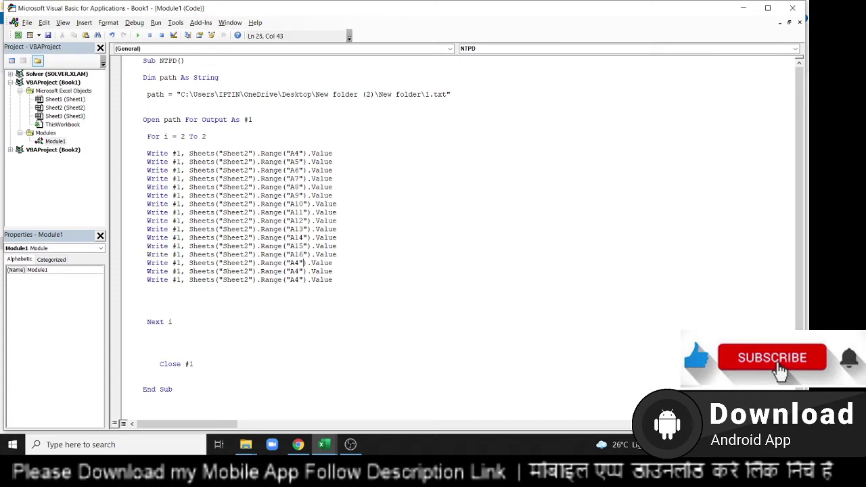
key("BackSpace")
type("17")
Delete the two leftover Write lines that still read cell A4.
left_click(147, 272)
left_click(126, 398)
left_click(143, 68)
mouse_move(333, 280)
left_mouse_down()
mouse_move(172, 280)
mouse_move(151, 272)
left_mouse_up()
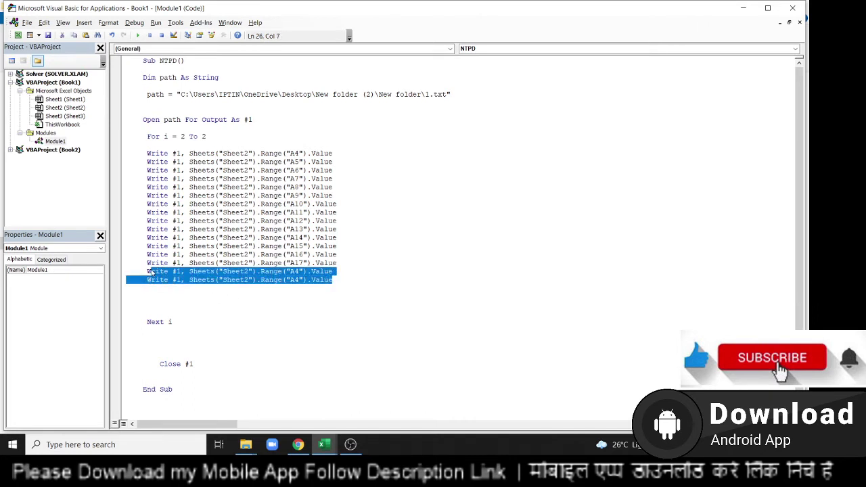
key("Delete")
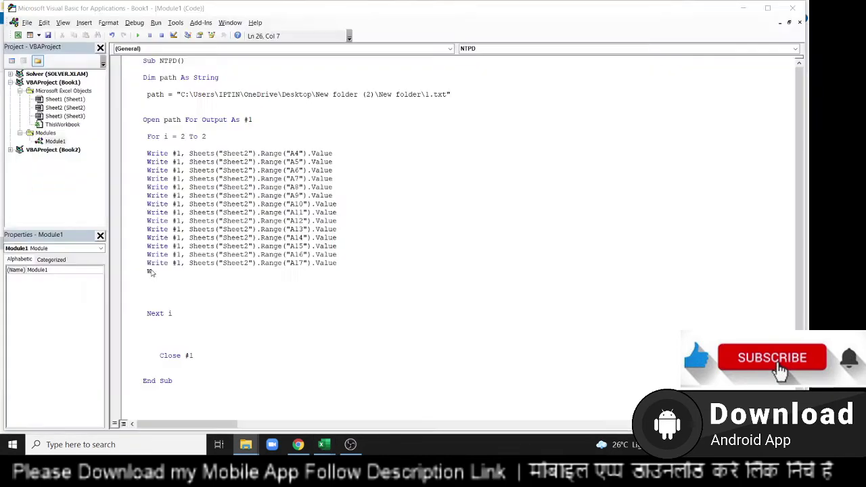
Run the macro, dismiss the compile error, and reset the paused code.
left_click(137, 35)
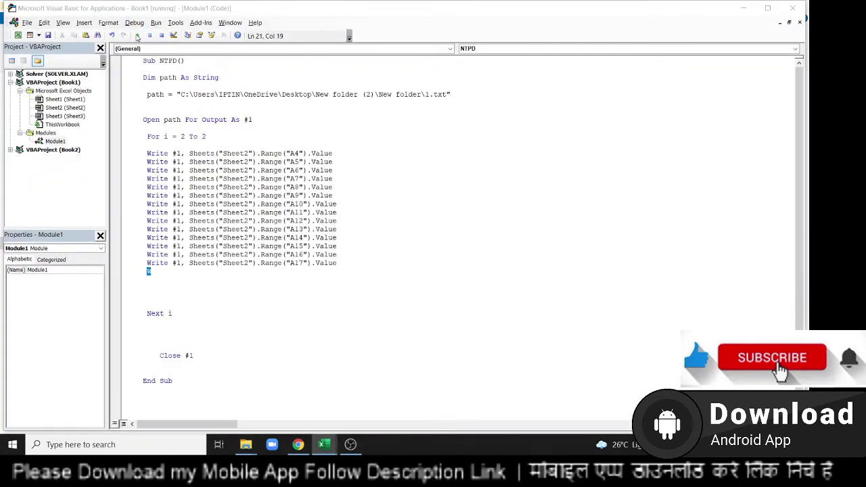
left_click(397, 266)
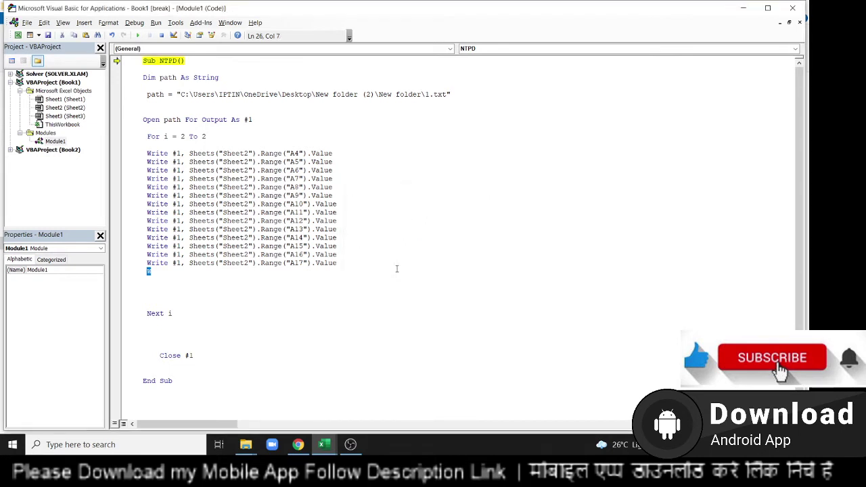
left_click(161, 36)
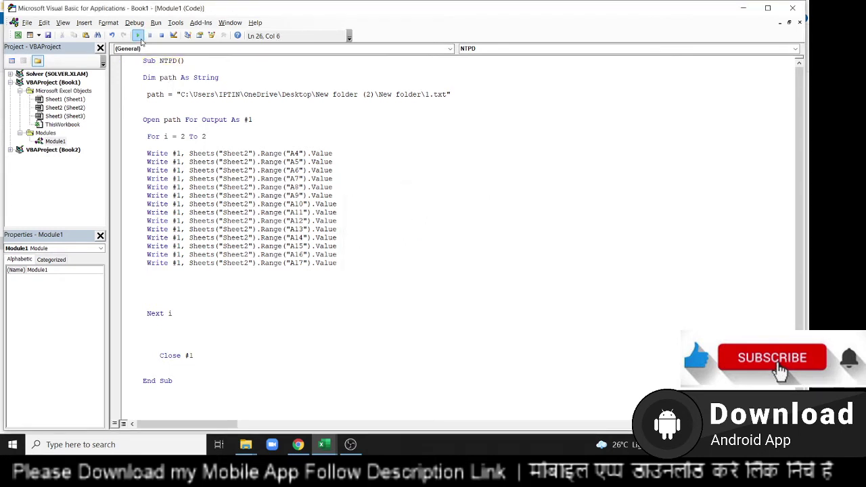
Open exported file 1 in Notepad and inspect its HTML lines and unreadable characters.
mouse_move(246, 446)
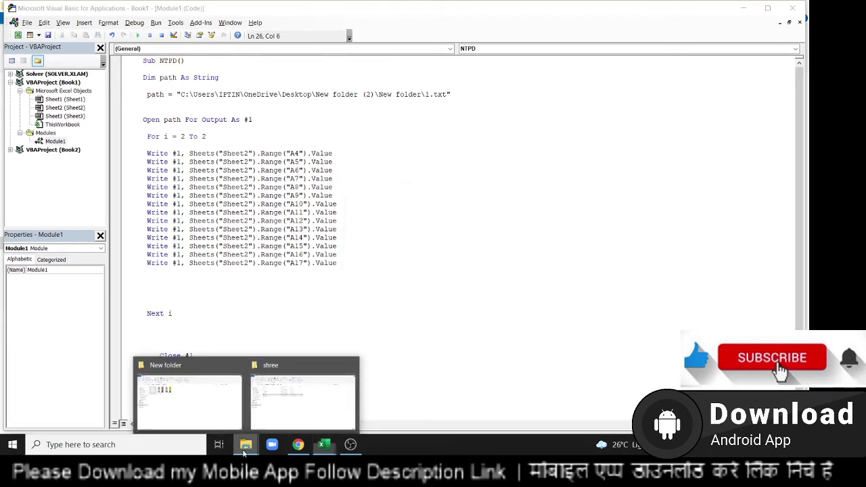
left_click(219, 414)
double_click(128, 130)
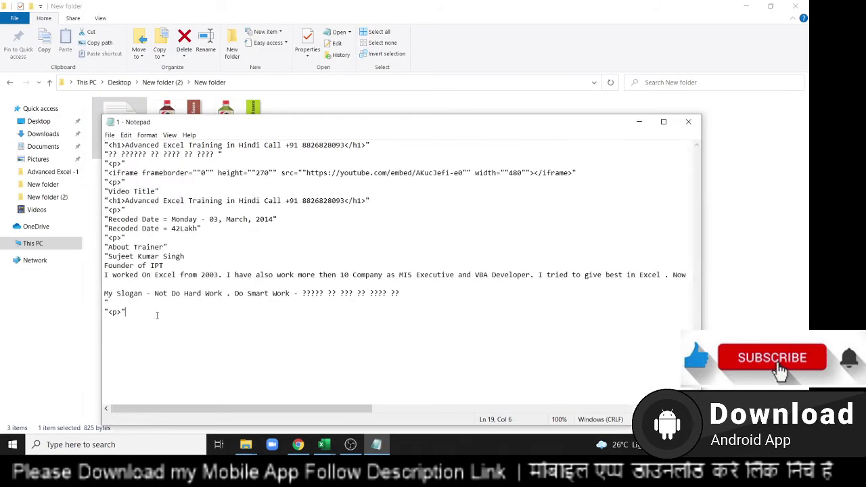
double_click(336, 295)
double_click(157, 155)
left_click(426, 298)
scroll(450, 279, "right", 2)
scroll(451, 279, "left", 2)
scroll(451, 279, "right", 5)
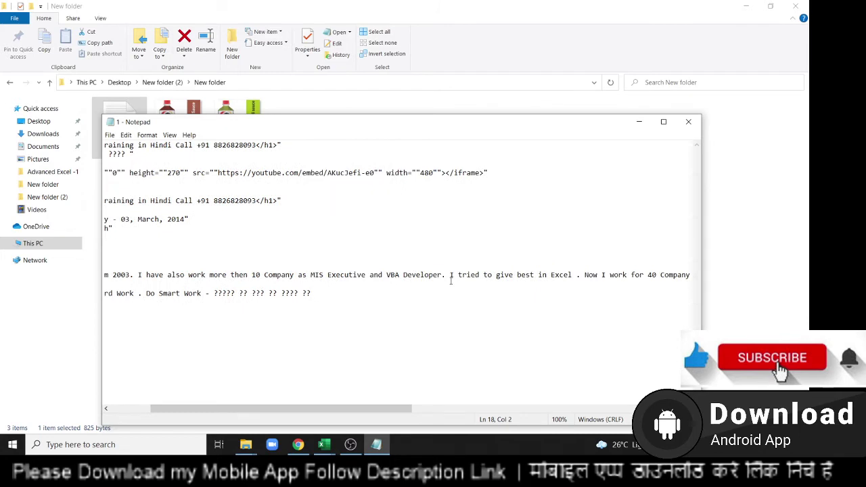
scroll(451, 279, "left", 3)
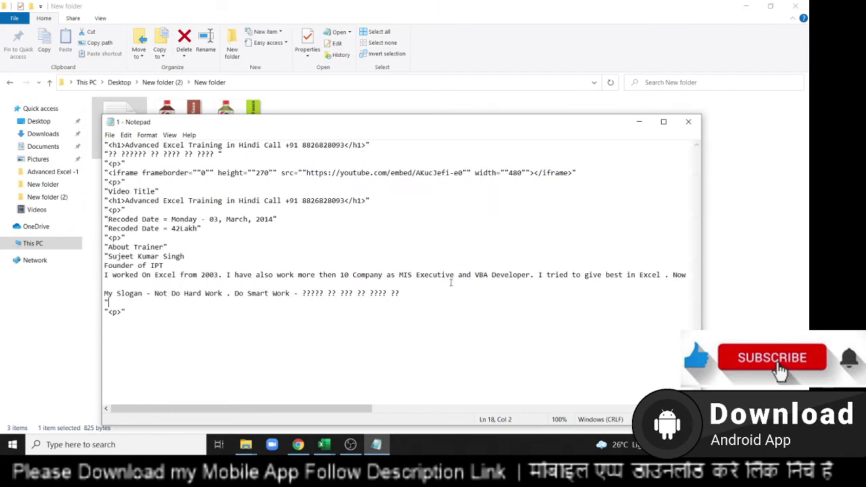
Switch back to the Book1 Excel workbook.
key("alt+Tab")
key("alt+Tab")
key("alt+Tab")
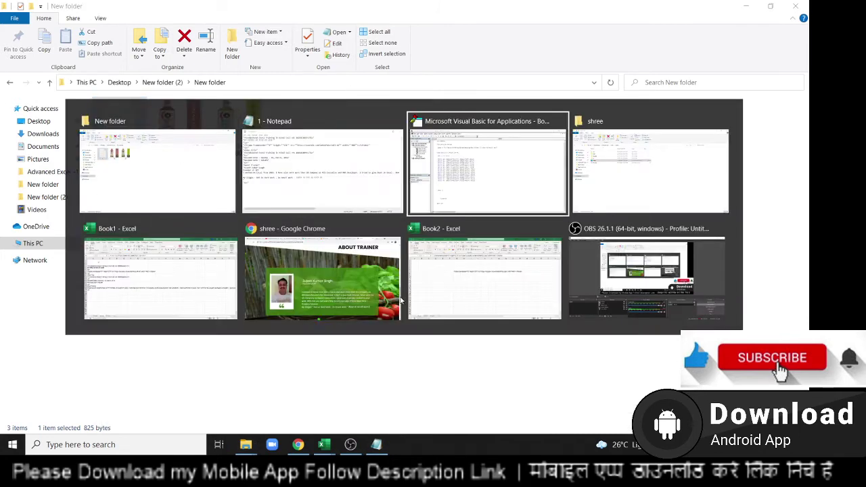
key("alt+Tab")
key("alt+shift+Tab")
key("alt+Tab")
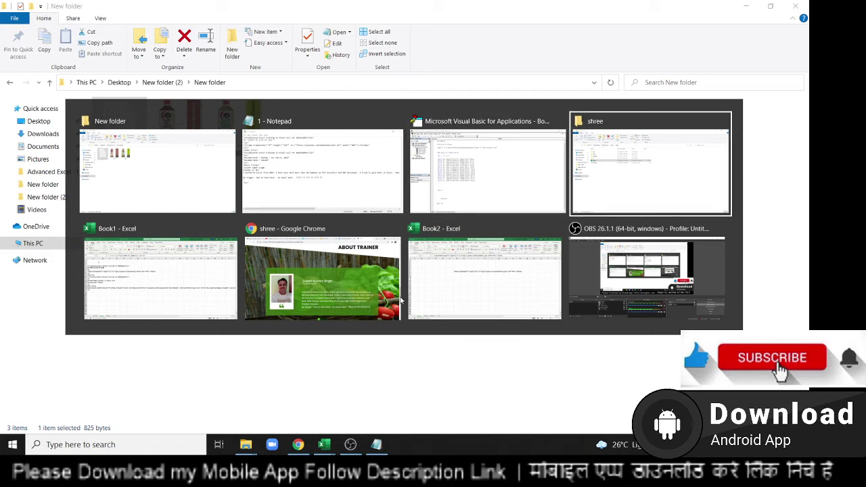
key("alt+Tab")
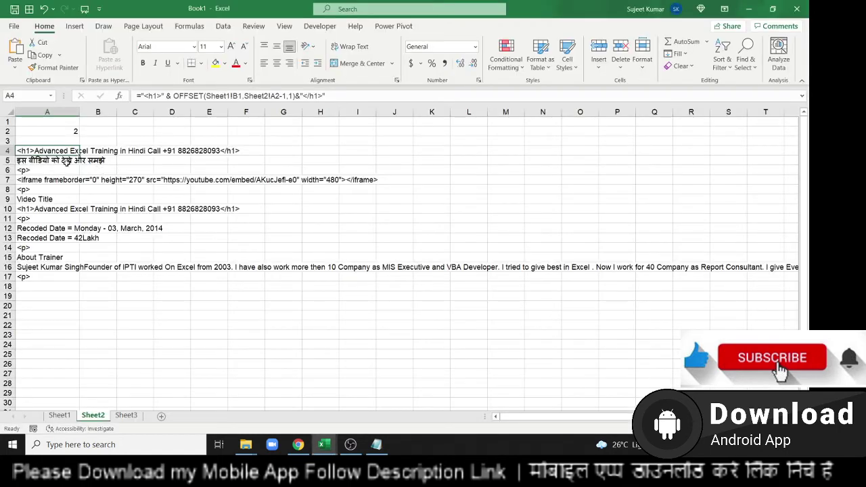
Replace the Hindi slogan in cell A5 with 'Watch This Video Now'.
left_click(66, 162)
type("wAT")
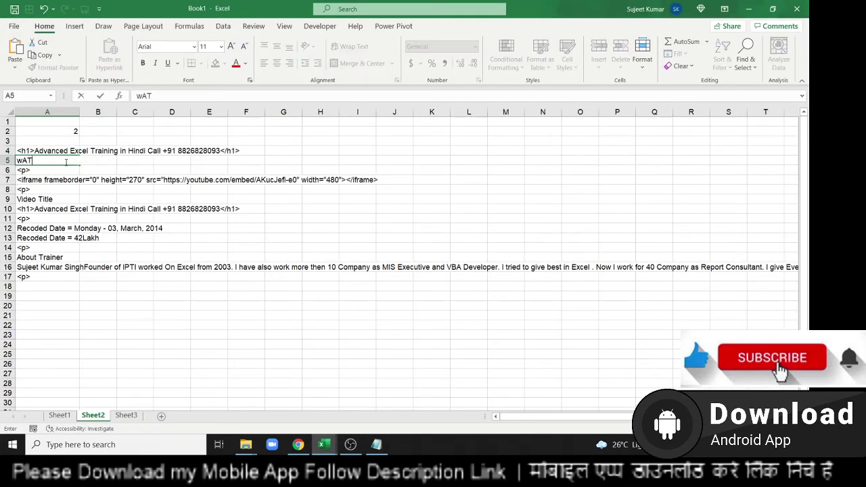
key("BackSpace")
key("BackSpace")
key("BackSpace")
type("Wa")
type("tch ")
type("This Vide")
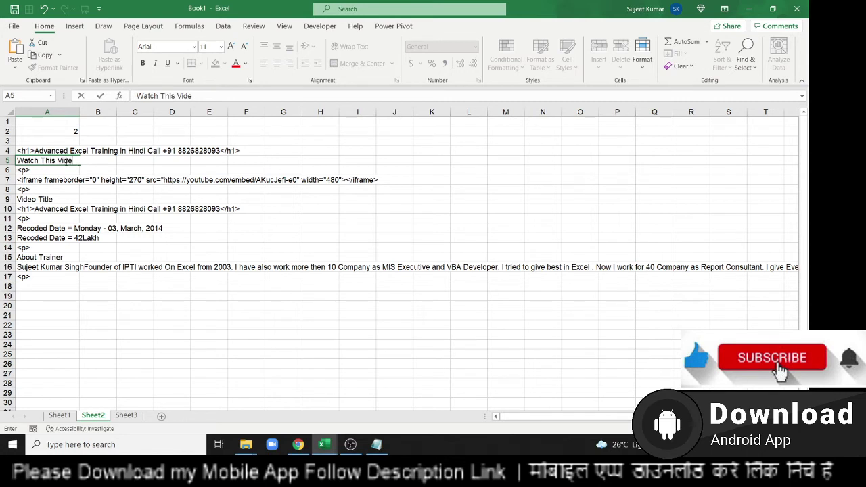
type("o No")
type("w")
key("Return")
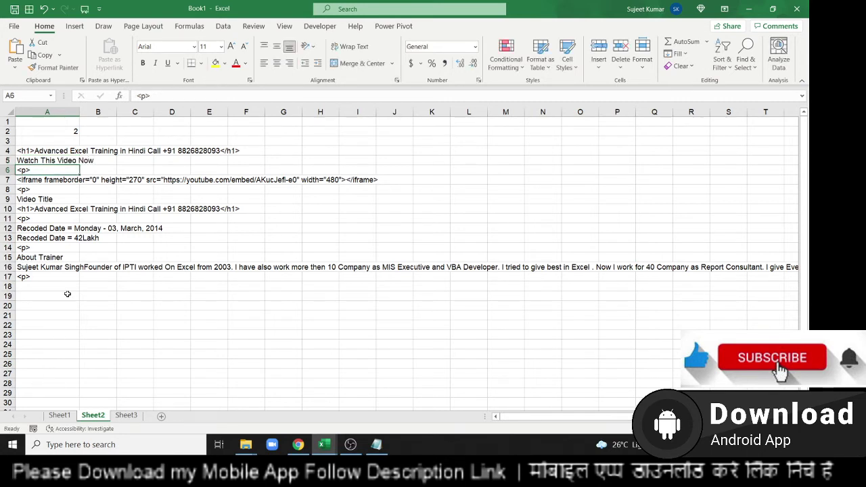
In the exported file, check the <p> tags, the <iframe tag and its height value.
key("alt+Tab")
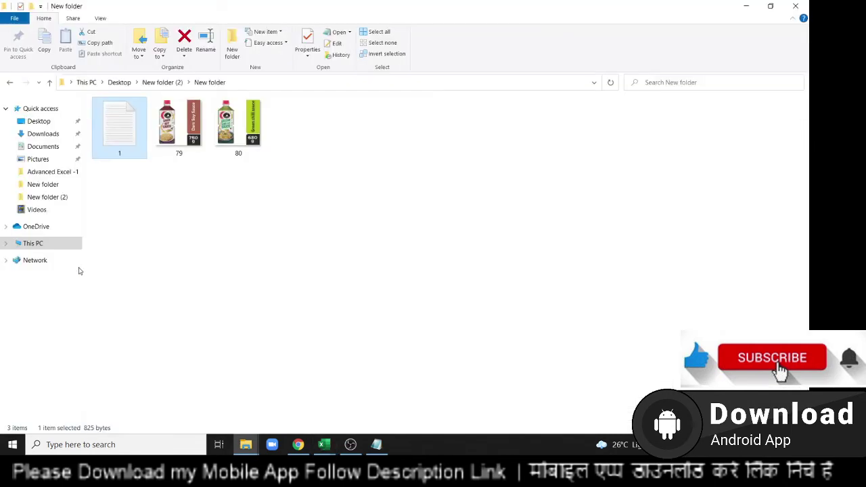
key("alt+Tab")
key("alt+Tab")
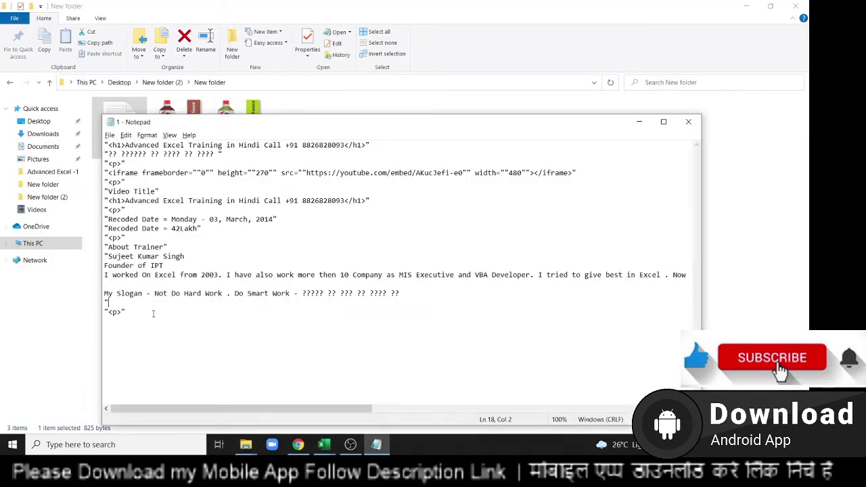
key("alt+Tab")
key("alt+Tab")
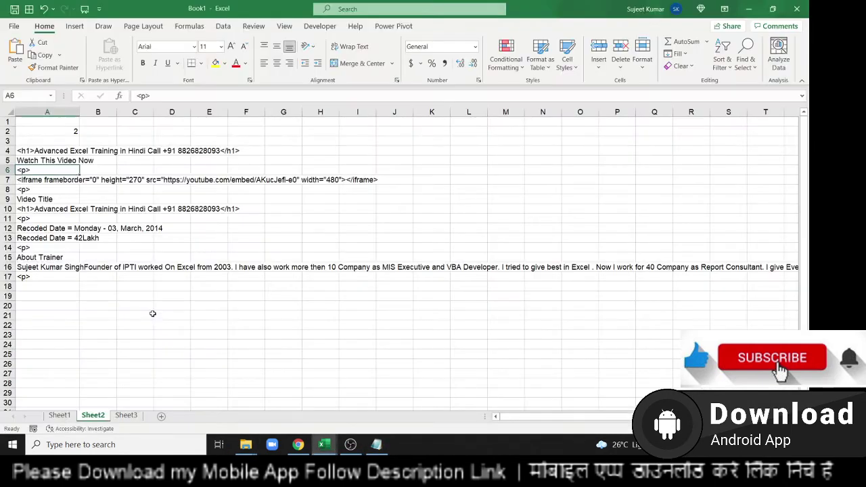
key("alt+Tab")
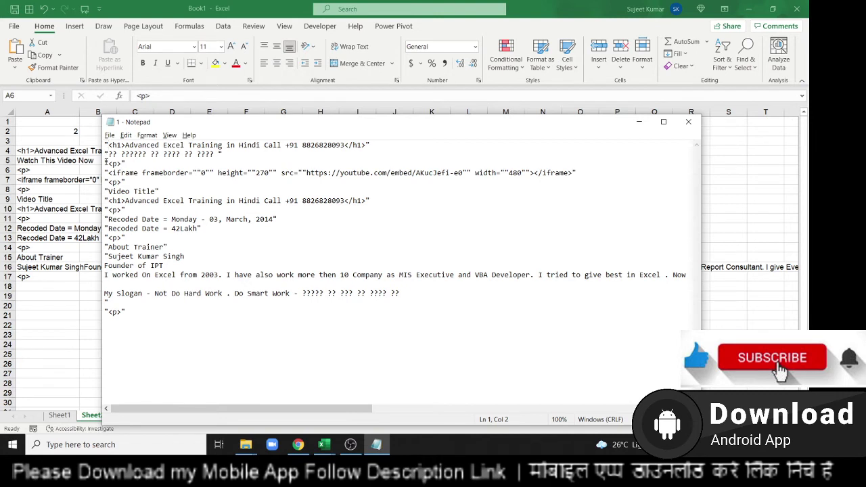
left_click_drag(105, 163, 125, 163)
double_click(107, 174)
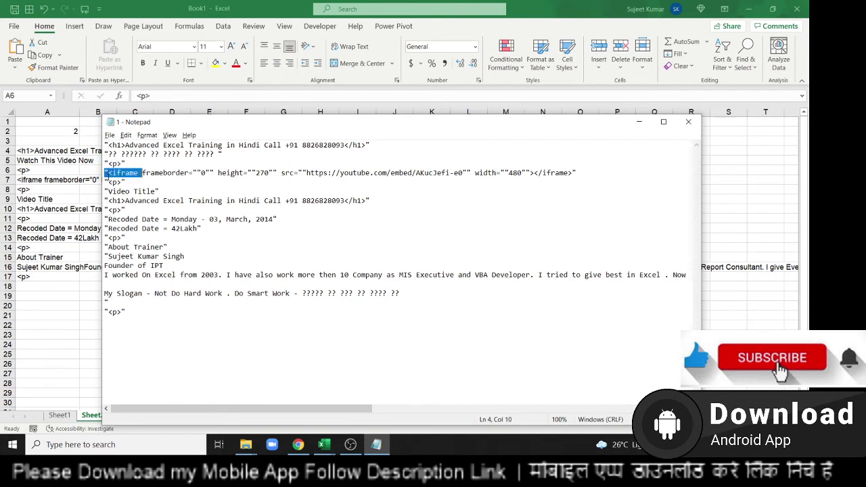
left_click_drag(105, 210, 126, 210)
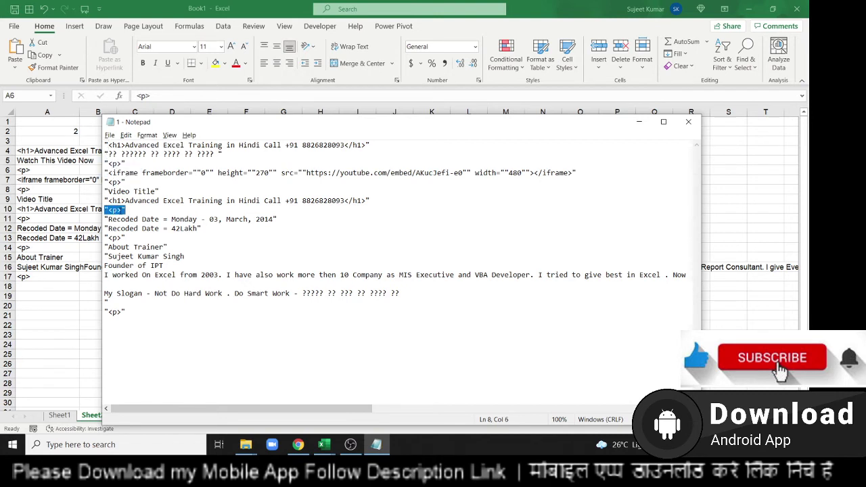
left_click(278, 174)
double_click(278, 174)
left_click(278, 185)
Cross-check the long exported lines against the sheet, then close the Notepad file.
key("alt+Tab")
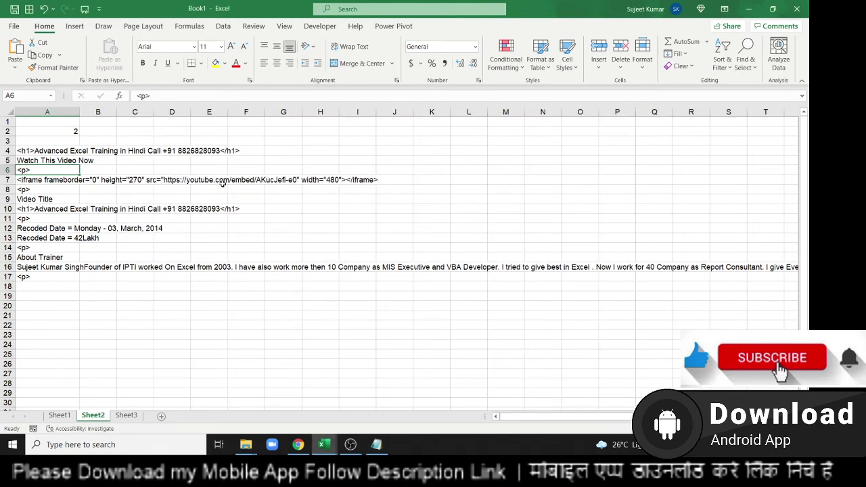
key("alt+Tab")
scroll(303, 219, "right", 3)
scroll(304, 231, "left", 5)
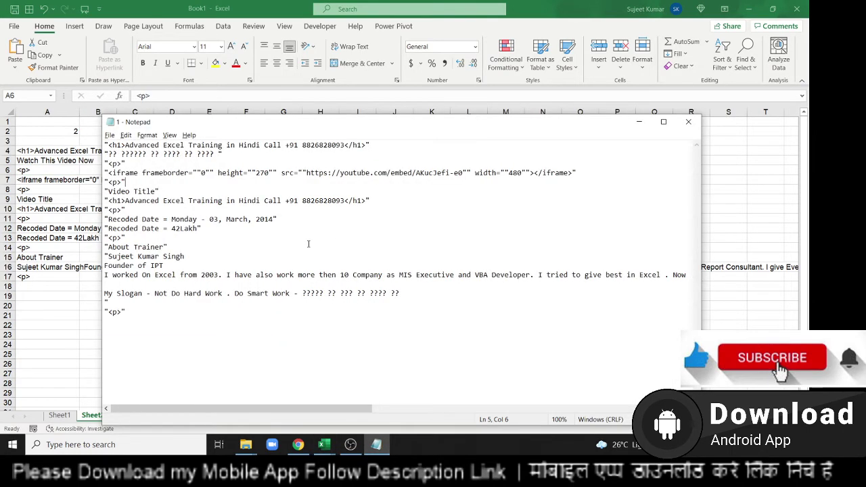
scroll(308, 245, "right", 3)
scroll(308, 244, "right", 2)
scroll(309, 244, "right", 2)
scroll(310, 243, "right", 2)
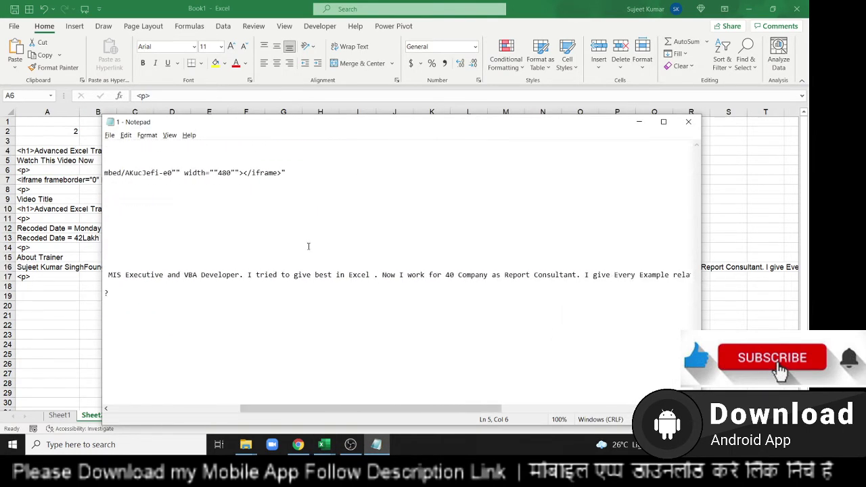
scroll(311, 243, "left", 4)
scroll(311, 244, "left", 4)
scroll(311, 244, "left", 2)
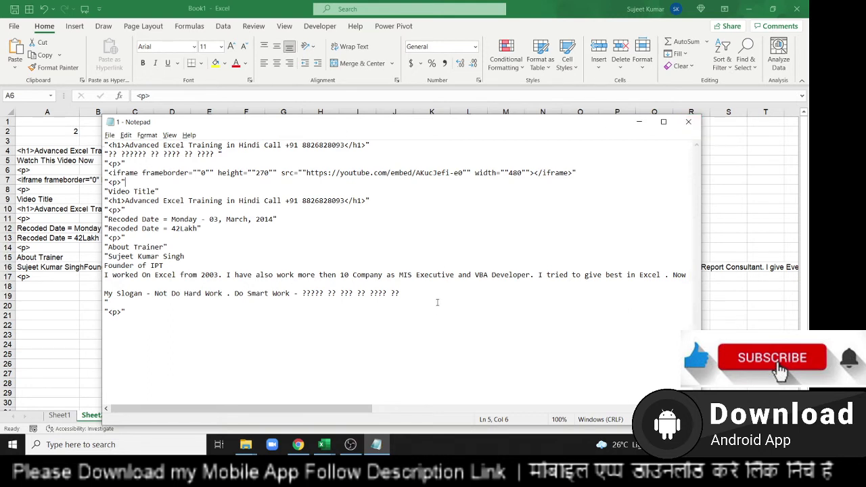
double_click(124, 312)
left_click(688, 122)
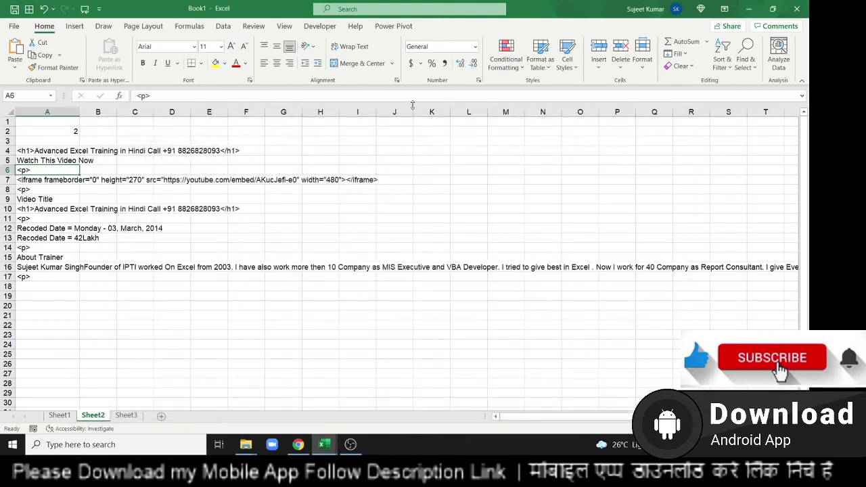
Enter =TEXTJOIN("",TRUE,A4:A17) in cell D2 to merge the HTML rows.
key("ctrl+Down")
left_click(58, 296)
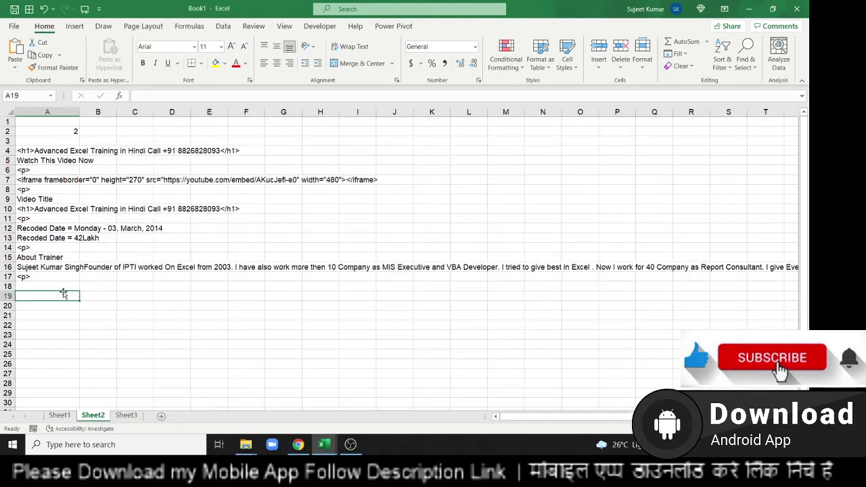
left_click(161, 131)
type("=")
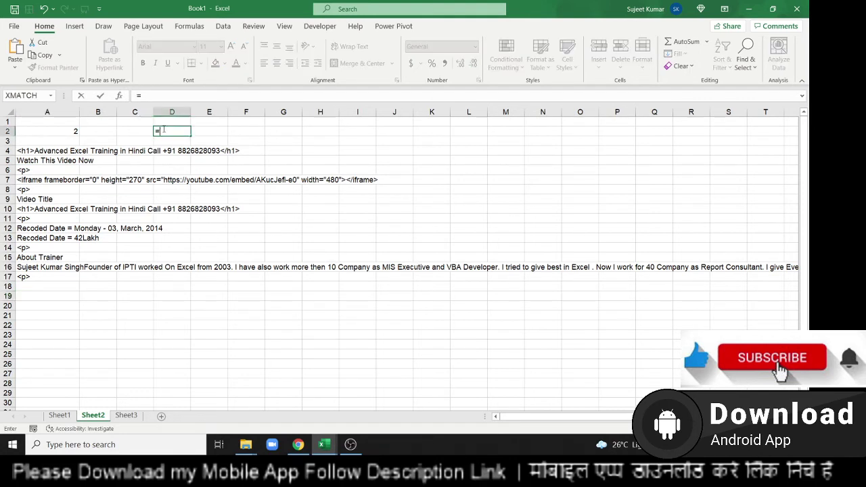
type("te")
key("Down")
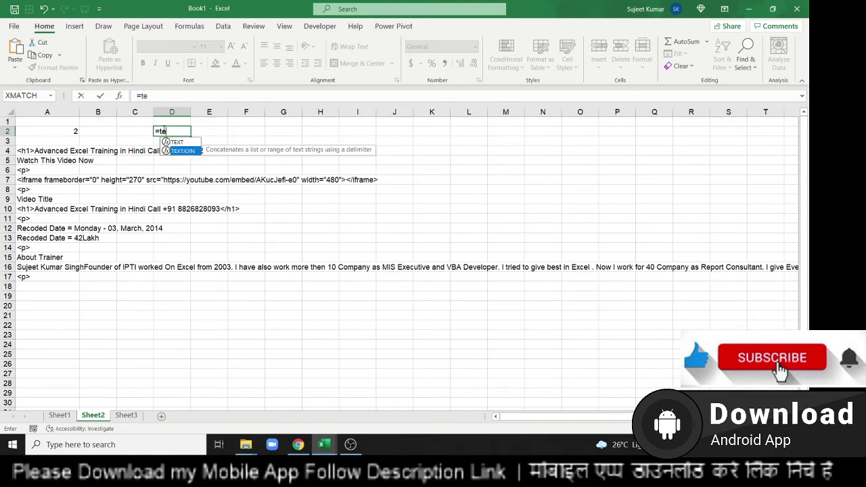
key("Tab")
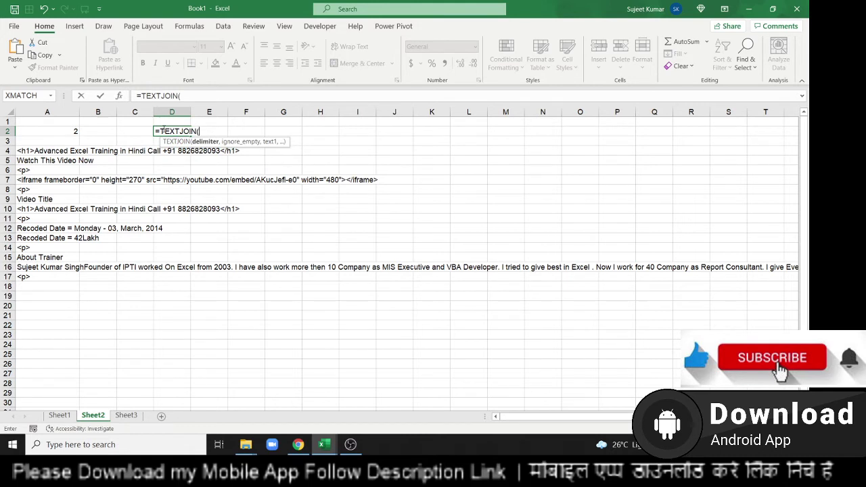
type("\"\"")
type(",")
key("Tab")
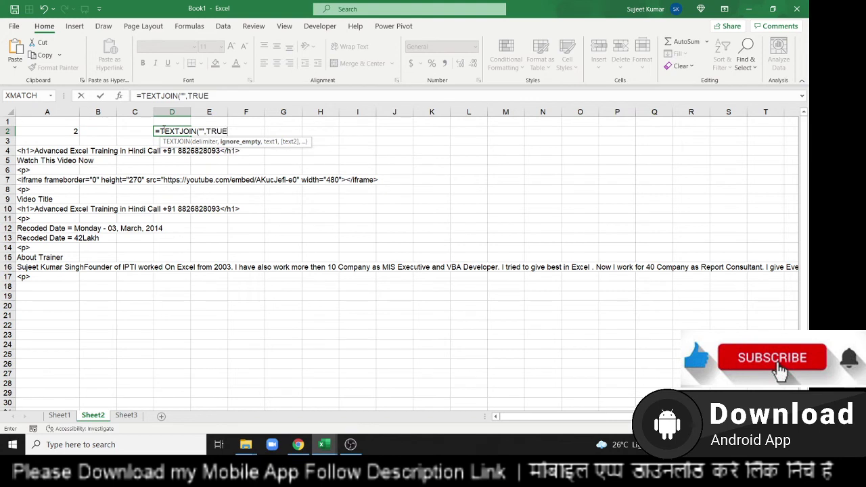
type(",")
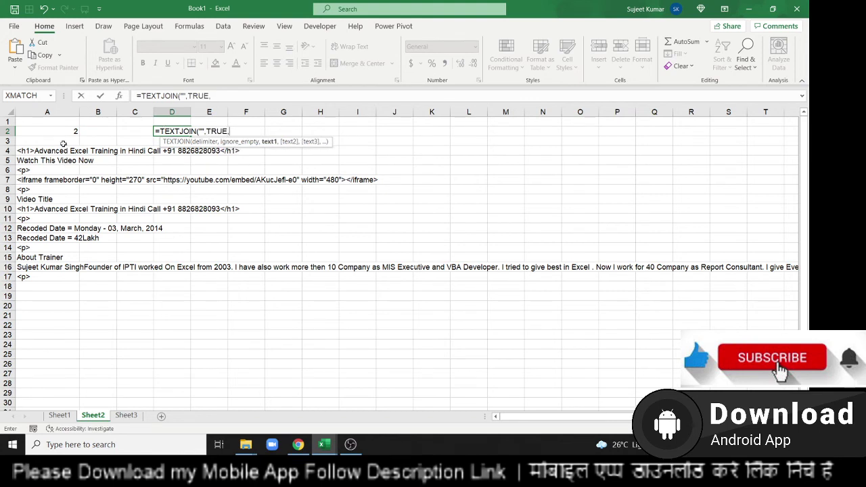
left_click_drag(63, 146, 65, 274)
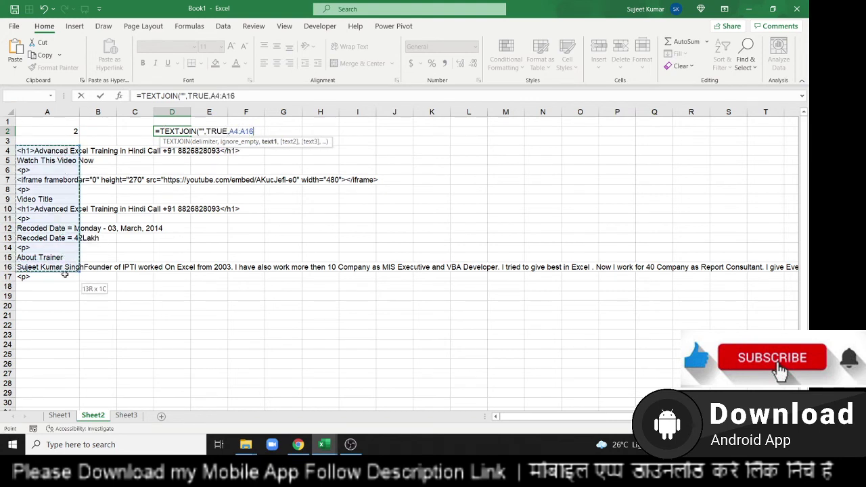
key("Return")
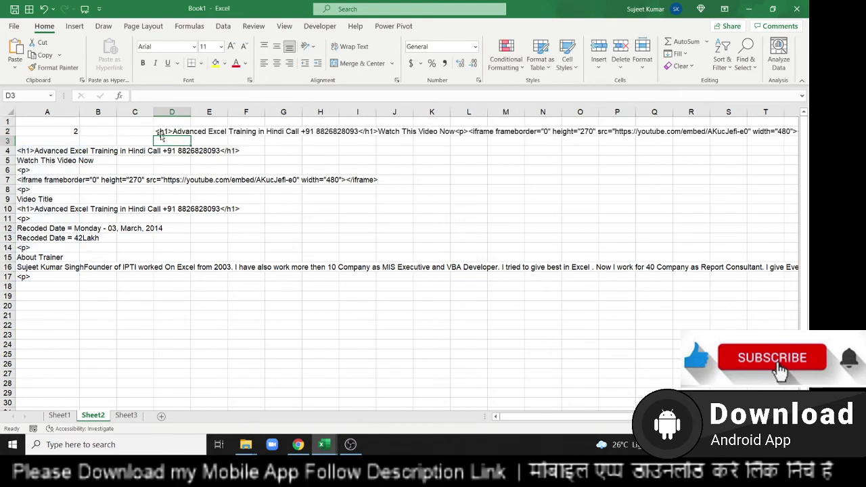
left_click(162, 132)
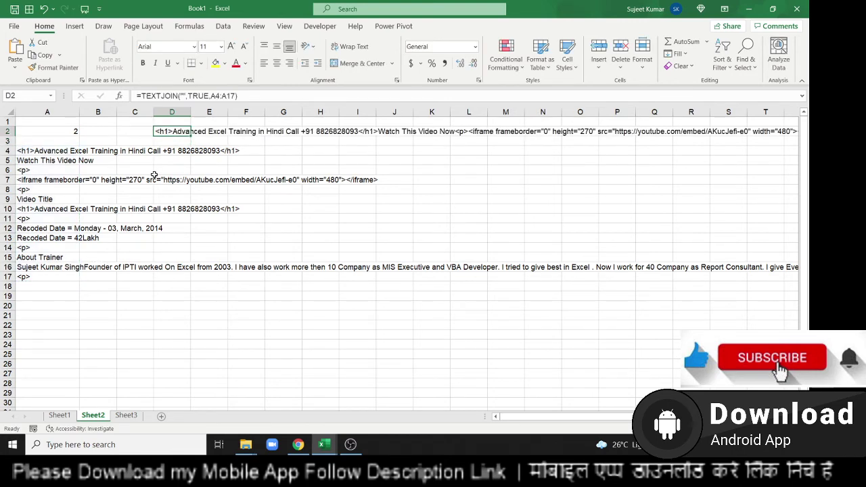
key("alt+Tab")
key("alt+Tab")
key("alt+Tab")
key("alt+Tab")
key("alt+Tab")
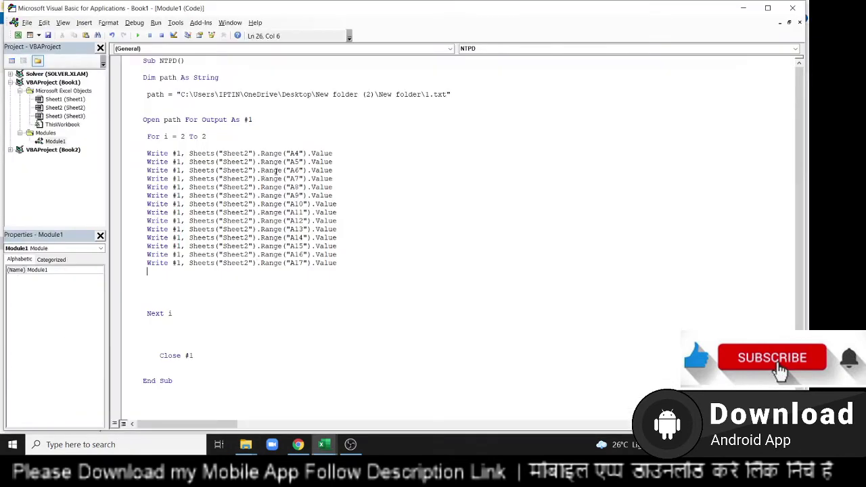
Delete the Write lines for A5–A17 and change Range("A4") to Range("A2").
left_click_drag(338, 255, 147, 161)
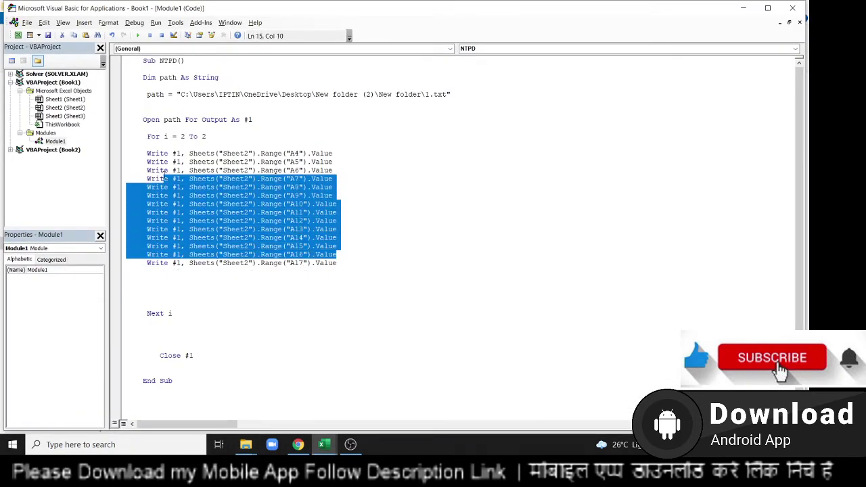
key("Delete")
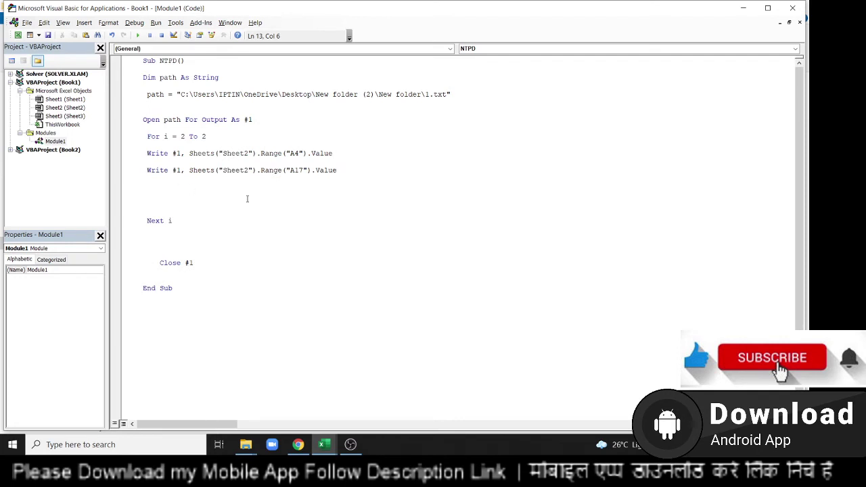
left_click_drag(349, 170, 148, 164)
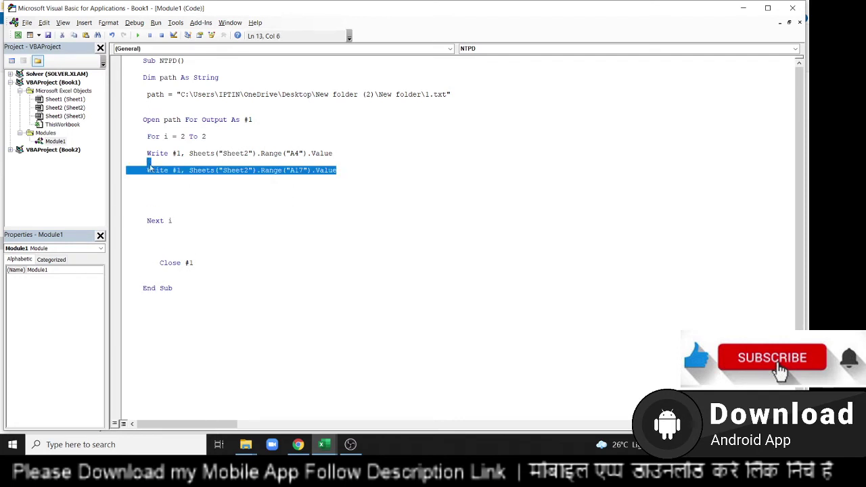
key("Delete")
left_click_drag(295, 153, 300, 153)
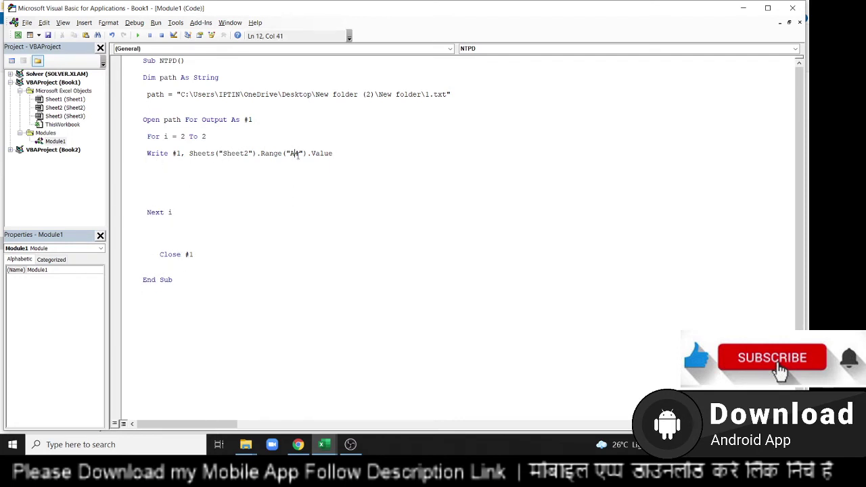
type("2")
left_click(288, 172)
Delete the old exported text file 1 from the New folder.
left_click(245, 445)
left_click(224, 365)
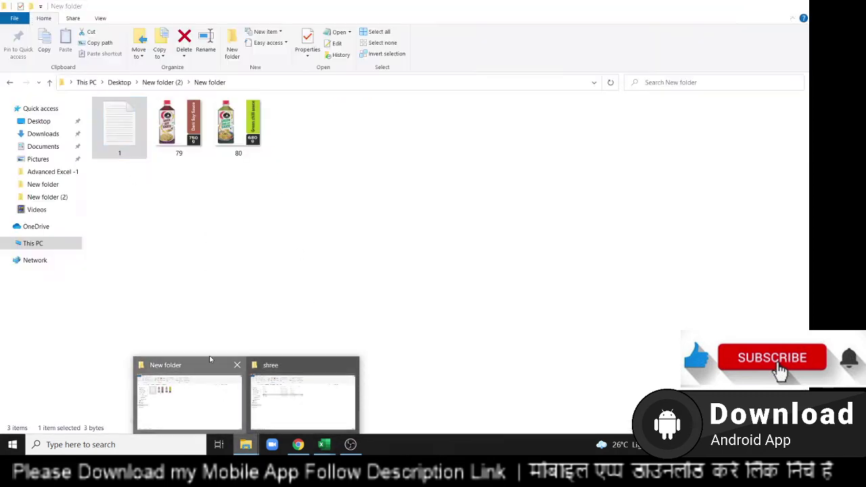
double_click(119, 129)
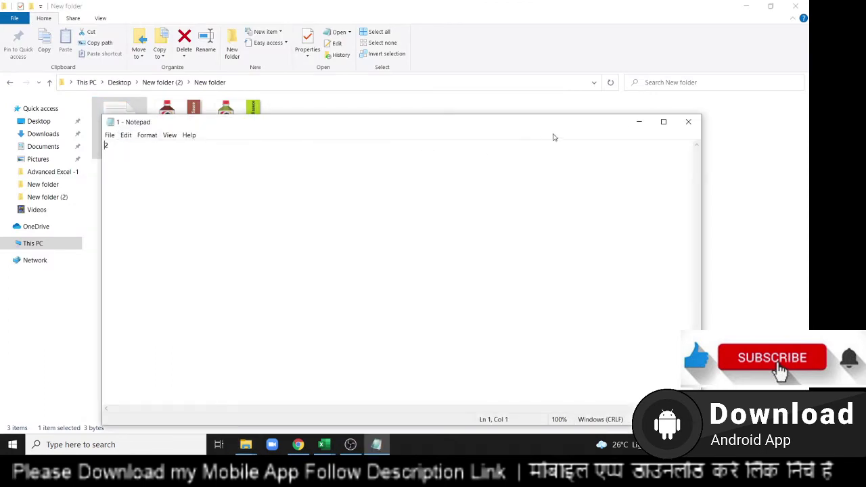
left_click(689, 122)
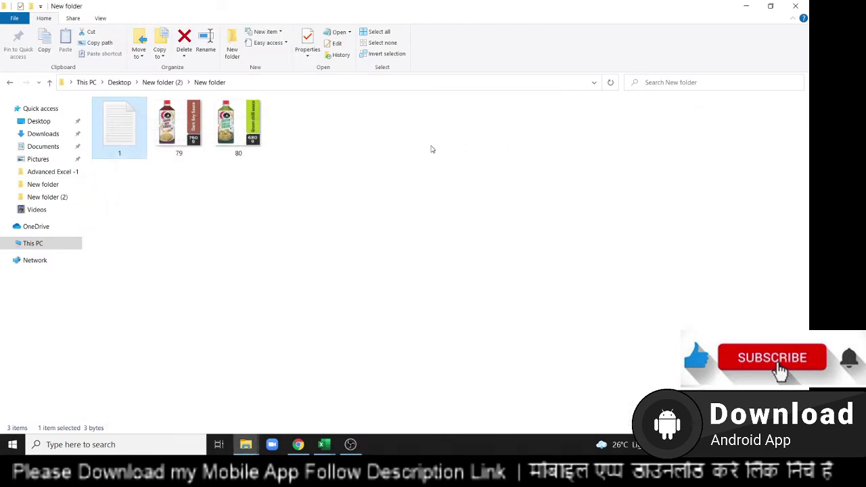
key("Delete")
Change the macro's Write line to export Range("D2") instead of A2.
key("alt+Tab")
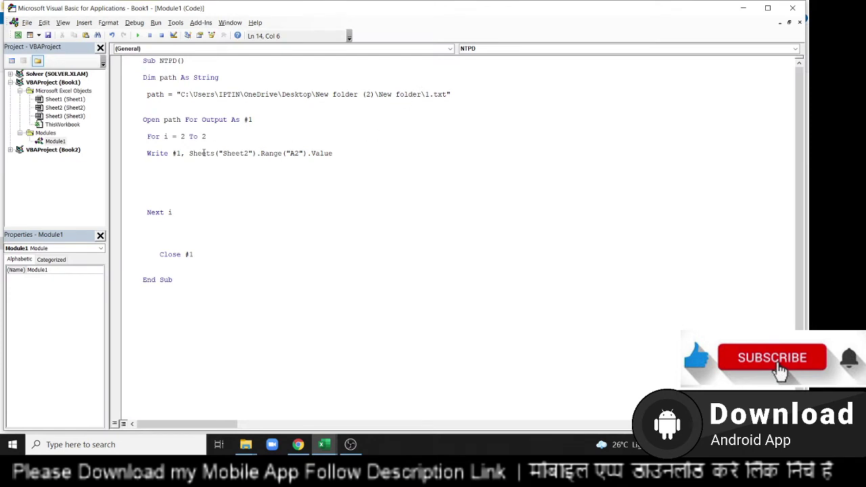
double_click(294, 154)
type("D")
type("2")
left_click(289, 172)
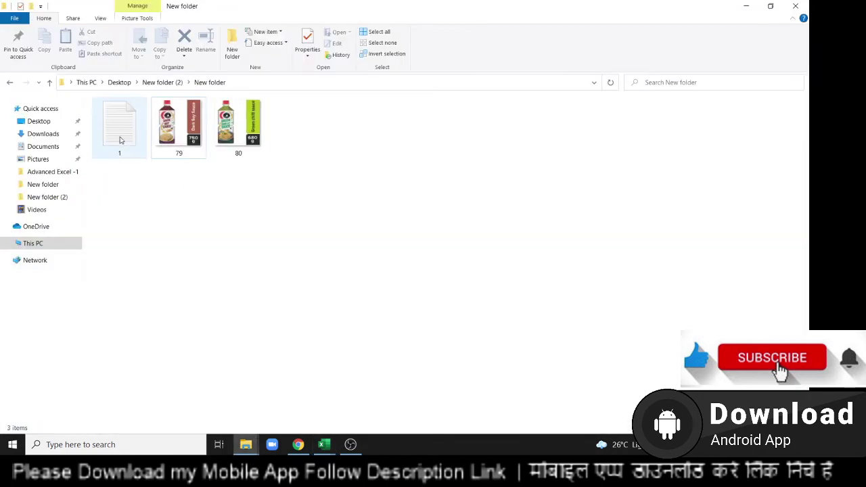
Open the regenerated file 1 and scroll through the joined HTML string.
double_click(120, 132)
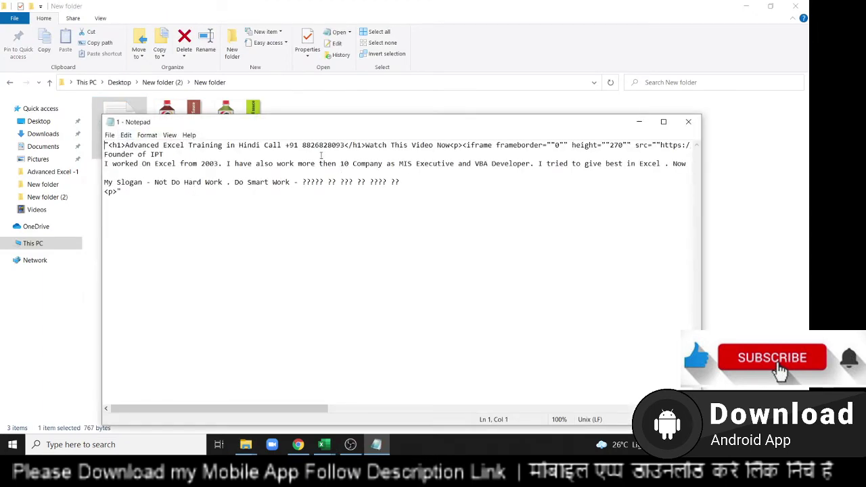
double_click(608, 145)
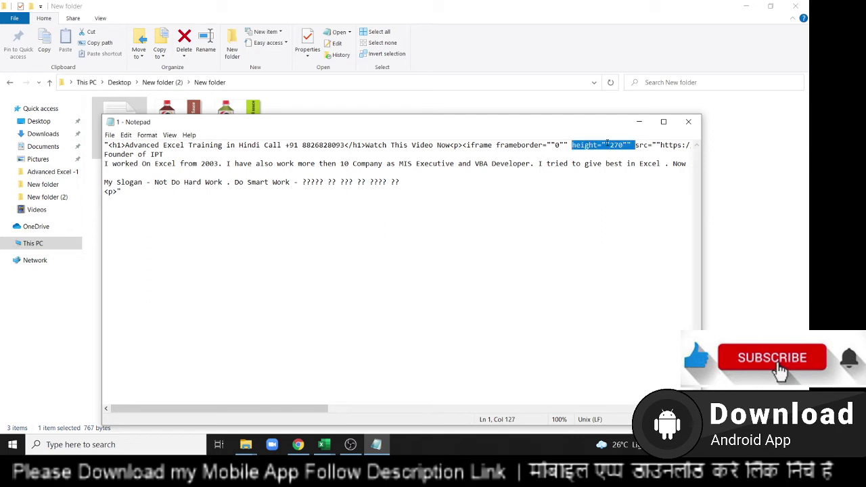
left_click(585, 167)
scroll(495, 188, "right", 2)
scroll(496, 187, "left", 2)
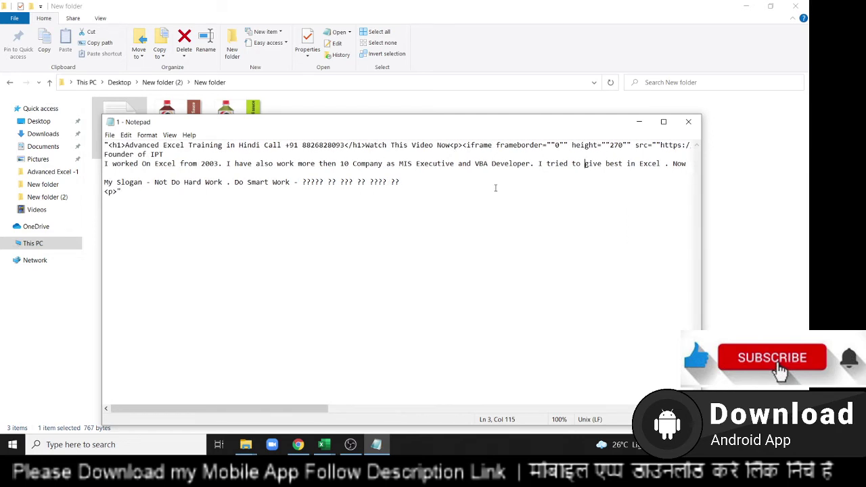
scroll(495, 188, "right", 1)
scroll(496, 188, "right", 2)
scroll(495, 187, "right", 2)
scroll(496, 188, "right", 2)
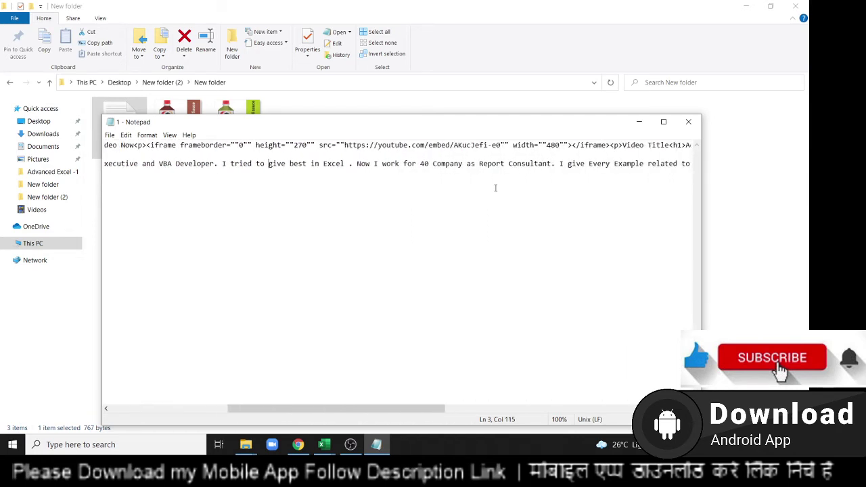
scroll(496, 188, "right", 2)
scroll(495, 187, "right", 2)
scroll(495, 187, "right", 2)
scroll(495, 188, "right", 2)
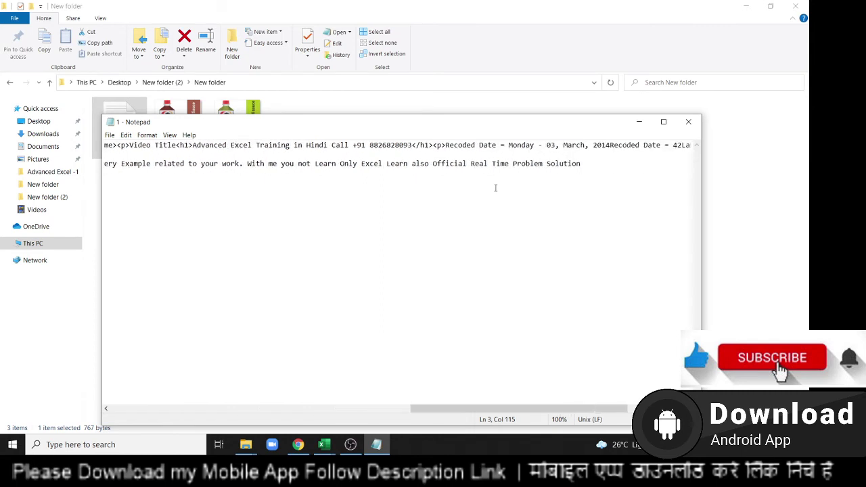
scroll(496, 187, "right", 2)
scroll(496, 188, "right", 1)
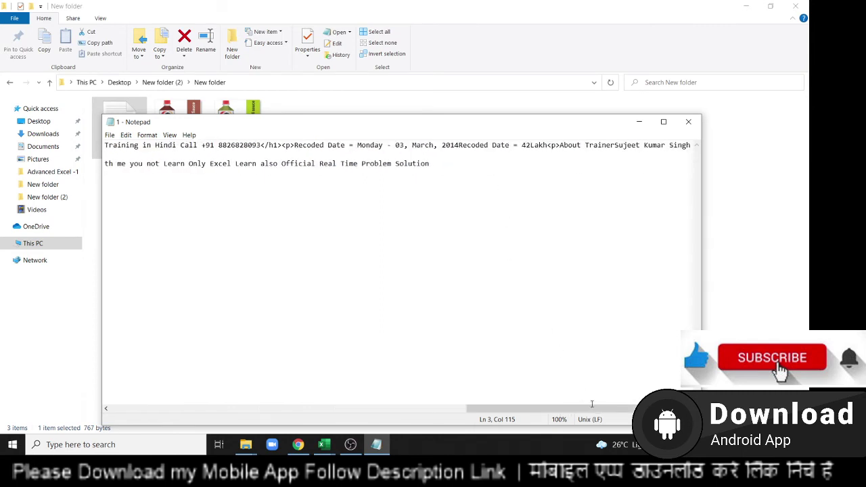
Select all of the exported HTML text to copy it.
key("ctrl+a")
key("ctrl+v")
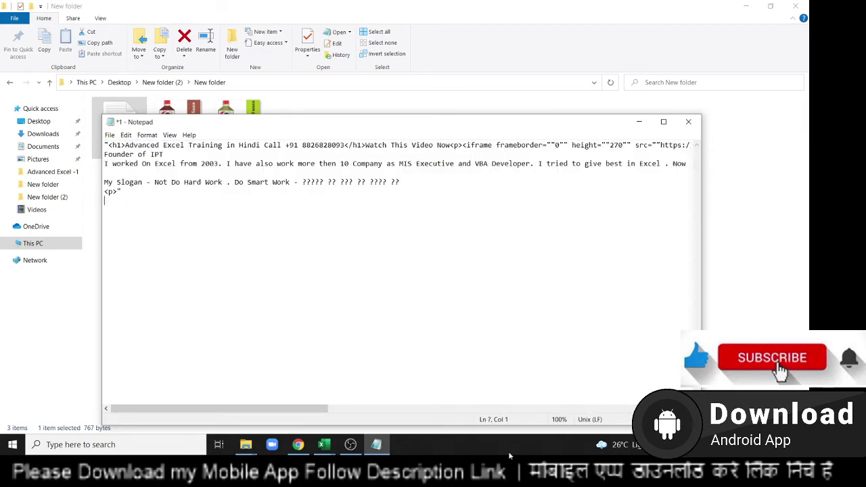
key("ctrl+a")
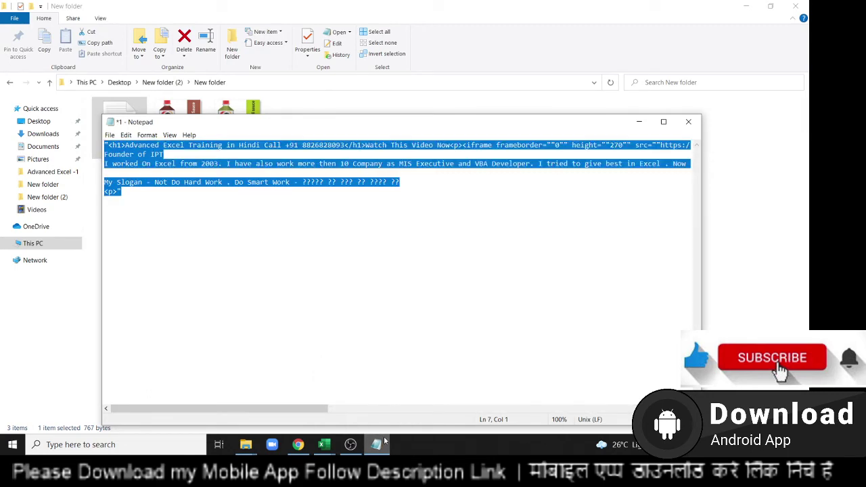
left_click(298, 445)
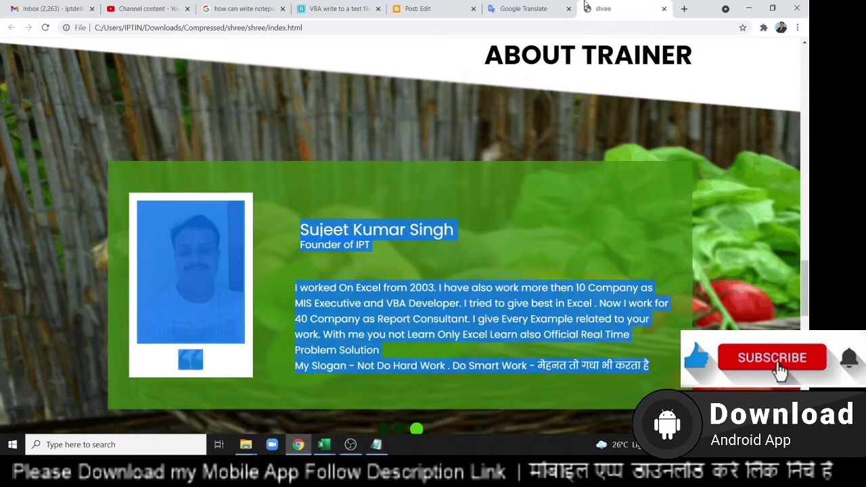
Paste the exported HTML over the post's iframe line and go back to Posts.
left_click(427, 8)
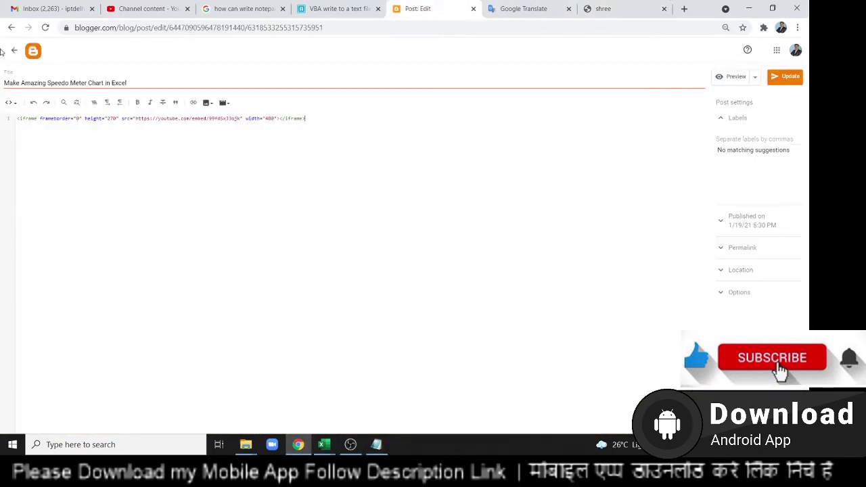
left_click_drag(316, 120, 2, 120)
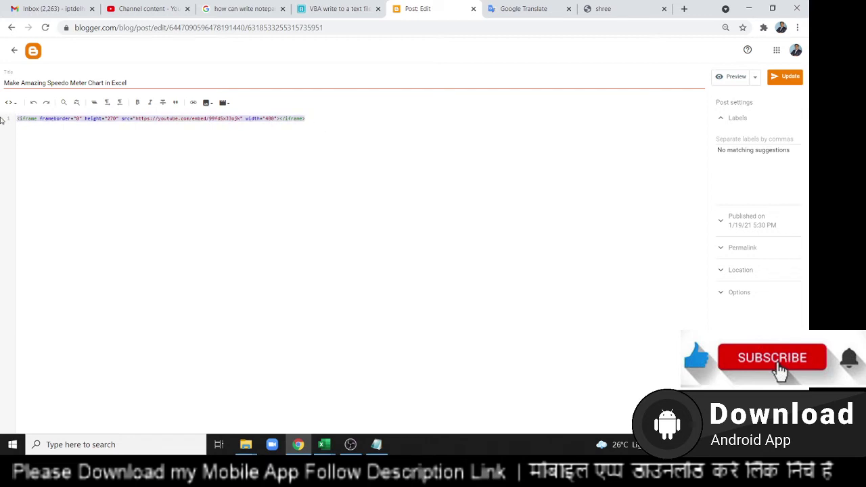
key("ctrl+v")
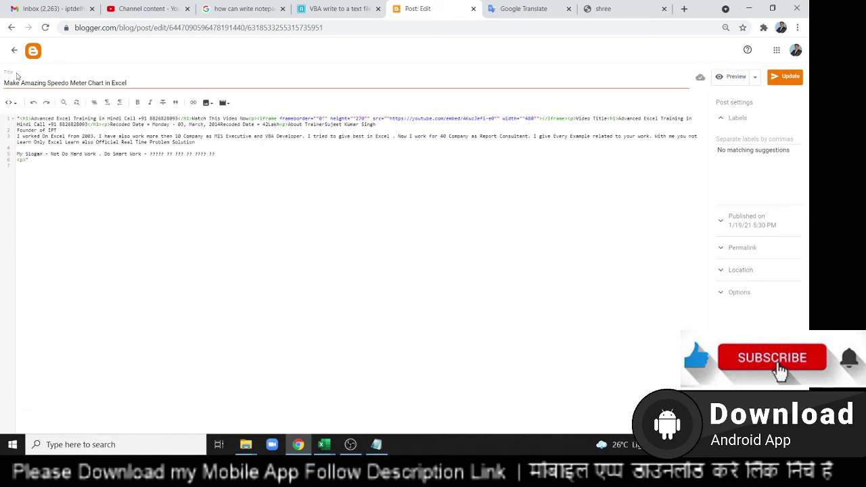
left_click(11, 52)
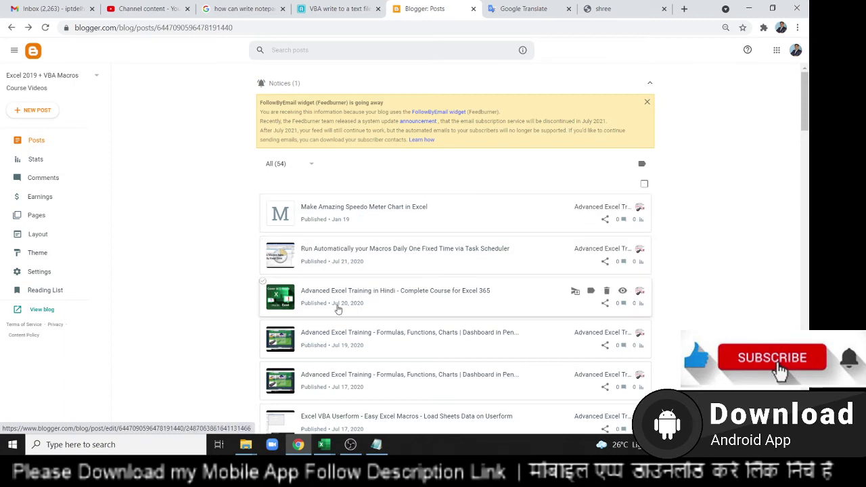
left_click(361, 230)
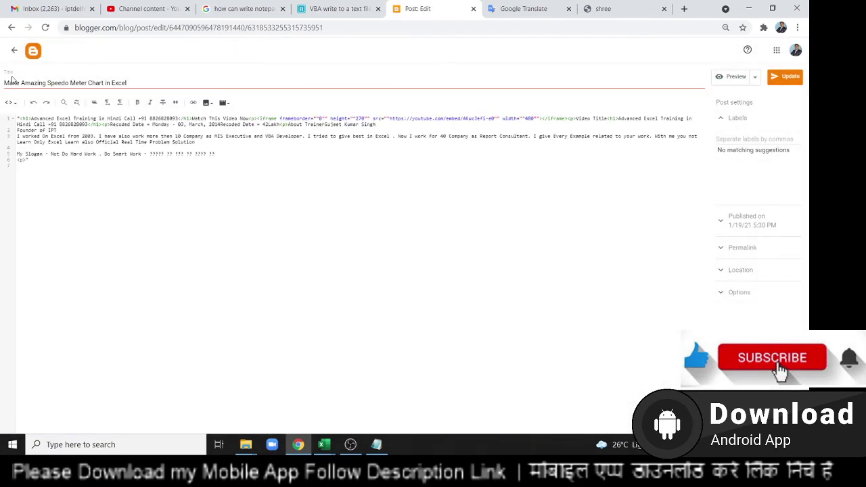
left_click(13, 50)
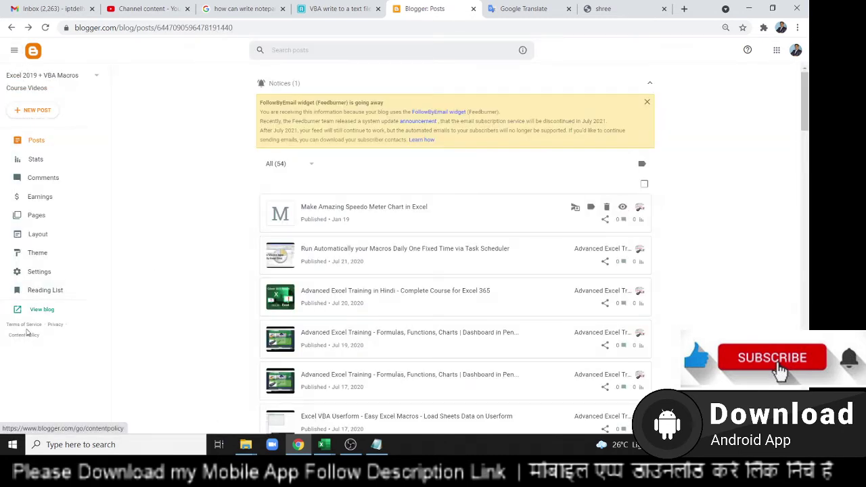
left_click(35, 311)
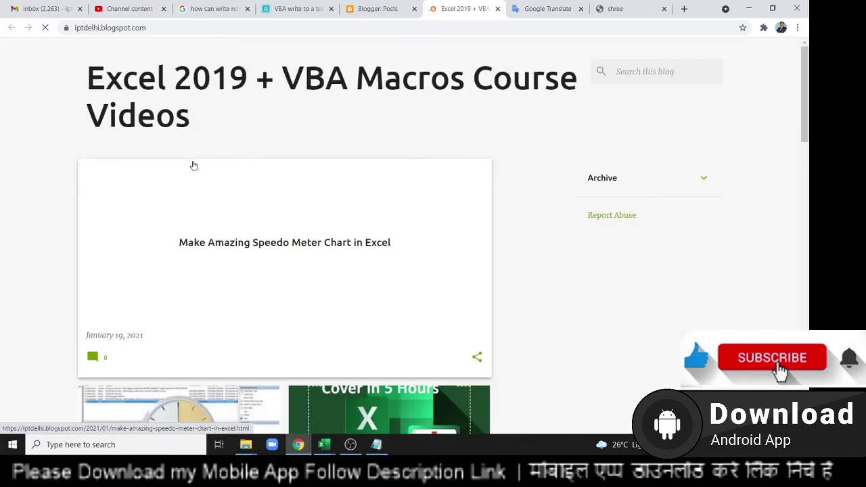
scroll(221, 266, "down", 1)
scroll(221, 266, "down", 5)
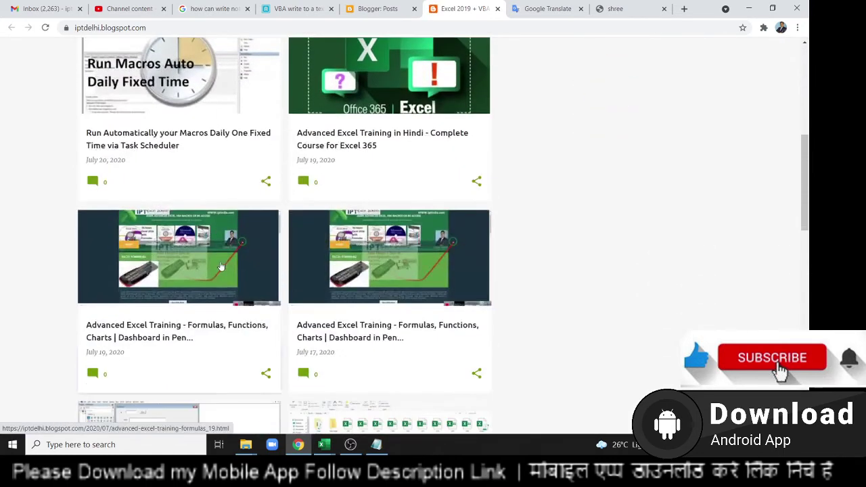
scroll(218, 257, "up", 5)
left_click(218, 245)
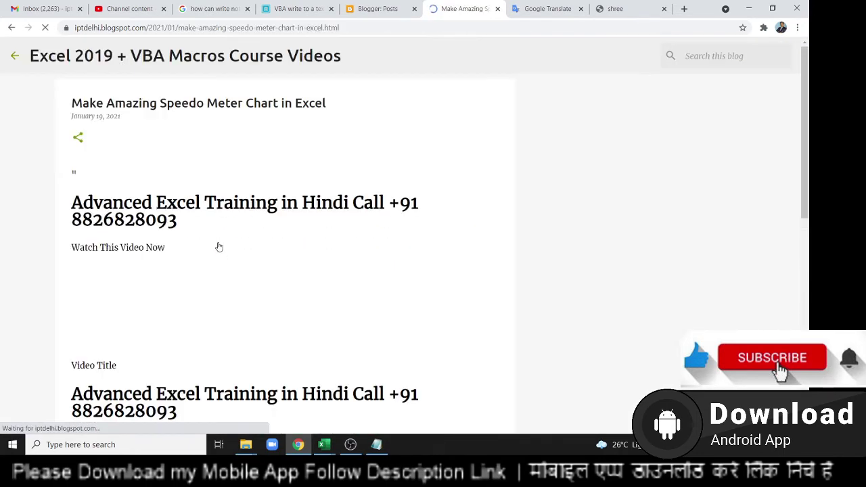
scroll(135, 287, "down", 4)
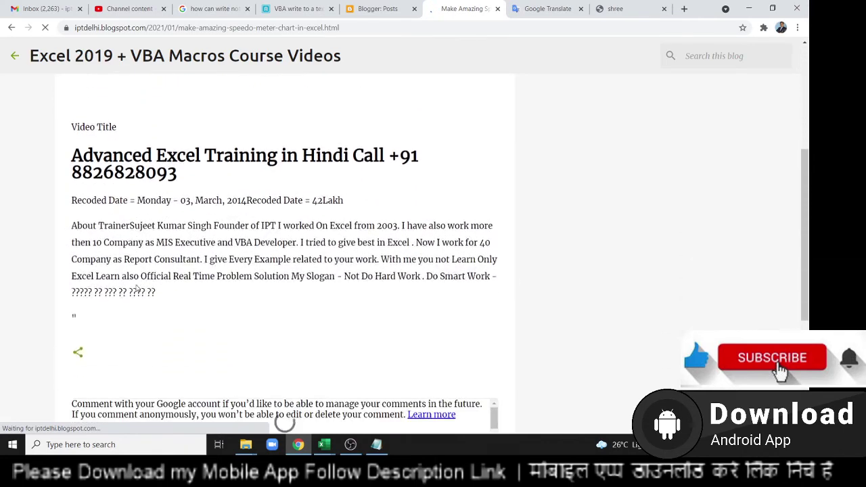
scroll(135, 286, "down", 2)
scroll(129, 281, "up", 6)
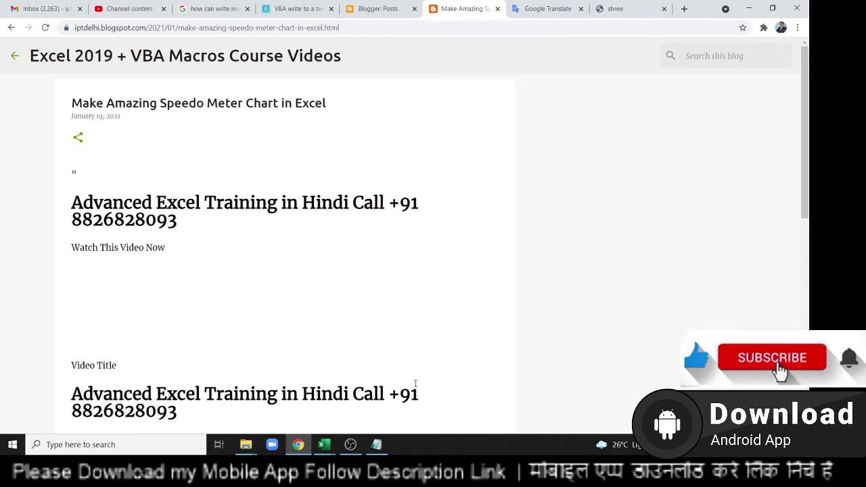
left_click(497, 8)
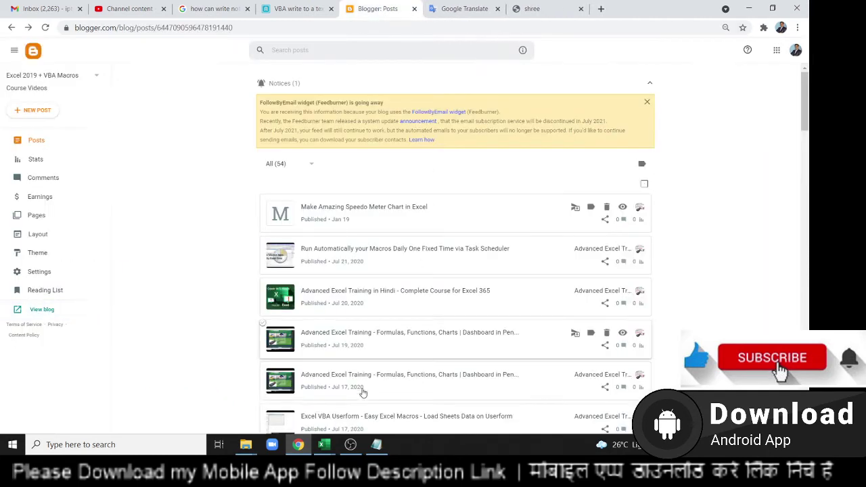
Reopen the Speedo Meter Chart post and delete the stray quote before <h1>.
left_click(377, 445)
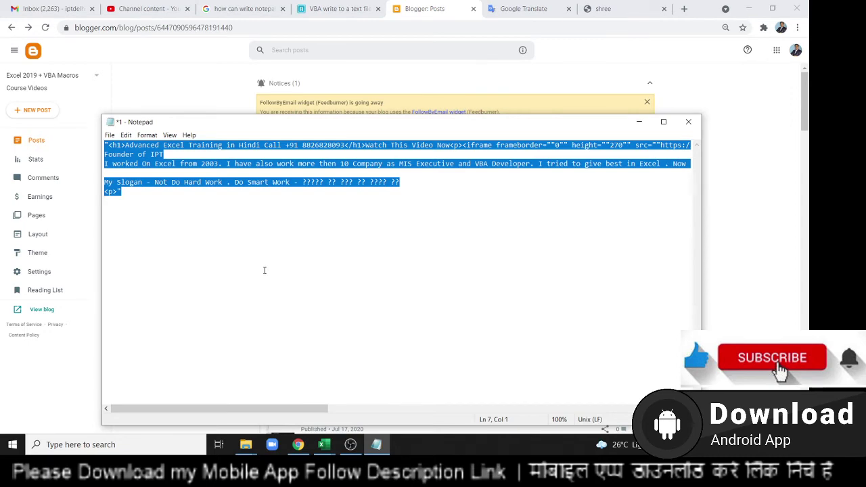
key("ctrl+f")
key("Escape")
key("alt+Tab")
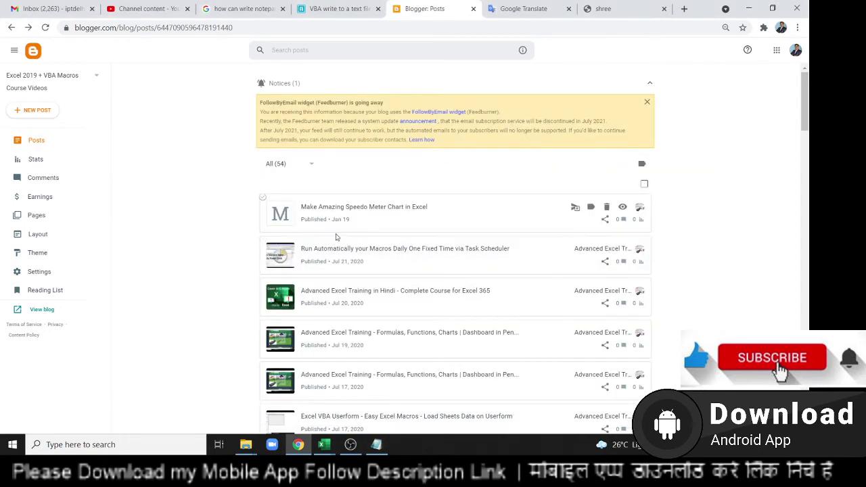
left_click(332, 221)
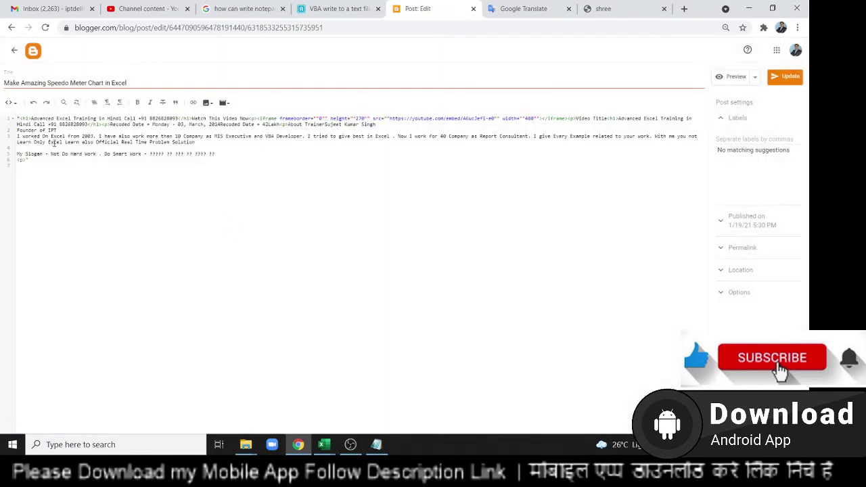
key("Delete")
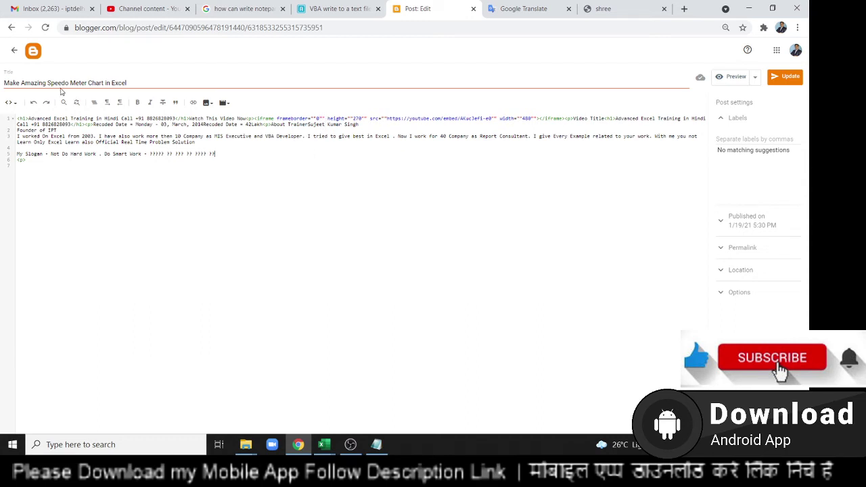
Leave the post editor and open the live blog, with the Speedo Meter Chart post listed first.
left_click(14, 50)
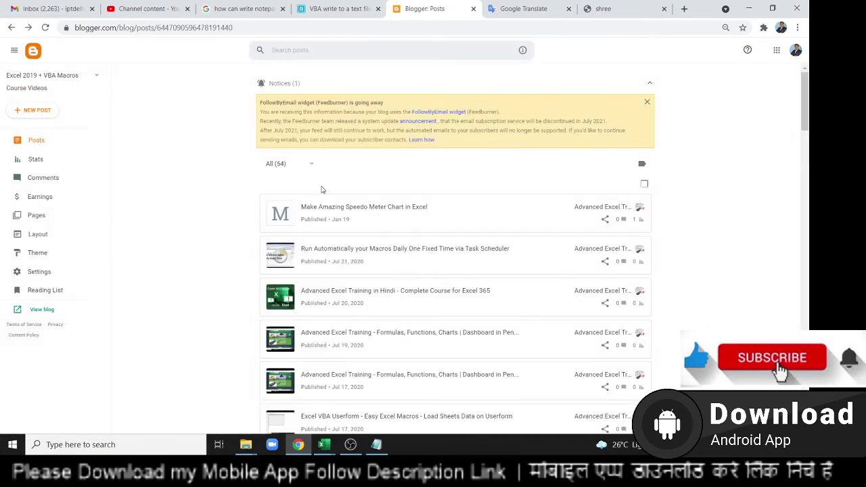
left_click(42, 309)
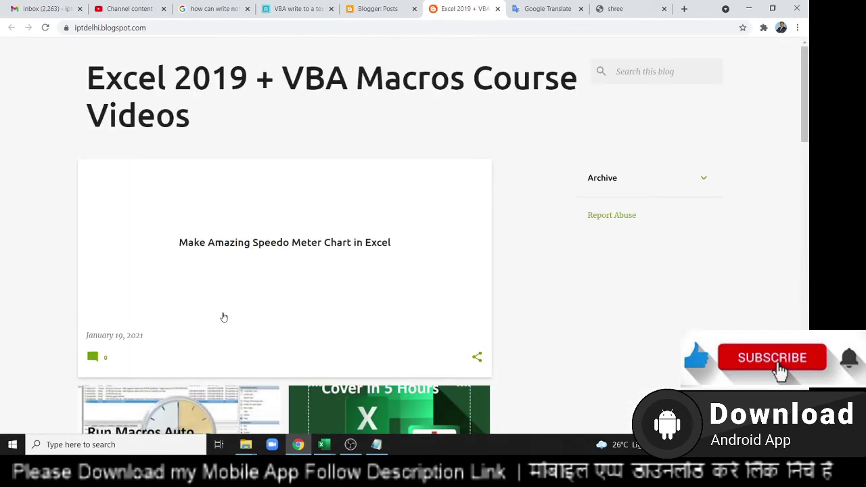
scroll(224, 317, "down", 3)
scroll(224, 318, "up", 2)
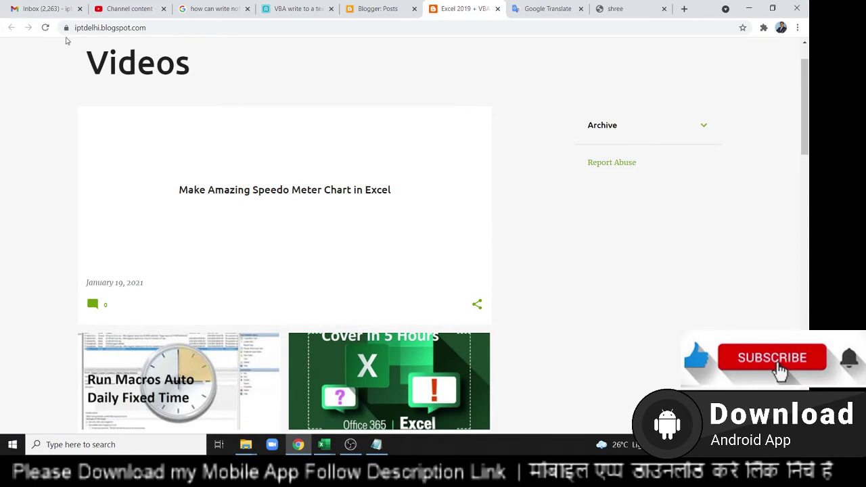
Replace every doubled quote "" in the HTML text with a single quote '.
key("alt+Tab")
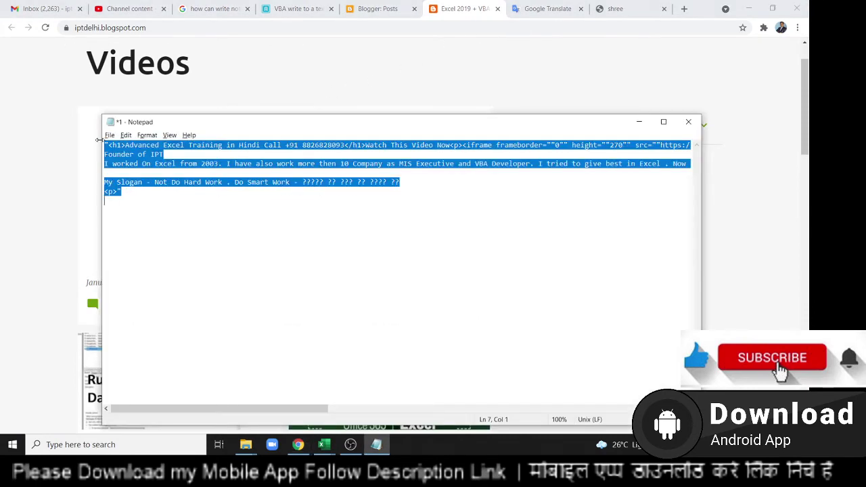
left_click(116, 145)
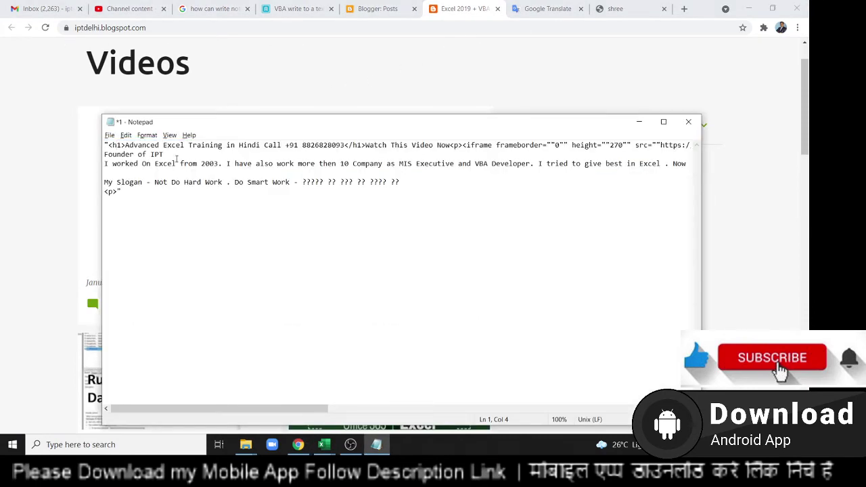
key("ctrl+a")
key("ctrl+h")
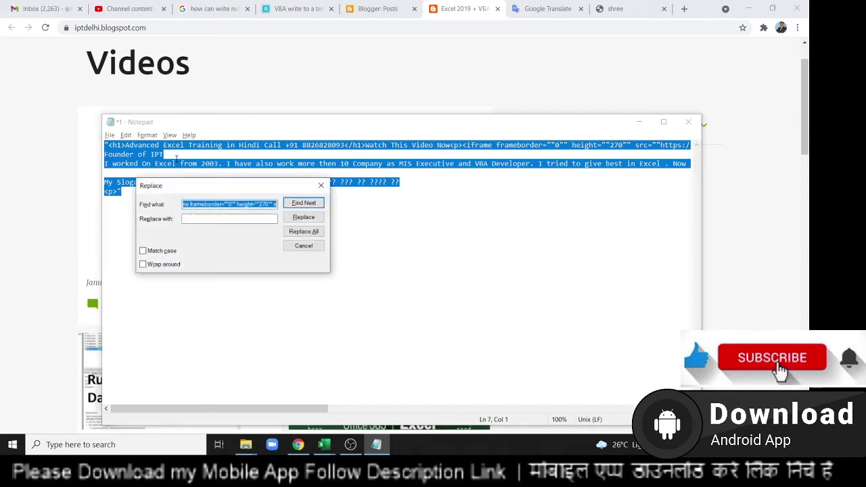
type("\"")
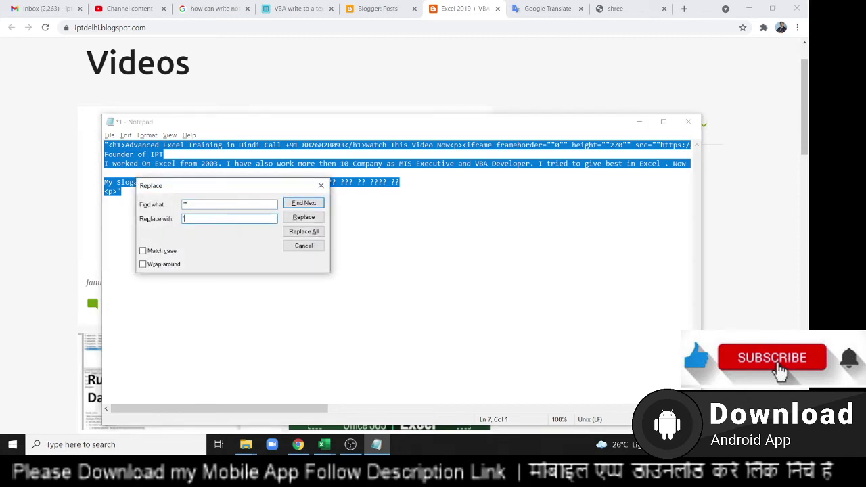
type("'")
left_click(314, 221)
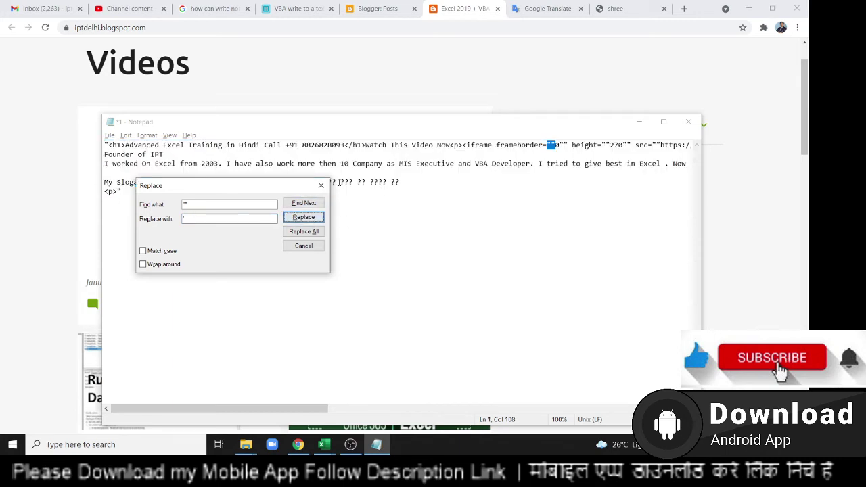
left_click(309, 233)
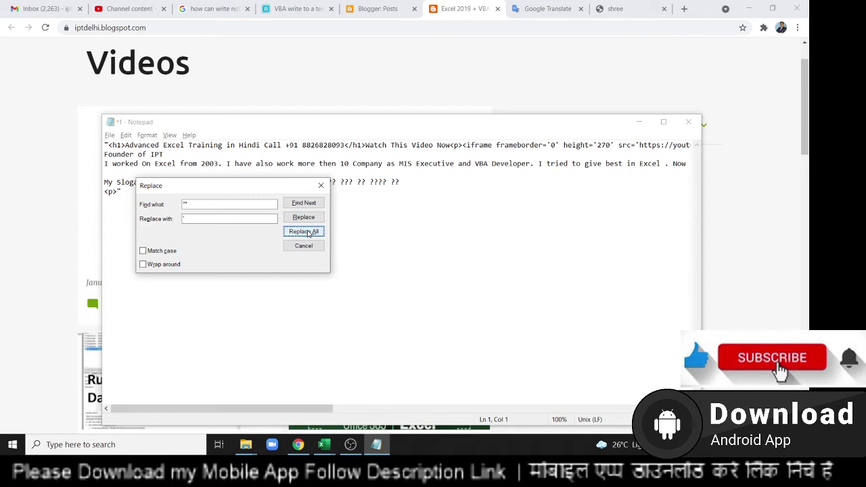
left_click(317, 185)
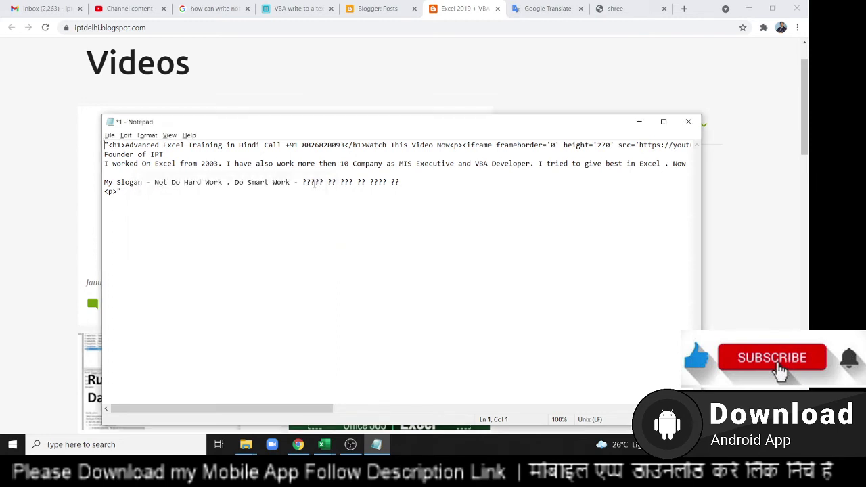
Delete the stray quotes before <h1> and after the final <p>, then select all the text.
key("Right")
key("BackSpace")
left_click(123, 191)
key("BackSpace")
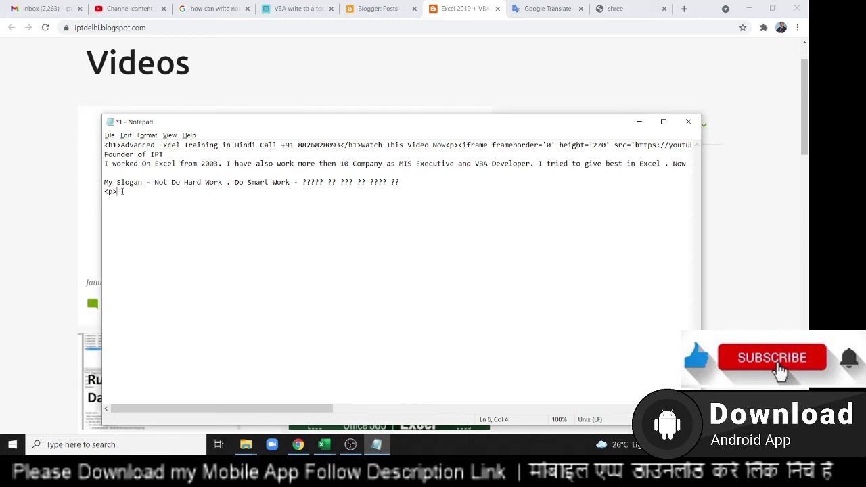
key("ctrl+a")
Replace the Speedo Meter Chart post's HTML with the cleaned version and update the post.
key("alt+Tab")
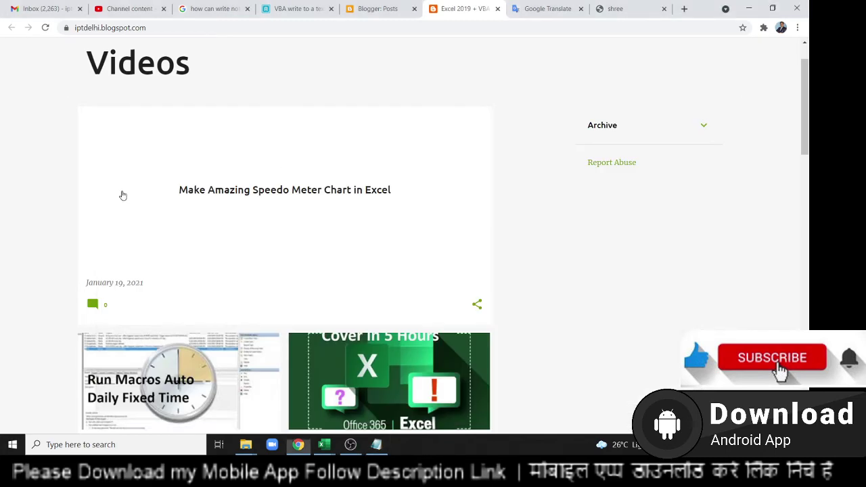
left_click(376, 8)
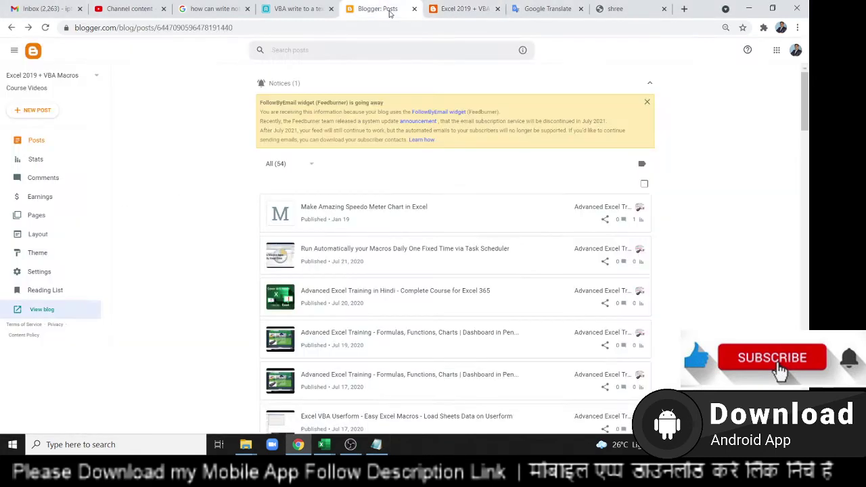
left_click(489, 218)
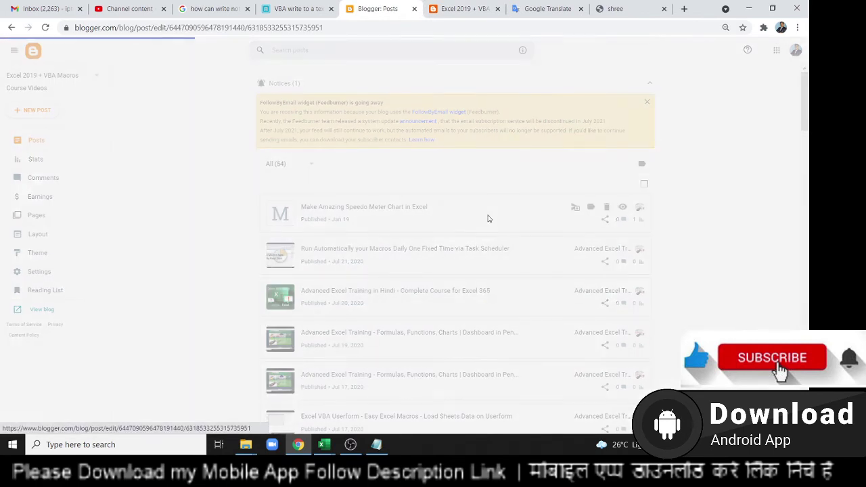
key("ctrl+a")
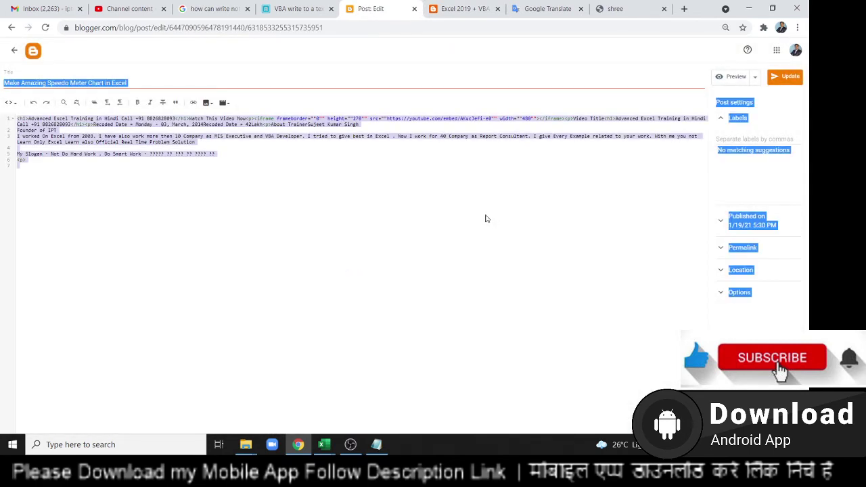
key("ctrl+a")
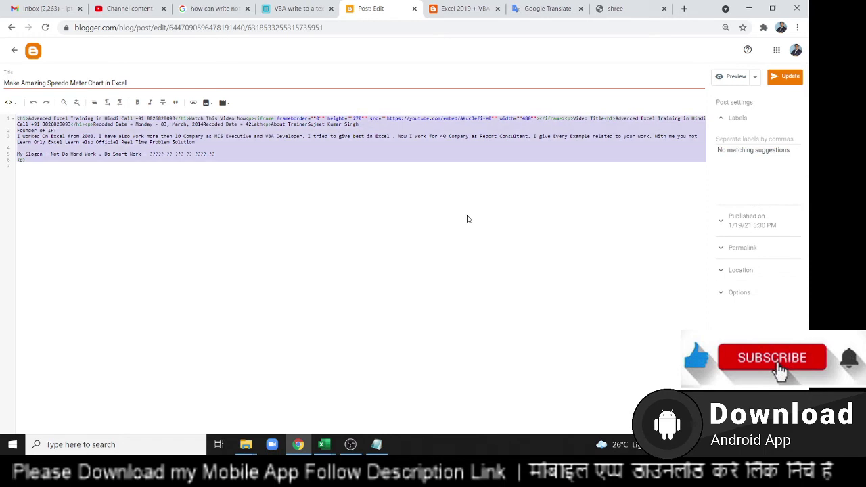
key("Delete")
key("ctrl+v")
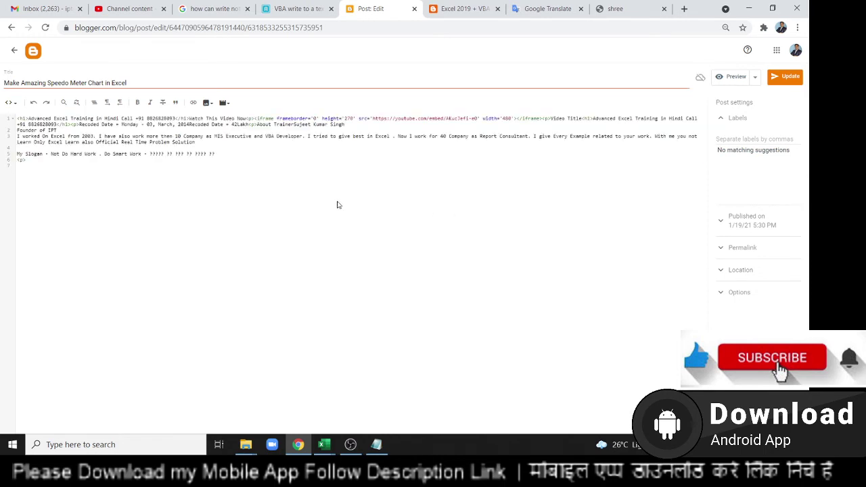
left_click(789, 77)
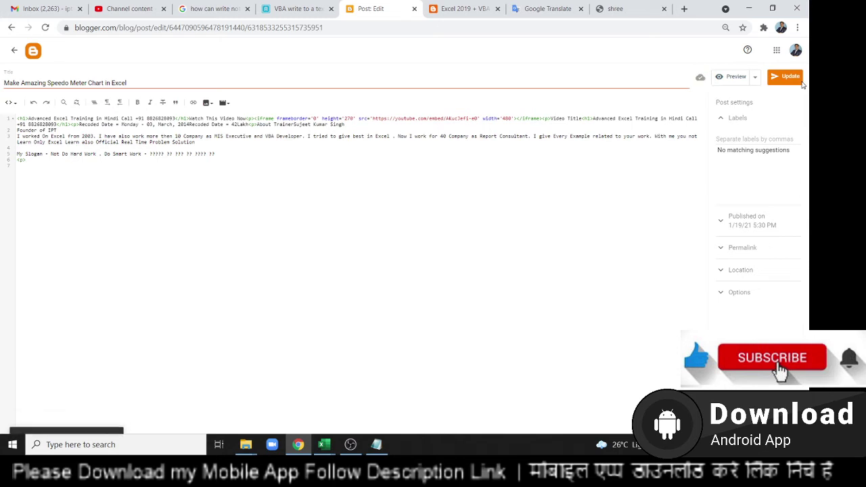
Reopen the Speedo Meter Chart post to check it, then return to the posts list.
left_click(13, 51)
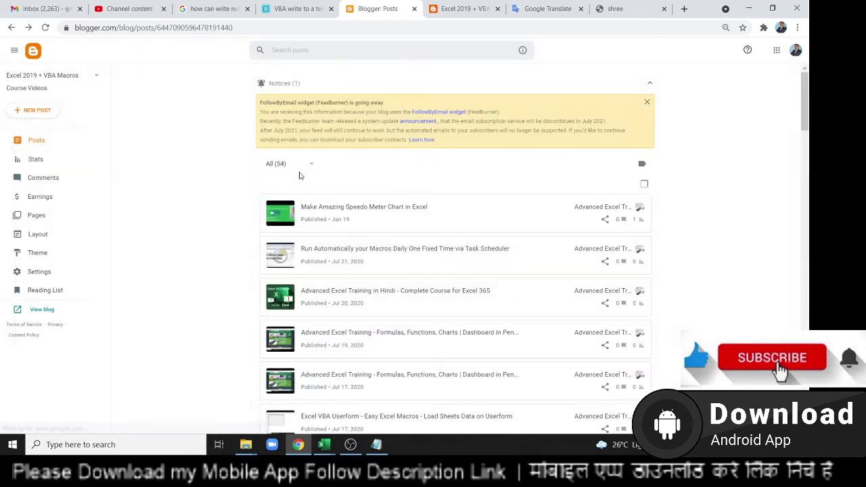
left_click(333, 220)
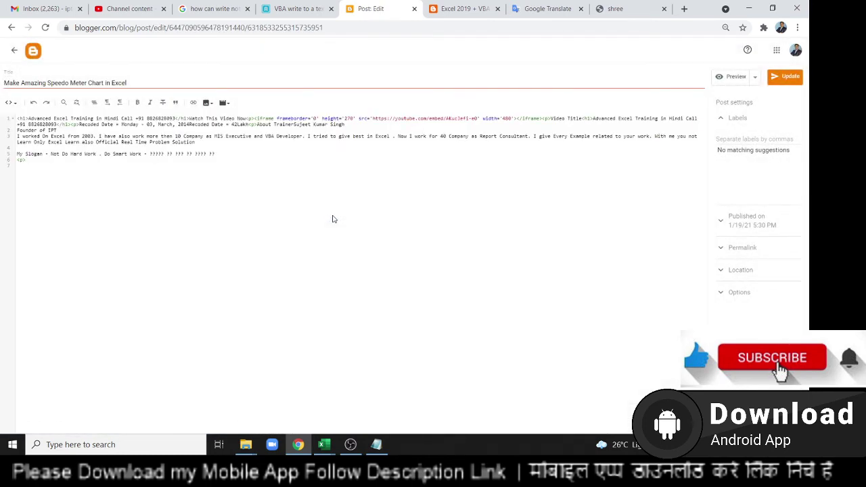
left_click(13, 51)
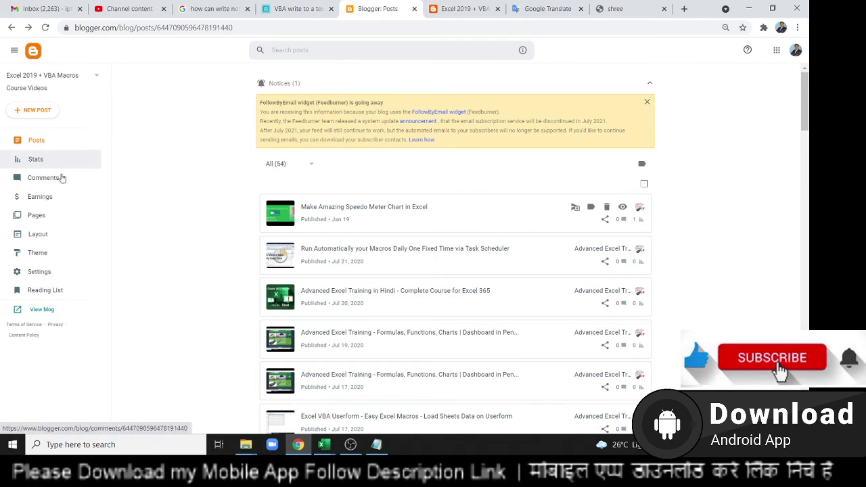
key("alt+Tab")
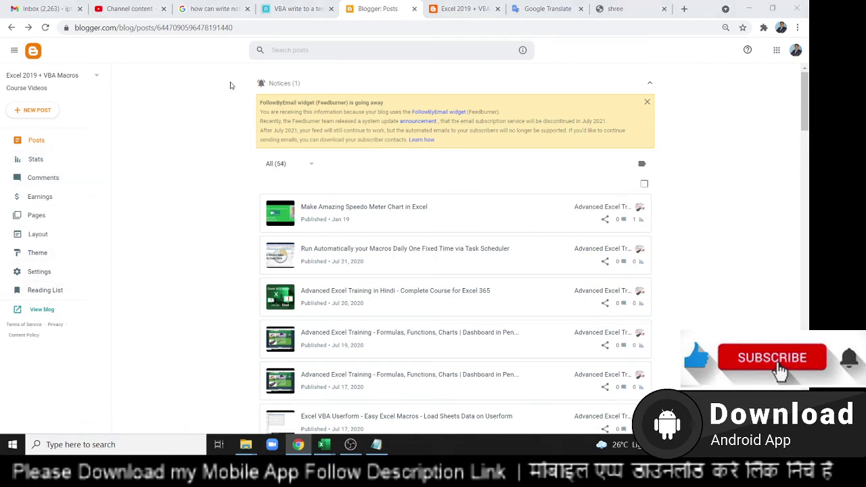
key("alt+Tab")
Bring up the NTPD macro code and change the loop to For i = 2 To 501.
key("alt+Tab")
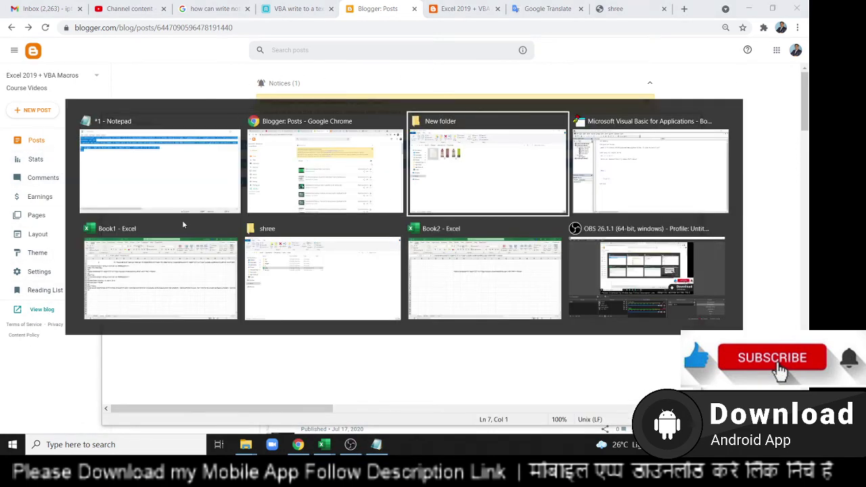
key("alt+Tab")
key("alt+Tab")
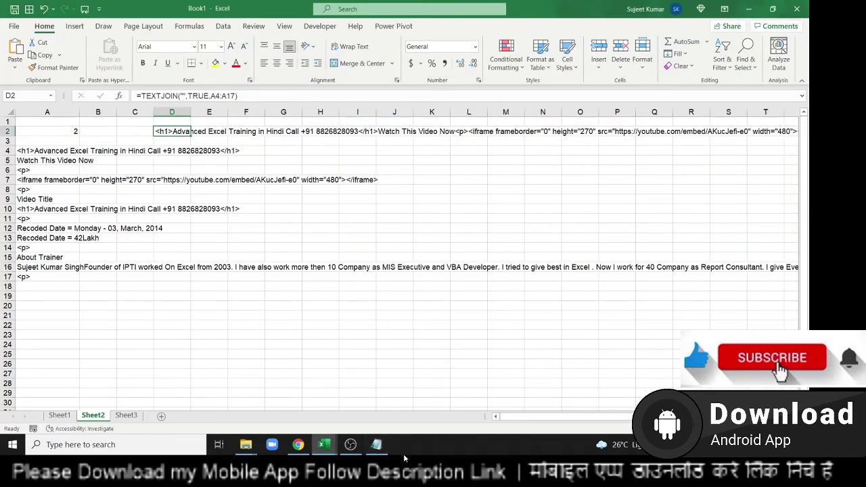
left_click(325, 445)
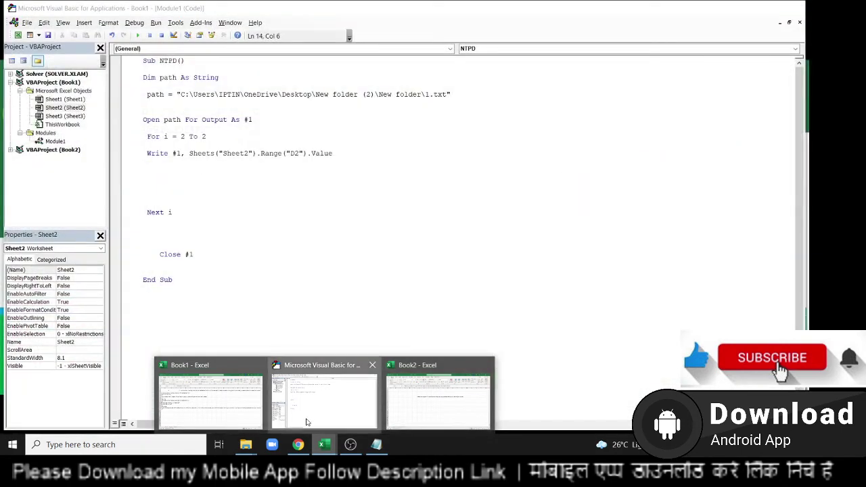
left_click(314, 424)
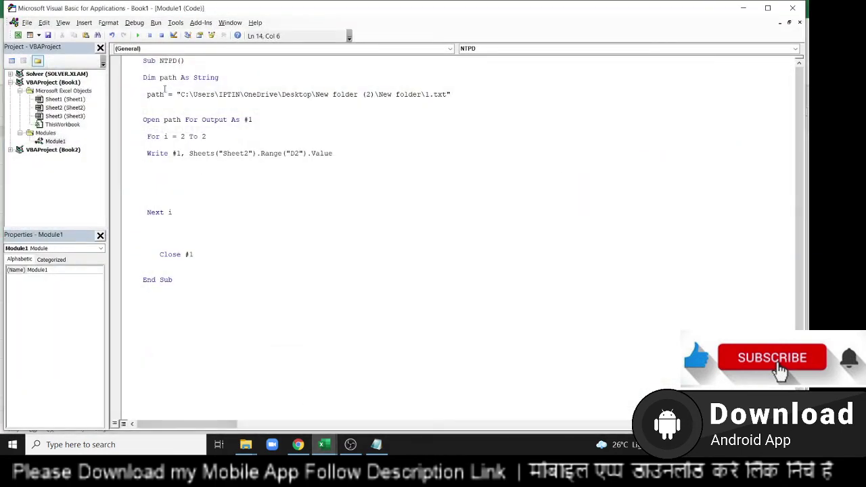
left_click_drag(205, 137, 199, 141)
type("501")
Copy the Sheets("Sheet2") D2 expression onto a new line under the For line.
left_click(142, 186)
left_click(146, 153)
key("Return")
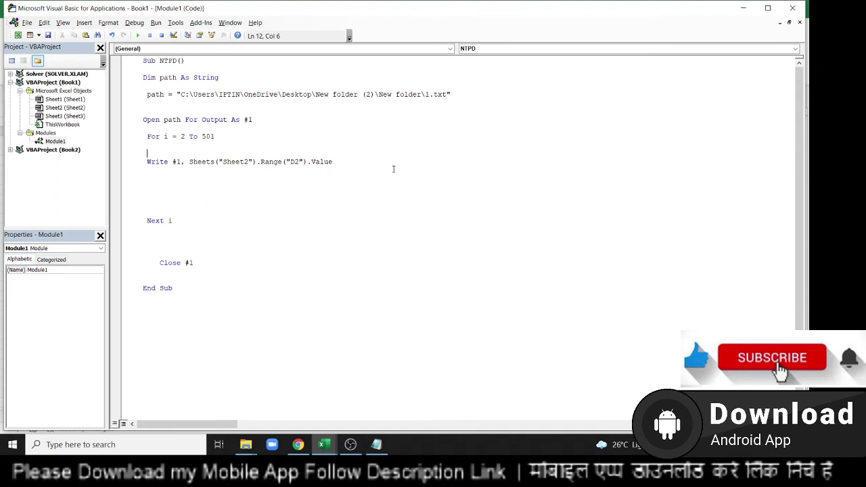
left_click_drag(333, 162, 189, 162)
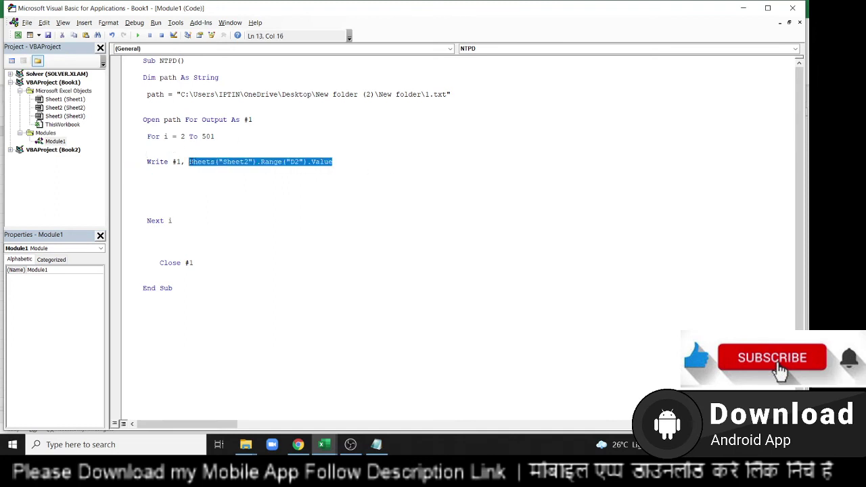
key("ctrl+c")
left_click(155, 146)
key("ctrl+v")
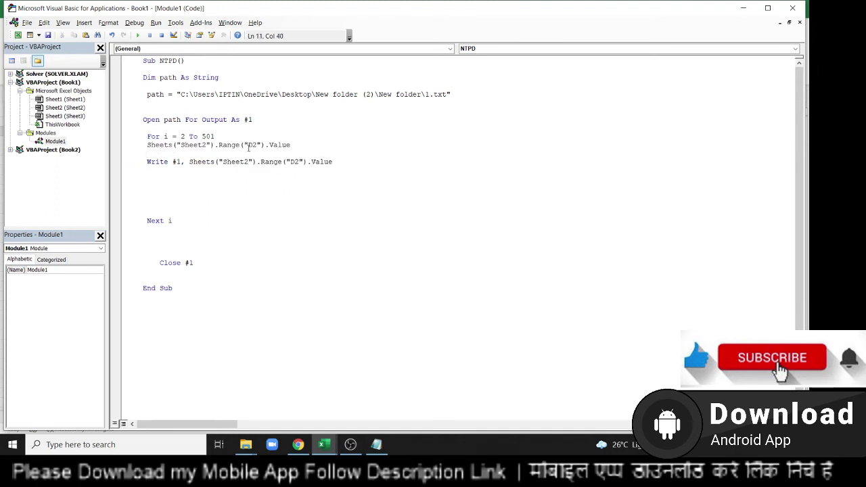
Edit the new line to Sheets("Sheet2").Range("a2").Value = i.
left_click(248, 145)
key("Delete")
type("a")
left_click(309, 142)
type("=i")
left_click(298, 192)
key("alt+Tab")
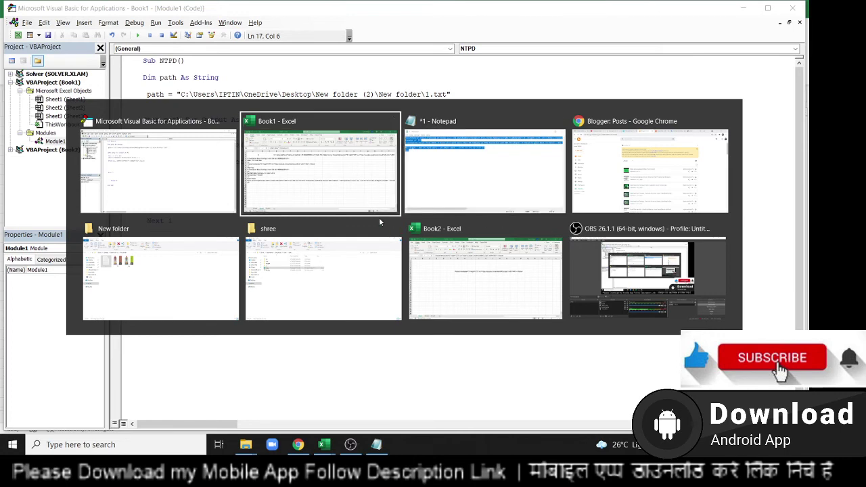
Enter 3, then 4 in Sheet2 cell A2 to see D2 update, undo back to 2, and return to the VBA code.
left_click(349, 209)
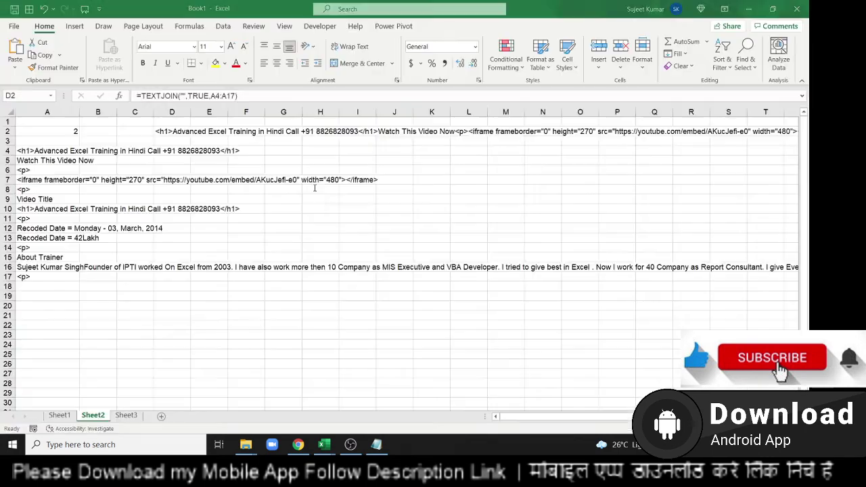
left_click(47, 127)
type("3")
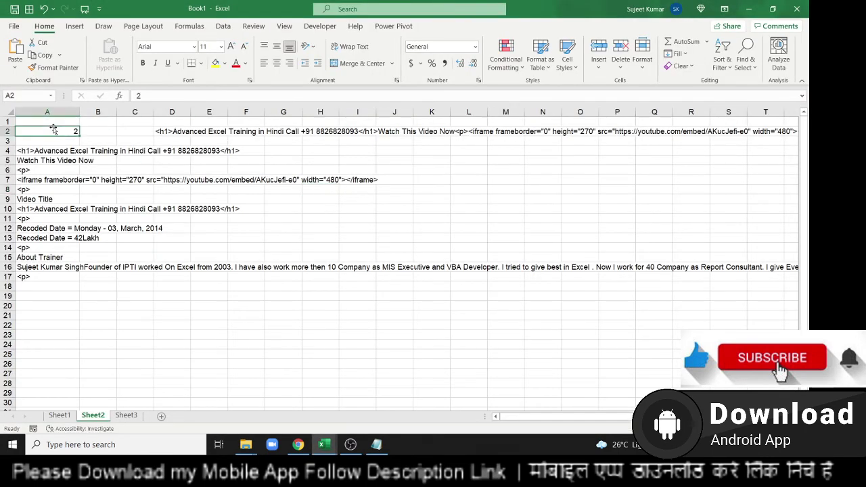
key("Return")
double_click(53, 129)
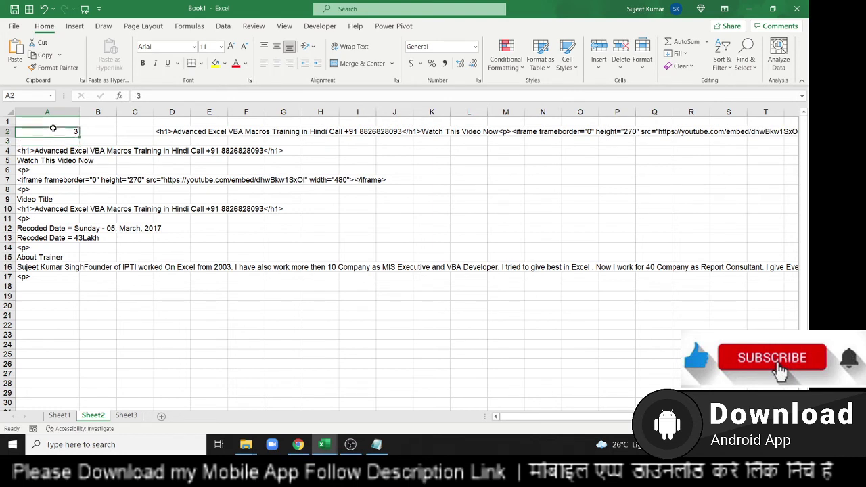
key("BackSpace")
type("4")
key("Return")
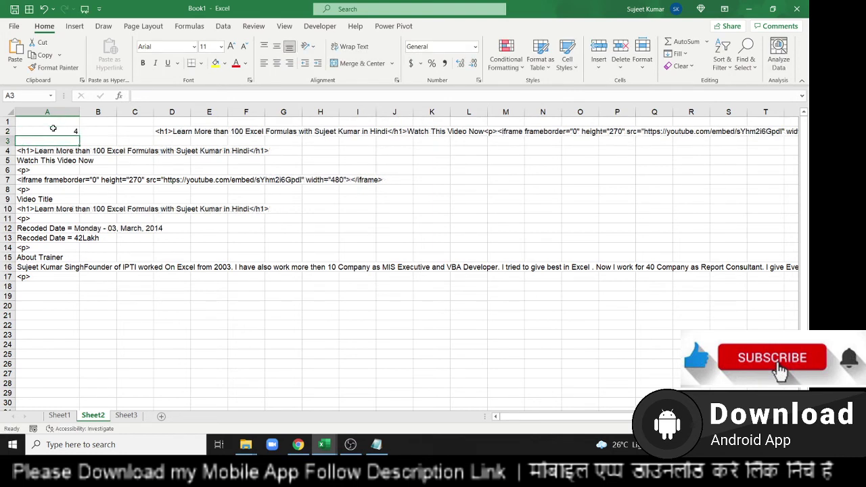
left_click(53, 128)
key("ctrl+z")
key("ctrl+z")
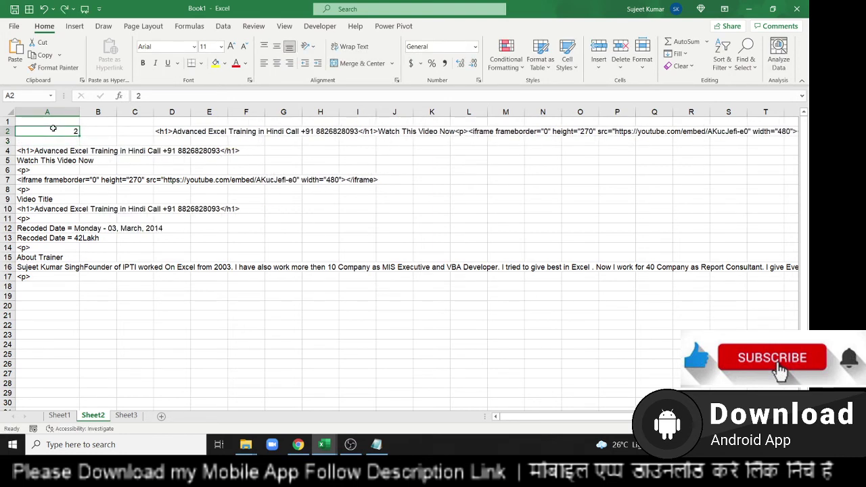
key("alt+F11")
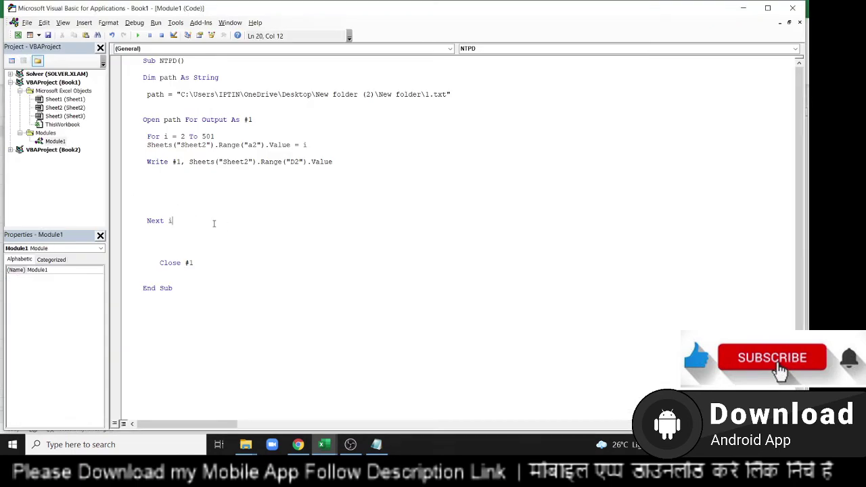
Close the old 1.txt in Notepad without saving changes.
left_click(189, 178)
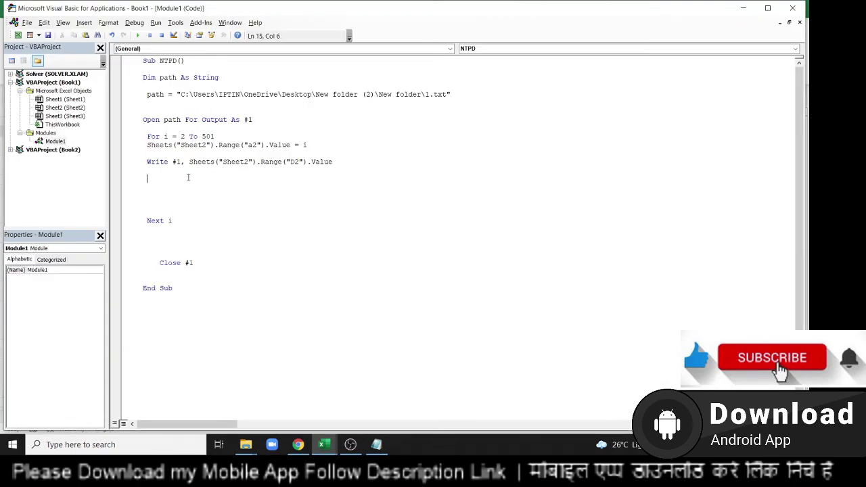
left_click(384, 448)
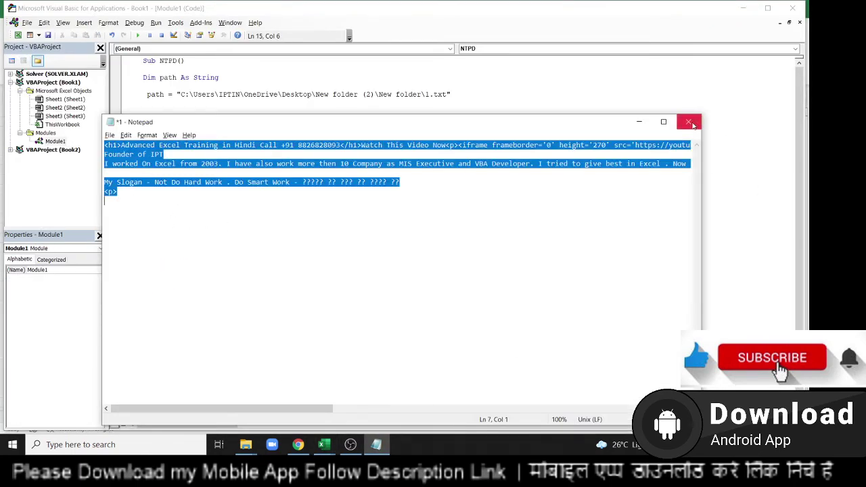
left_click(689, 122)
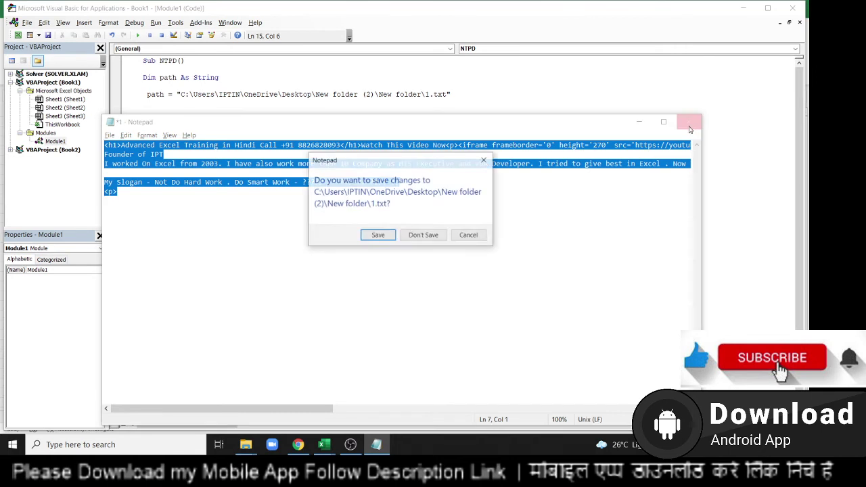
left_click(427, 236)
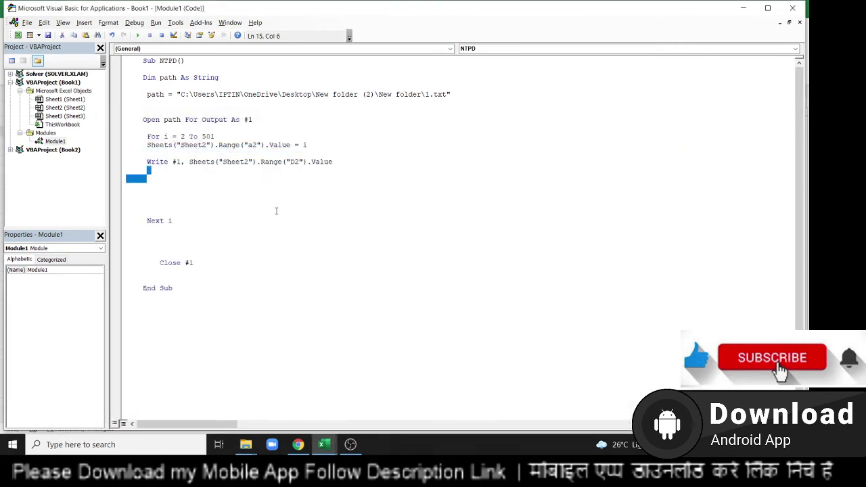
Run the NTPD macro from inside the loop and open File Explorer.
left_click(213, 210)
left_click(199, 194)
left_click(137, 35)
left_click(248, 445)
Open the generated file 1 from New folder in Notepad and scroll through its HTML.
left_click(230, 412)
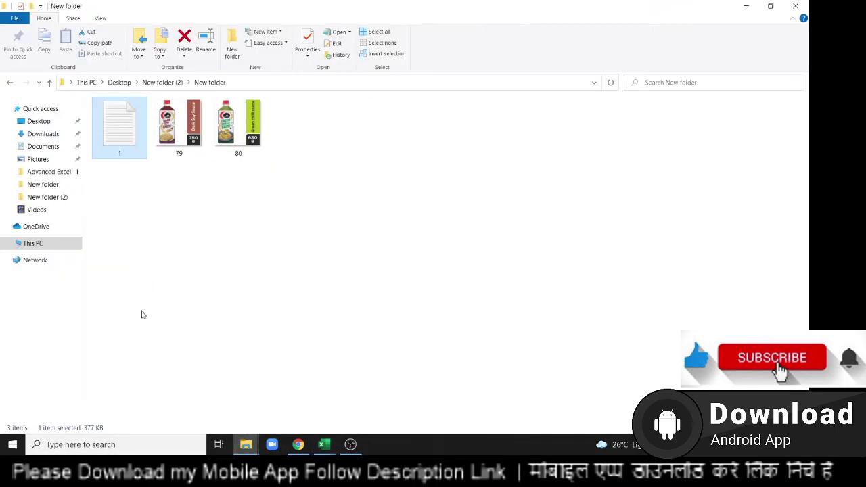
double_click(116, 147)
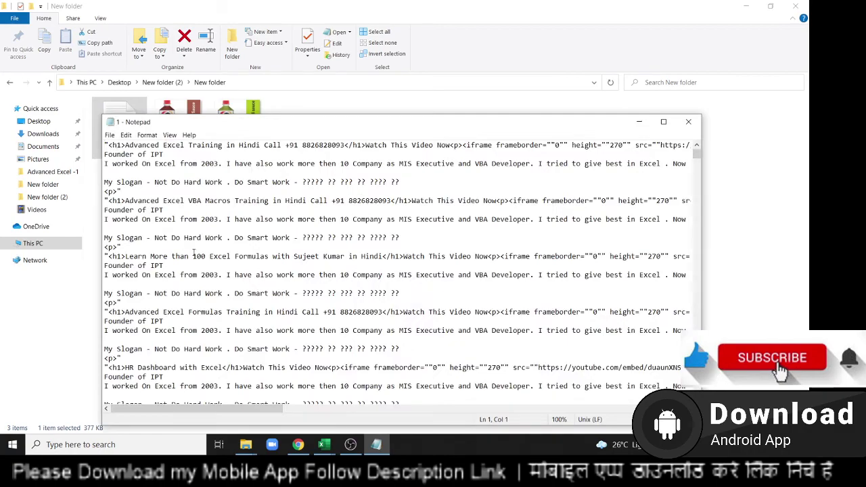
scroll(195, 253, "down", 5)
scroll(195, 253, "down", 3)
scroll(195, 252, "up", 5)
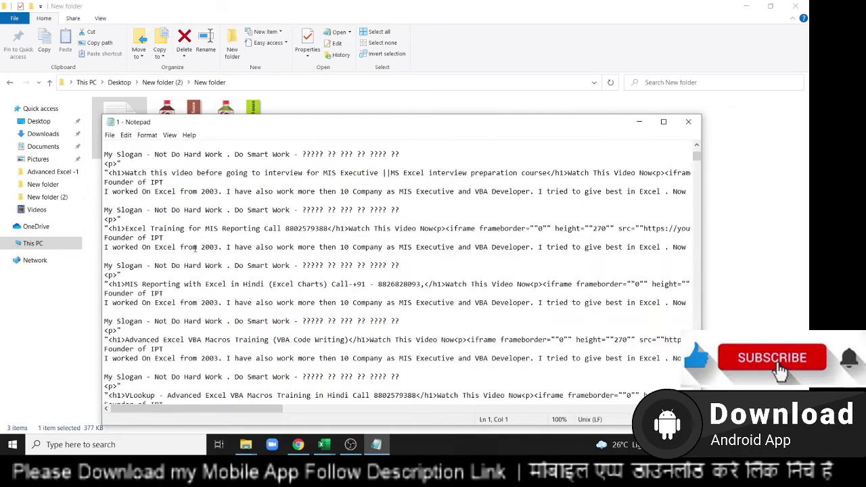
scroll(198, 250, "up", 3)
scroll(197, 251, "up", 3)
scroll(199, 248, "up", 3)
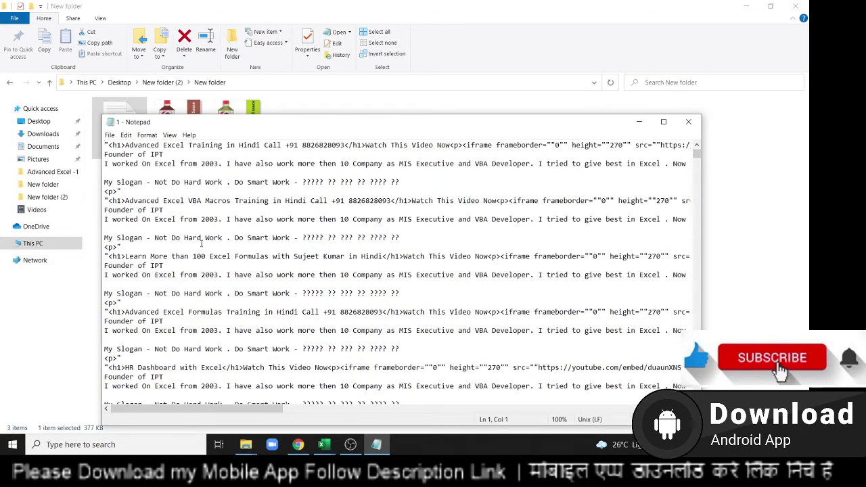
key("ctrl+a")
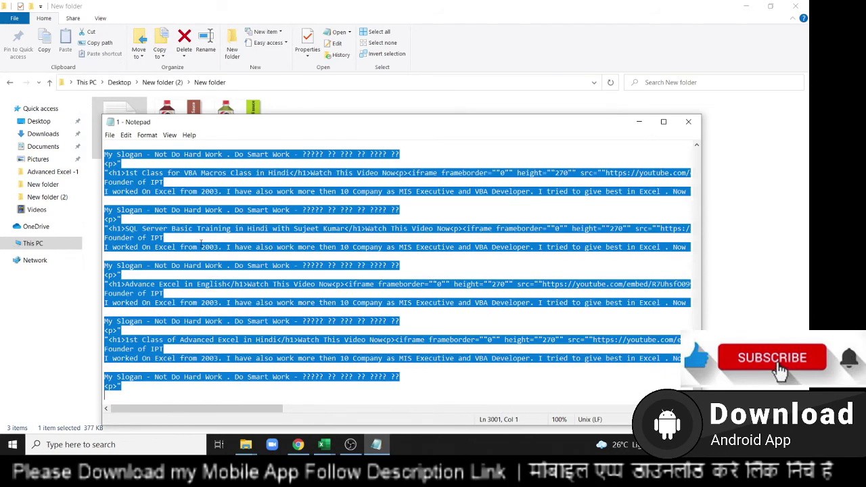
scroll(200, 243, "up", 3)
scroll(200, 243, "up", 3)
scroll(200, 242, "up", 3)
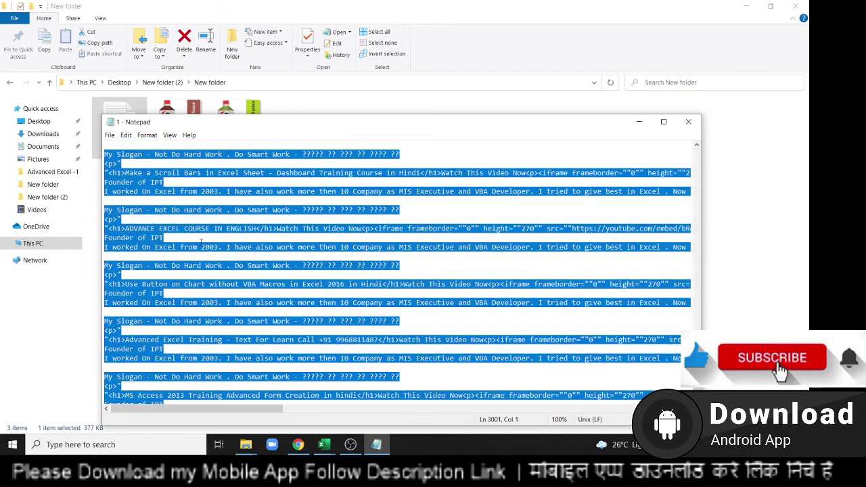
scroll(200, 242, "up", 1)
scroll(200, 242, "up", 1)
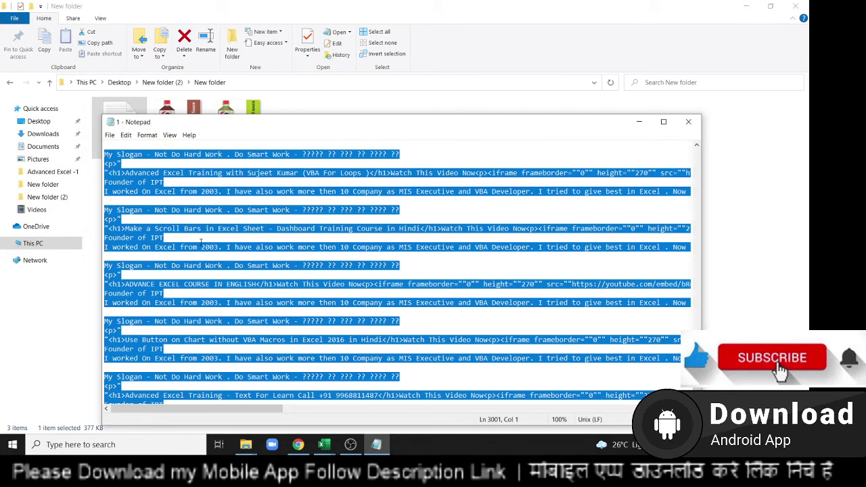
Replace the quotes throughout the file with Replace All and select all the cleaned text.
key("ctrl+h")
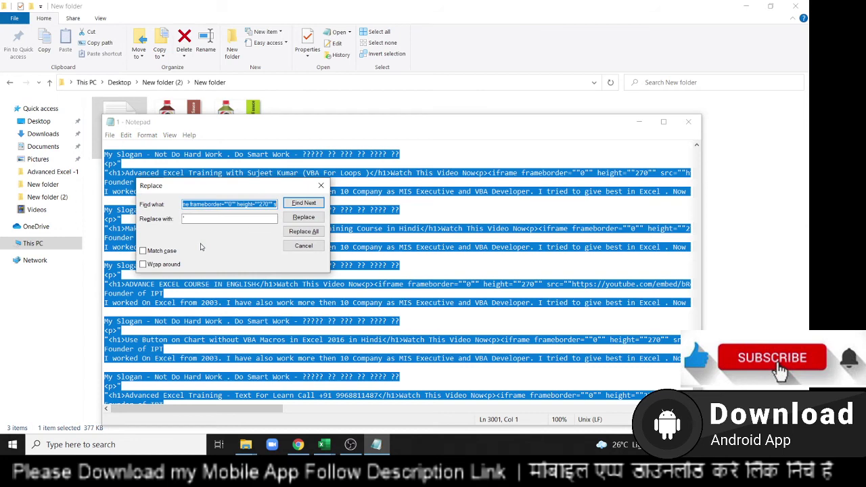
type("\"")
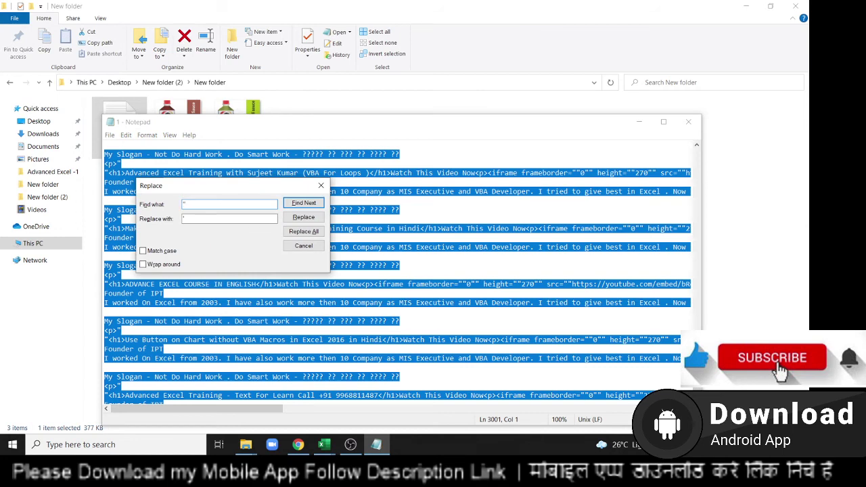
left_click(323, 232)
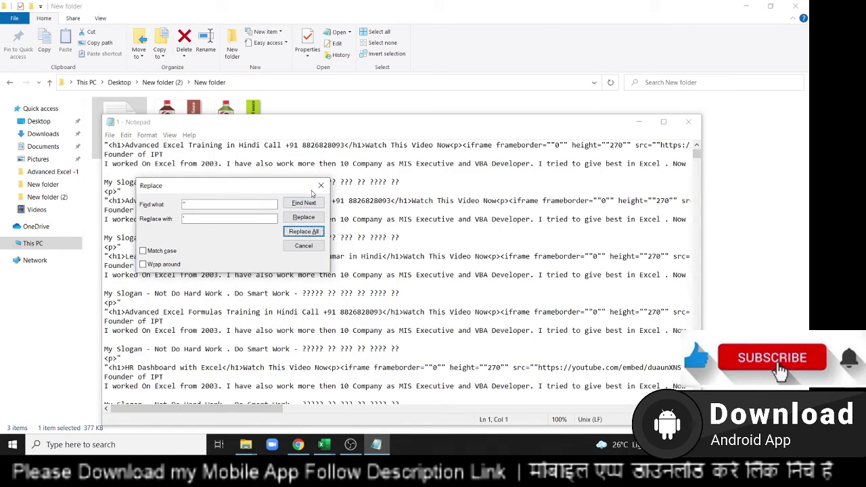
left_click(321, 185)
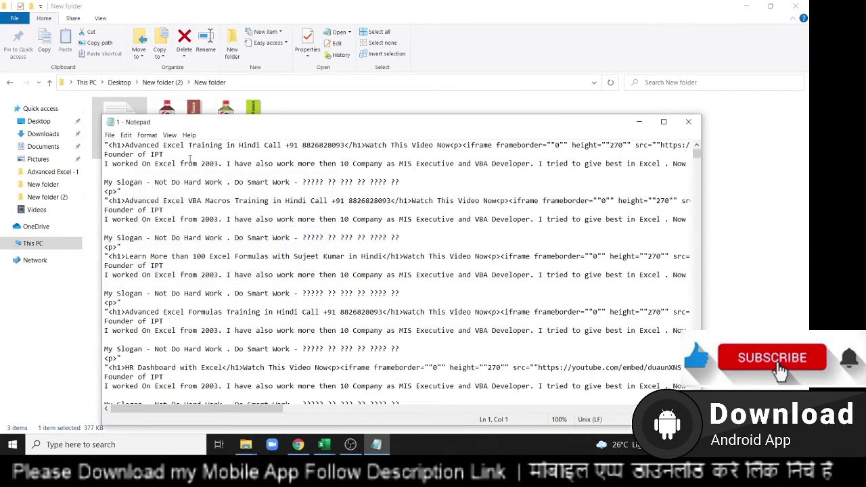
key("ctrl+a")
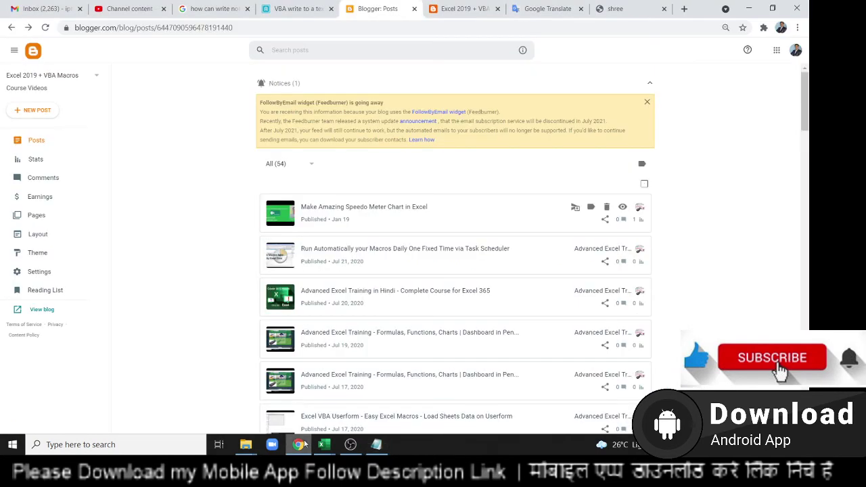
left_click(298, 444)
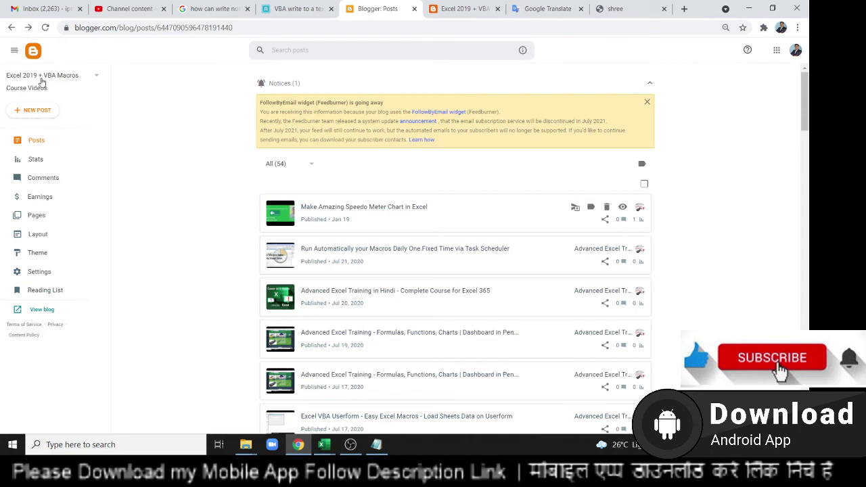
Start a new blog titled 'Learn Advanced Excel with [author's name] 500 Videos'.
left_click(93, 78)
scroll(94, 129, "down", 3)
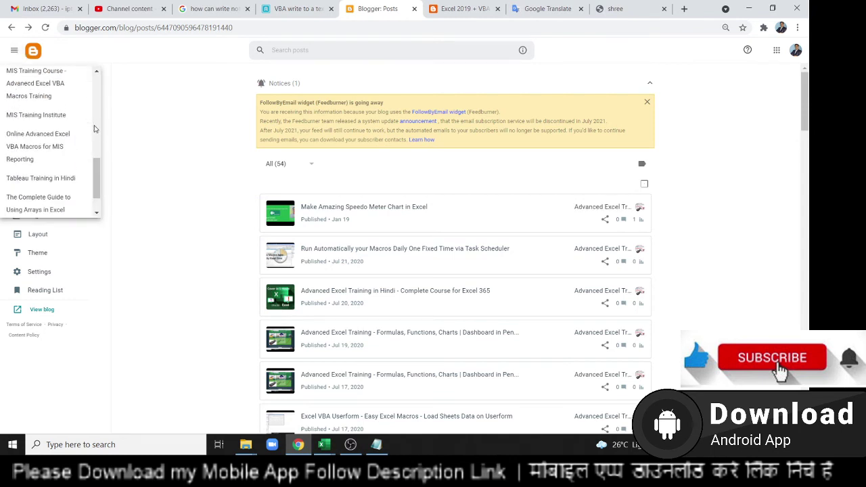
scroll(95, 128, "down", 2)
left_click(50, 211)
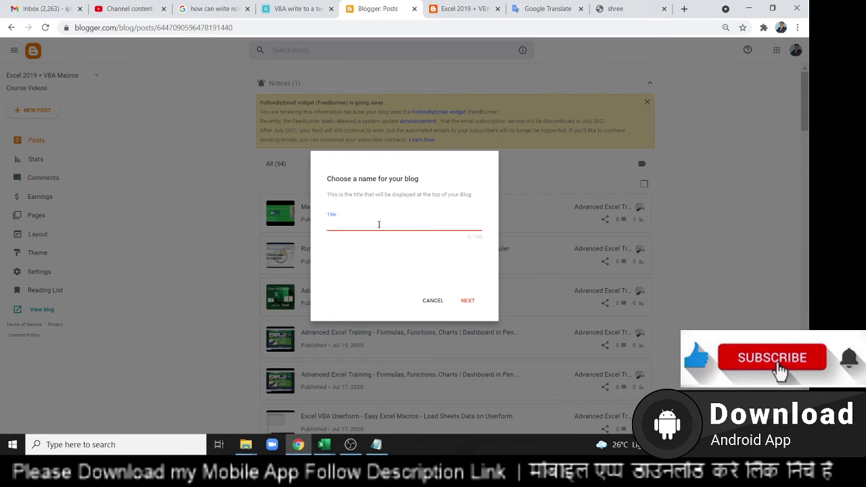
type("Excel")
key("BackSpace")
key("BackSpace")
key("BackSpace")
key("BackSpace")
key("BackSpace")
type("Learn ")
type("Adv")
type("anced ")
type("Excel w")
type("ith Suje")
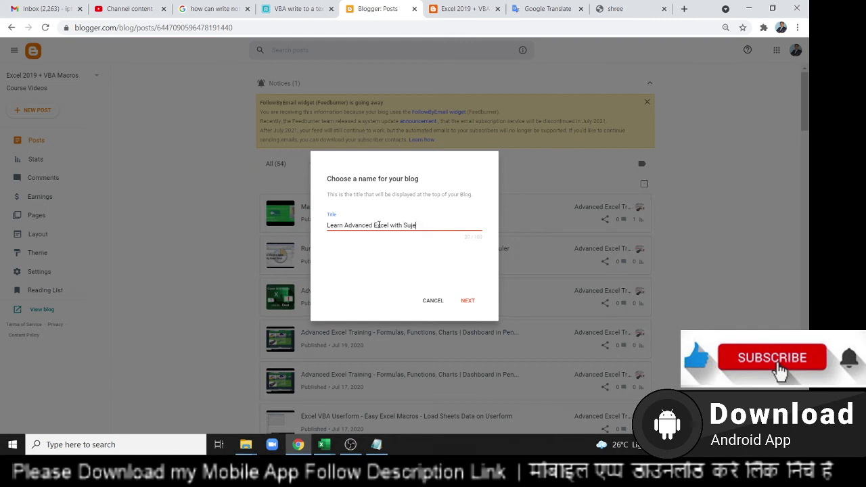
type("et Kuma")
type("r 500")
type(" Videos")
left_click(415, 249)
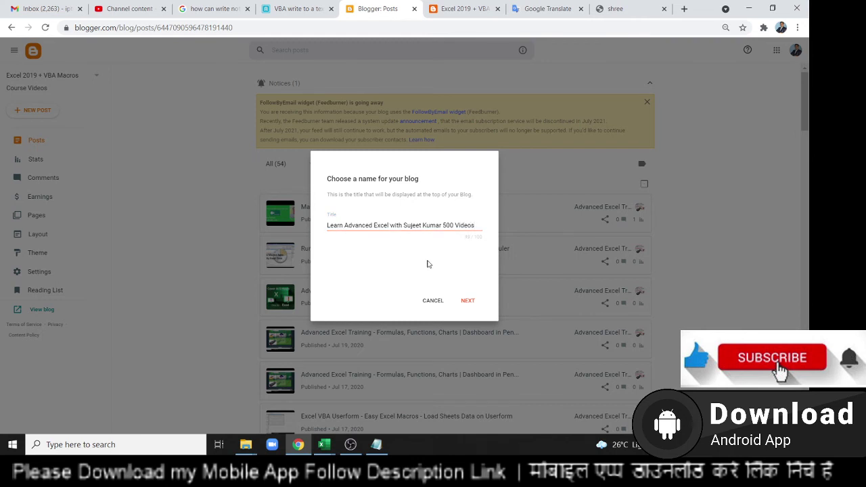
left_click(468, 301)
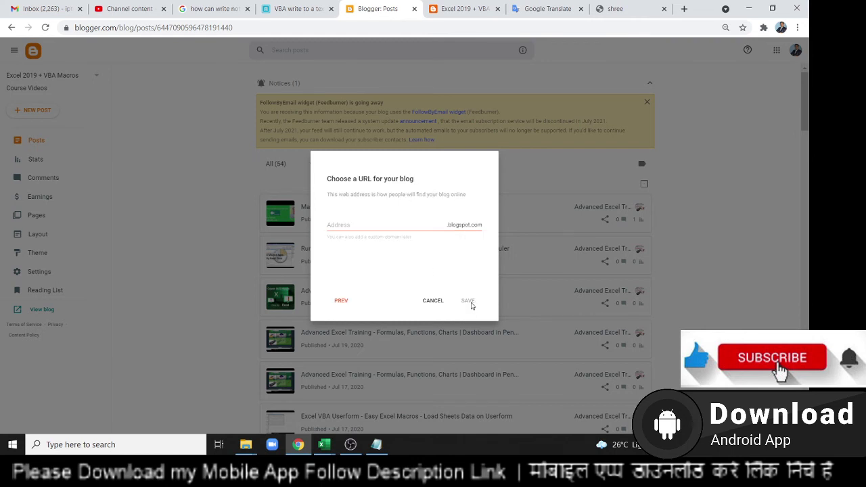
Enter an available blogspot address for the new blog and save it.
left_click(361, 228)
type("xc")
type("el")
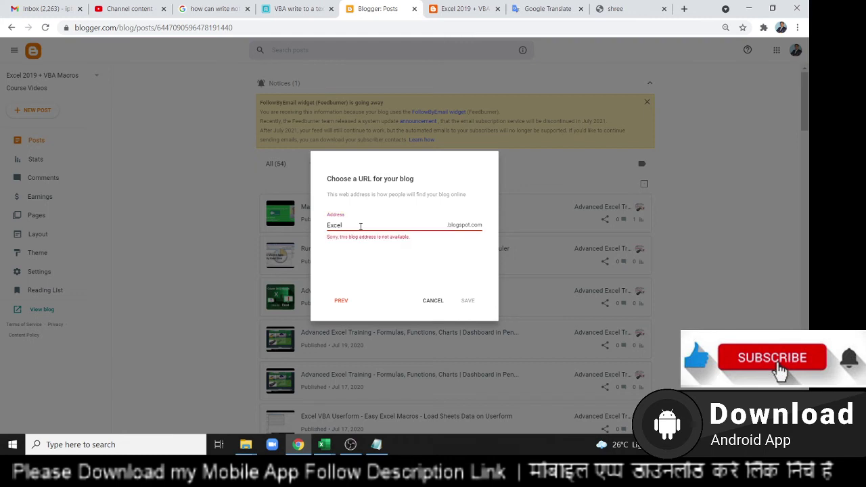
type("wiyt")
key("BackSpace")
type("i")
type("uj")
key("BackSpace")
key("BackSpace")
key("BackSpace")
type("VBA")
key("Tab")
key("BackSpace")
key("BackSpace")
key("BackSpace")
type("sujeet")
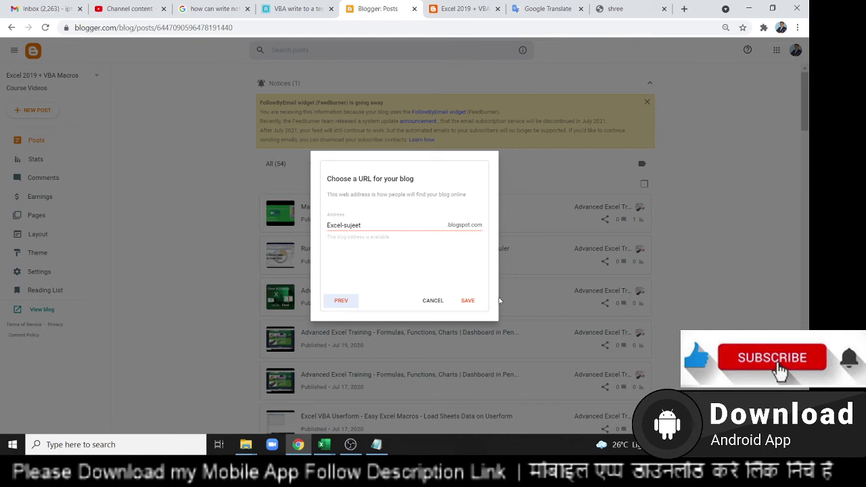
left_click(470, 306)
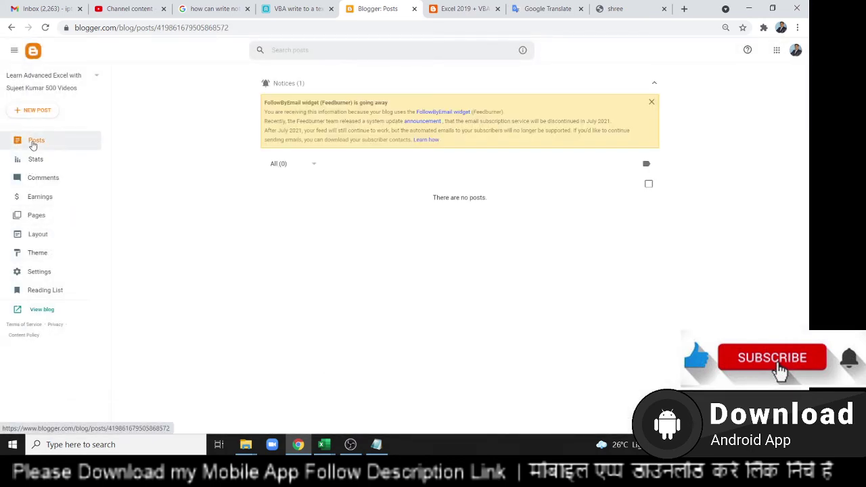
Create a new post in the new blog and paste the cleaned video HTML into its body.
left_click(35, 141)
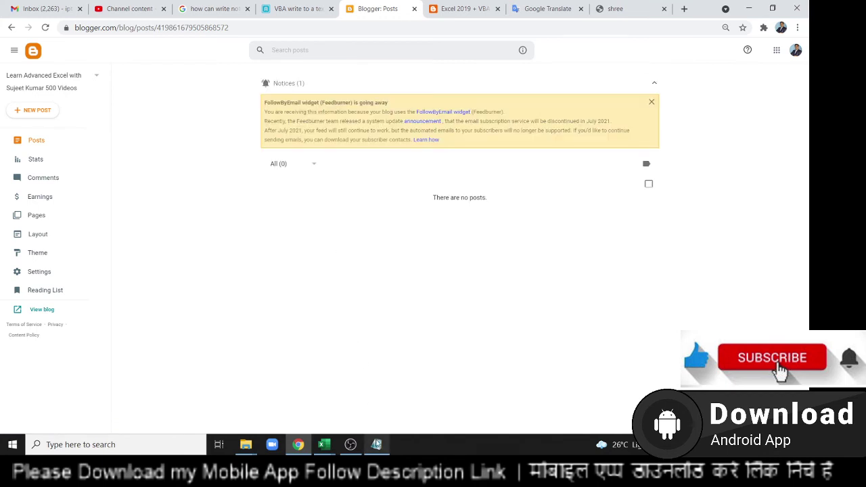
left_click(27, 118)
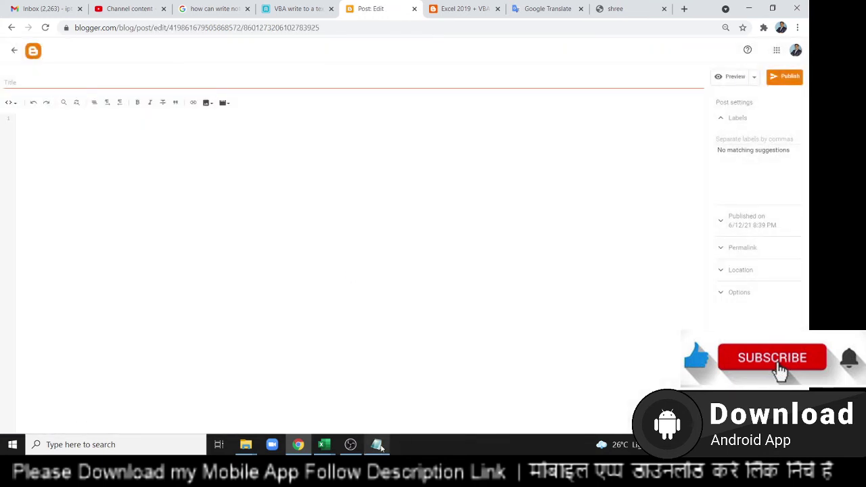
left_click(381, 448)
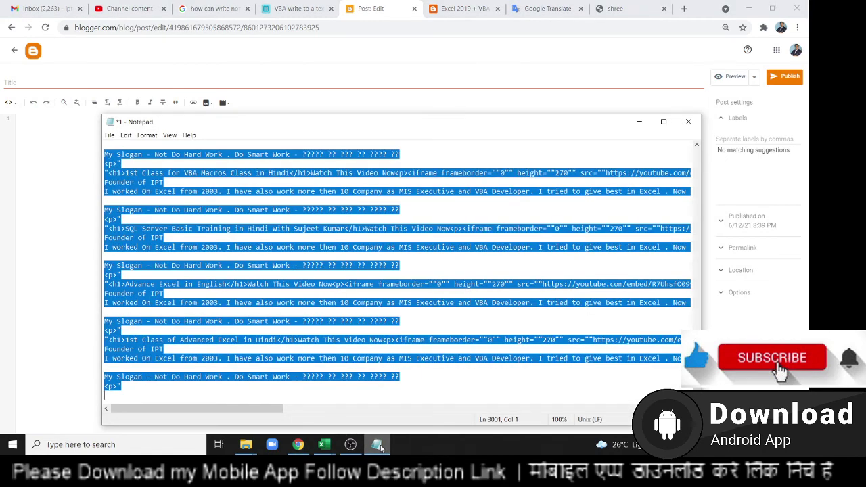
left_click(382, 448)
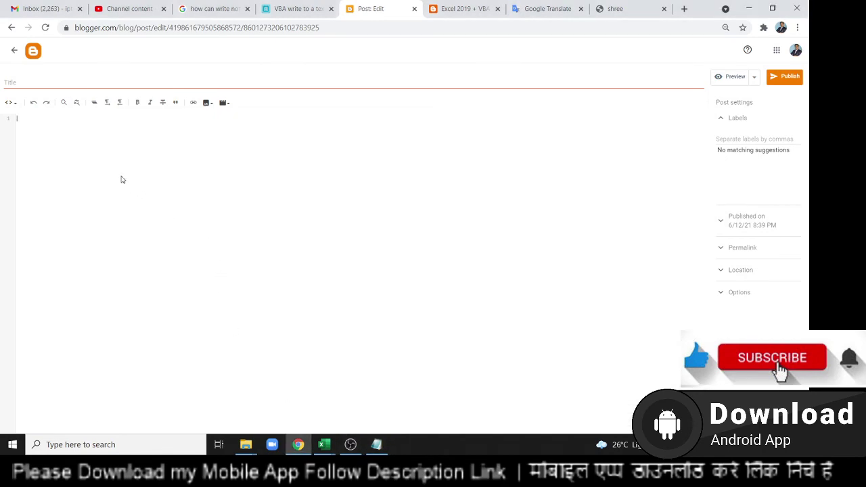
key("ctrl+v")
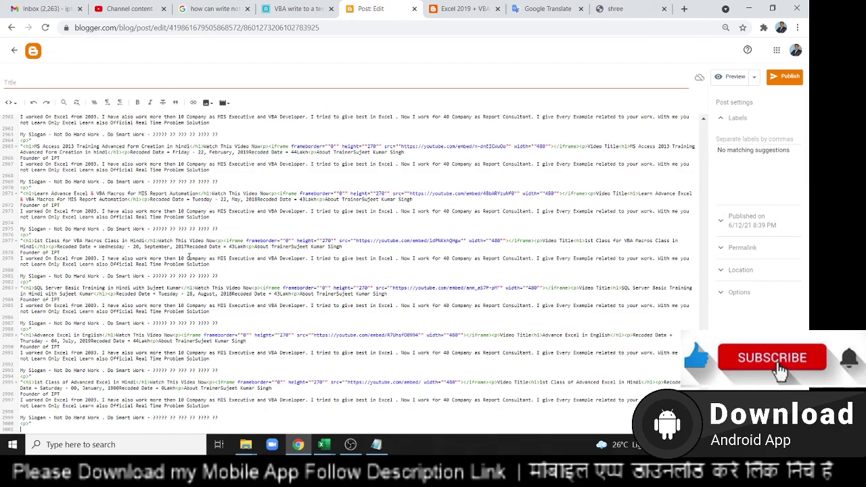
scroll(189, 256, "down", 1)
scroll(190, 255, "up", 15)
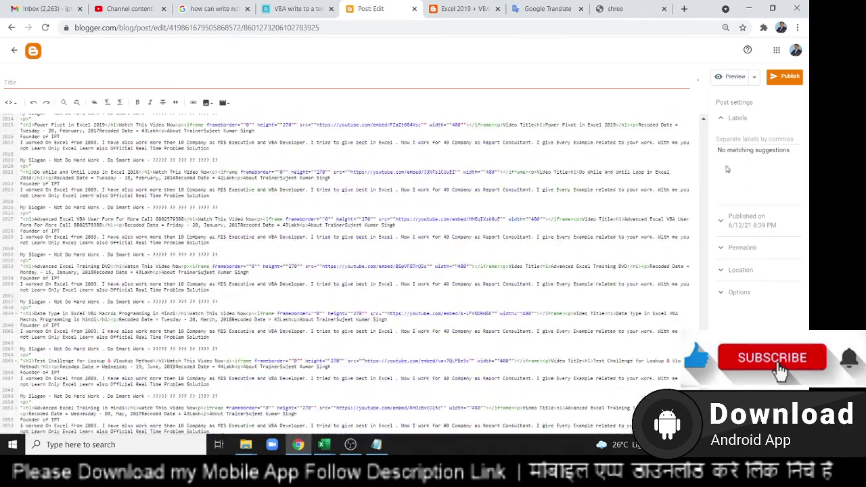
scroll(406, 203, "up", 5)
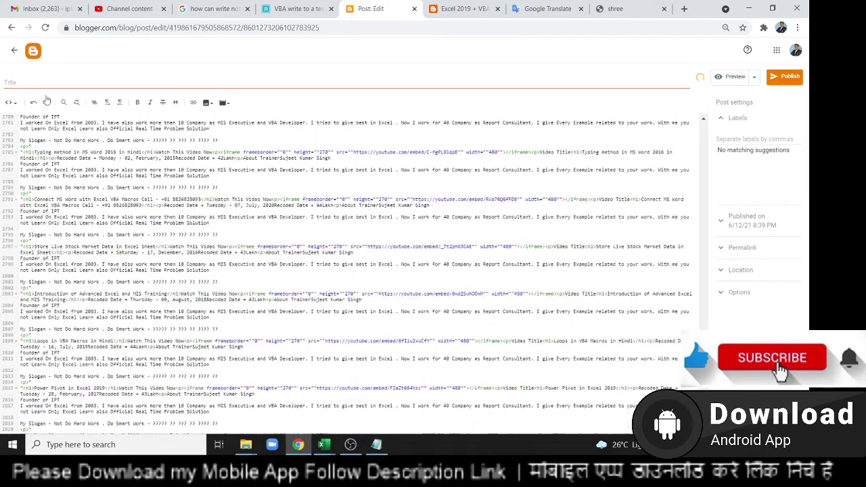
Title the post 'Learn Advanced Excel with [author] - Excel + VBA + Access + SQL + Power BI + Tableau + Tally'.
left_click(45, 82)
type("Lea")
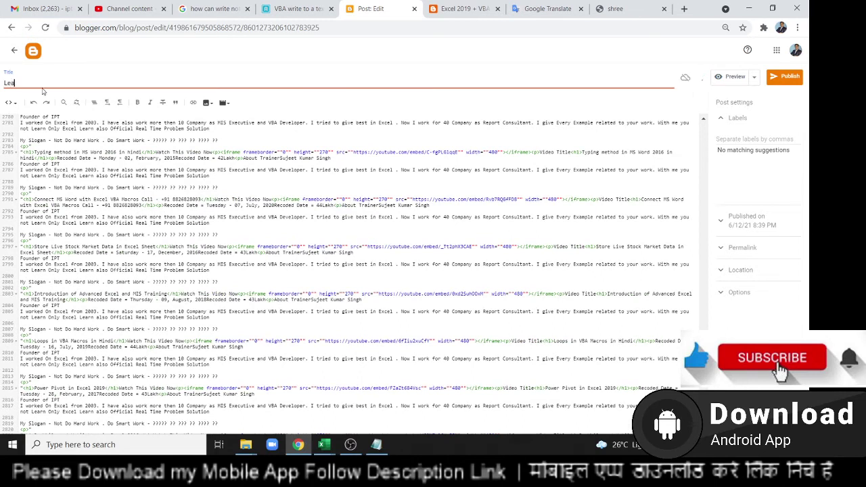
type("rn A")
type("dvanced")
type(" Excel")
type(" with Su")
type("jeet")
type(" - Excel +")
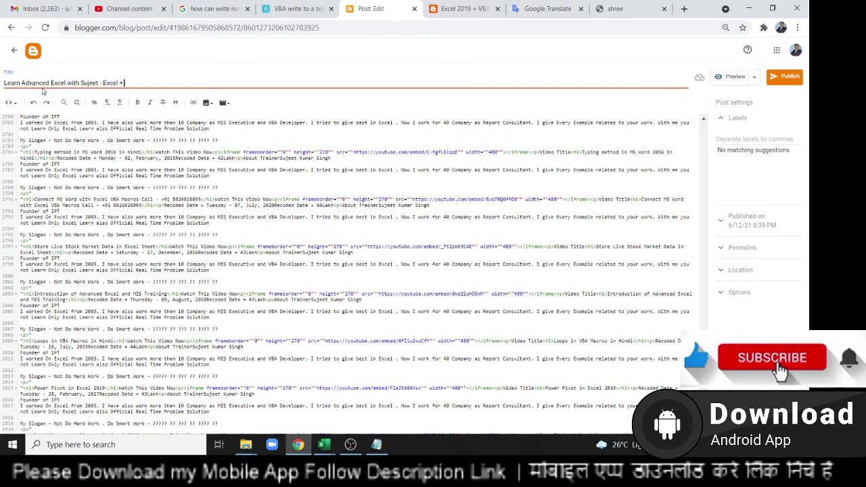
type(" VBA +")
type("aAccess")
key("BackSpace")
key("BackSpace")
key("BackSpace")
key("BackSpace")
key("BackSpace")
key("BackSpace")
type("Acc")
type("ess + ")
type("SQL +")
type(" Powe")
type("r BI +")
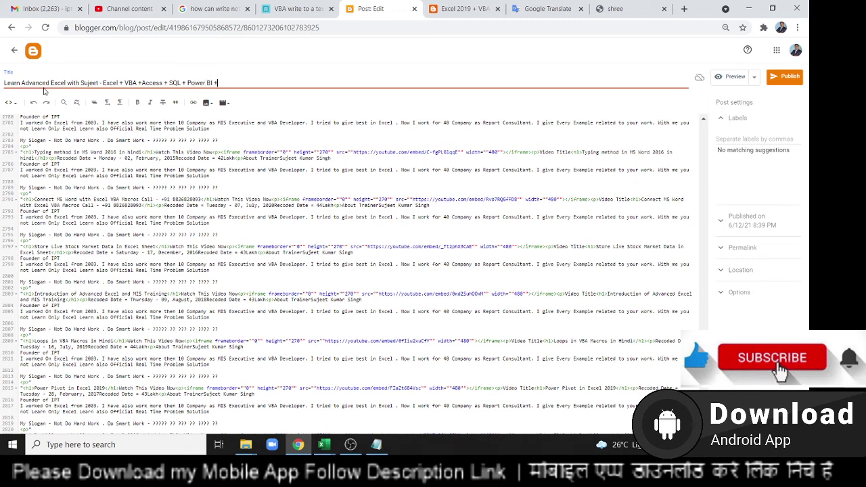
type(" Tablea")
type("y")
key("BackSpace")
type("+")
type(" Tall")
type("y E")
type("RP")
left_click(95, 141)
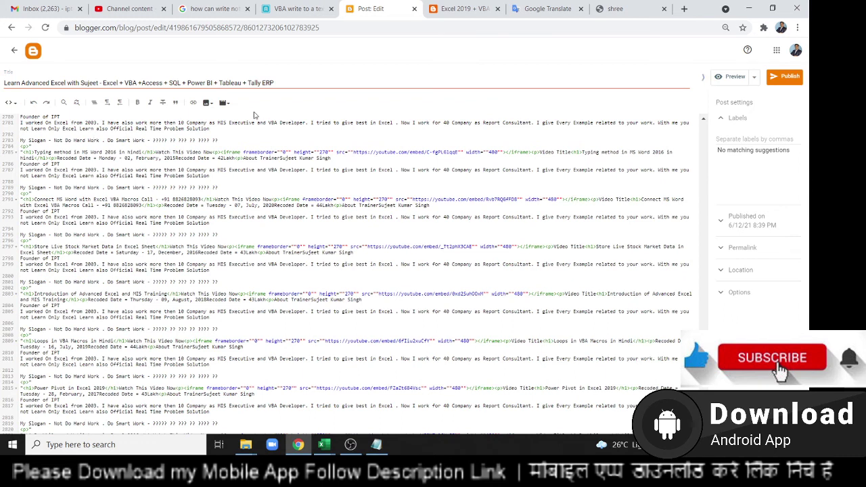
left_click(264, 82)
double_click(268, 83)
key("BackSpace")
type("F")
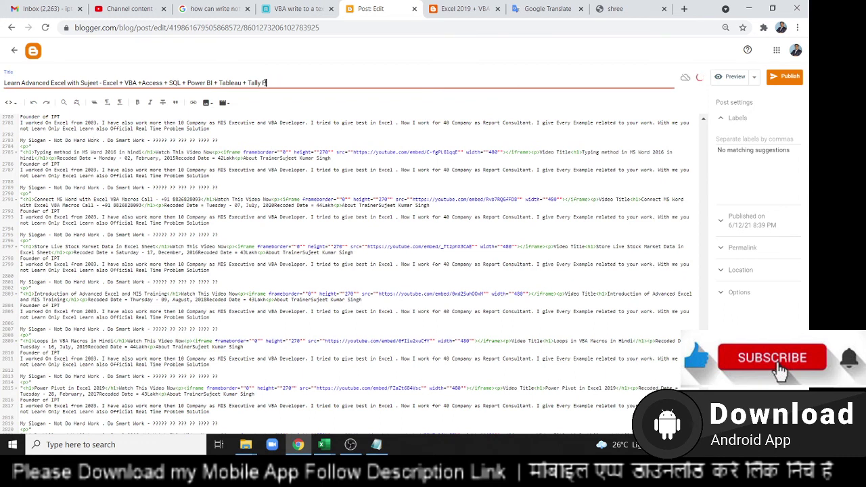
type("E")
type("m")
type("e")
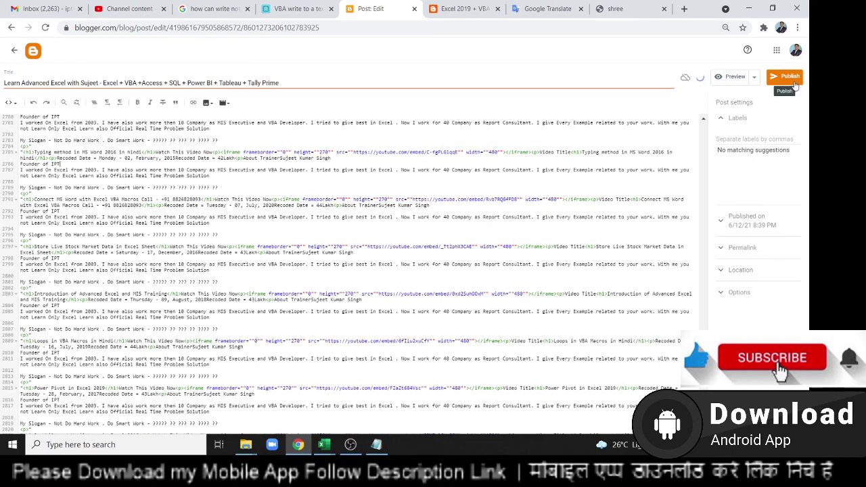
Publish the post and confirm publishing to the blog.
left_click(795, 83)
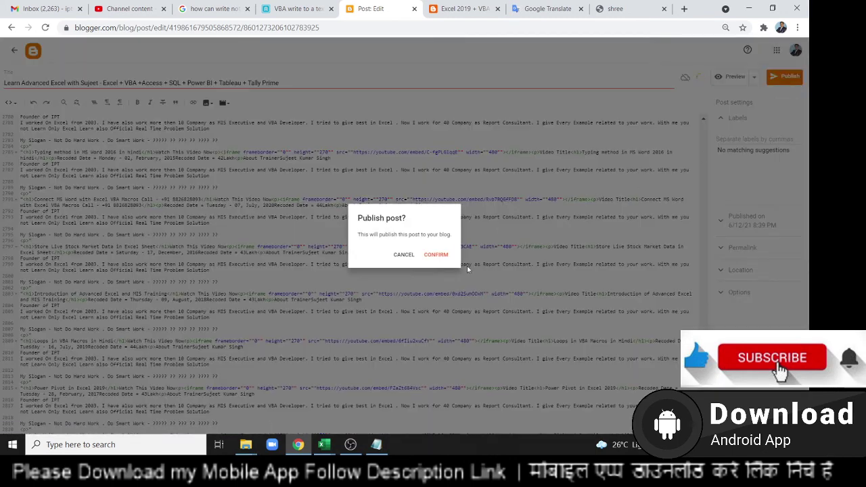
left_click(438, 255)
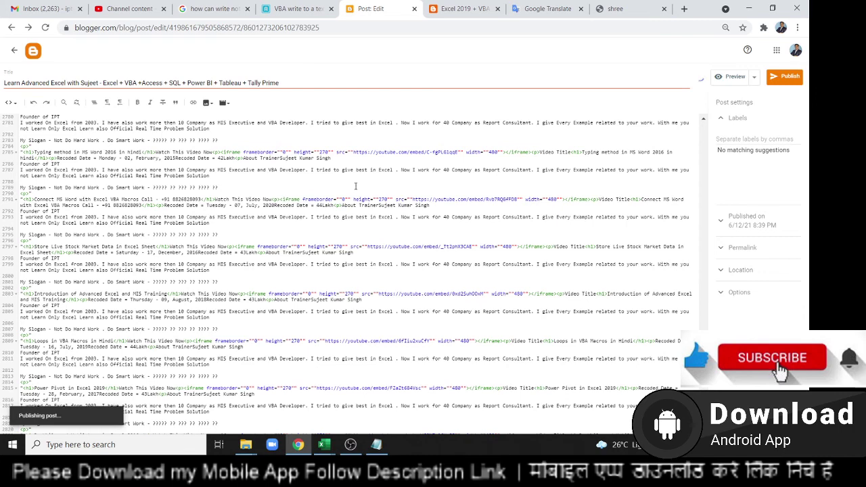
left_click(376, 445)
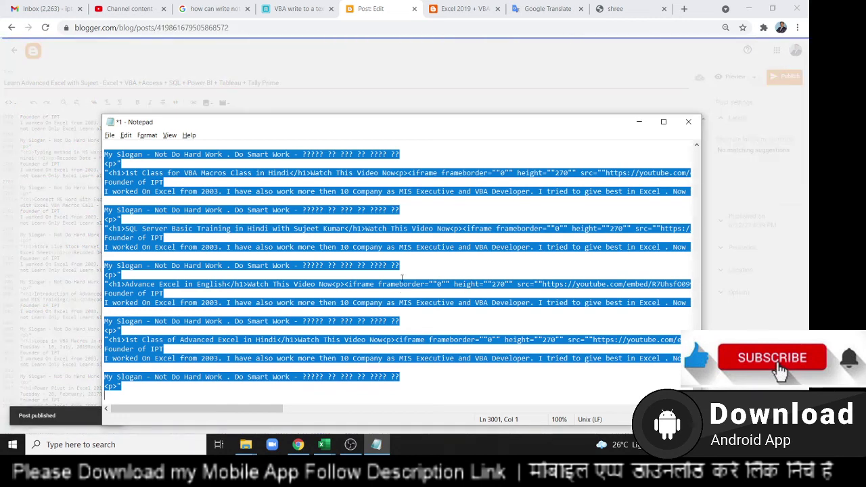
Run a first Replace All on the stray double-quote characters in 1.txt.
key("ctrl+h")
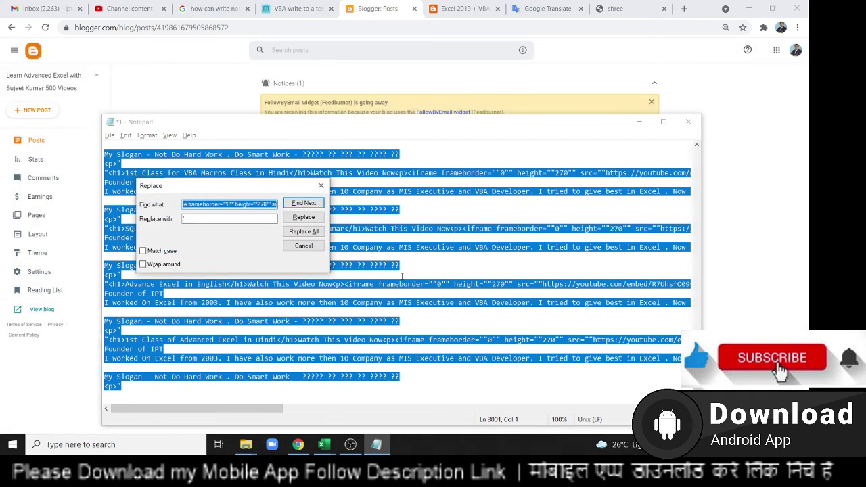
type("\"")
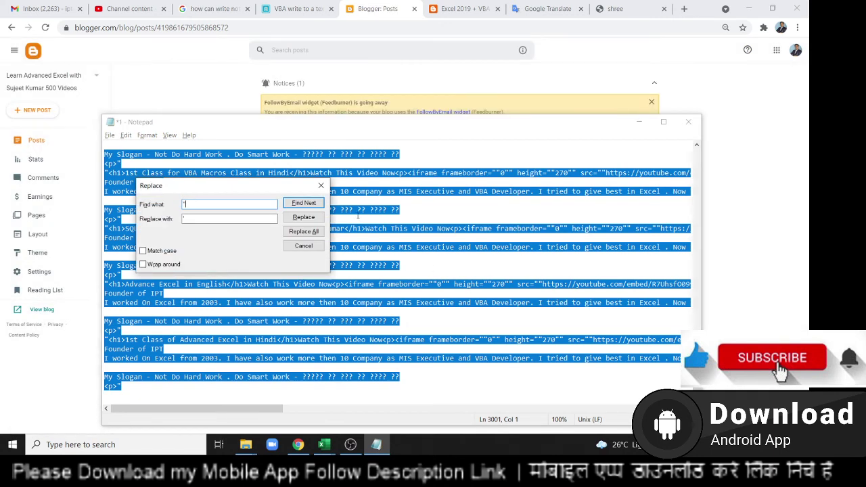
left_click(315, 232)
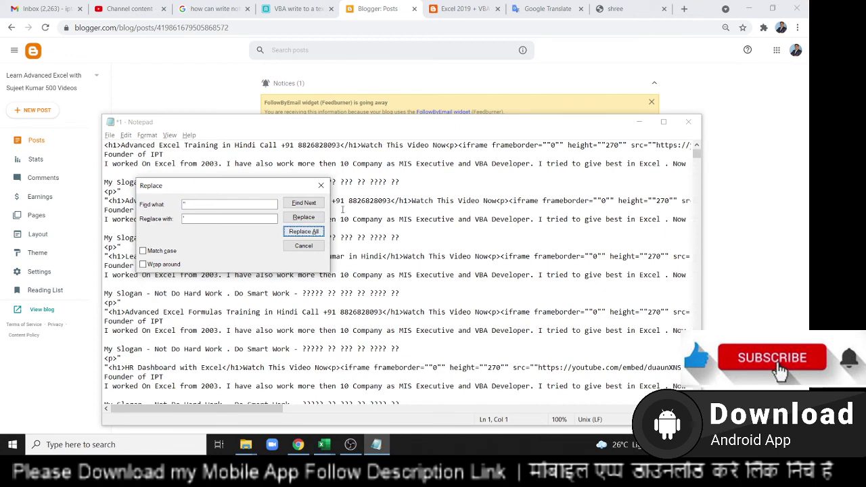
left_click(321, 186)
Inspect the doubled quotes around the frameborder value on the VBA Macros line.
left_click(439, 256)
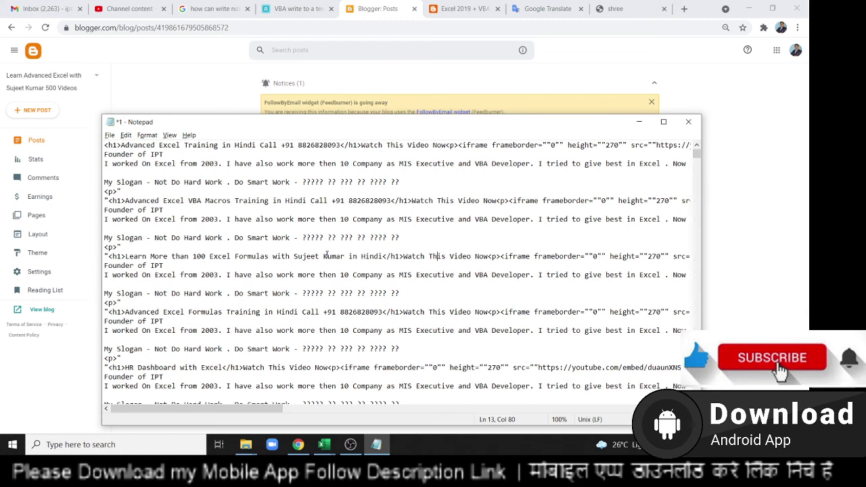
left_click(599, 200)
double_click(598, 201)
left_click(597, 201)
left_click_drag(604, 201, 594, 201)
left_click(476, 189)
Replace every doubled quote "" with a single " throughout the file using Replace All.
key("ctrl+h")
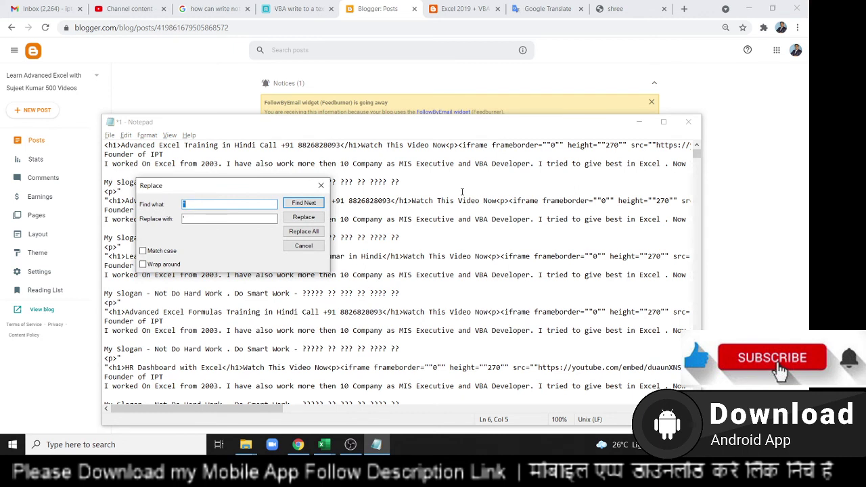
type("\"\"")
left_click(213, 220)
key("BackSpace")
left_click(312, 233)
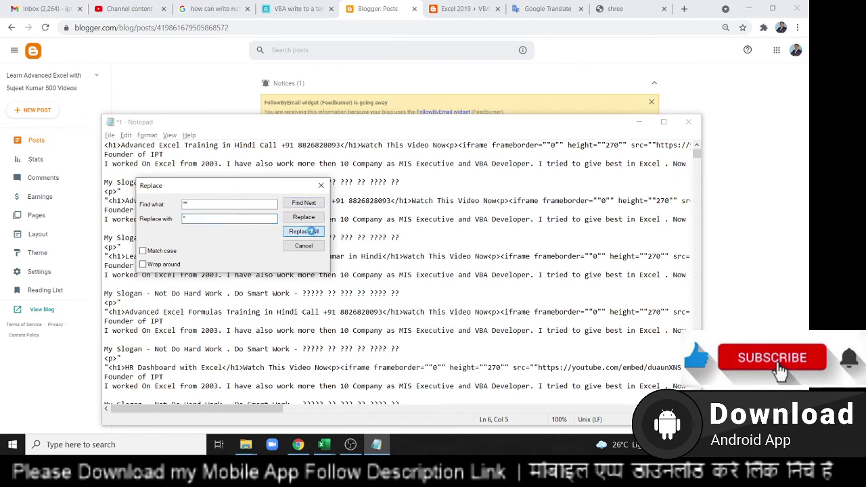
left_click(321, 185)
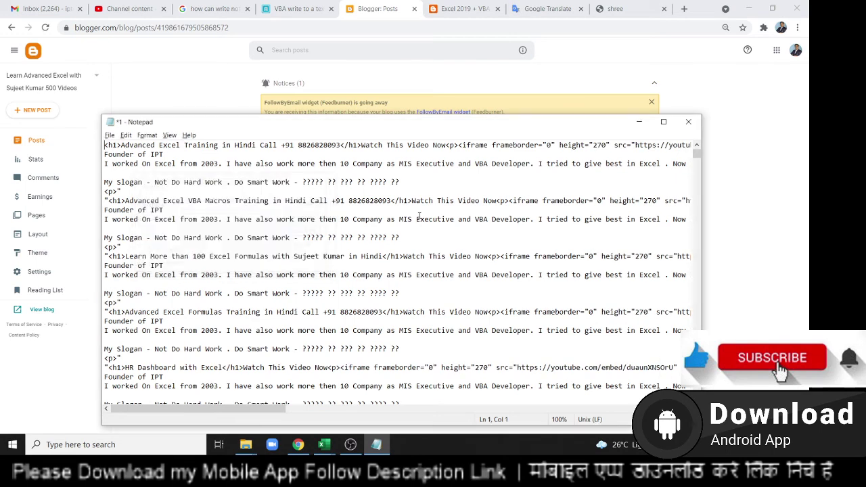
scroll(567, 252, "down", 5)
scroll(567, 251, "down", 5)
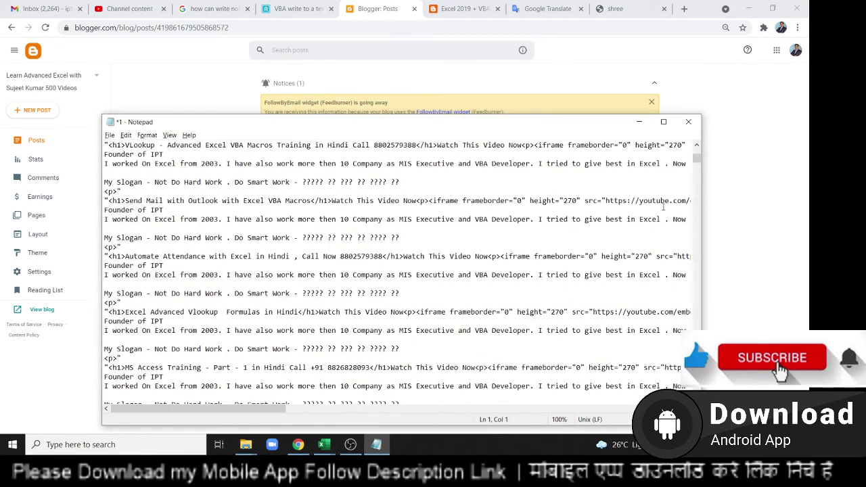
scroll(640, 217, "up", 4)
scroll(640, 217, "up", 9)
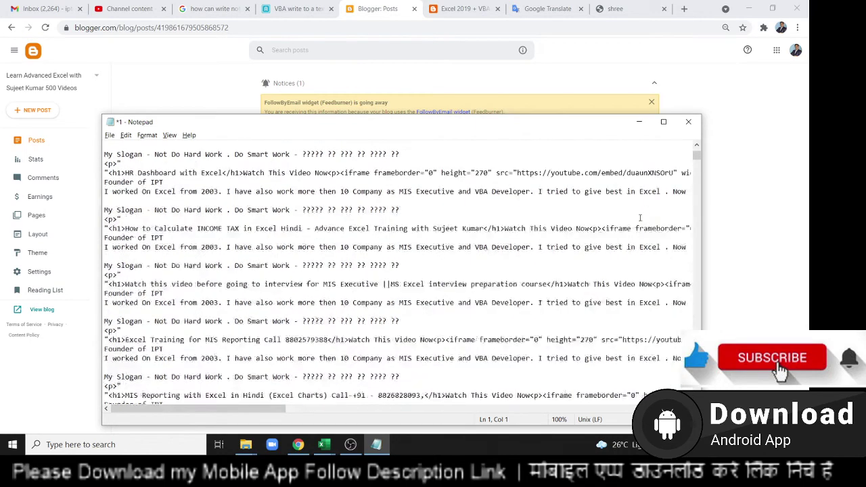
scroll(639, 217, "up", 7)
Select all the cleaned text and switch to the Excel 2019 + VBA blog tab.
key("ctrl+a")
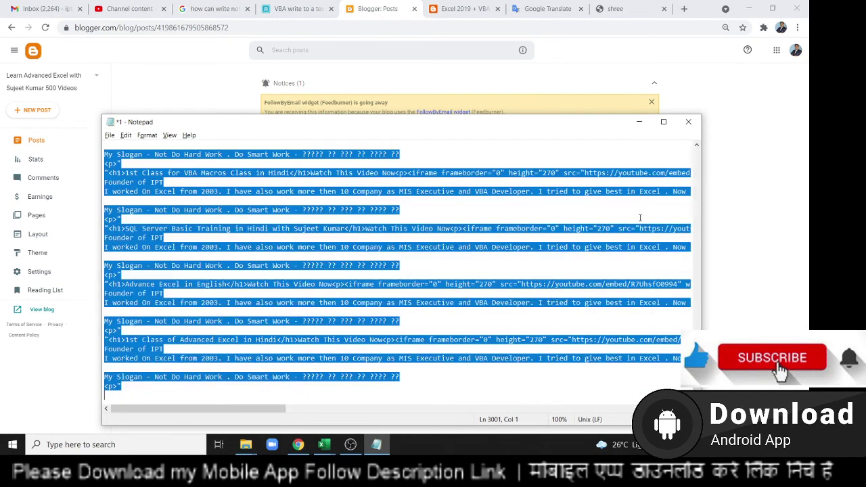
left_click(460, 10)
scroll(489, 78, "down", 3)
scroll(284, 201, "up", 5)
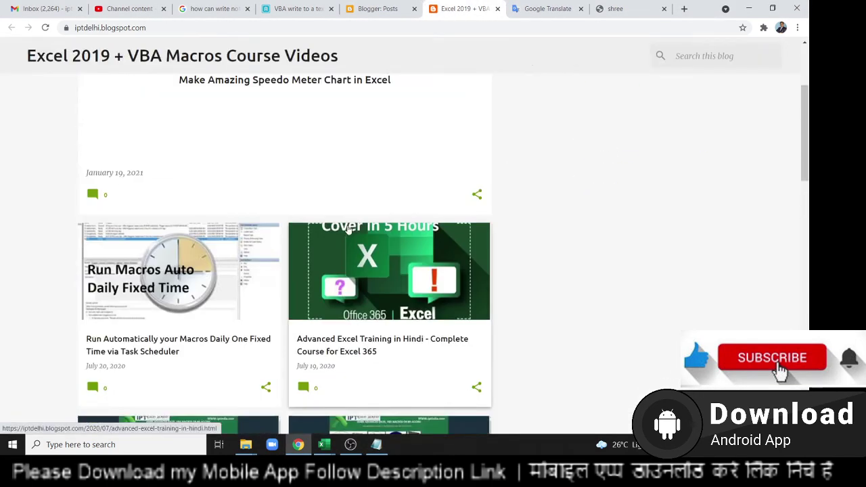
Open the published post and replace its entire HTML source with the cleaned Notepad text.
left_click(379, 8)
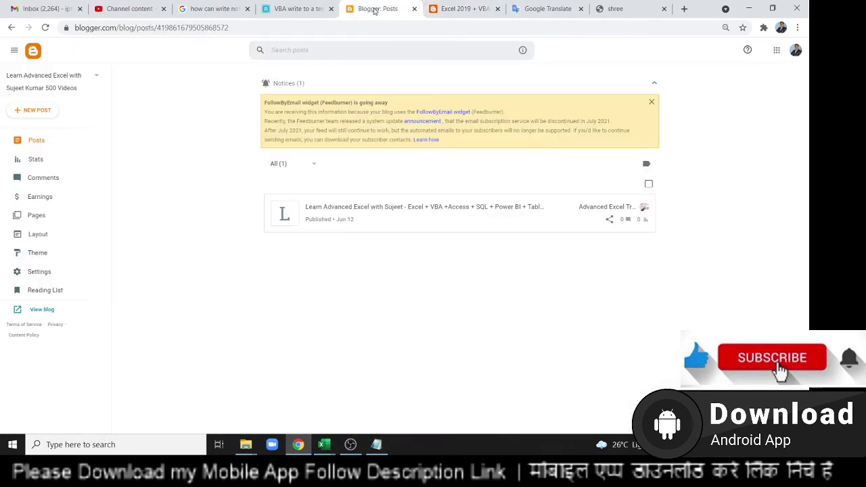
left_click(341, 220)
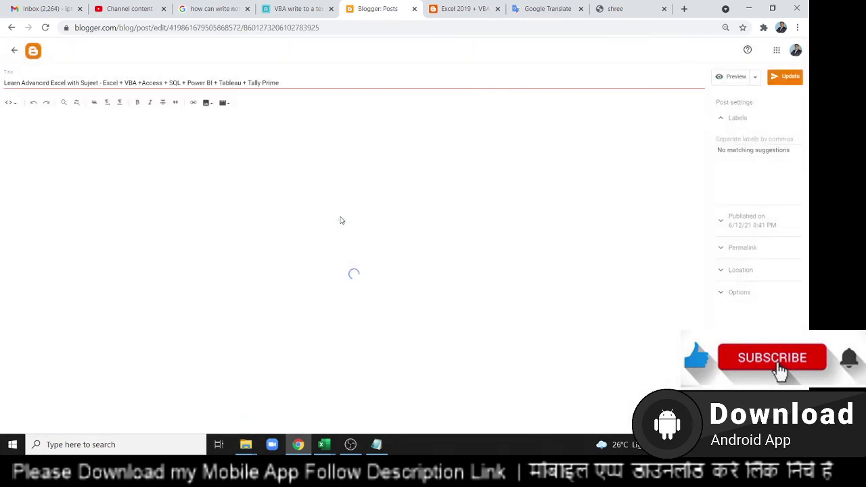
key("ctrl+a")
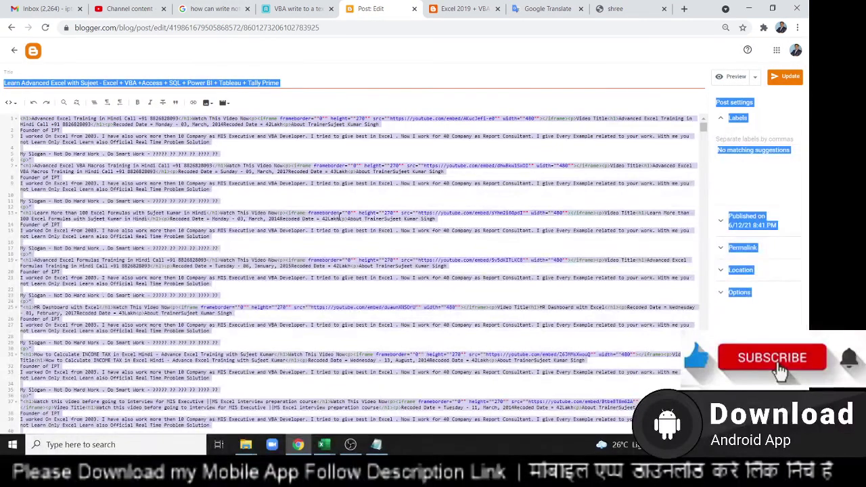
left_click(342, 217)
key("ctrl+a")
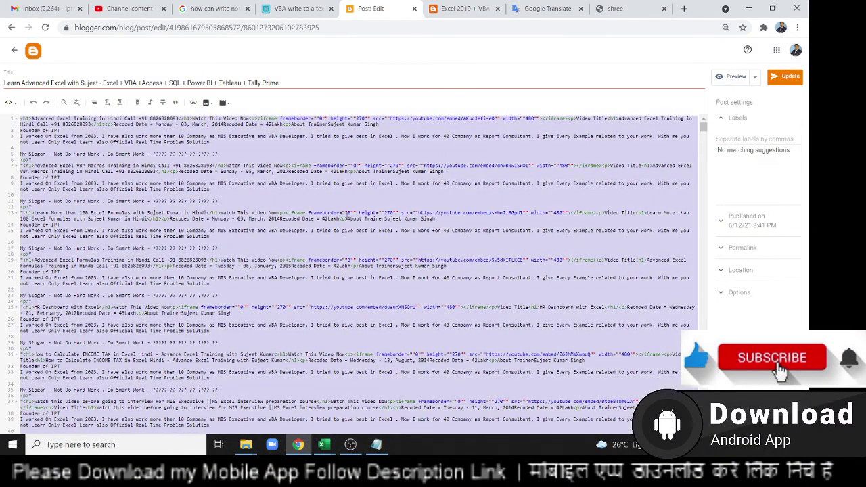
key("Delete")
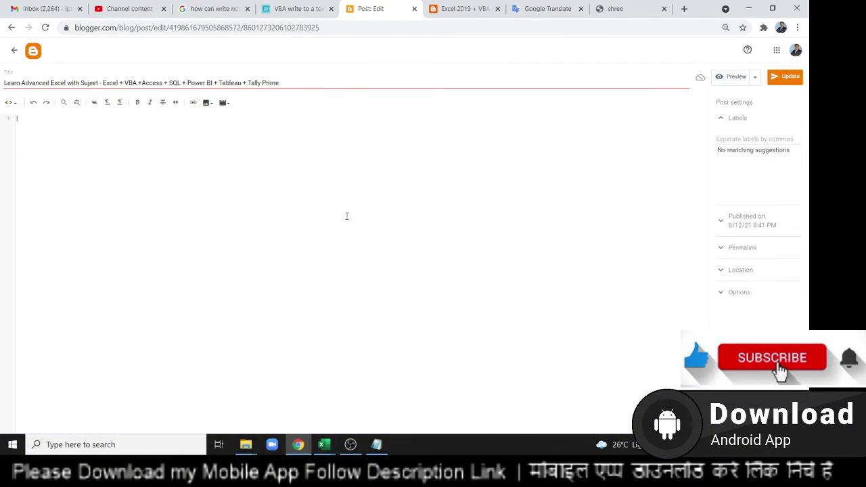
key("ctrl+v")
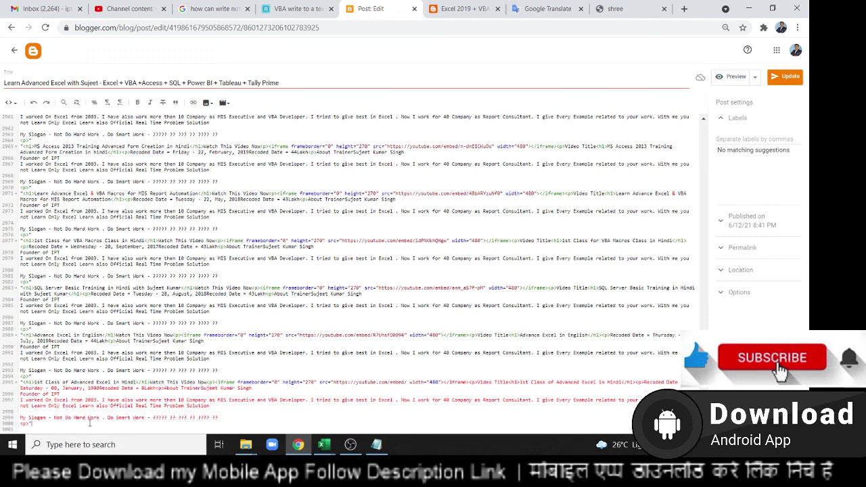
Save the post with Update and open its preview.
left_click(97, 396)
left_click(795, 81)
left_click(735, 77)
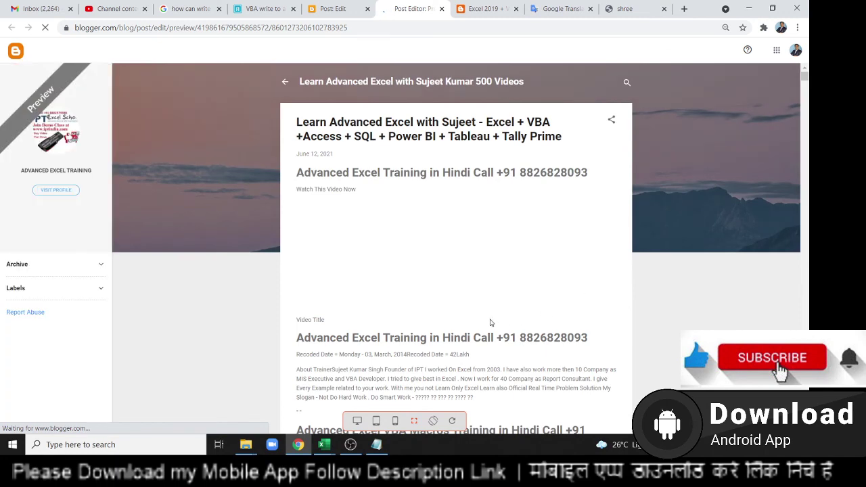
Scroll through the previewed Advanced Excel Training video headings, then update the Learn Advanced Excel post again.
scroll(485, 311, "down", 5)
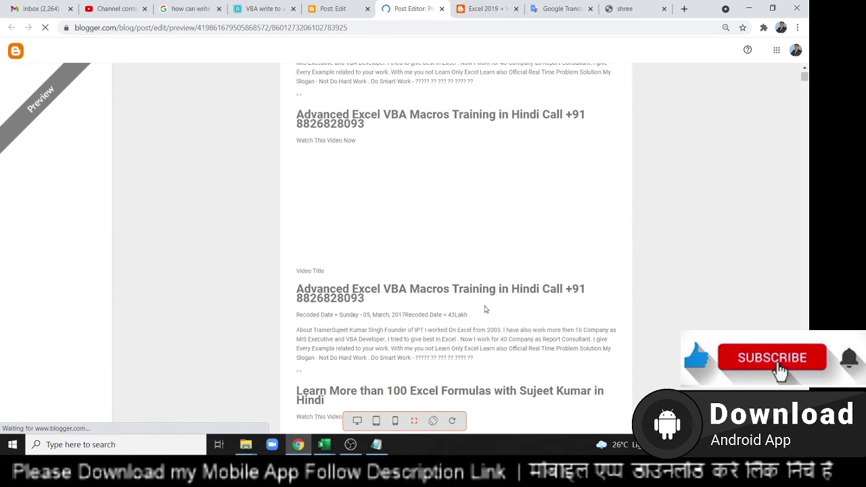
scroll(485, 310, "up", 2)
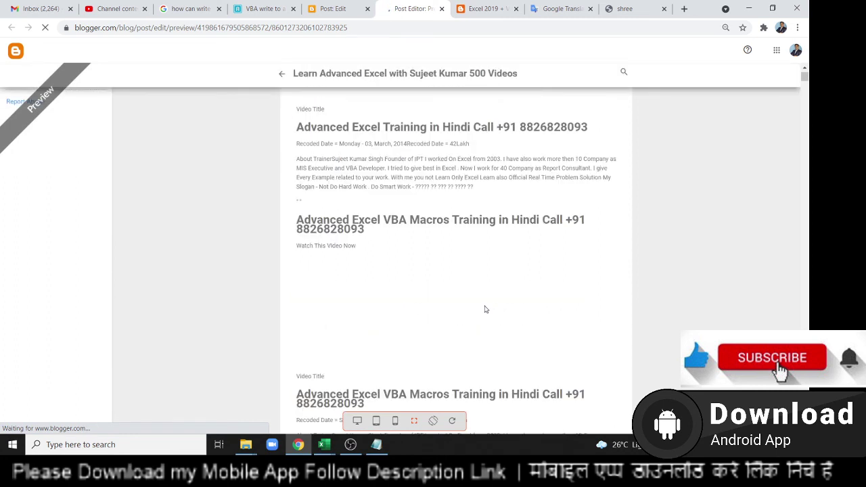
scroll(485, 309, "up", 2)
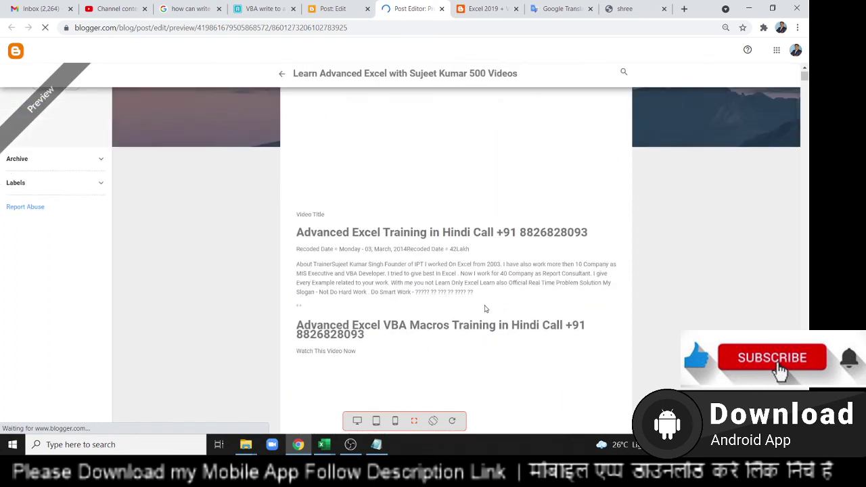
scroll(438, 240, "up", 2)
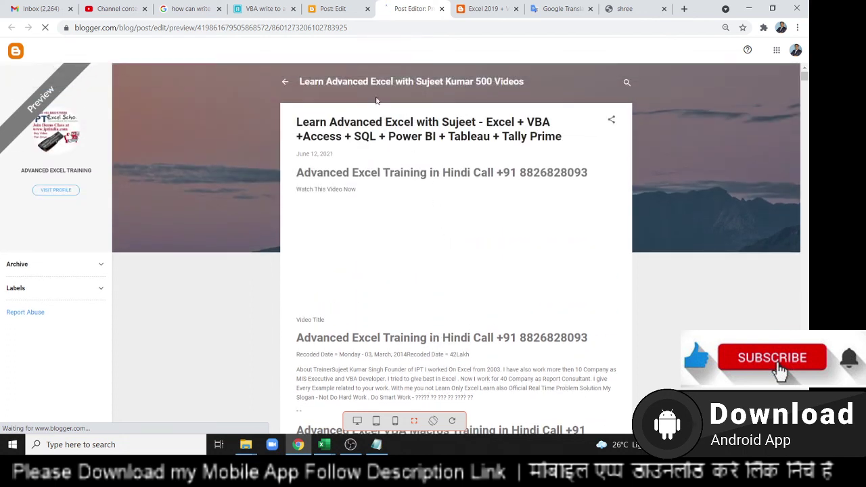
left_click(332, 9)
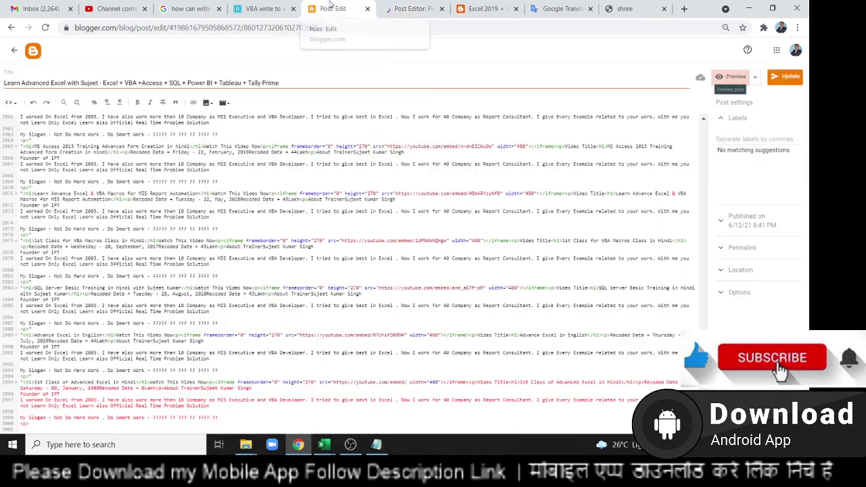
left_click(793, 79)
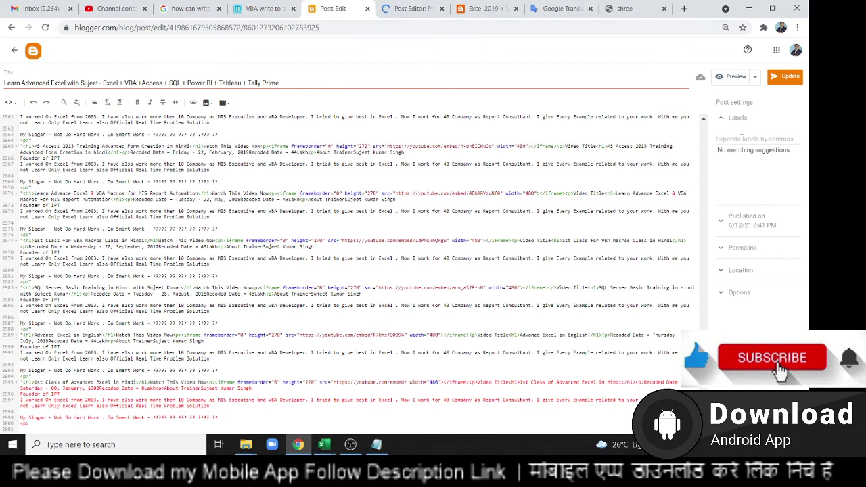
Open the live blog from the posts list and read the full Learn Advanced Excel post.
left_click(10, 51)
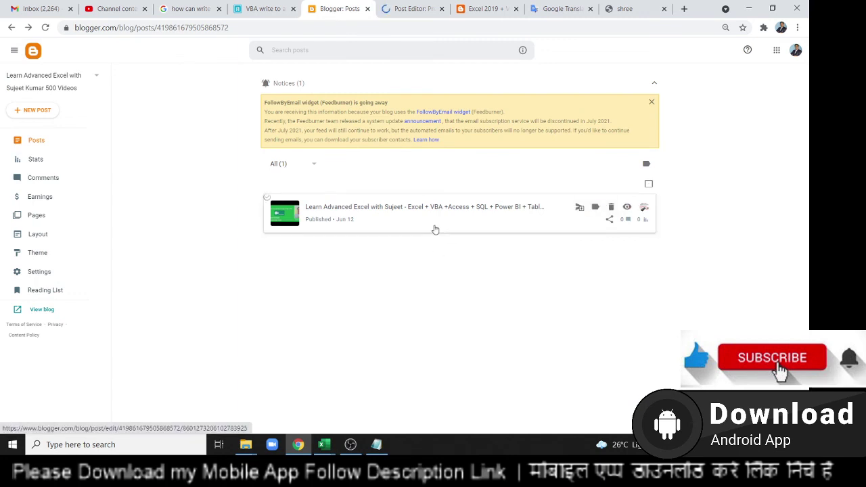
left_click(50, 313)
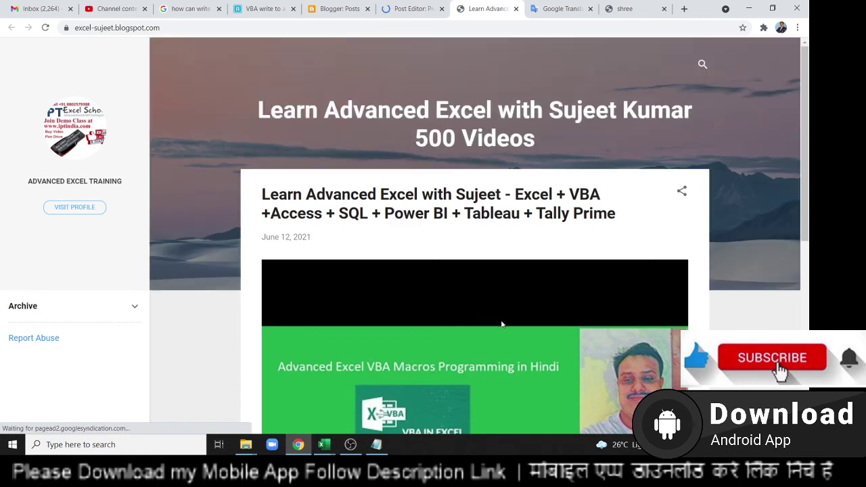
scroll(493, 305, "down", 5)
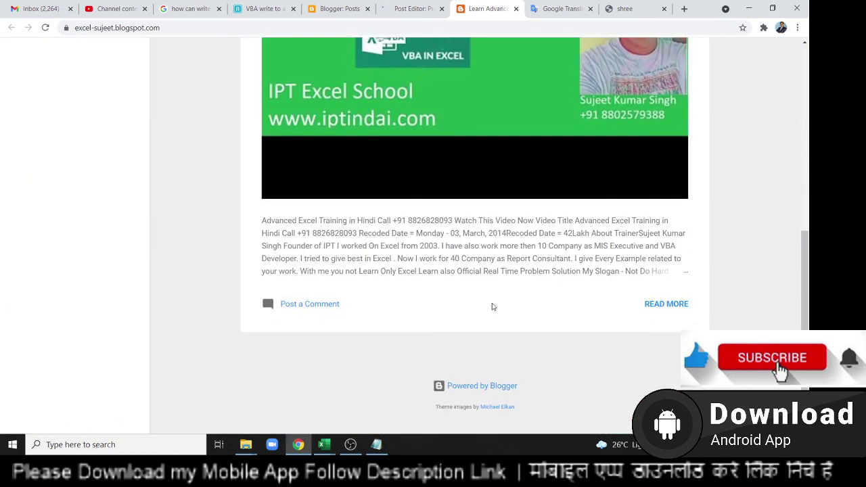
left_click(667, 304)
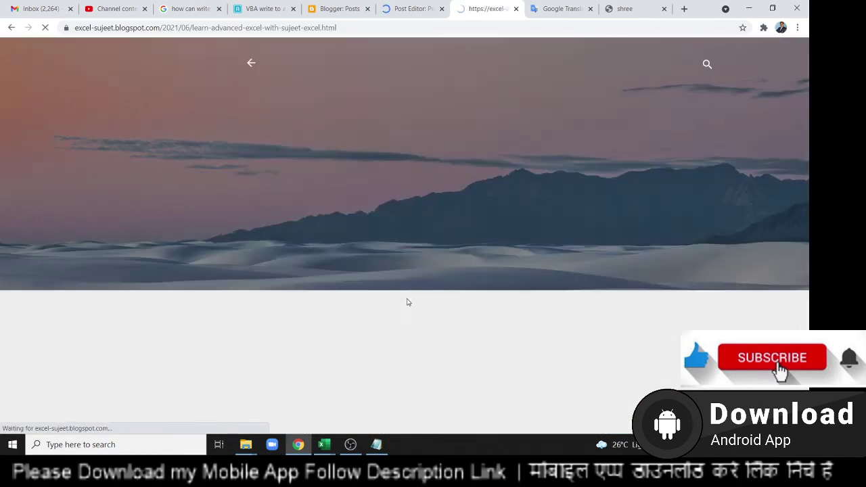
scroll(408, 300, "down", 4)
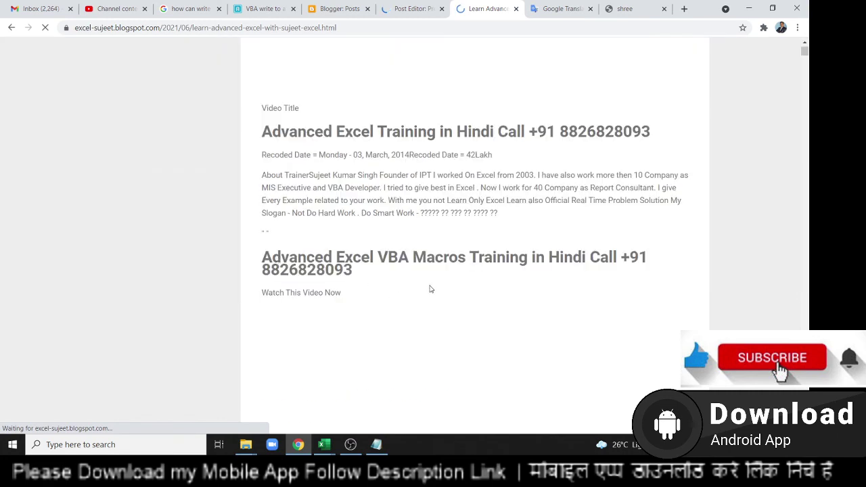
scroll(496, 260, "up", 4)
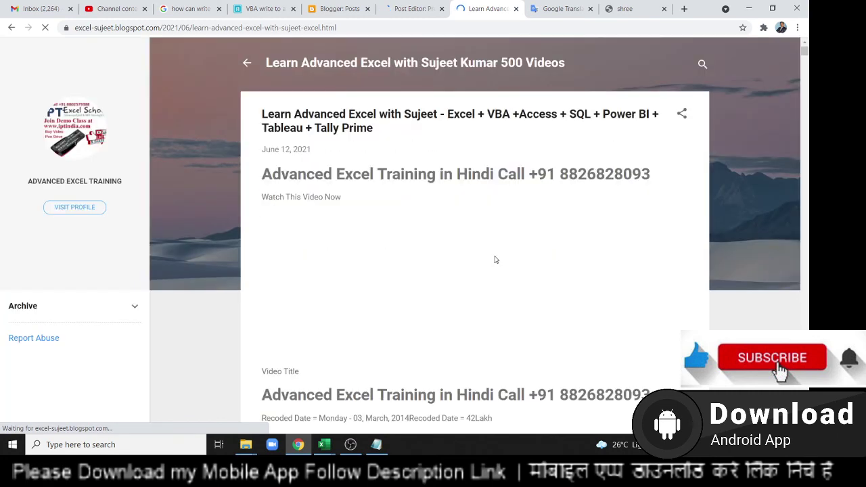
Compare the live post against the editor preview and scroll down its embedded videos.
left_click(416, 10)
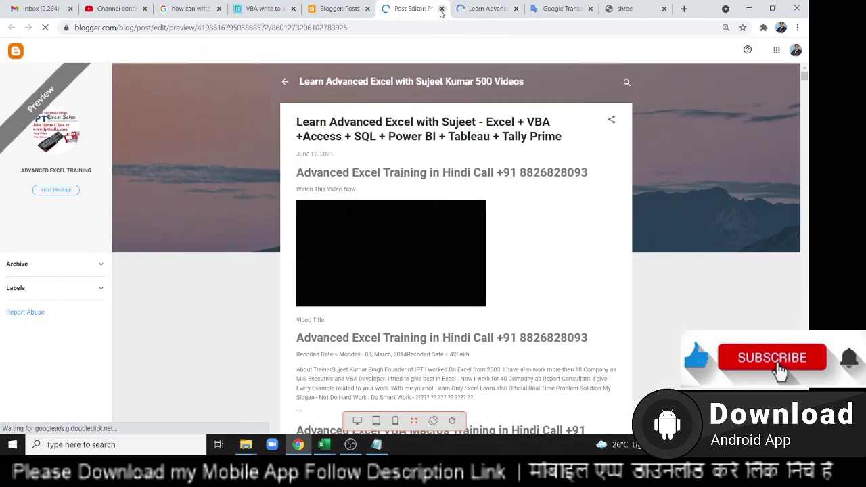
left_click(484, 11)
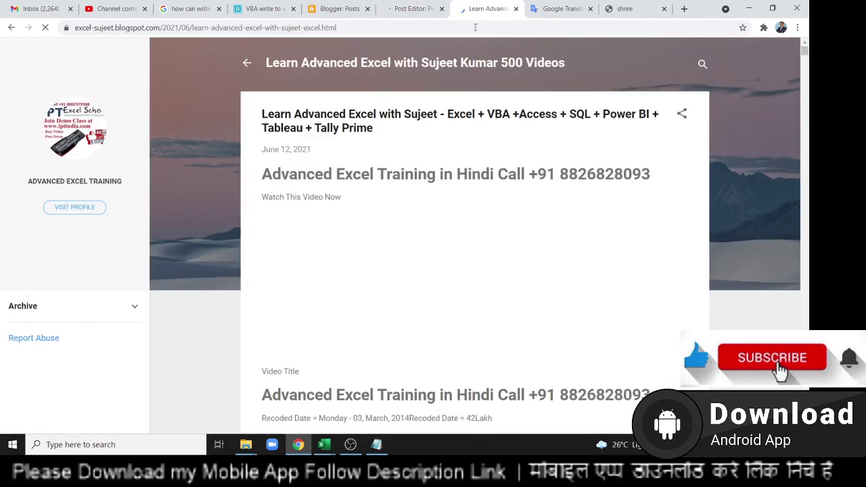
scroll(418, 220, "down", 5)
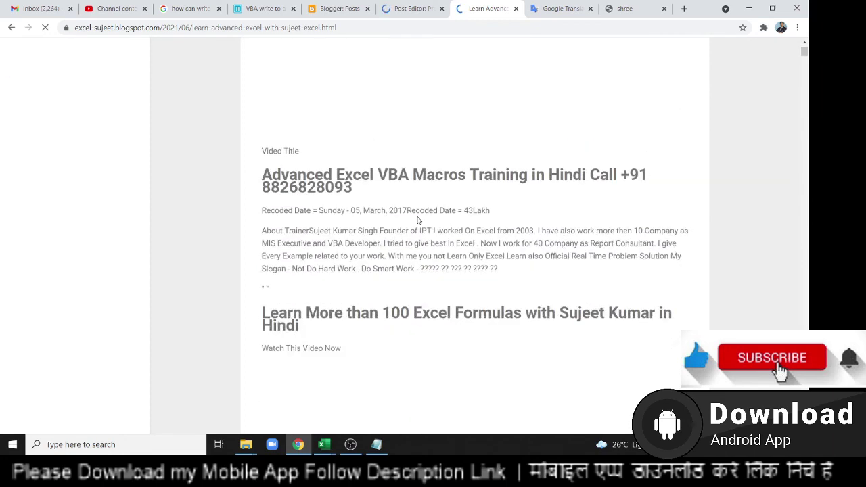
scroll(417, 221, "down", 2)
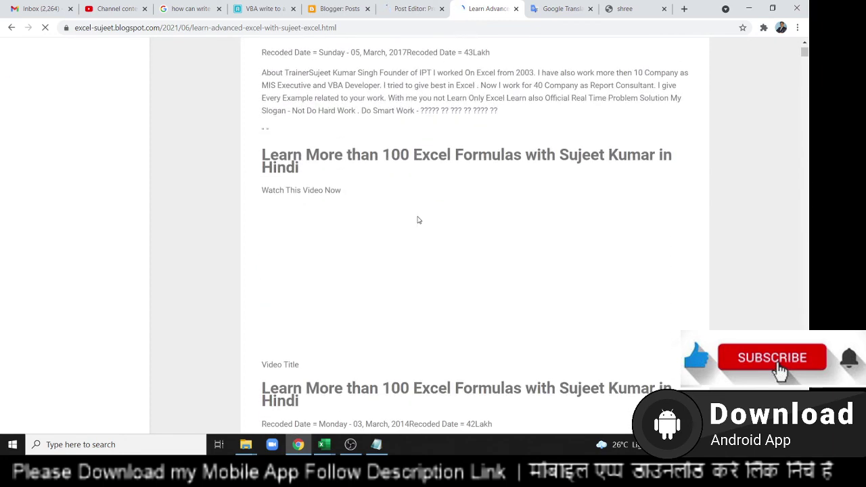
scroll(418, 221, "down", 2)
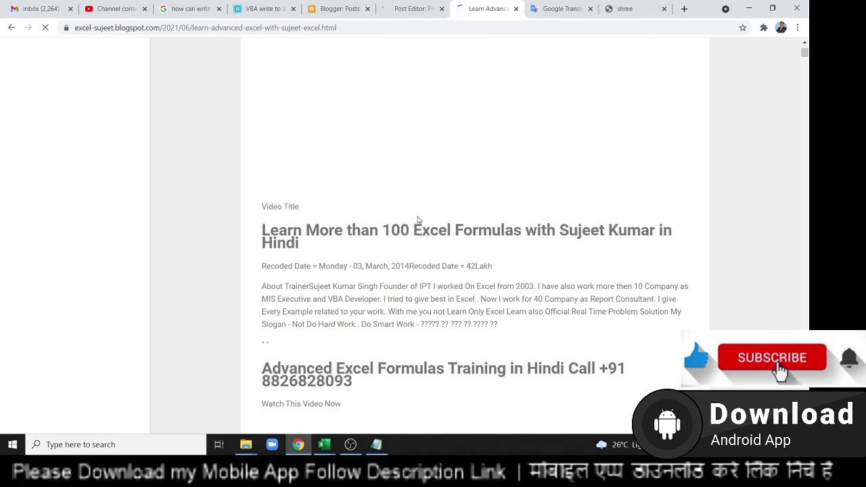
scroll(418, 220, "down", 3)
scroll(419, 220, "down", 4)
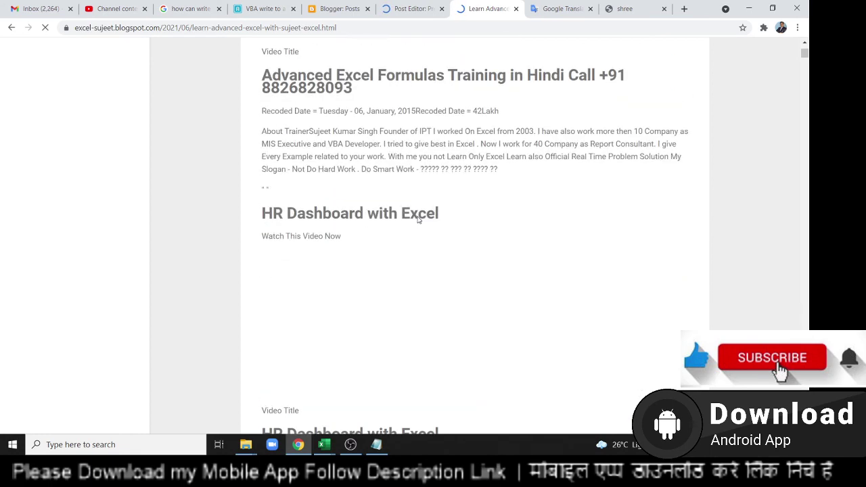
scroll(418, 217, "down", 2)
scroll(419, 217, "down", 2)
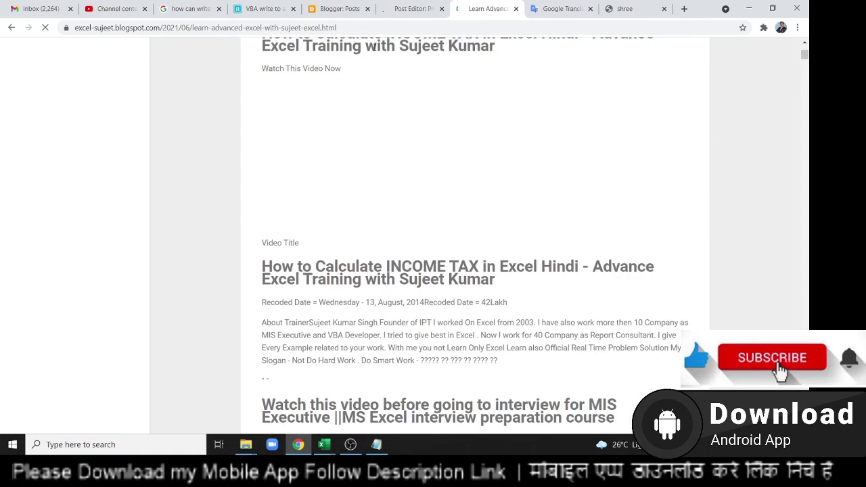
left_click_drag(805, 57, 806, 46)
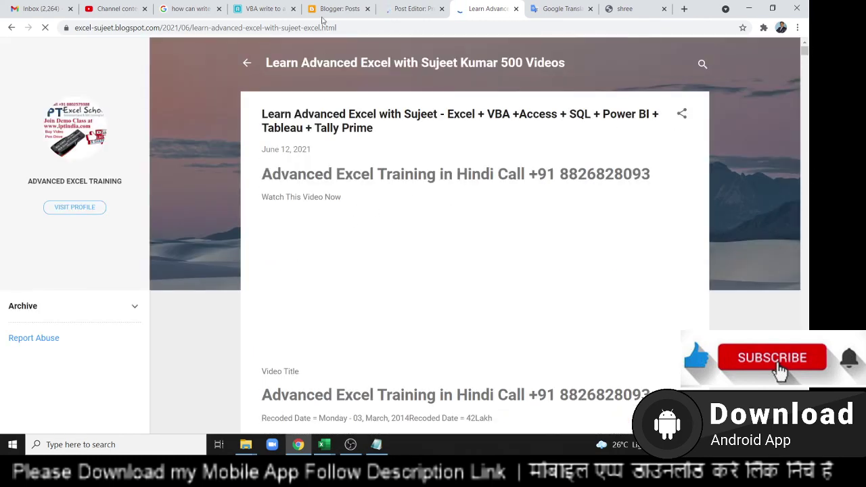
Scroll through the entire list of embedded Excel training videos, then show the Windows desktop.
left_click(399, 9)
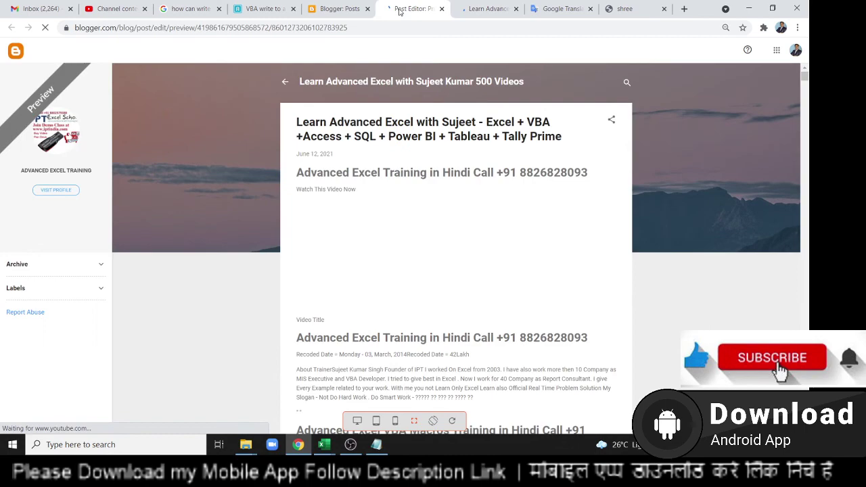
left_click(488, 8)
scroll(513, 177, "down", 4)
scroll(513, 178, "down", 1)
scroll(513, 177, "down", 4)
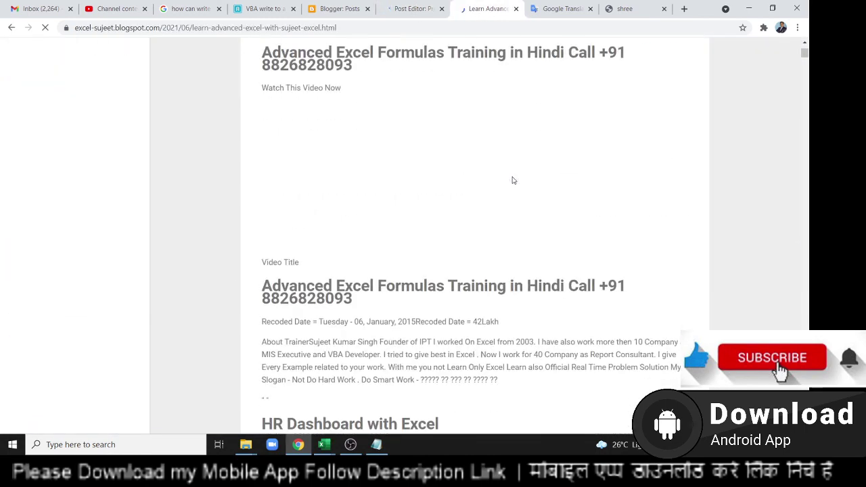
scroll(513, 177, "down", 4)
scroll(514, 179, "down", 4)
scroll(513, 180, "down", 3)
scroll(514, 179, "down", 3)
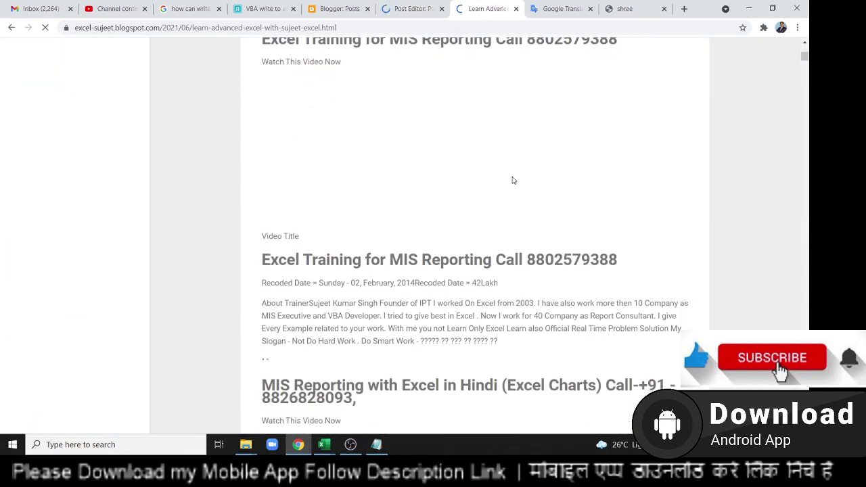
scroll(513, 179, "down", 1)
scroll(513, 179, "down", 3)
scroll(513, 179, "down", 5)
scroll(513, 178, "down", 4)
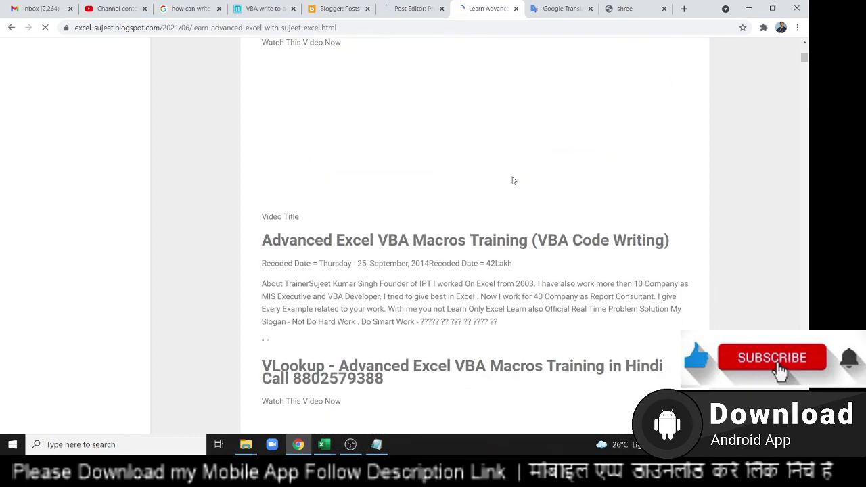
scroll(513, 178, "down", 4)
scroll(513, 179, "down", 4)
scroll(513, 180, "down", 3)
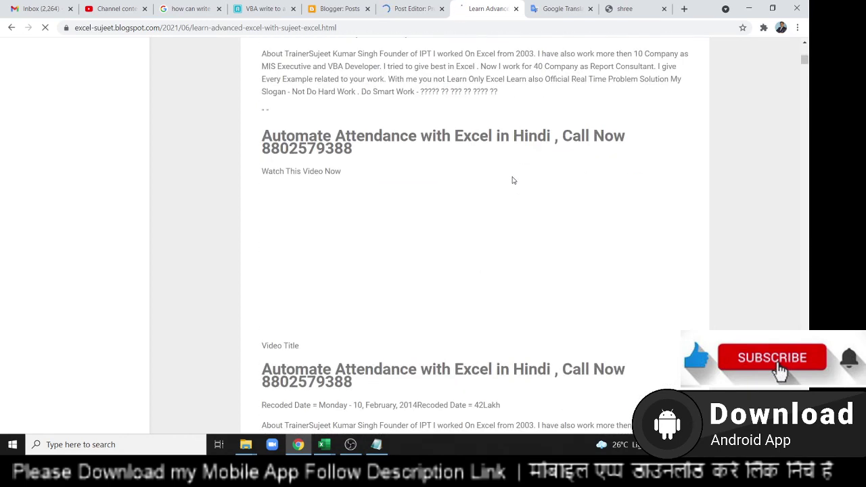
scroll(513, 180, "down", 4)
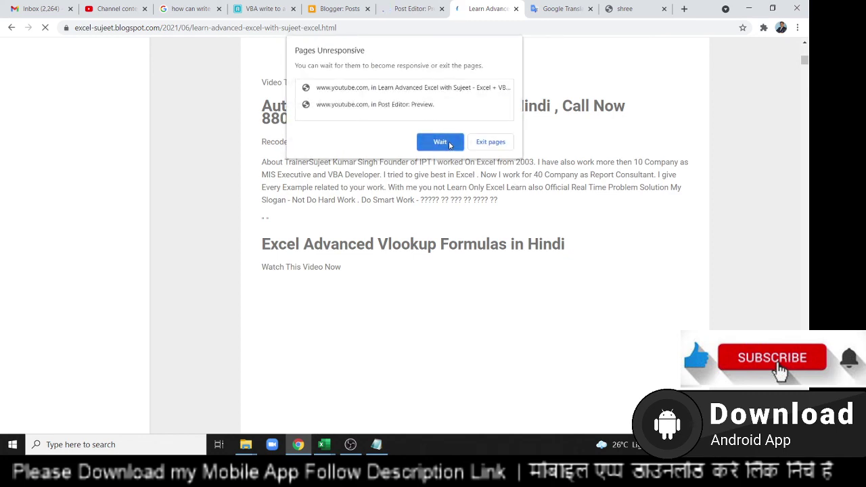
left_click(450, 144)
scroll(359, 150, "up", 5)
scroll(359, 150, "up", 5)
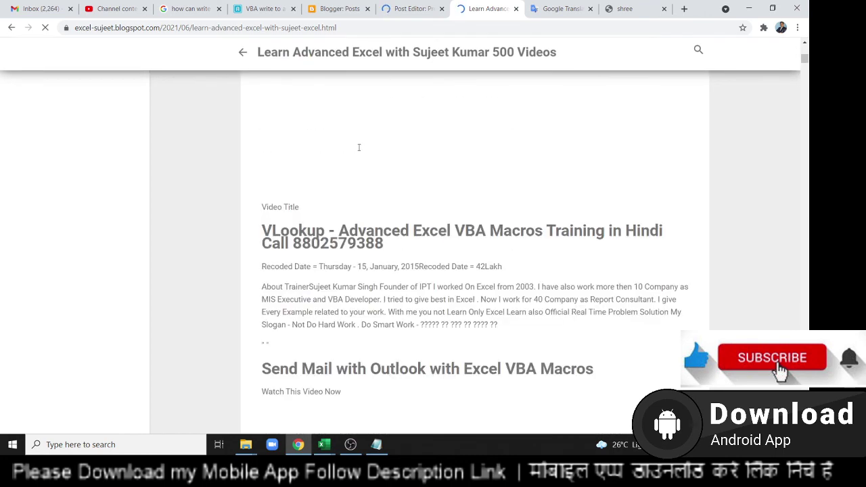
scroll(359, 151, "up", 5)
scroll(359, 147, "up", 5)
scroll(359, 147, "up", 5)
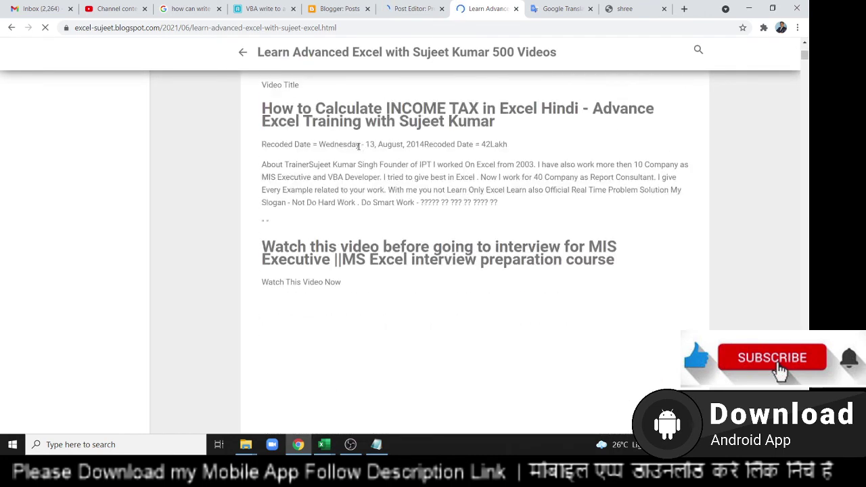
key("super+d")
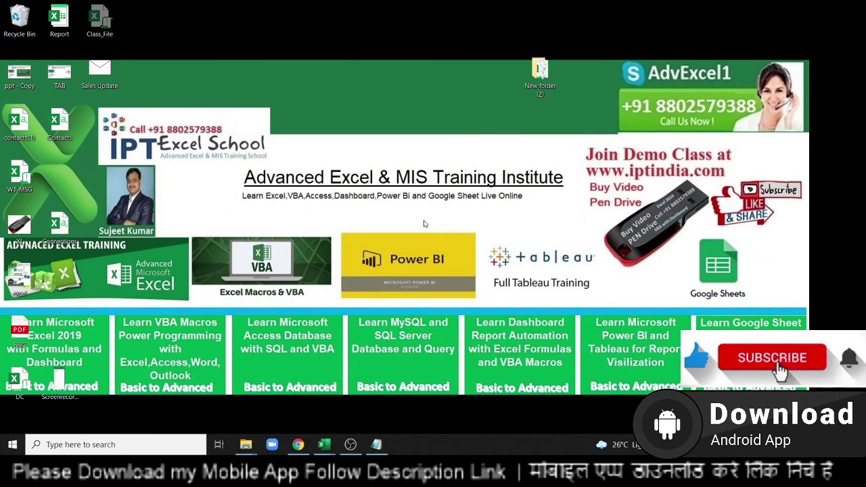
left_click(350, 444)
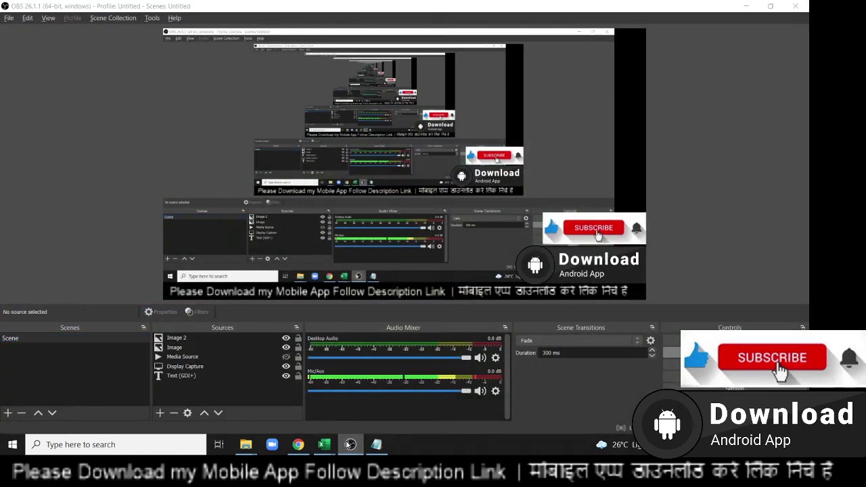
left_click(350, 445)
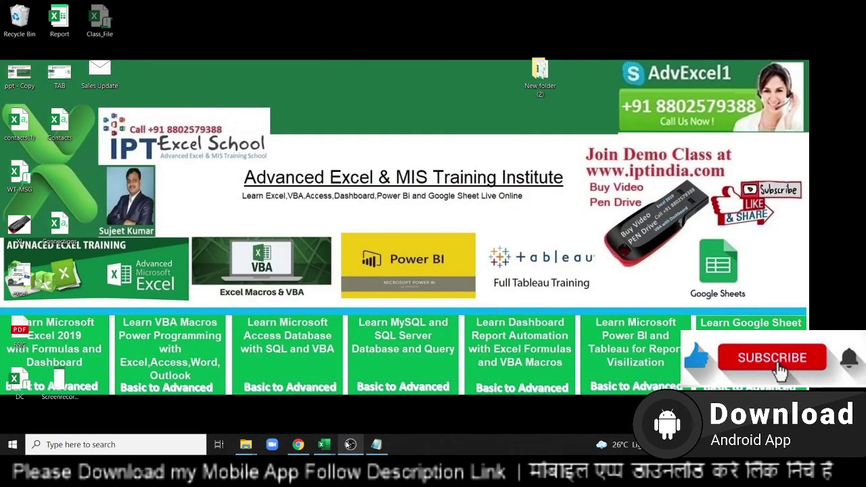